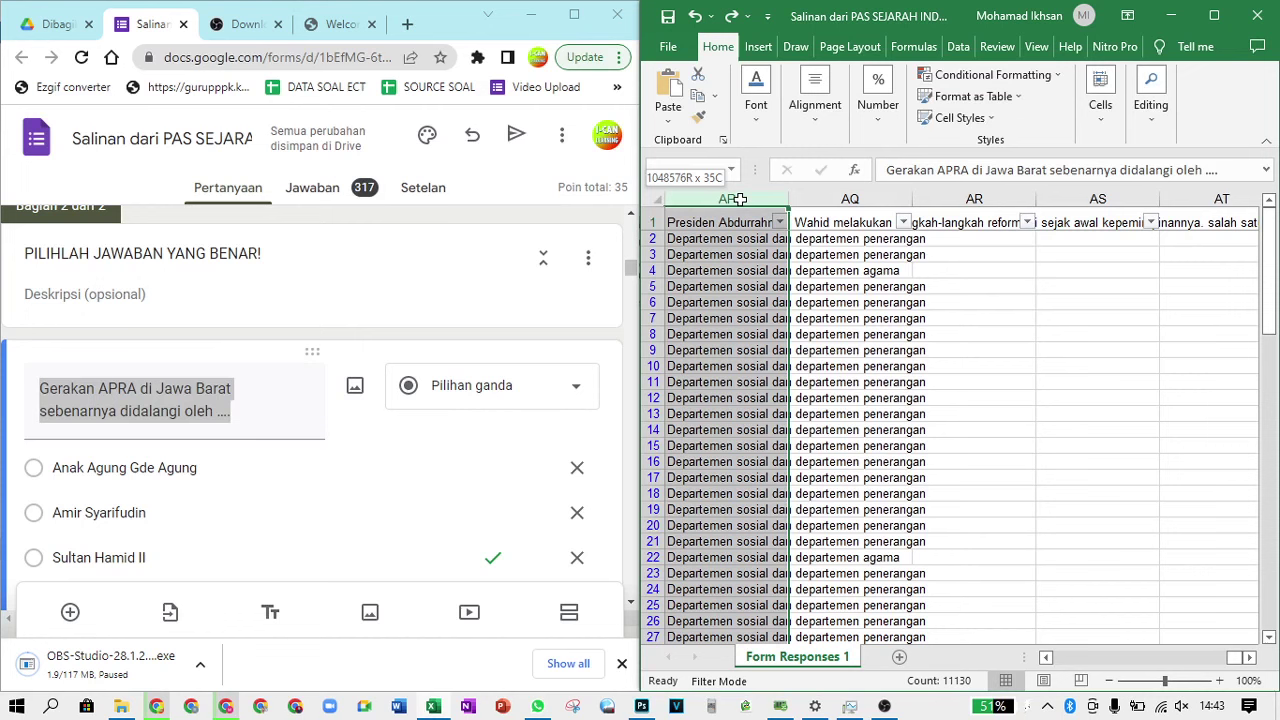
Select the answer columns H to AP and narrow them all to the same small width
{"action": "left_click_drag", "start_coordinate": [739, 199], "coordinate": [680, 199]}
{"action": "left_click_drag", "start_coordinate": [1025, 199], "coordinate": [983, 193]}
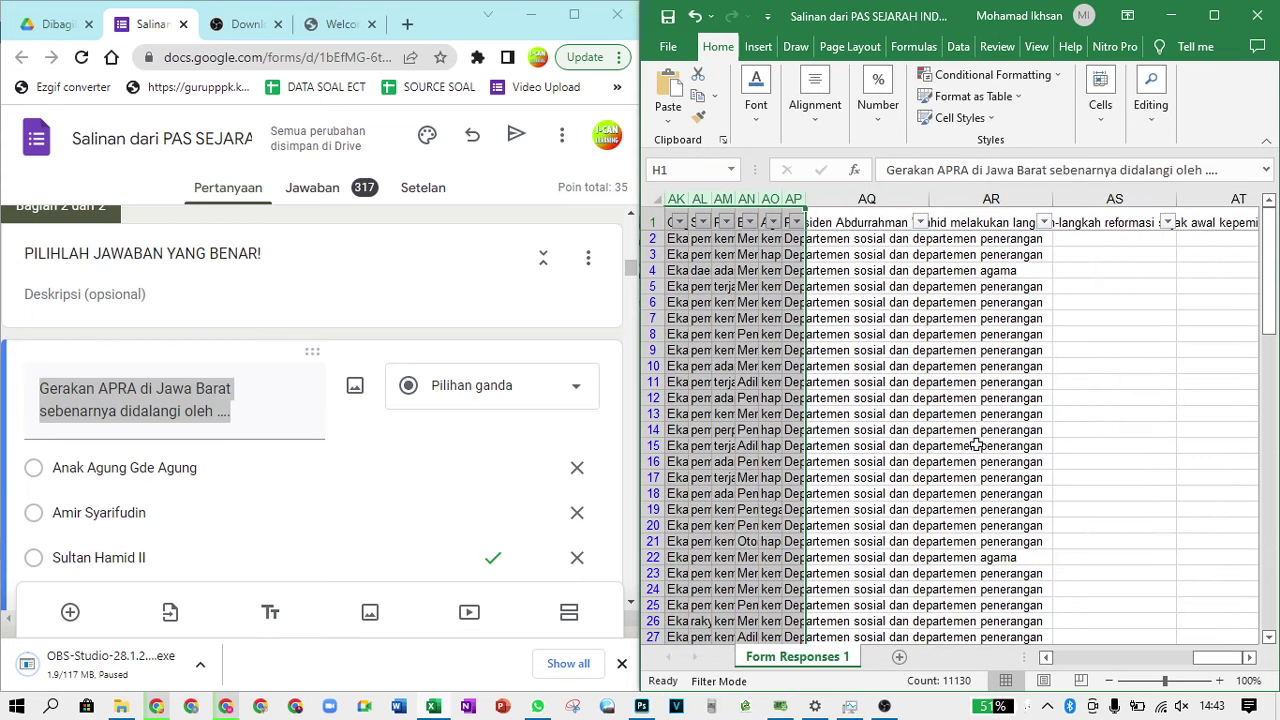
{"action": "left_click", "coordinate": [1045, 658]}
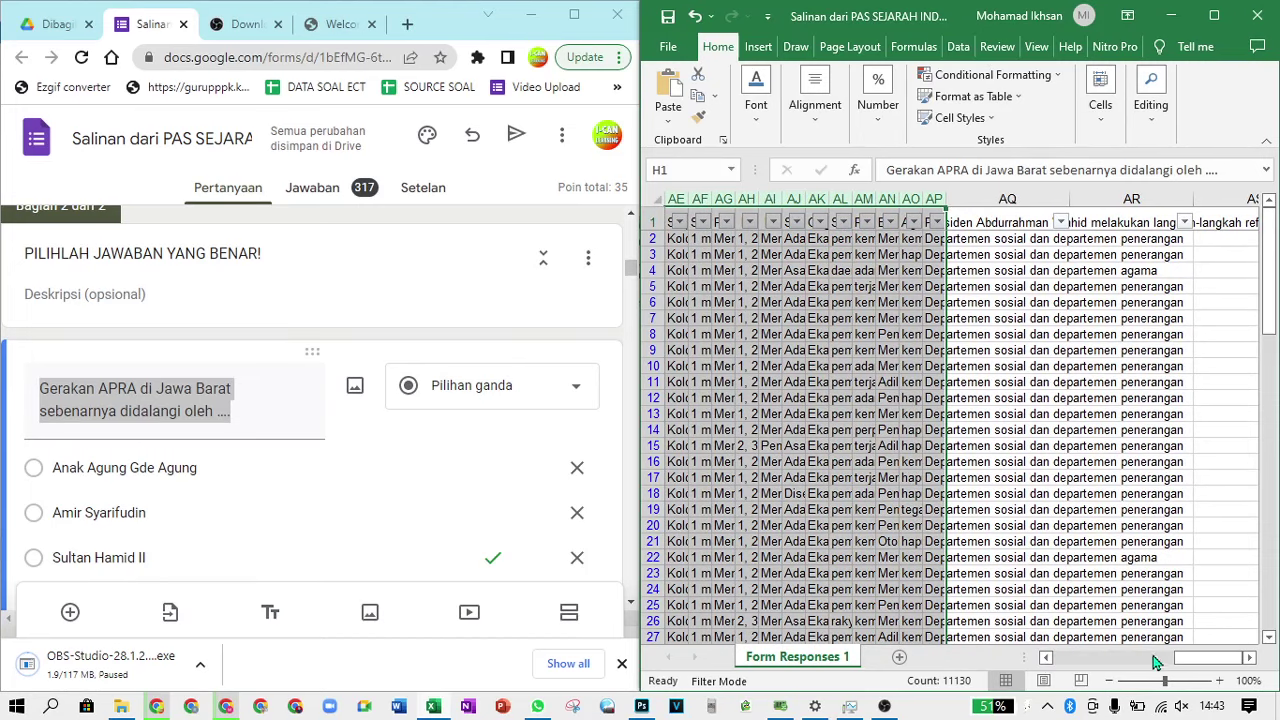
{"action": "left_click_drag", "start_coordinate": [1185, 667], "coordinate": [1060, 665]}
{"action": "scroll", "coordinate": [1066, 603], "scroll_direction": "right", "scroll_amount": 10}
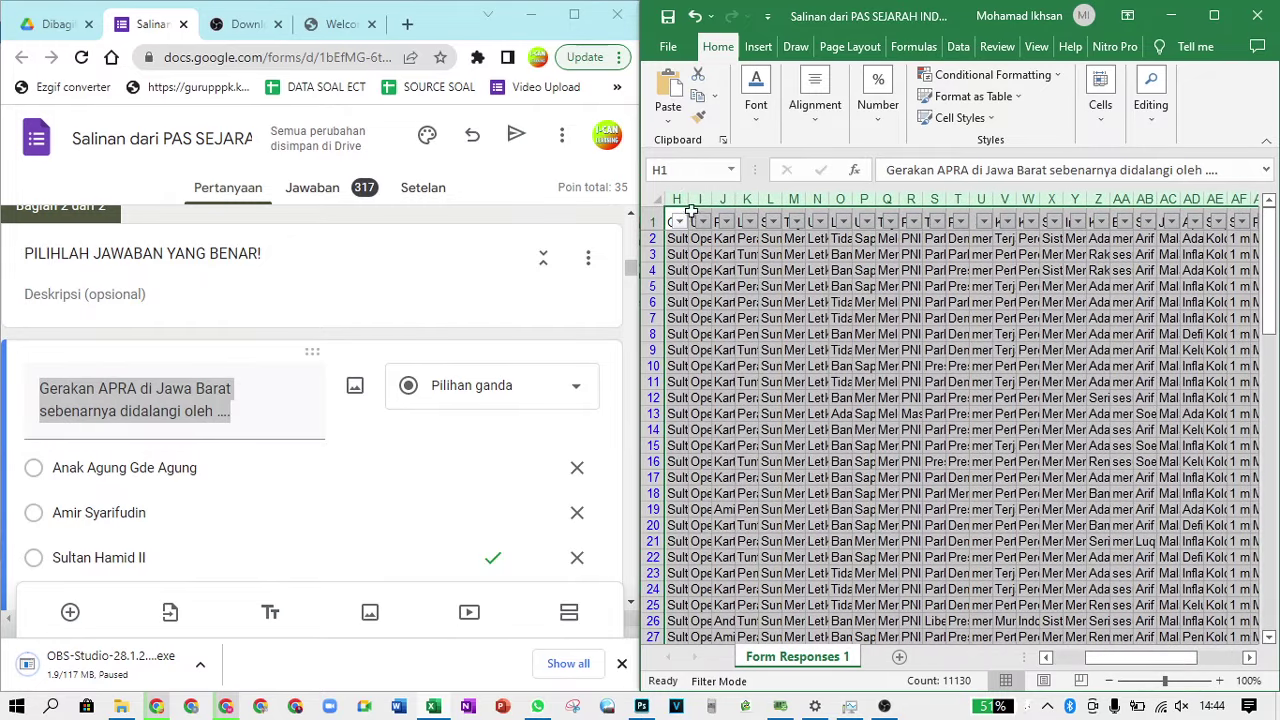
{"action": "left_click", "coordinate": [679, 196]}
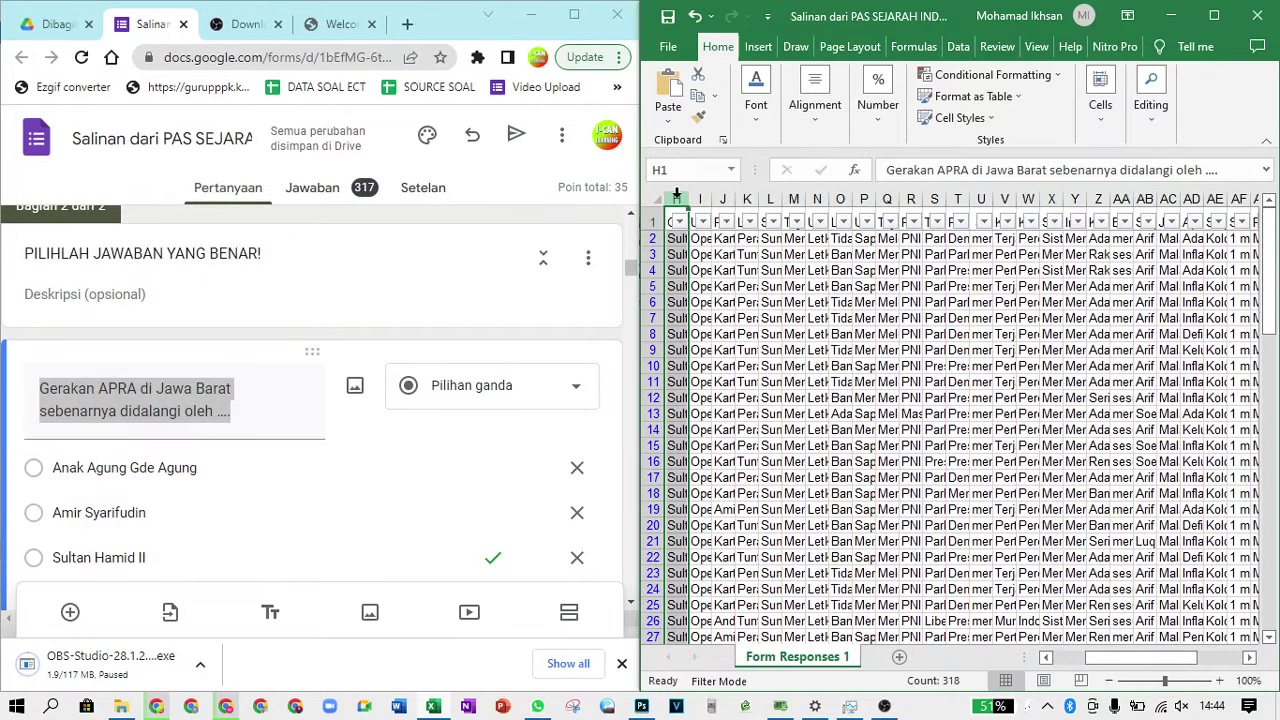
{"action": "left_click_drag", "start_coordinate": [677, 196], "coordinate": [697, 193]}
{"action": "left_click", "coordinate": [678, 240]}
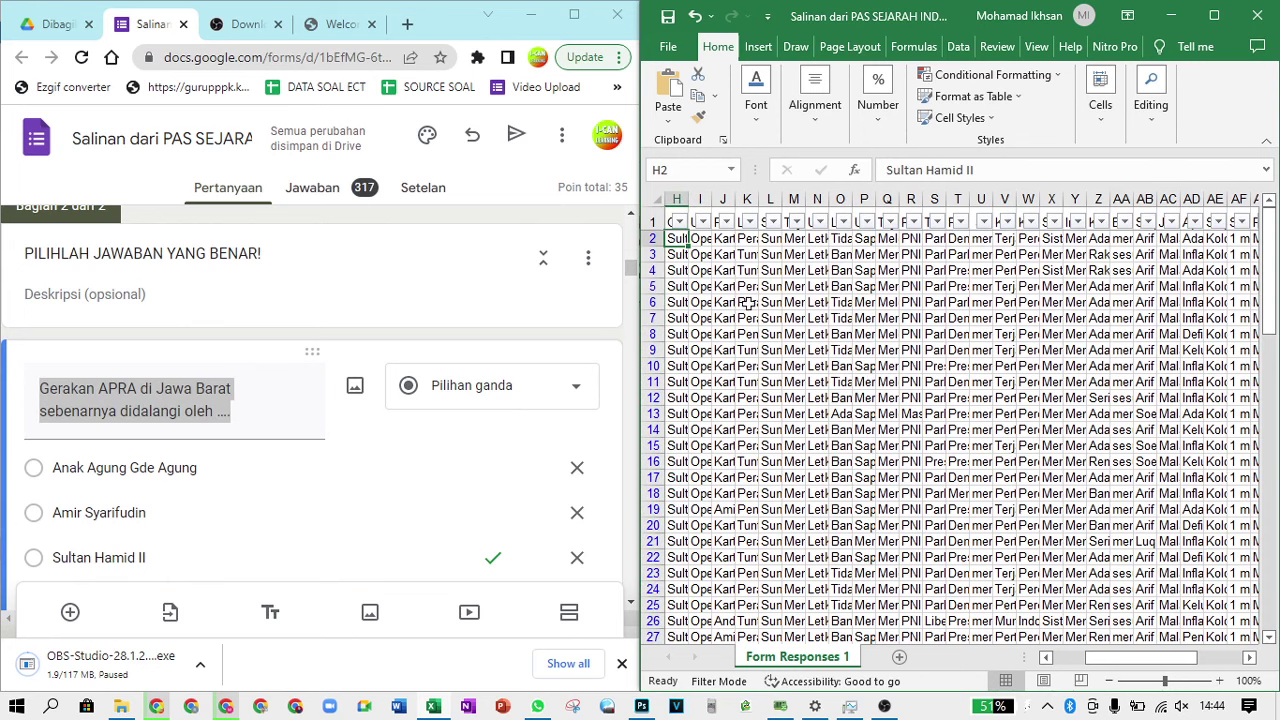
Start an empty IF formula in cell AQ2, in the first free column after the answers
{"action": "left_click_drag", "start_coordinate": [1162, 668], "coordinate": [1242, 680]}
{"action": "left_click", "coordinate": [1250, 657]}
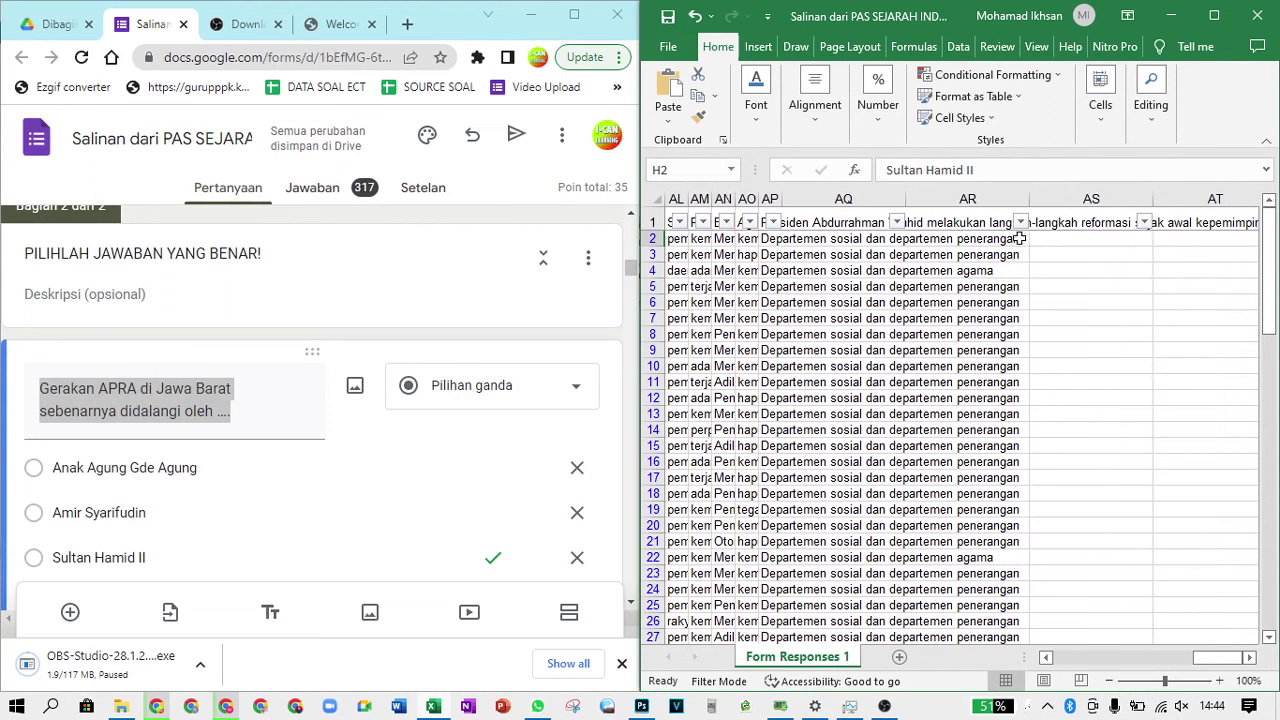
{"action": "left_click", "coordinate": [807, 244]}
{"action": "type", "text": "="}
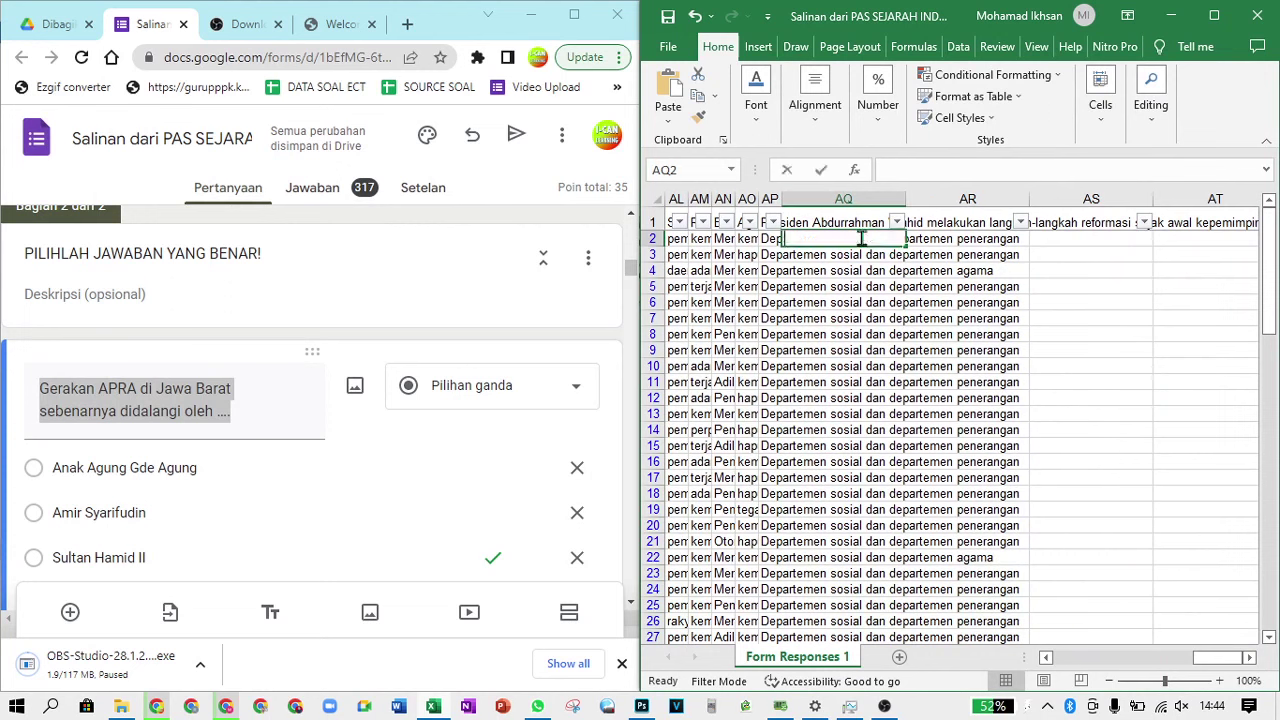
{"action": "type", "text": "IF"}
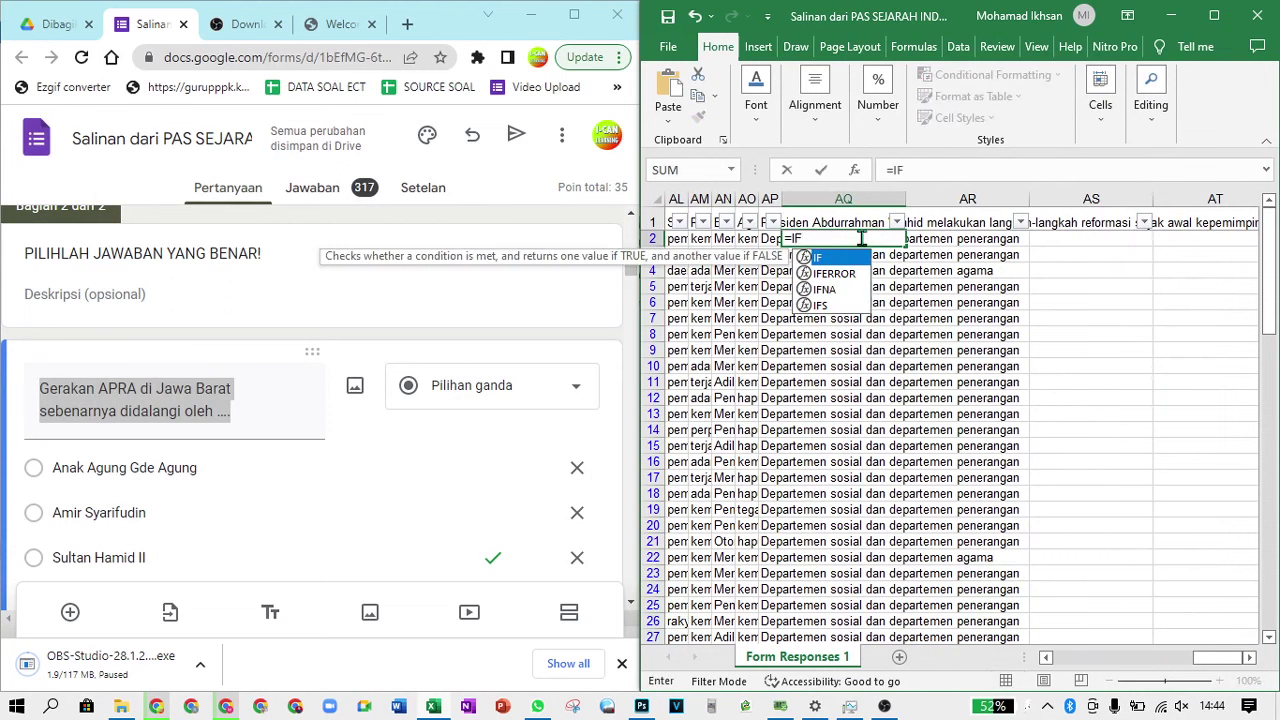
{"action": "type", "text": "()"}
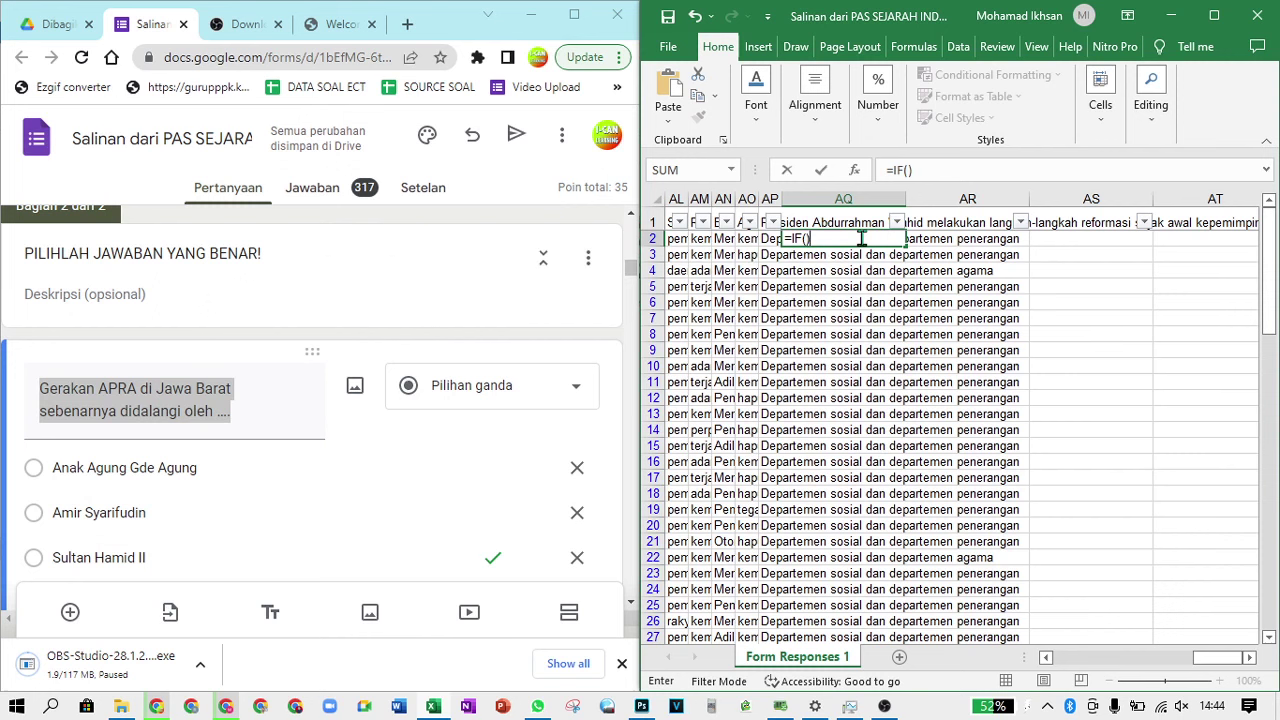
{"action": "left_click", "coordinate": [908, 170]}
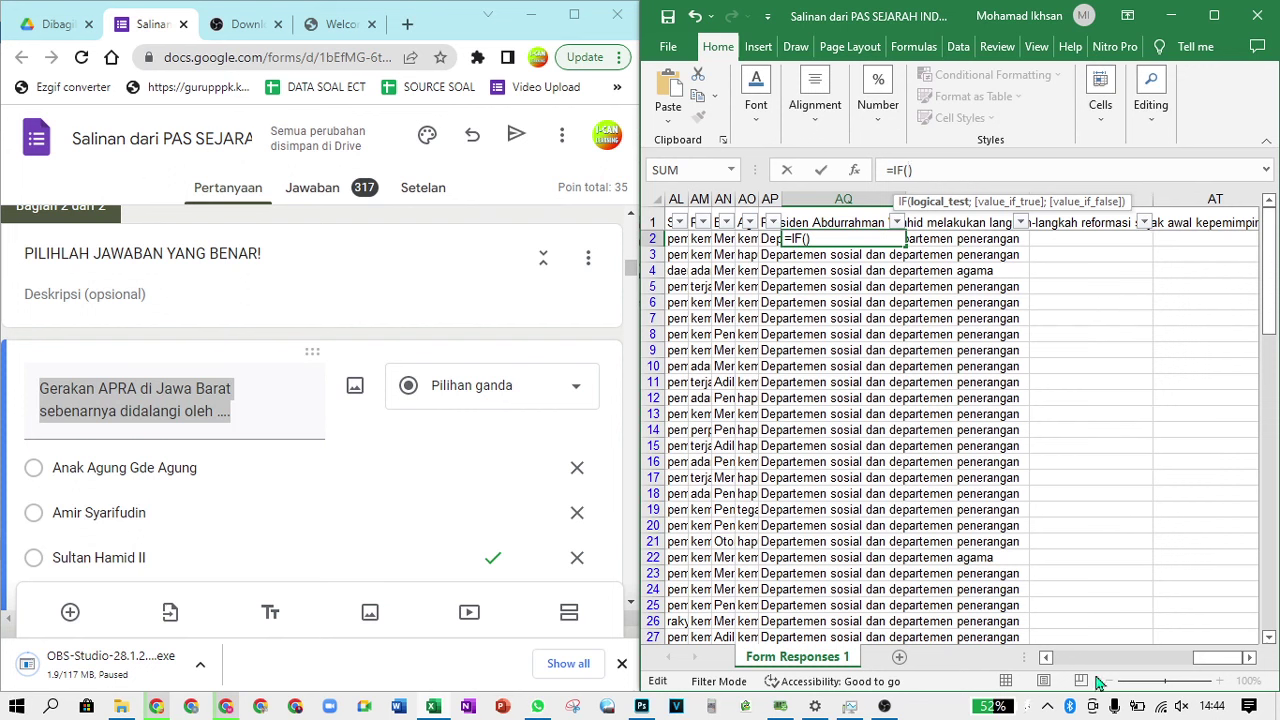
Set the formula's logical test to H2="" with an empty text to compare against
{"action": "left_click_drag", "start_coordinate": [1215, 657], "coordinate": [1055, 613]}
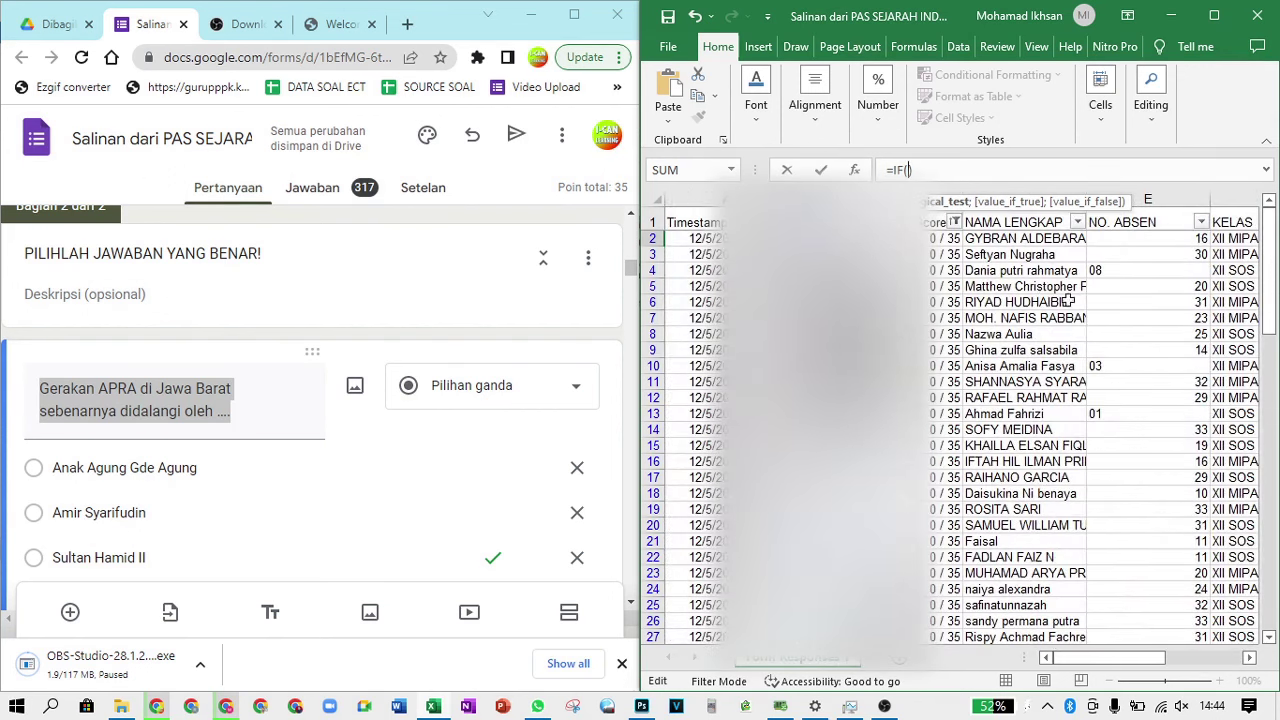
{"action": "left_click", "coordinate": [1249, 657]}
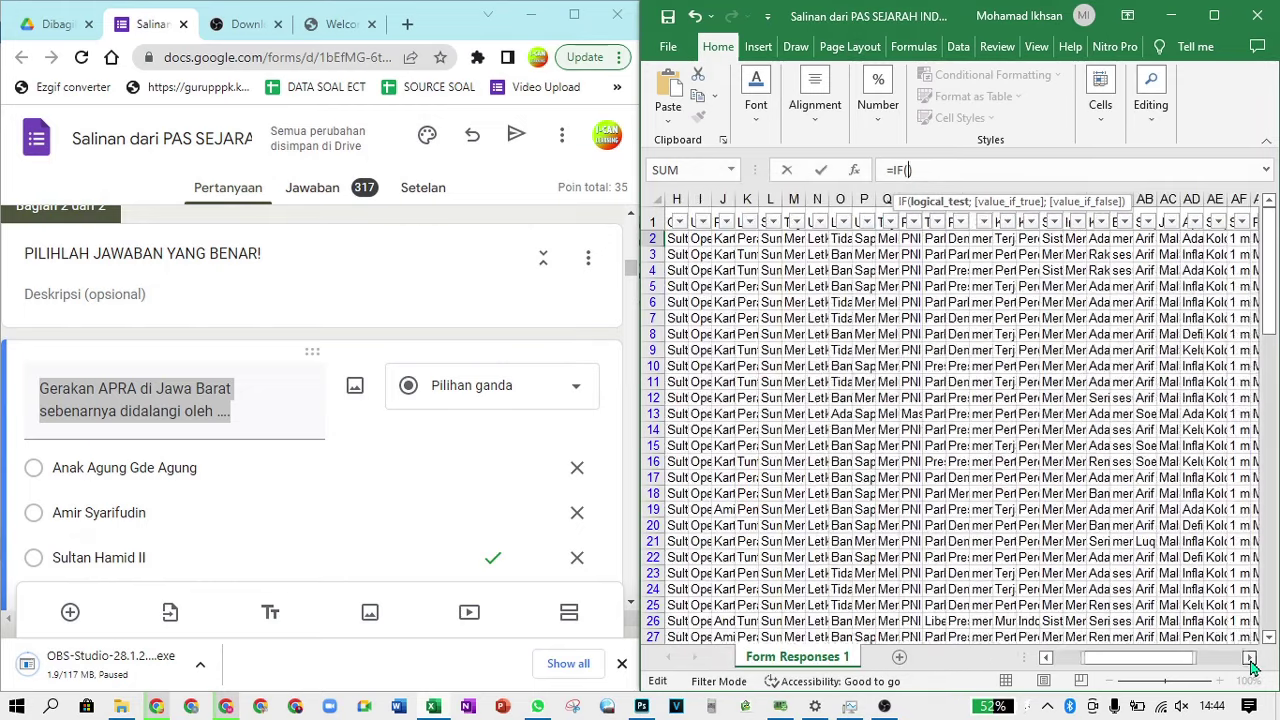
{"action": "left_click_drag", "start_coordinate": [1155, 660], "coordinate": [1145, 660]}
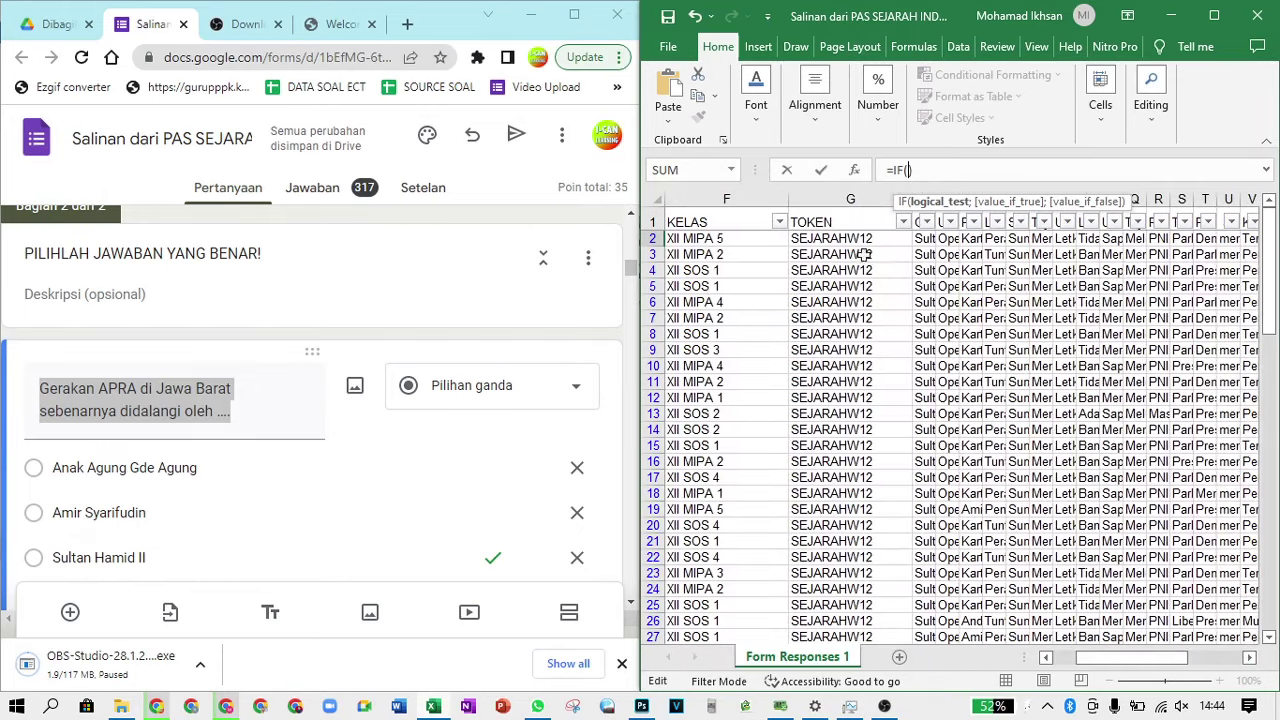
{"action": "left_click", "coordinate": [920, 240]}
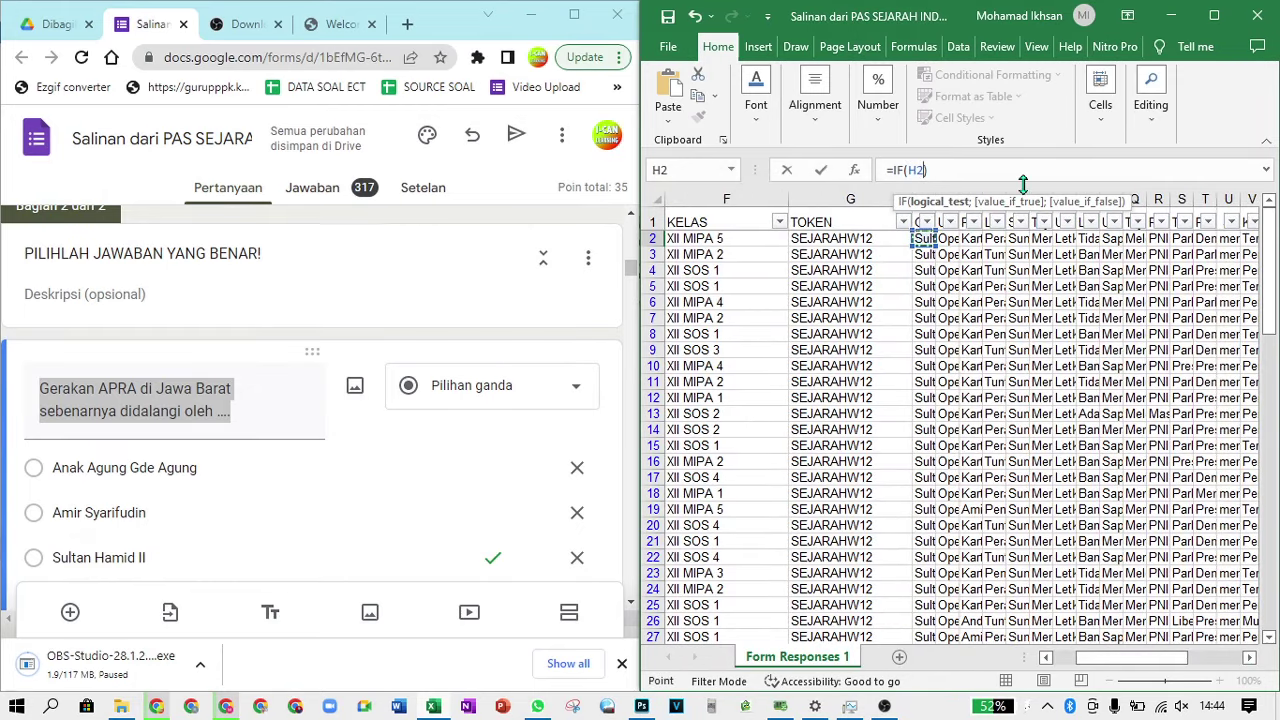
{"action": "type", "text": "=\"\")"}
{"action": "key", "text": "Return"}
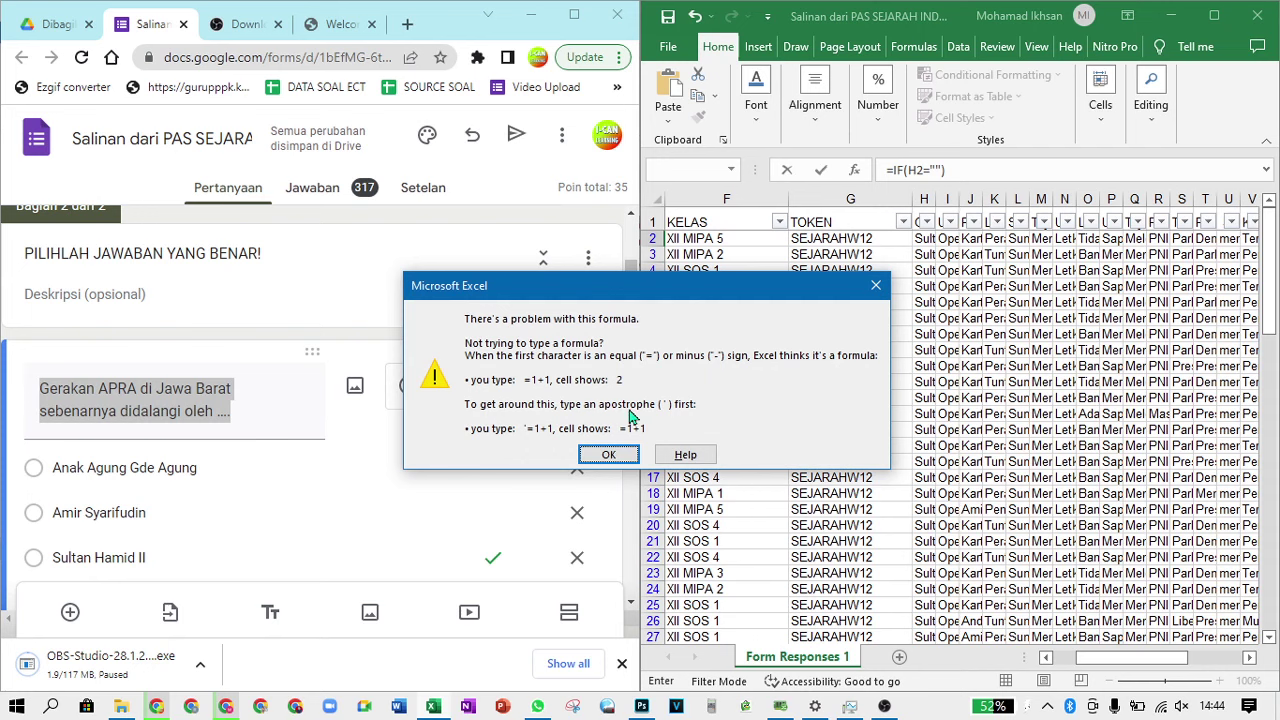
{"action": "left_click", "coordinate": [606, 450]}
Copy the correct option "Sultan Hamid II" from the form's first question between the quotation marks of the IF formula
{"action": "left_click", "coordinate": [937, 171]}
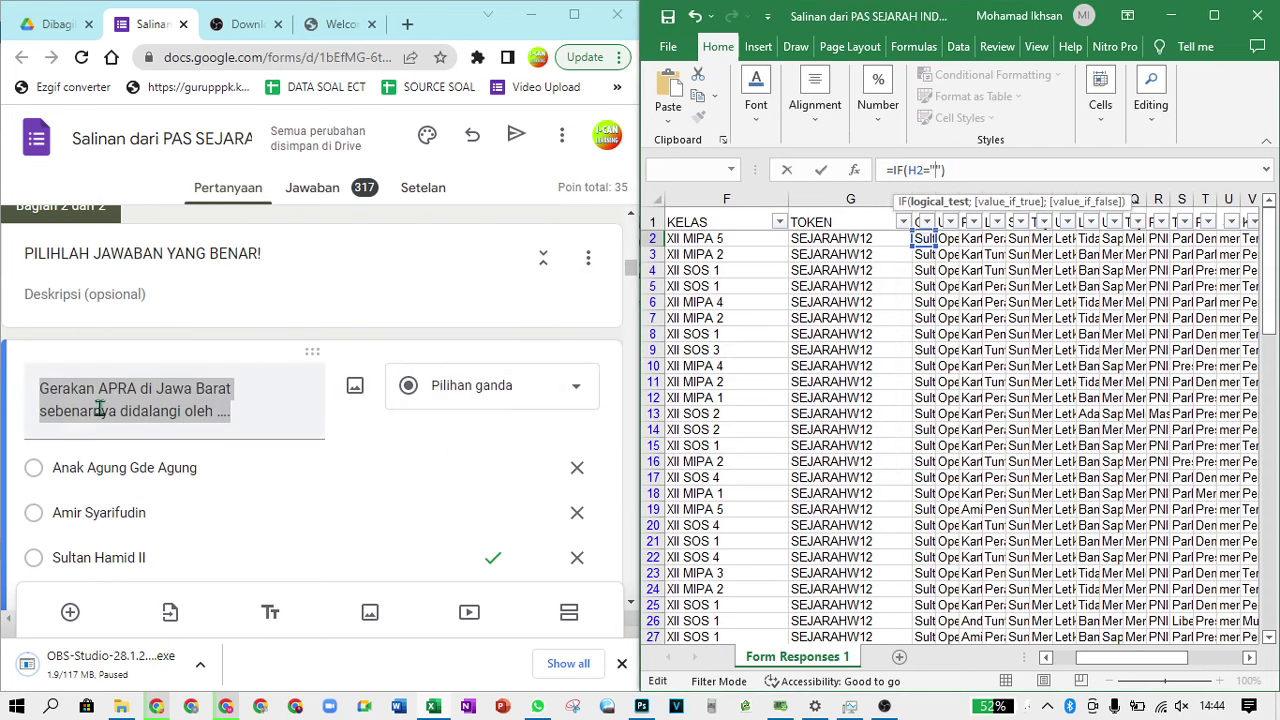
{"action": "left_click_drag", "start_coordinate": [165, 558], "coordinate": [42, 563]}
{"action": "left_click", "coordinate": [937, 170]}
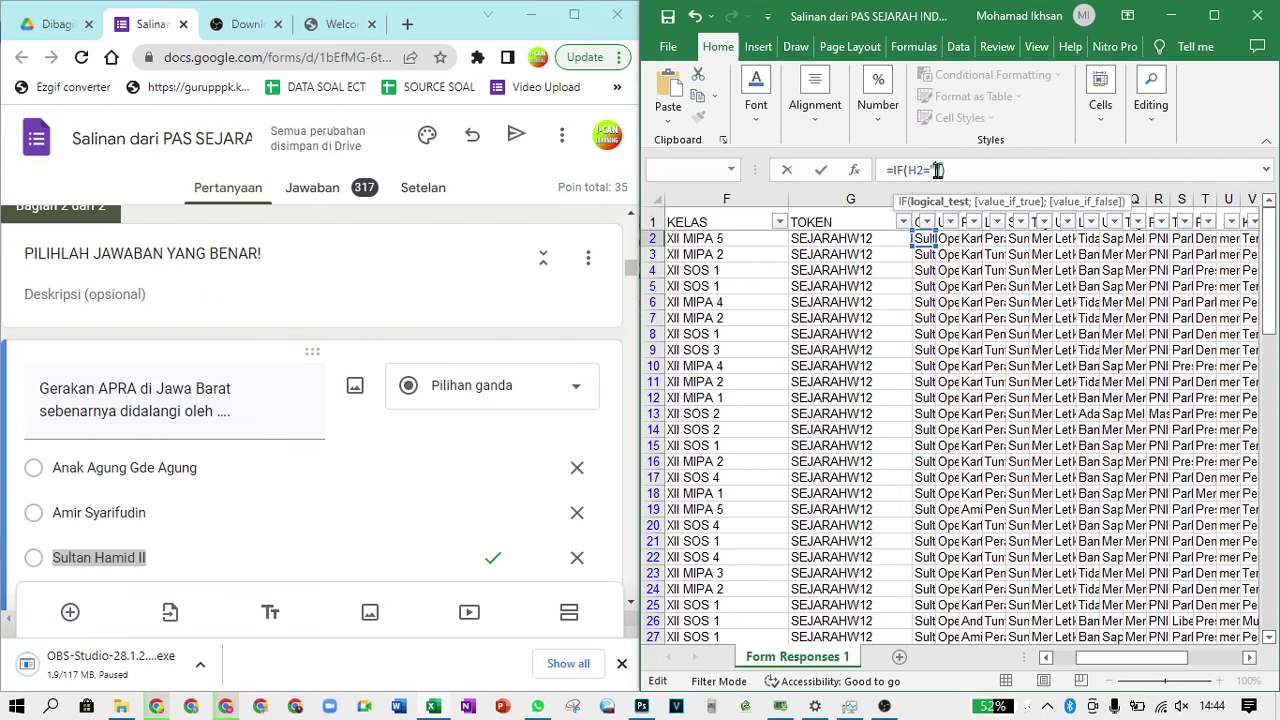
{"action": "right_click", "coordinate": [937, 170]}
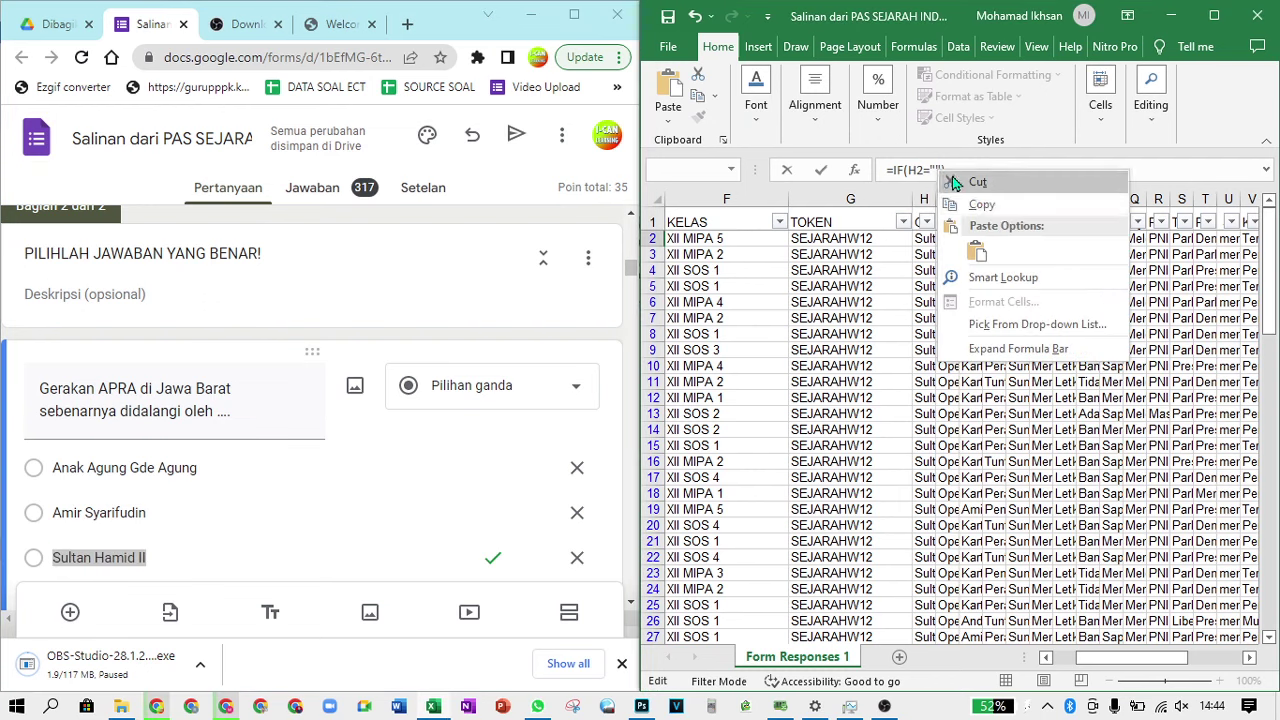
{"action": "left_click", "coordinate": [984, 252]}
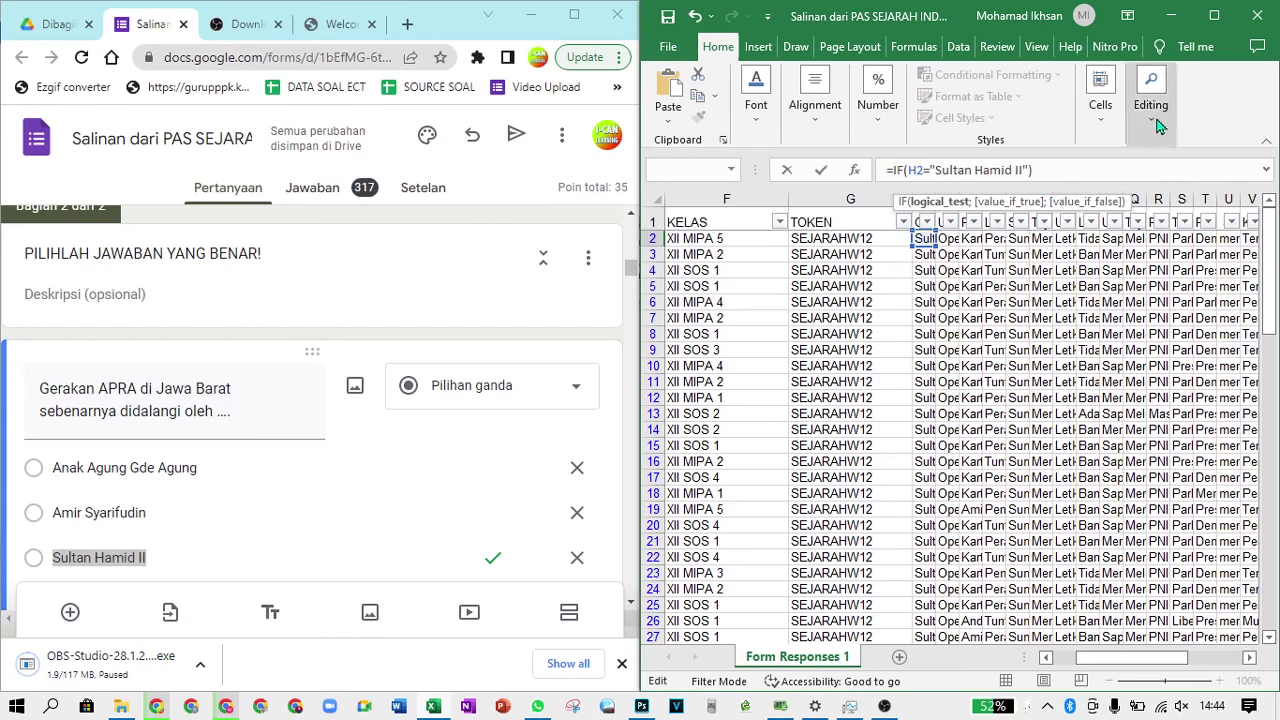
Complete the IF formula so it returns 1 when true and 0 when false, and enter it
{"action": "type", "text": ";"}
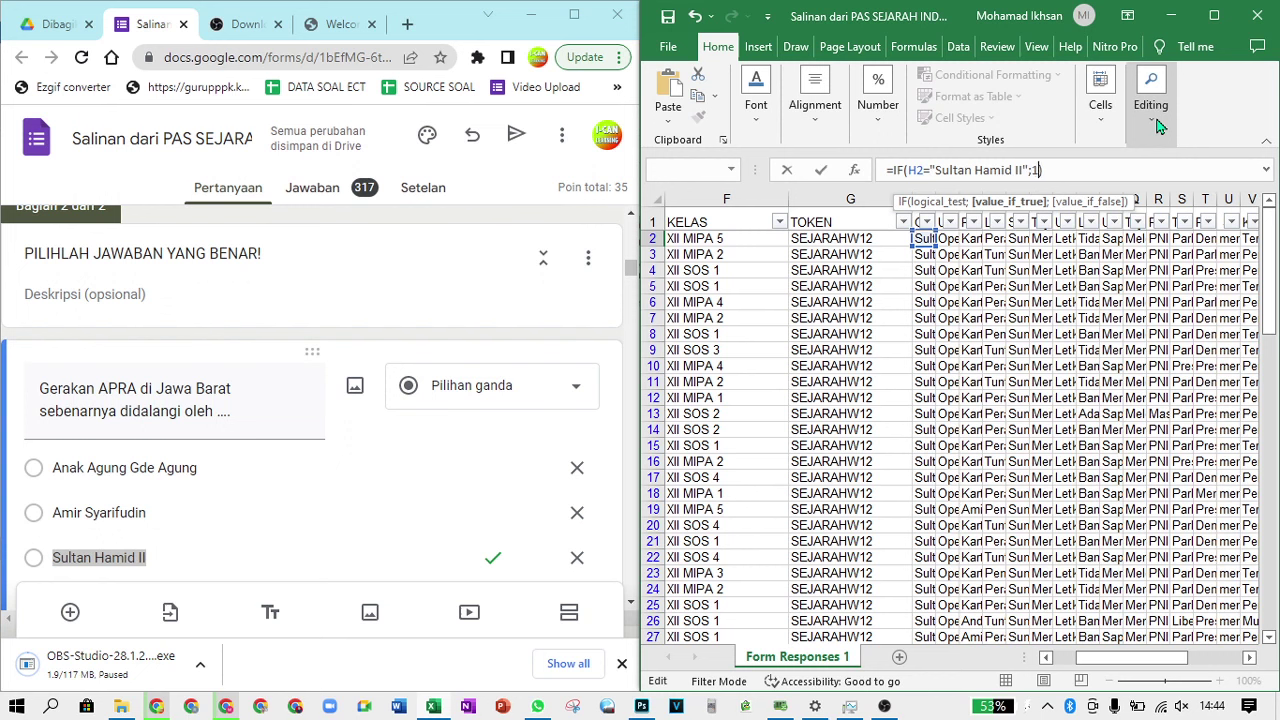
{"action": "type", "text": "1;0"}
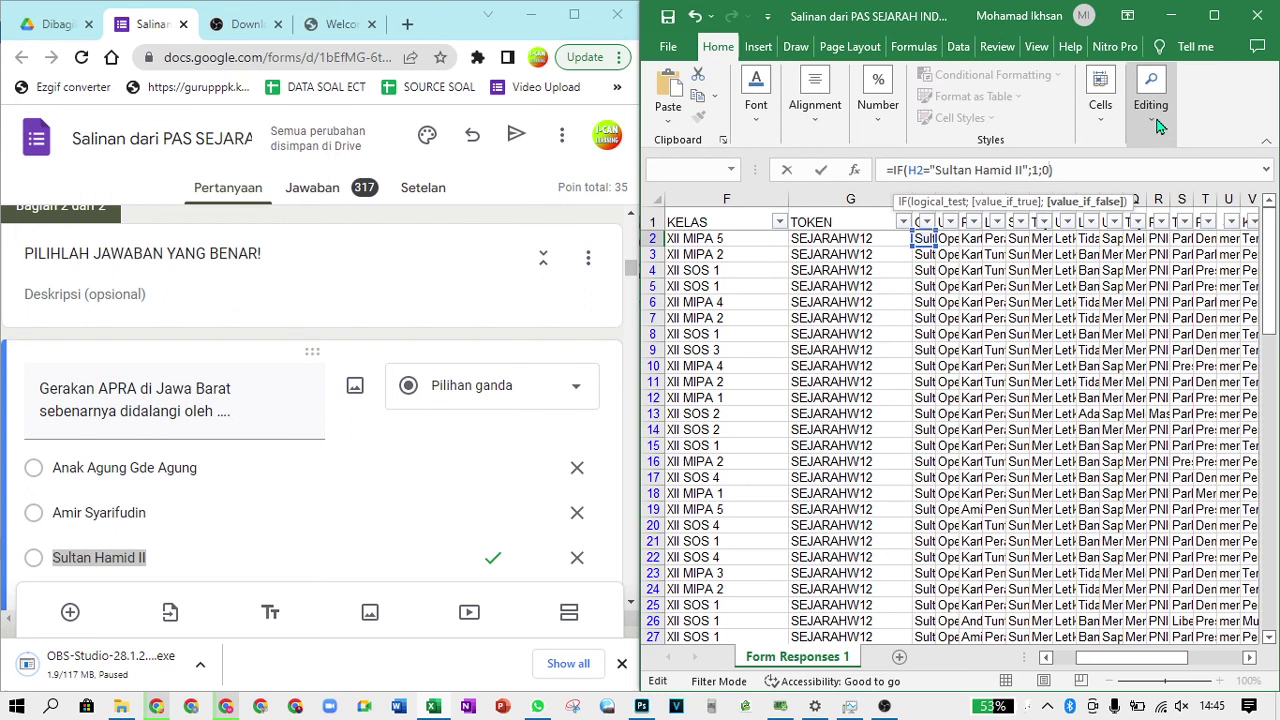
{"action": "key", "text": "Return"}
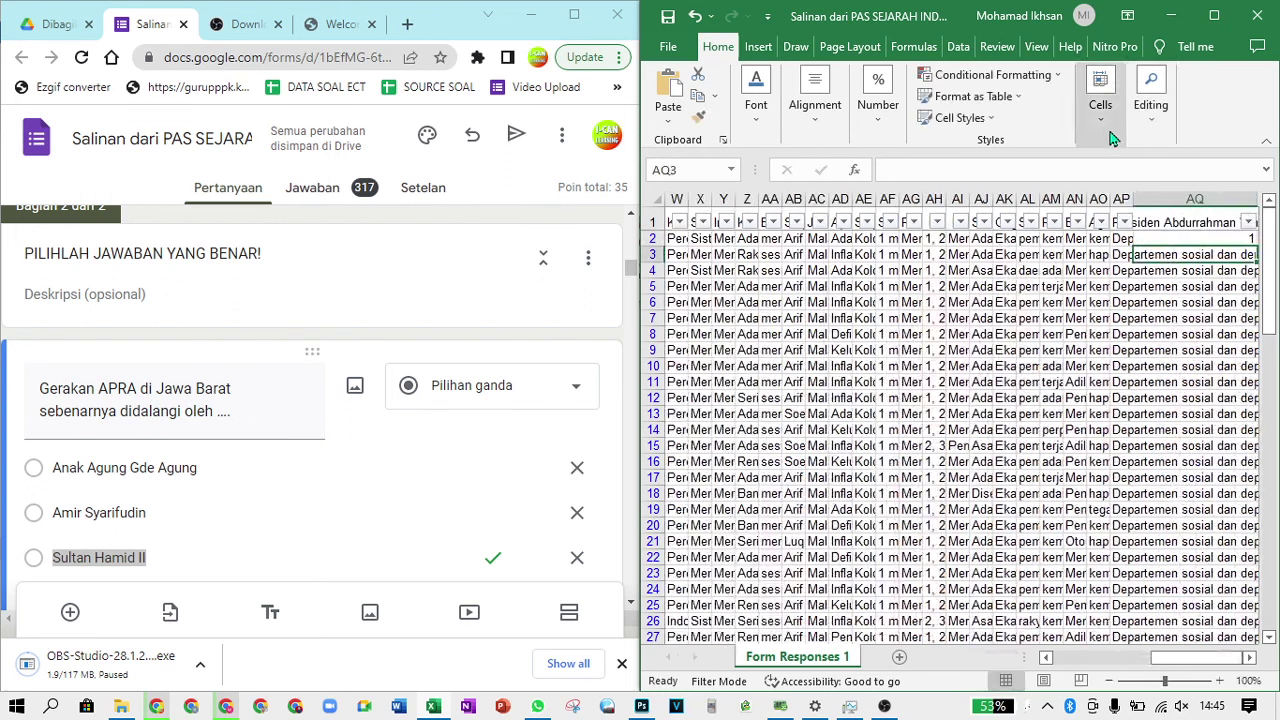
Select columns AQ to BY and narrow them all to the same small width
{"action": "left_click", "coordinate": [1249, 657]}
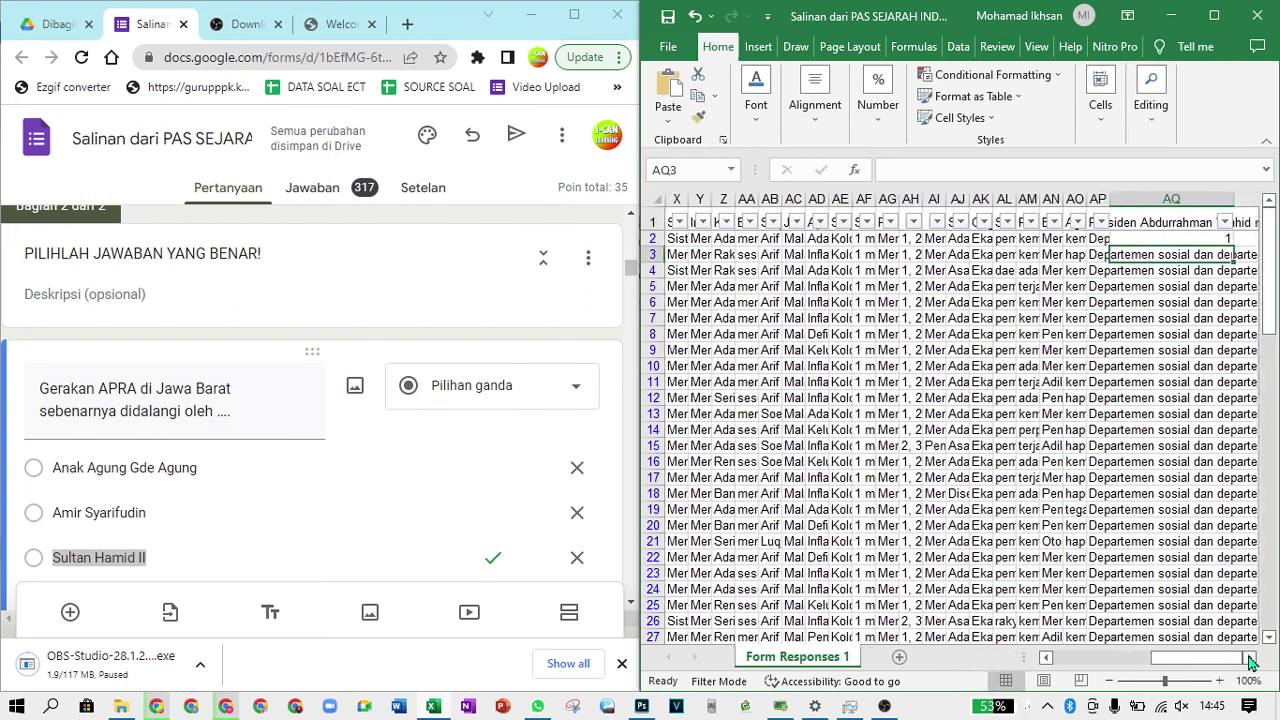
{"action": "left_click", "coordinate": [1176, 239]}
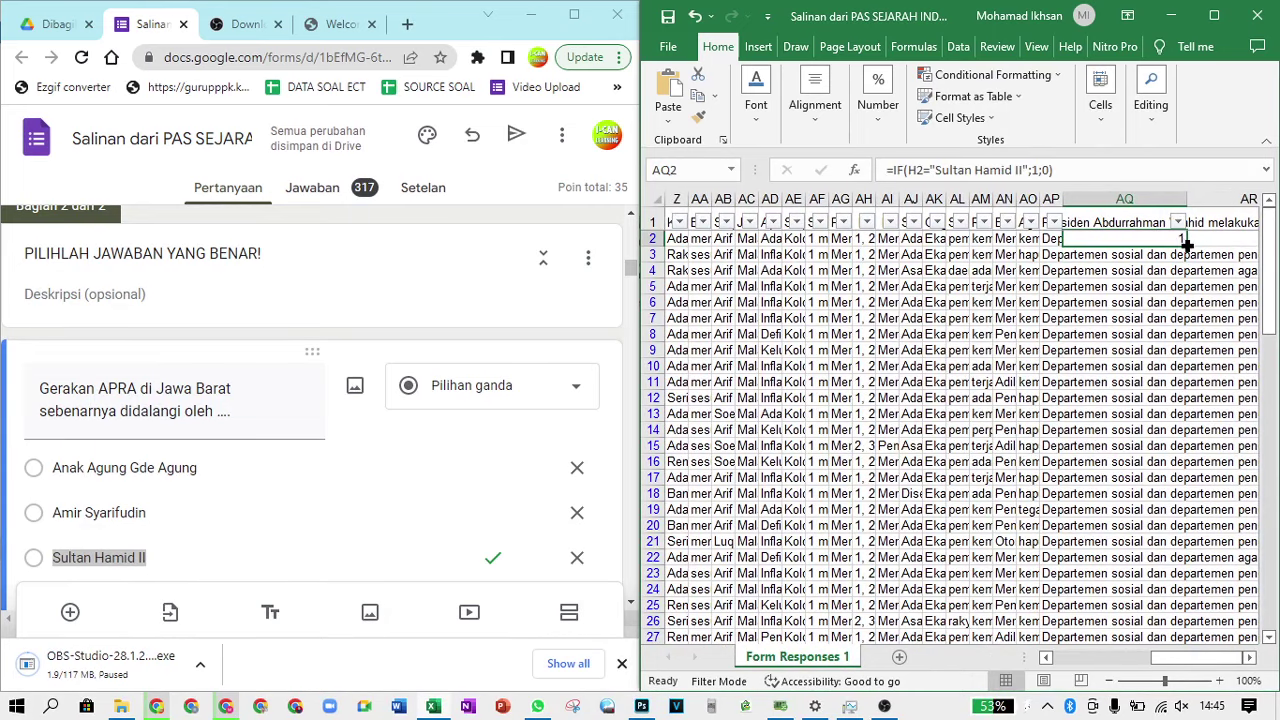
{"action": "mouse_move", "coordinate": [1185, 246]}
{"action": "left_mouse_down"}
{"action": "mouse_move", "coordinate": [1185, 262]}
{"action": "mouse_move", "coordinate": [1183, 245]}
{"action": "left_mouse_up"}
{"action": "left_click", "coordinate": [1210, 240]}
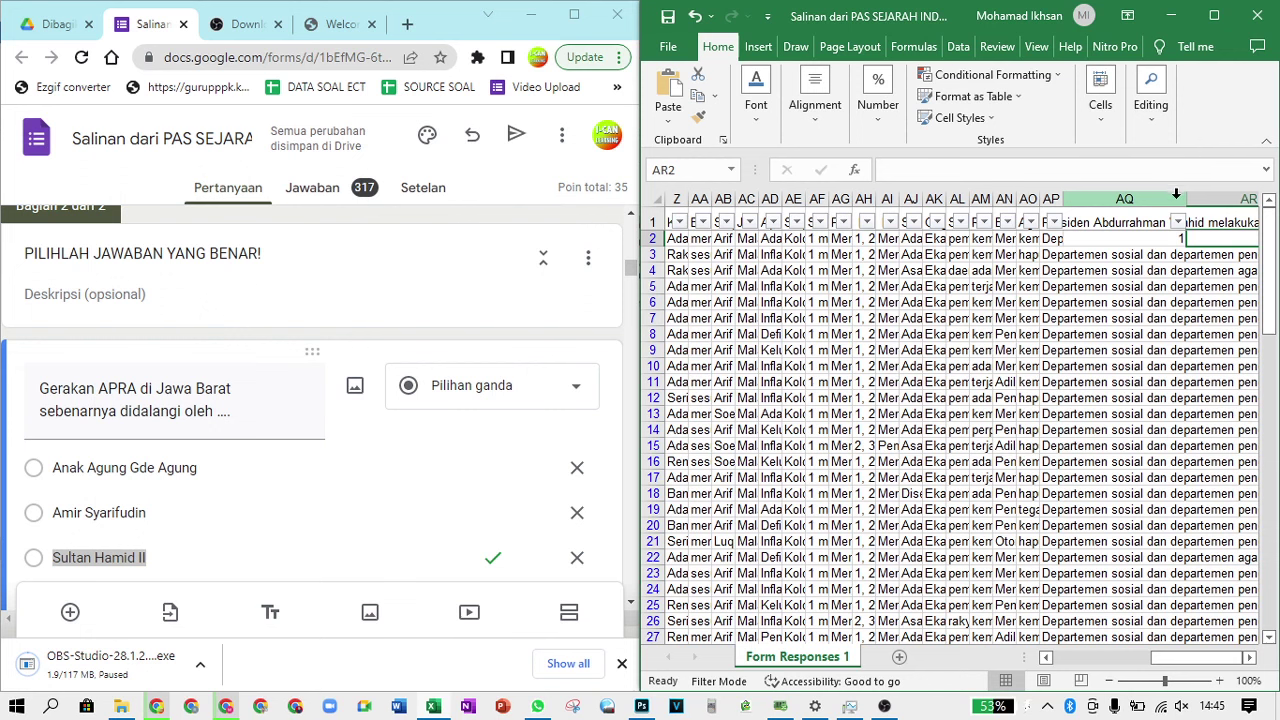
{"action": "mouse_move", "coordinate": [1124, 199]}
{"action": "left_mouse_down"}
{"action": "mouse_move", "coordinate": [1271, 199]}
{"action": "mouse_move", "coordinate": [1090, 192]}
{"action": "mouse_move", "coordinate": [1240, 196]}
{"action": "mouse_move", "coordinate": [1103, 200]}
{"action": "left_mouse_up"}
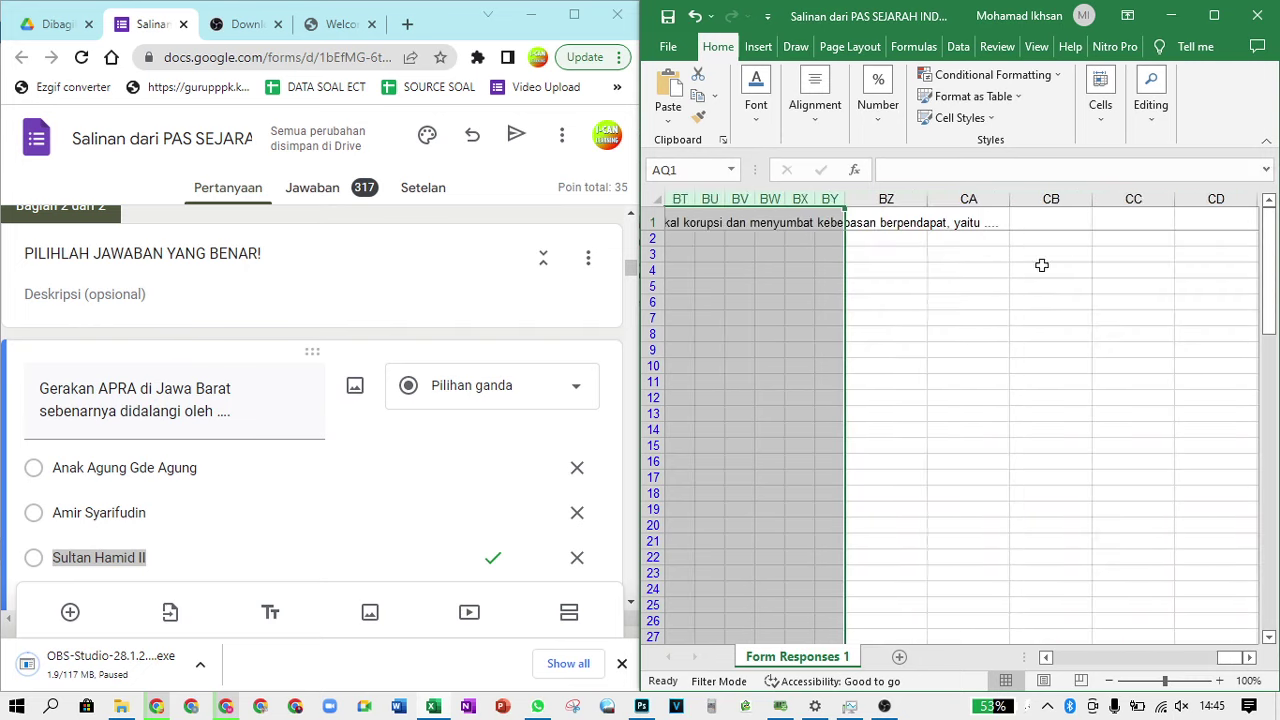
{"action": "left_click", "coordinate": [1045, 657]}
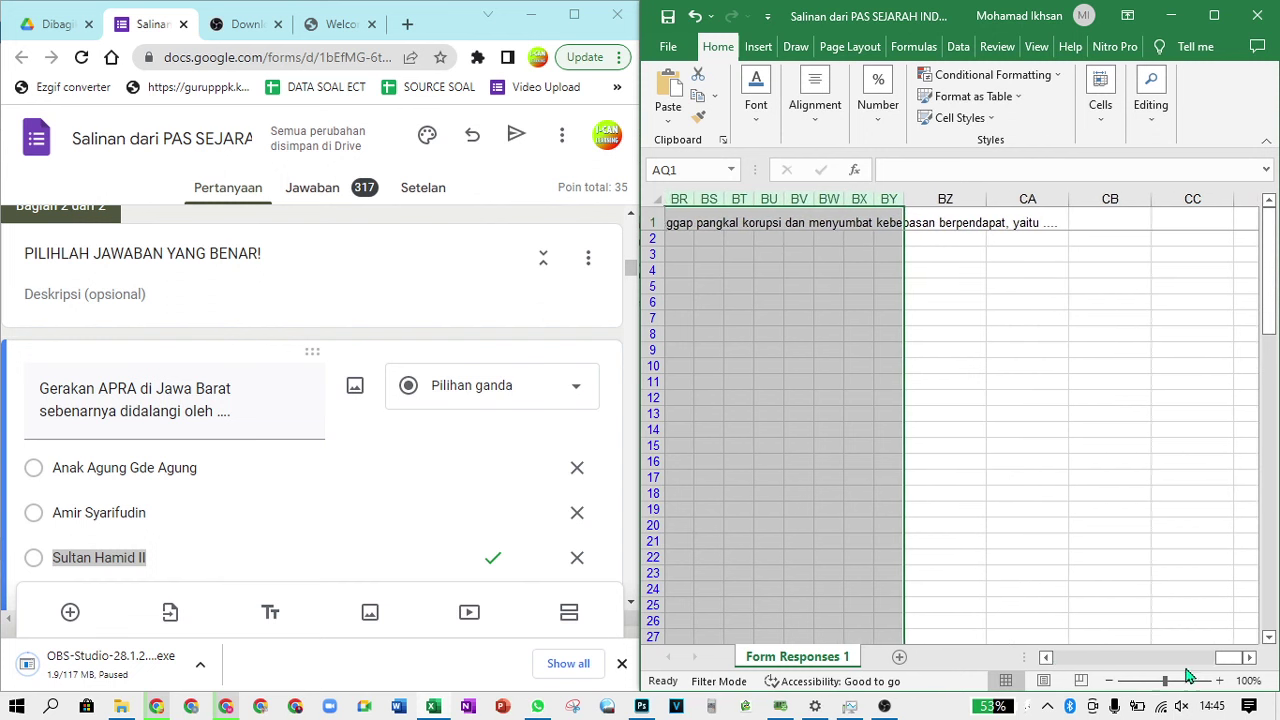
{"action": "left_click_drag", "start_coordinate": [1232, 658], "coordinate": [1135, 662]}
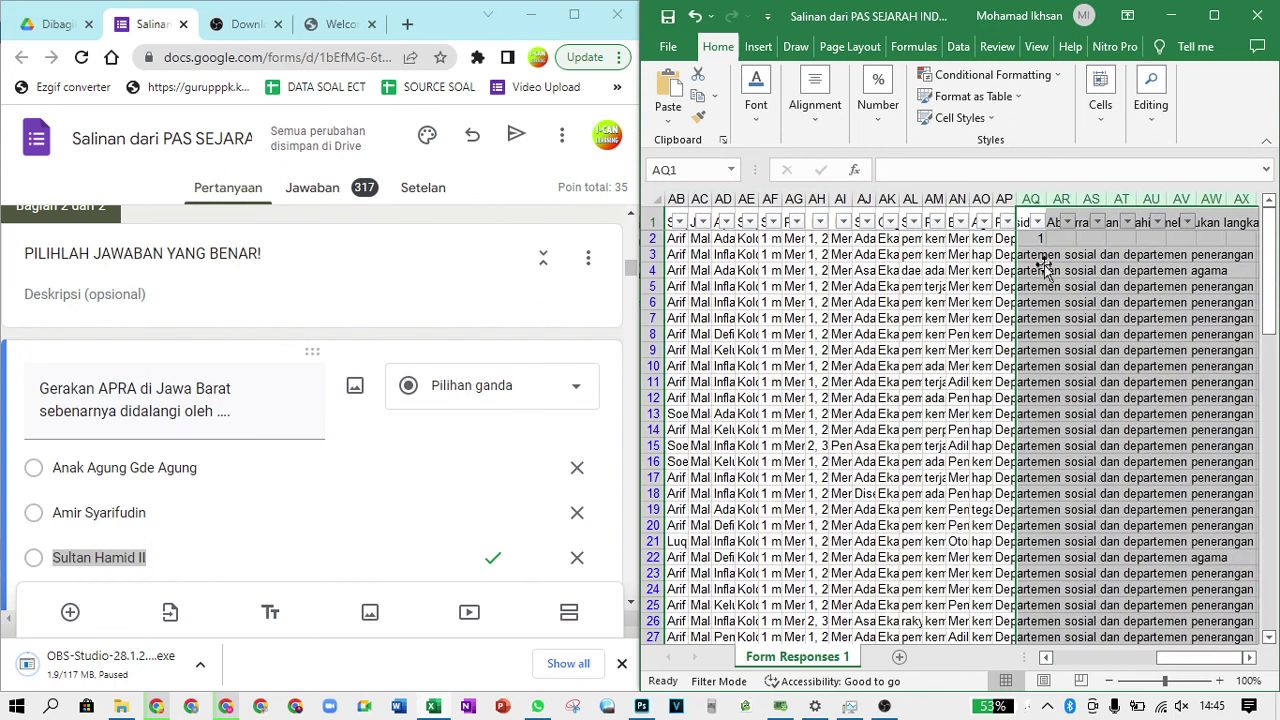
Fill the scoring formula from AQ2 across row 2 through BY2
{"action": "left_click", "coordinate": [1055, 237]}
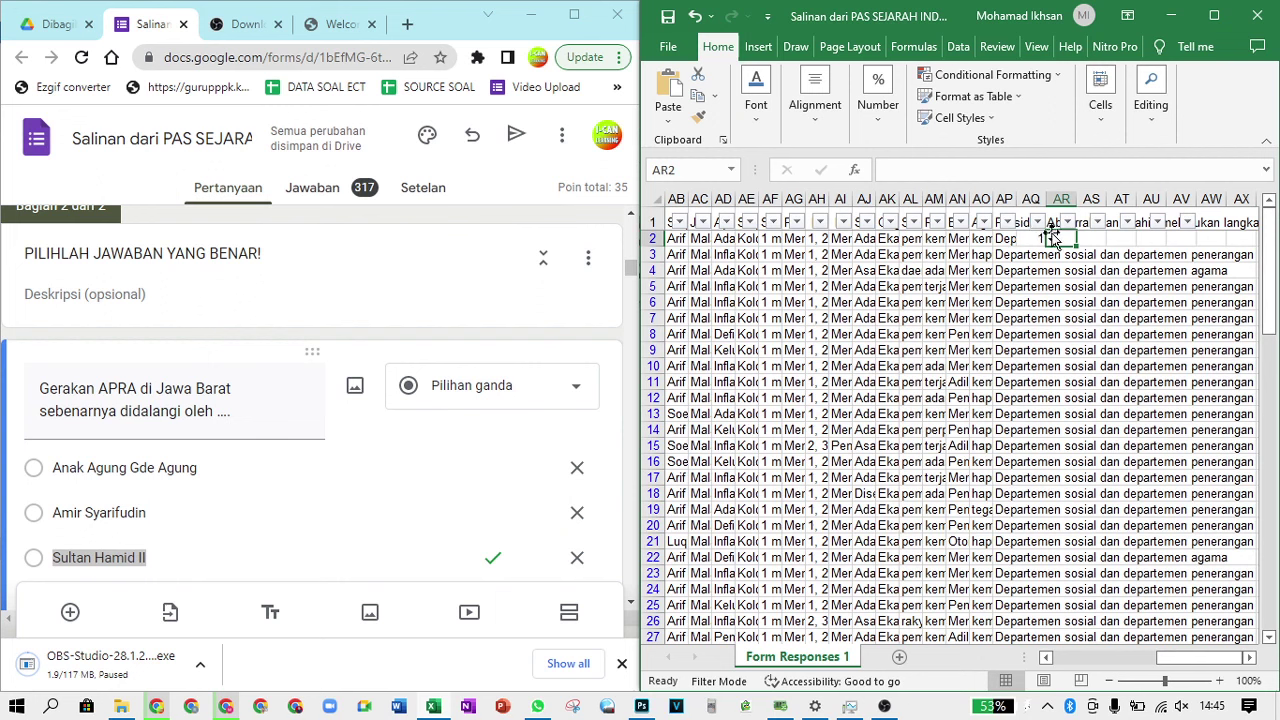
{"action": "left_click", "coordinate": [1040, 238]}
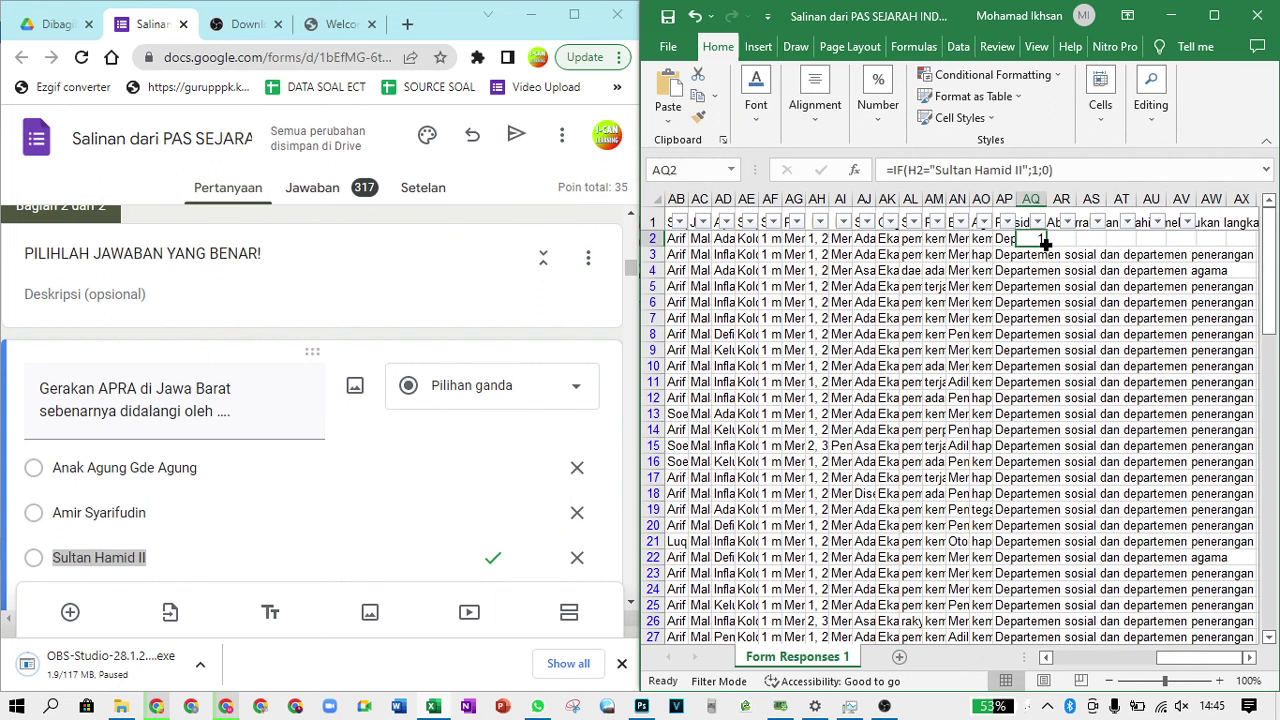
{"action": "left_click_drag", "start_coordinate": [1045, 243], "coordinate": [726, 238]}
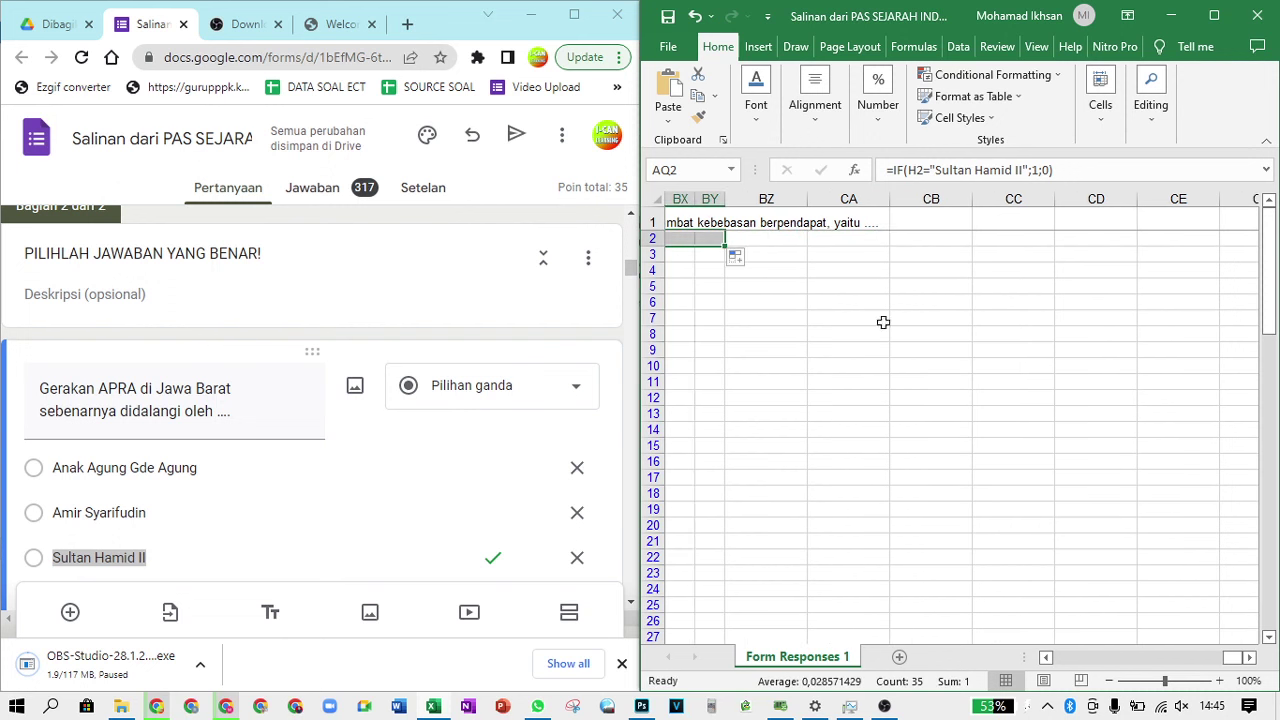
{"action": "left_click", "coordinate": [1046, 658]}
Replace the answer text in AR2's IF formula with the second question's correct option from the form, "Operasi Gerakan Benteng Negara"
{"action": "double_click", "coordinate": [882, 238]}
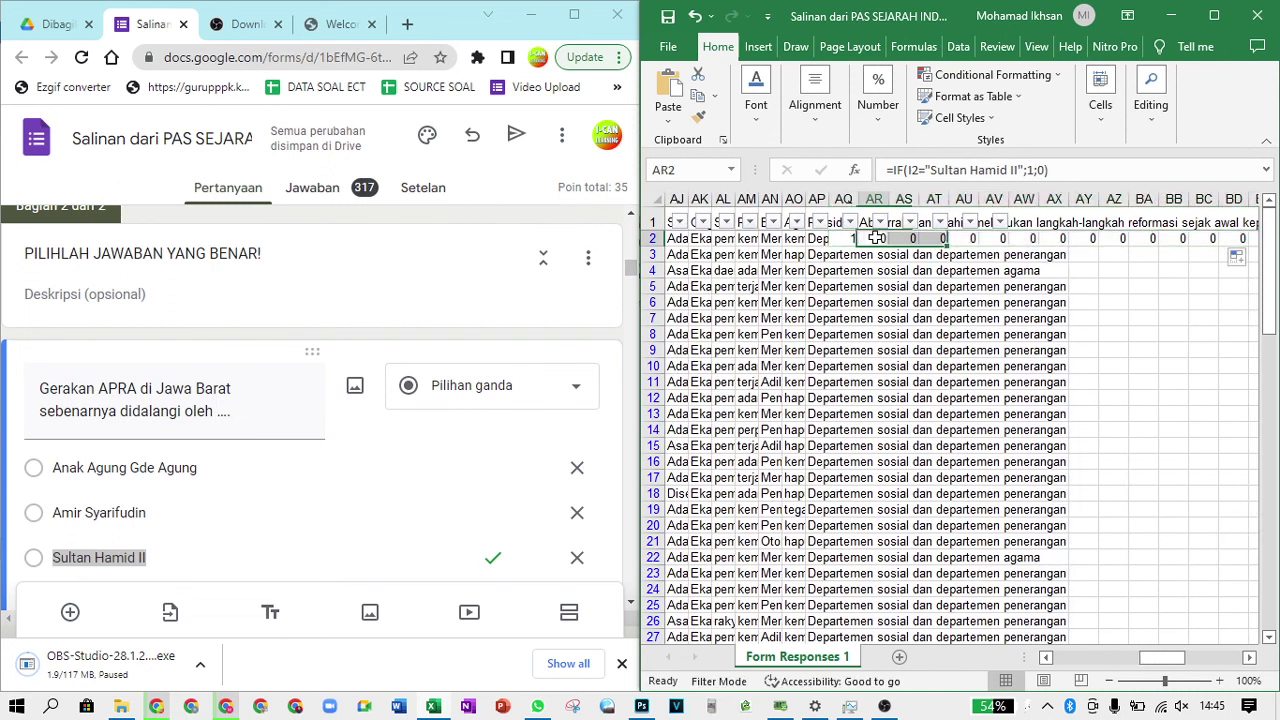
{"action": "left_click", "coordinate": [932, 170]}
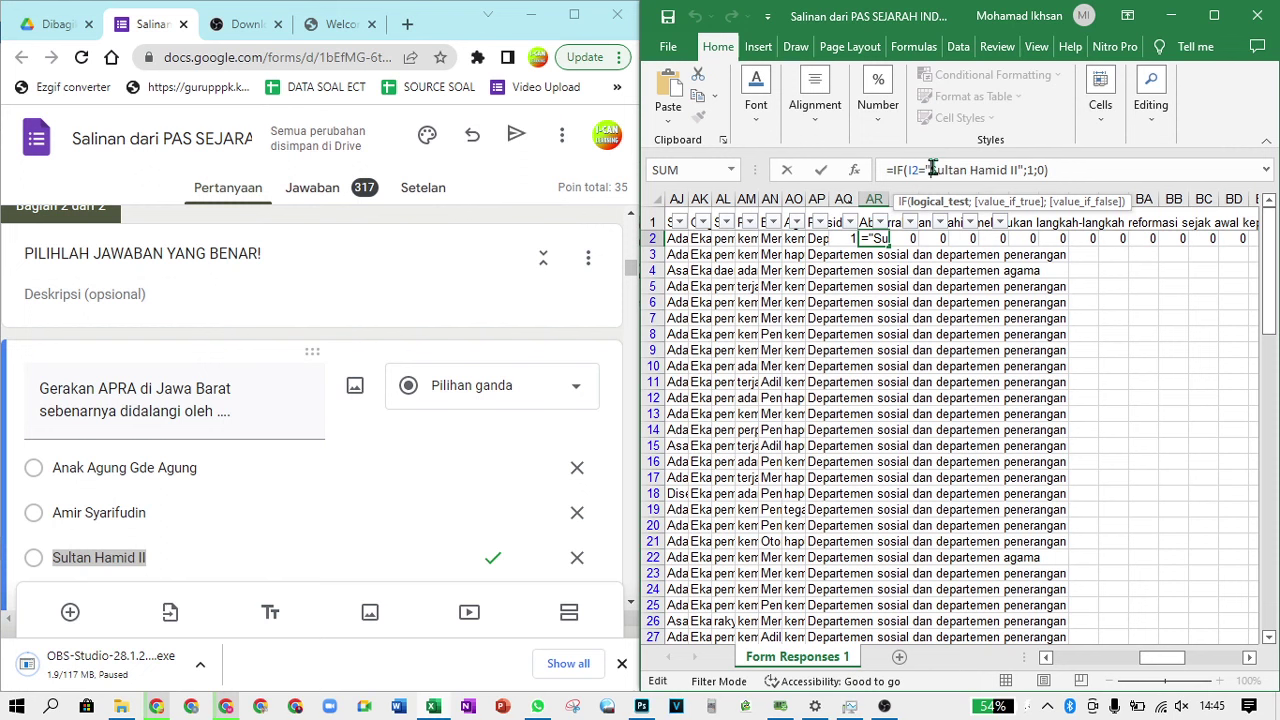
{"action": "scroll", "coordinate": [380, 431], "scroll_direction": "down", "scroll_amount": 3}
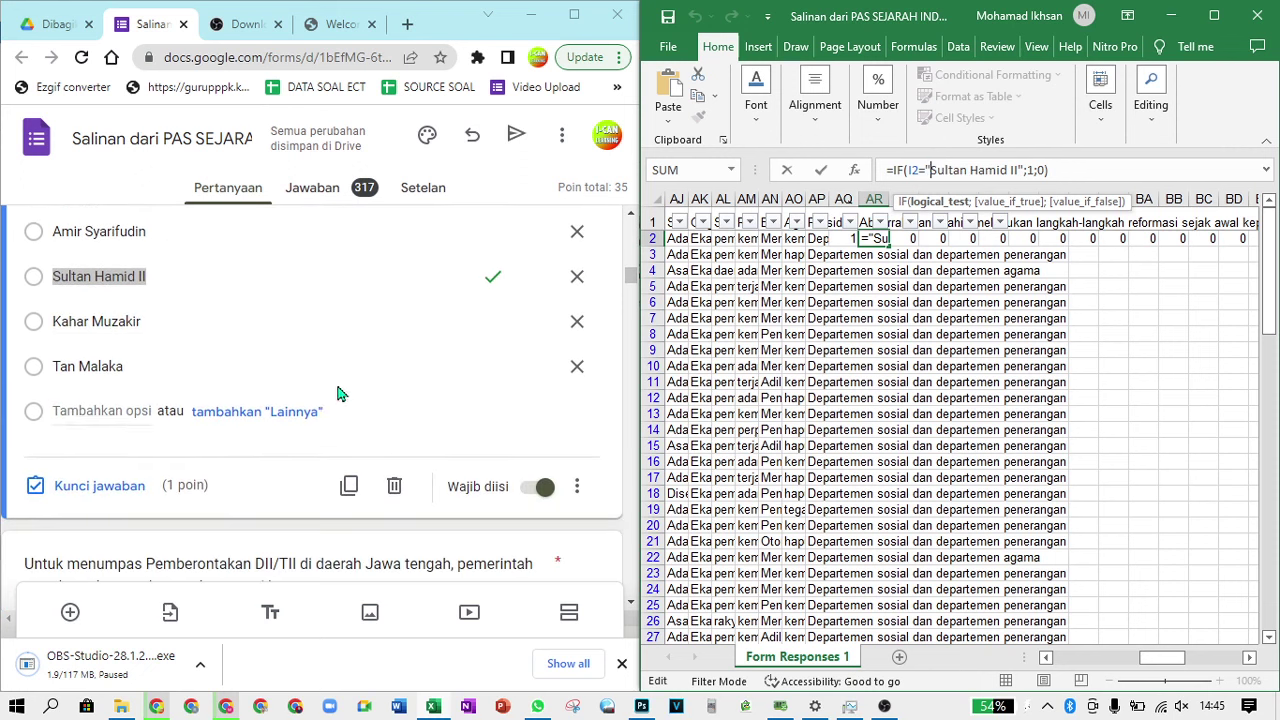
{"action": "scroll", "coordinate": [263, 336], "scroll_direction": "down", "scroll_amount": 3}
{"action": "left_click", "coordinate": [260, 342]}
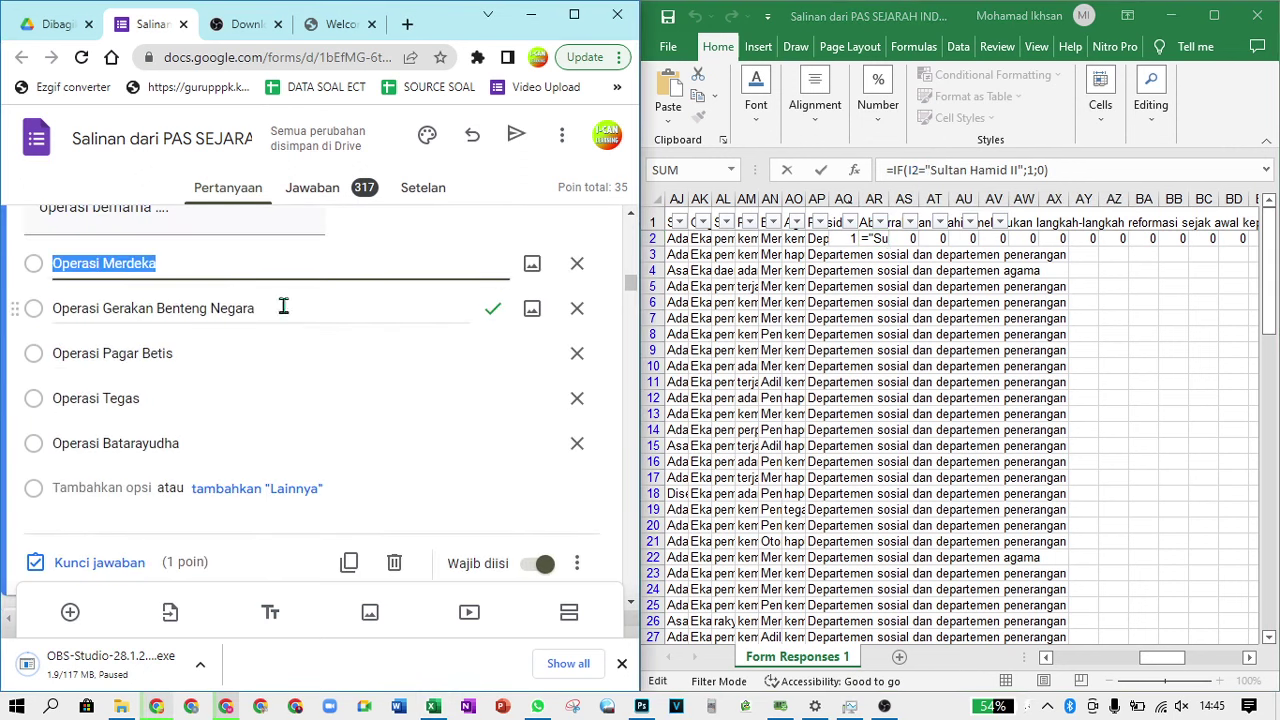
{"action": "left_click", "coordinate": [283, 307]}
{"action": "key", "text": "ctrl+c"}
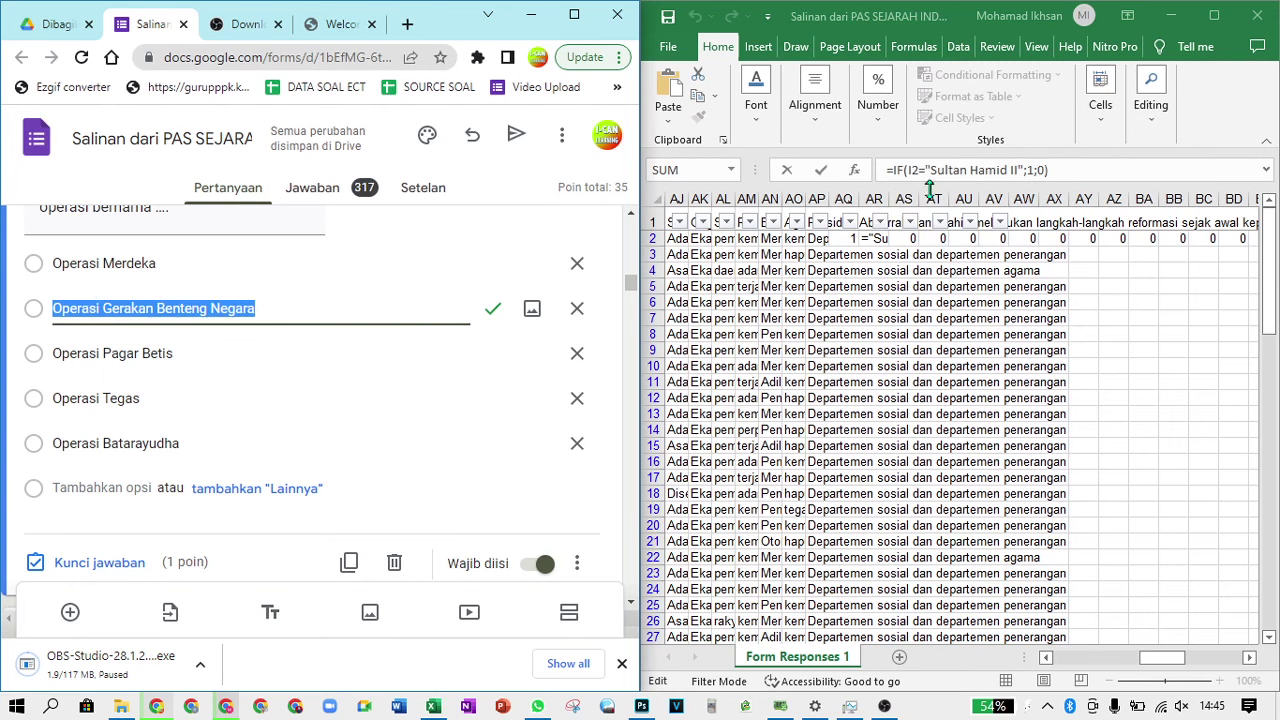
{"action": "left_click", "coordinate": [931, 170]}
{"action": "left_click_drag", "start_coordinate": [931, 170], "coordinate": [1018, 170]}
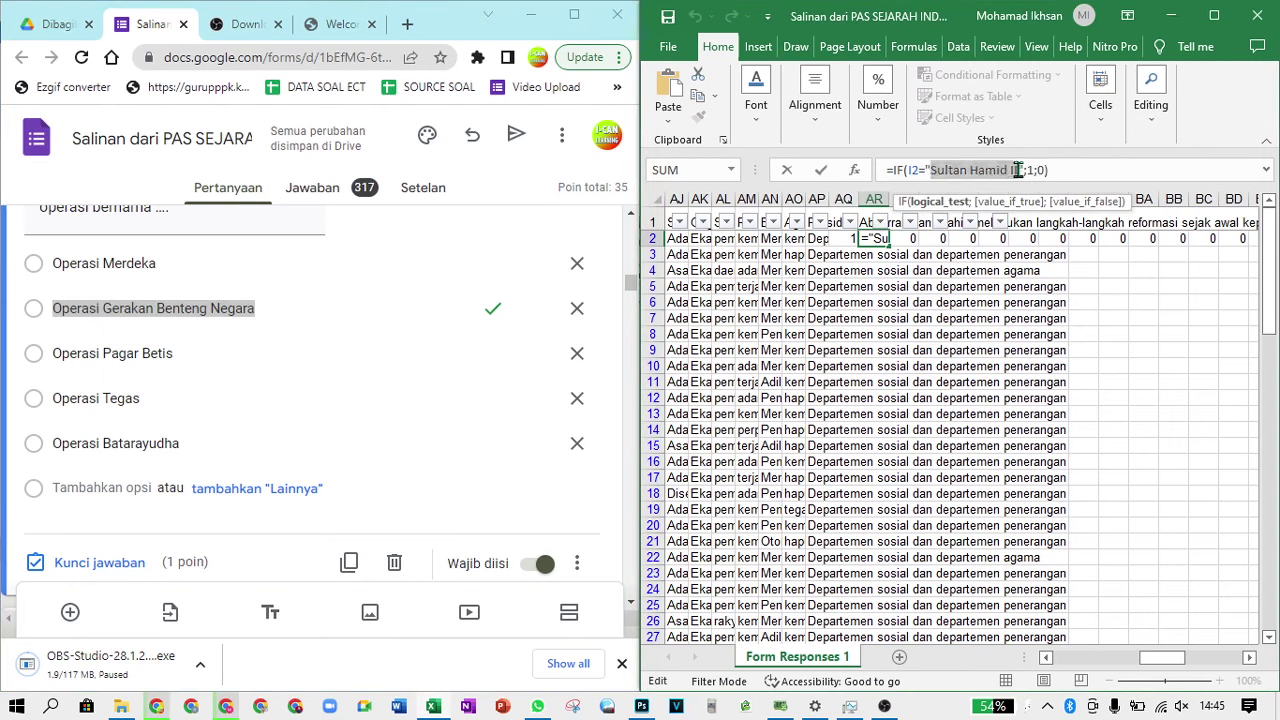
{"action": "key", "text": "ctrl+v"}
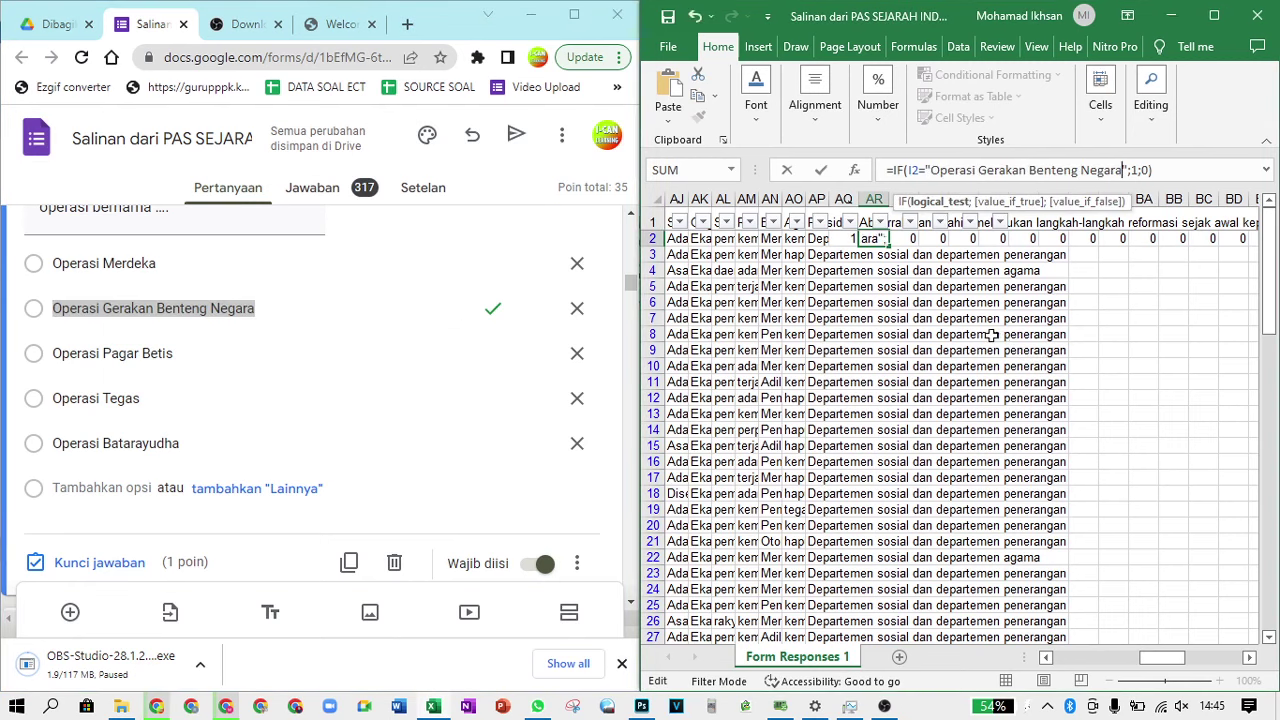
{"action": "left_click", "coordinate": [908, 239]}
Check the error-checking options for the formula in AR2 and dismiss them without applying any
{"action": "scroll", "coordinate": [186, 370], "scroll_direction": "down", "scroll_amount": 3}
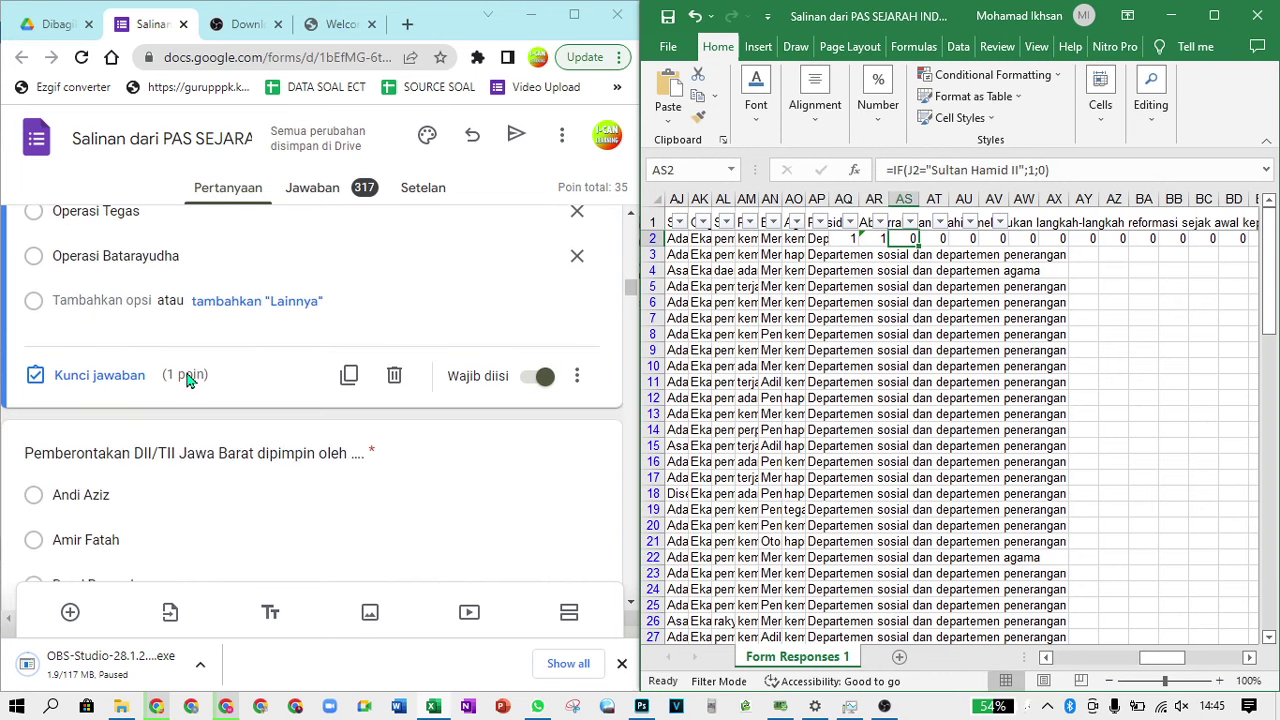
{"action": "left_click", "coordinate": [866, 238]}
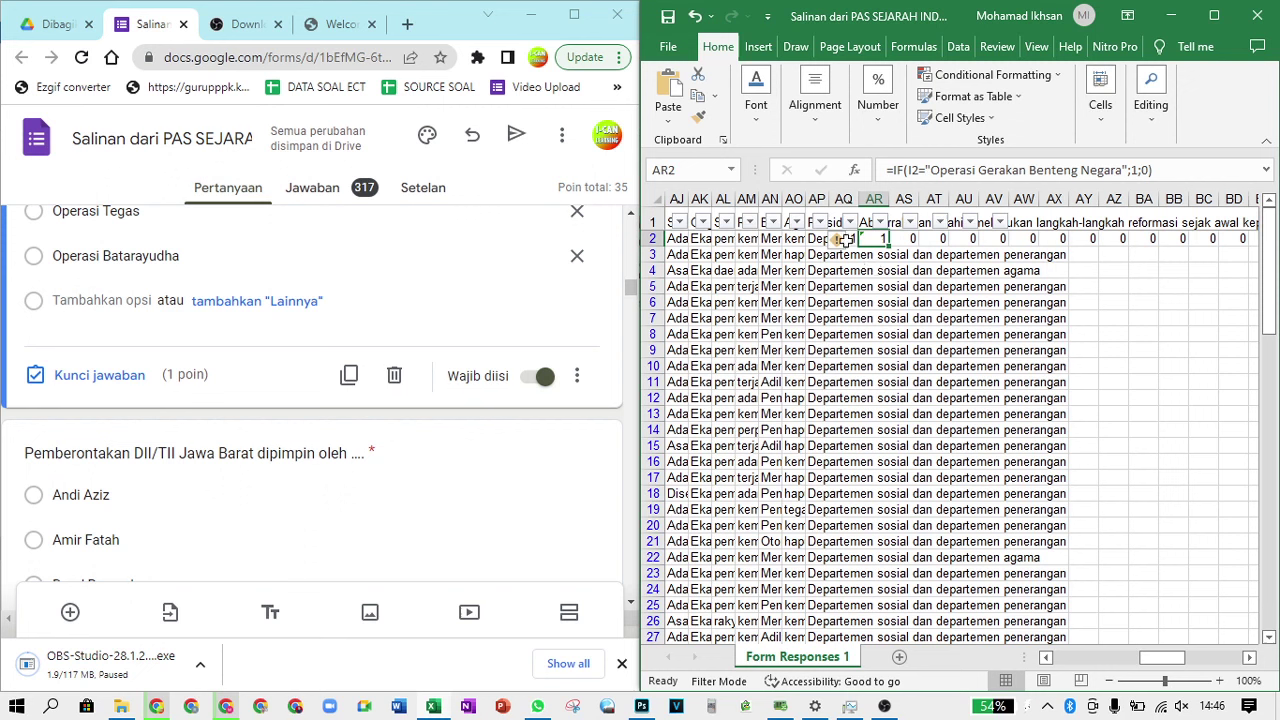
{"action": "left_click", "coordinate": [845, 239]}
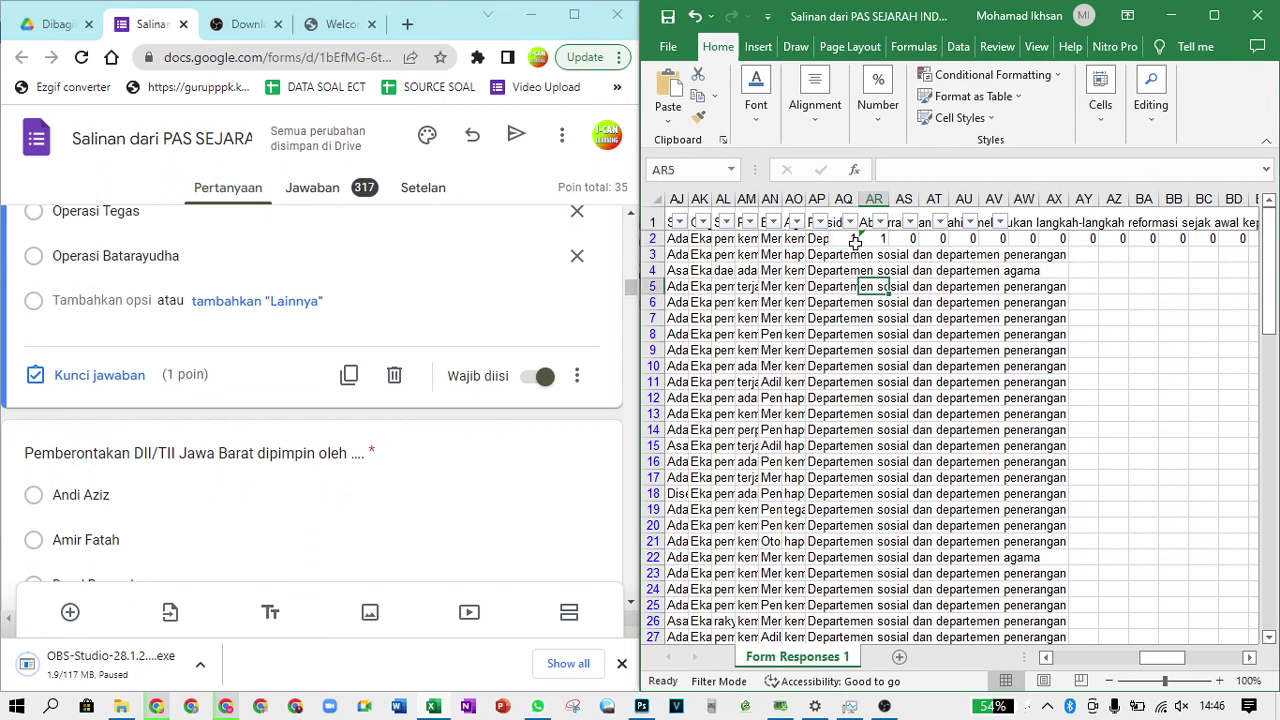
{"action": "left_click", "coordinate": [872, 237]}
{"action": "left_click", "coordinate": [849, 244]}
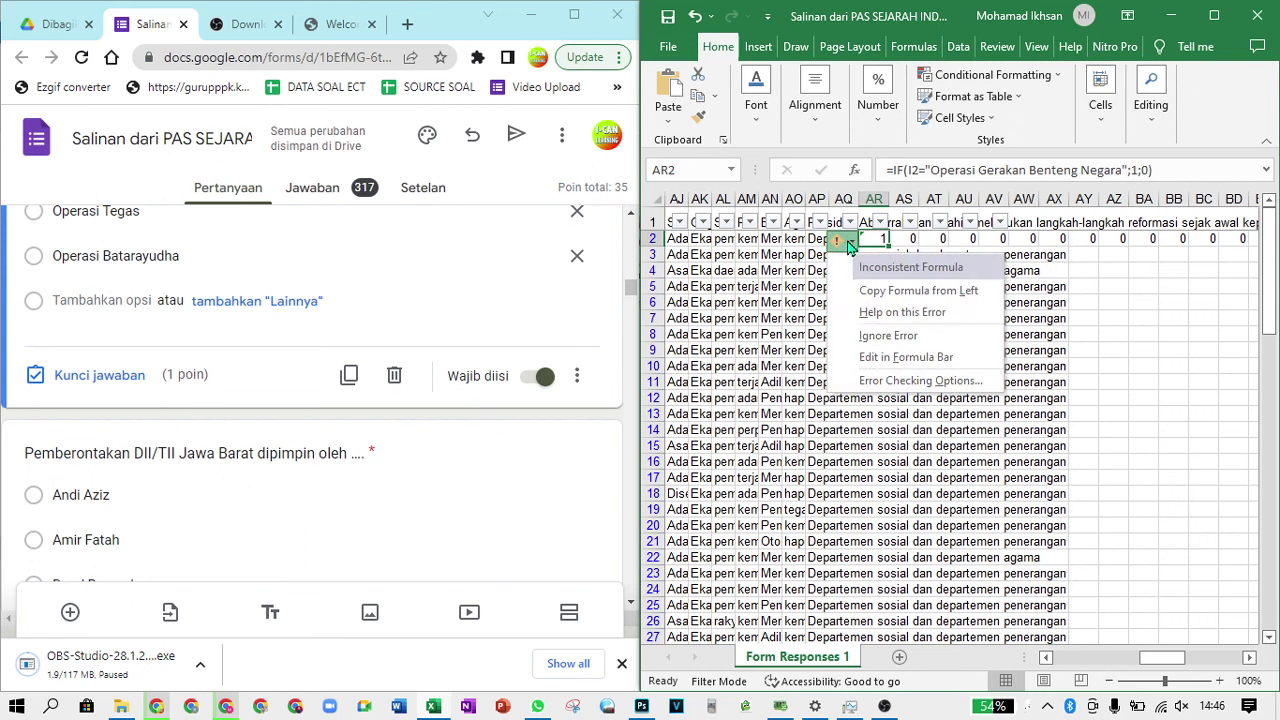
{"action": "left_click", "coordinate": [795, 287]}
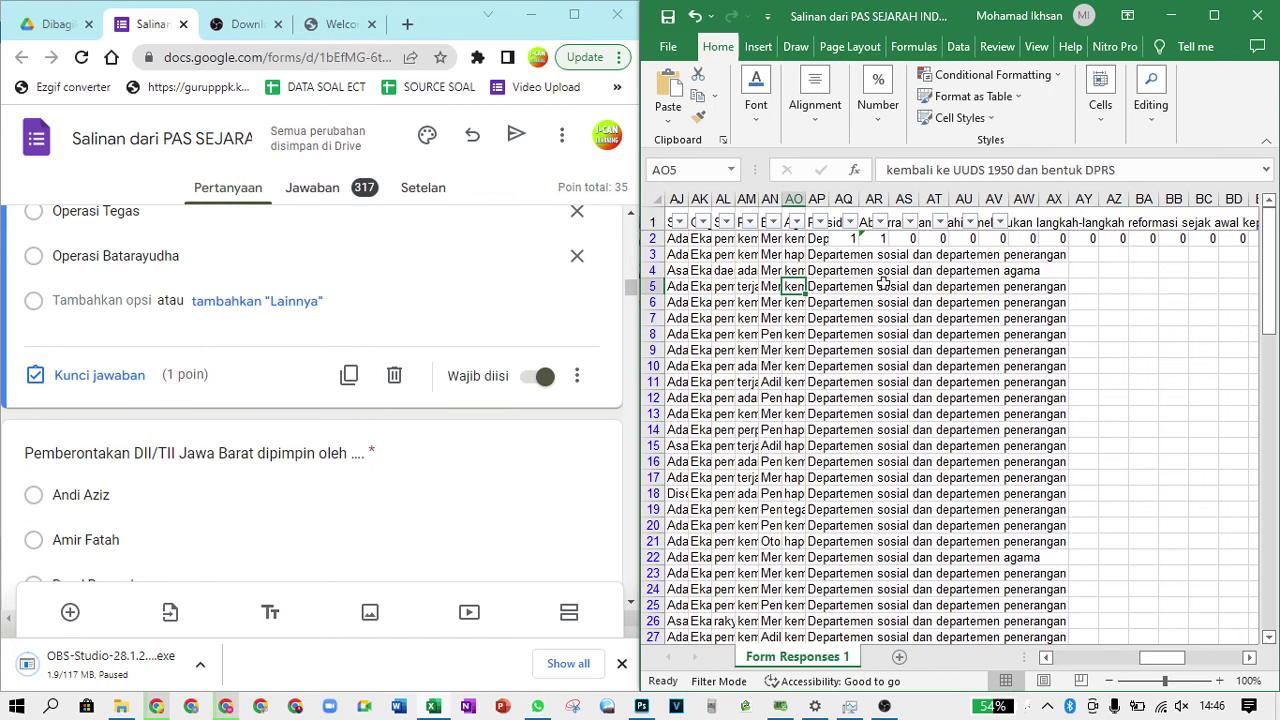
Replace the answer text in AS2's IF formula with the third question's correct option from the form, "Kartosuwiryo"
{"action": "left_click", "coordinate": [906, 240]}
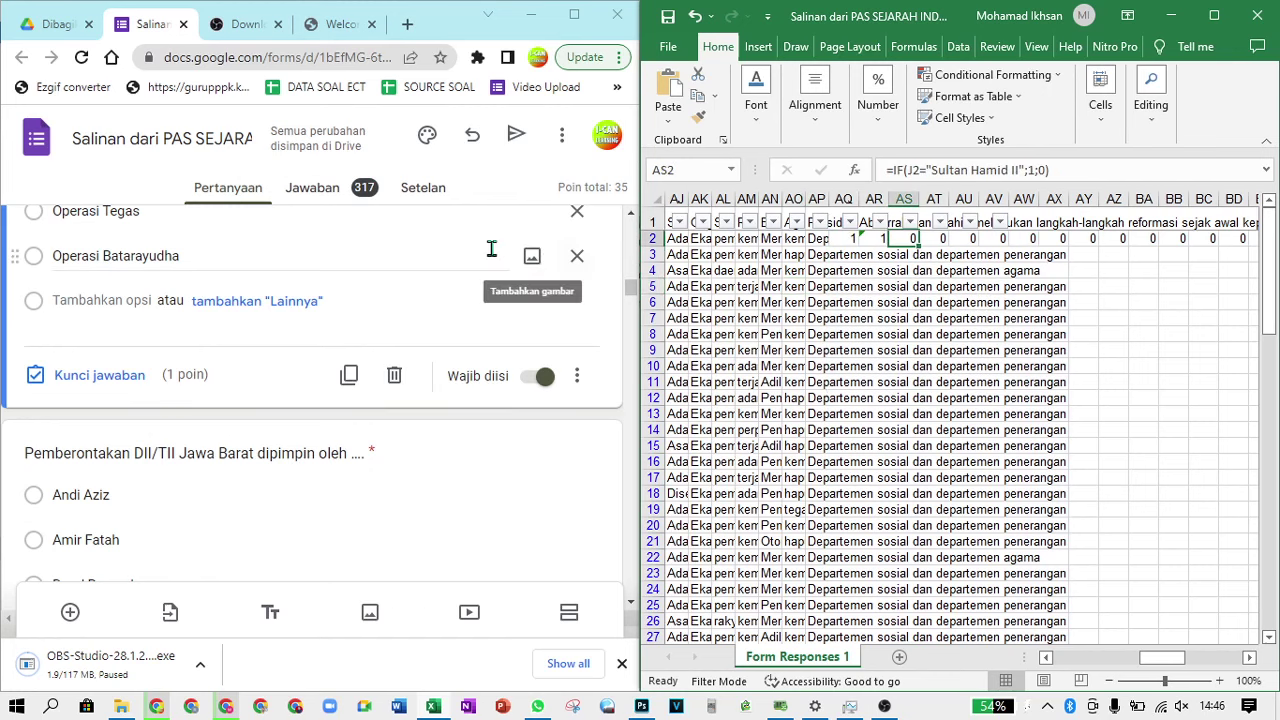
{"action": "scroll", "coordinate": [270, 315], "scroll_direction": "down", "scroll_amount": 2}
{"action": "scroll", "coordinate": [270, 320], "scroll_direction": "up", "scroll_amount": 4}
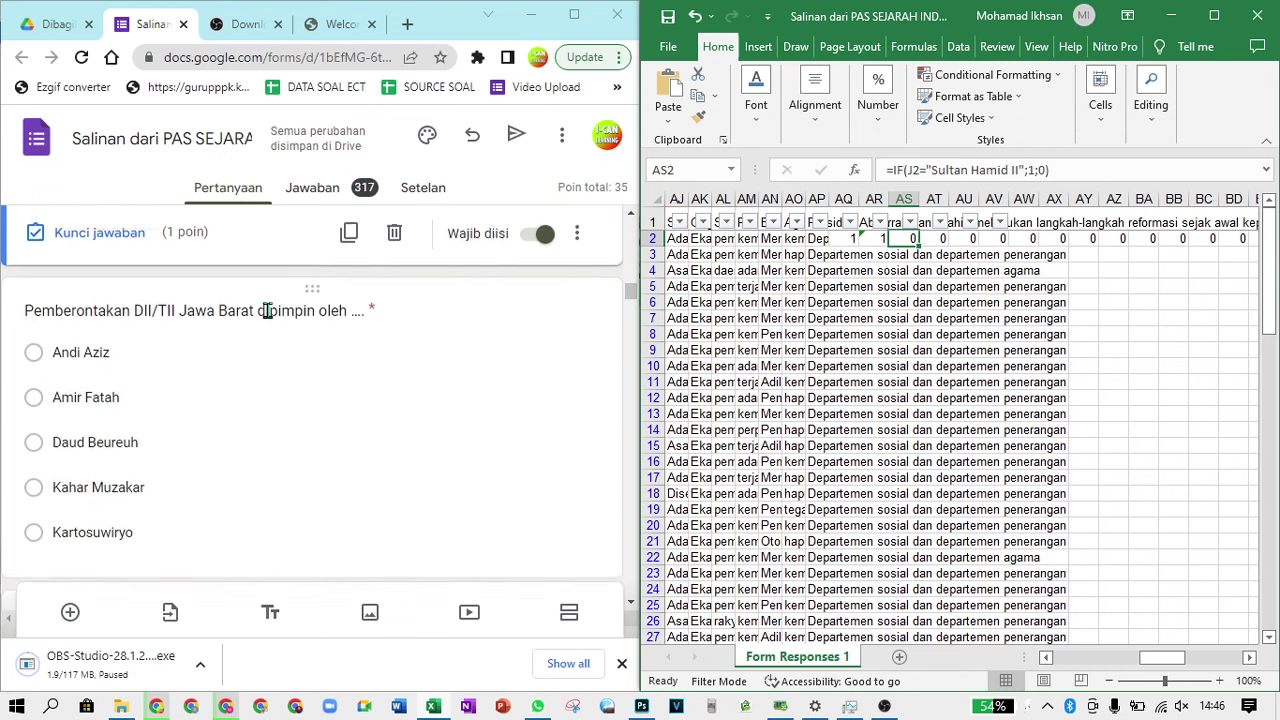
{"action": "scroll", "coordinate": [270, 330], "scroll_direction": "down", "scroll_amount": 3}
{"action": "left_click", "coordinate": [229, 401]}
{"action": "scroll", "coordinate": [200, 380], "scroll_direction": "down", "scroll_amount": 3}
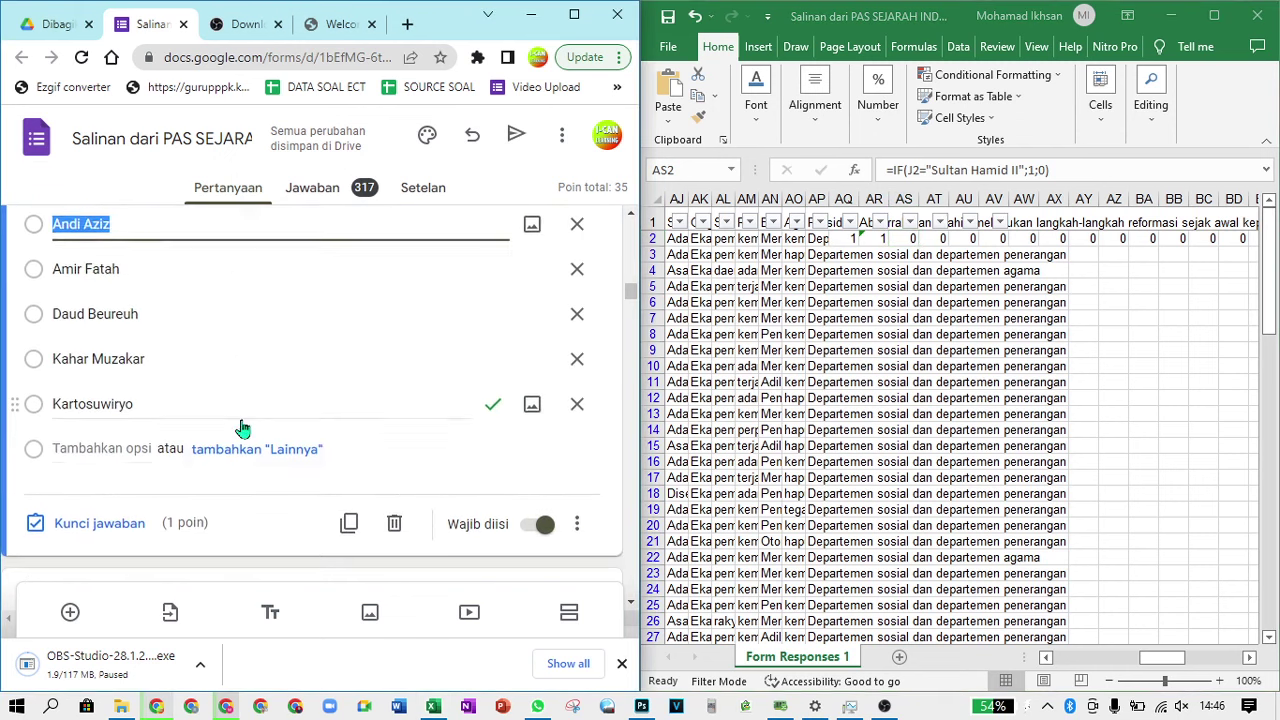
{"action": "left_click", "coordinate": [70, 355]}
{"action": "key", "text": "ctrl+c"}
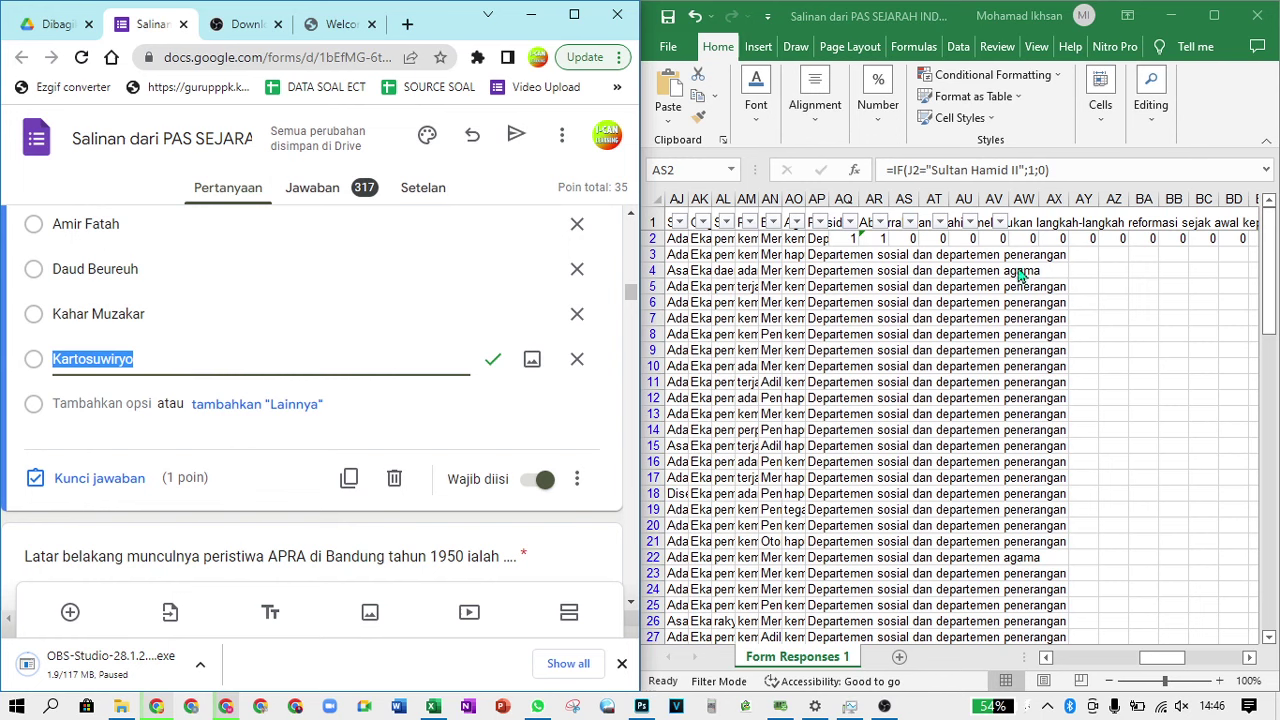
{"action": "left_click", "coordinate": [913, 238]}
{"action": "left_click_drag", "start_coordinate": [932, 171], "coordinate": [1025, 170]}
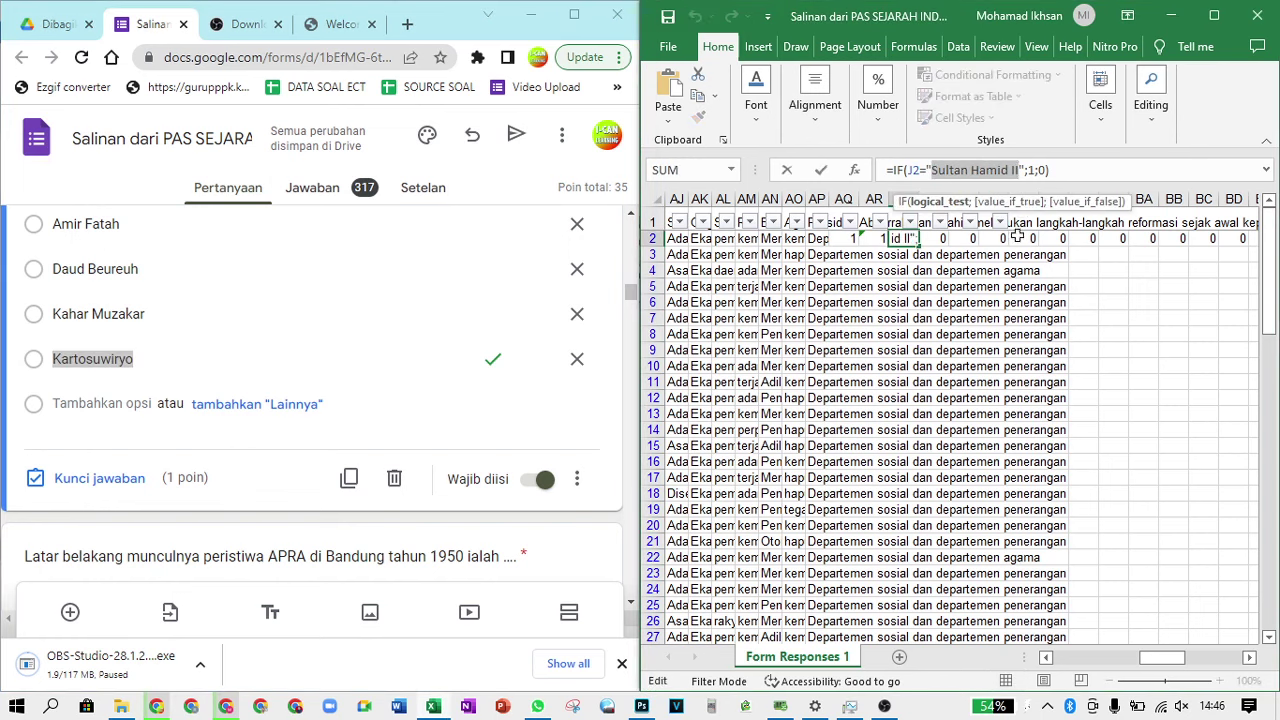
{"action": "key", "text": "ctrl+v"}
{"action": "key", "text": "Return"}
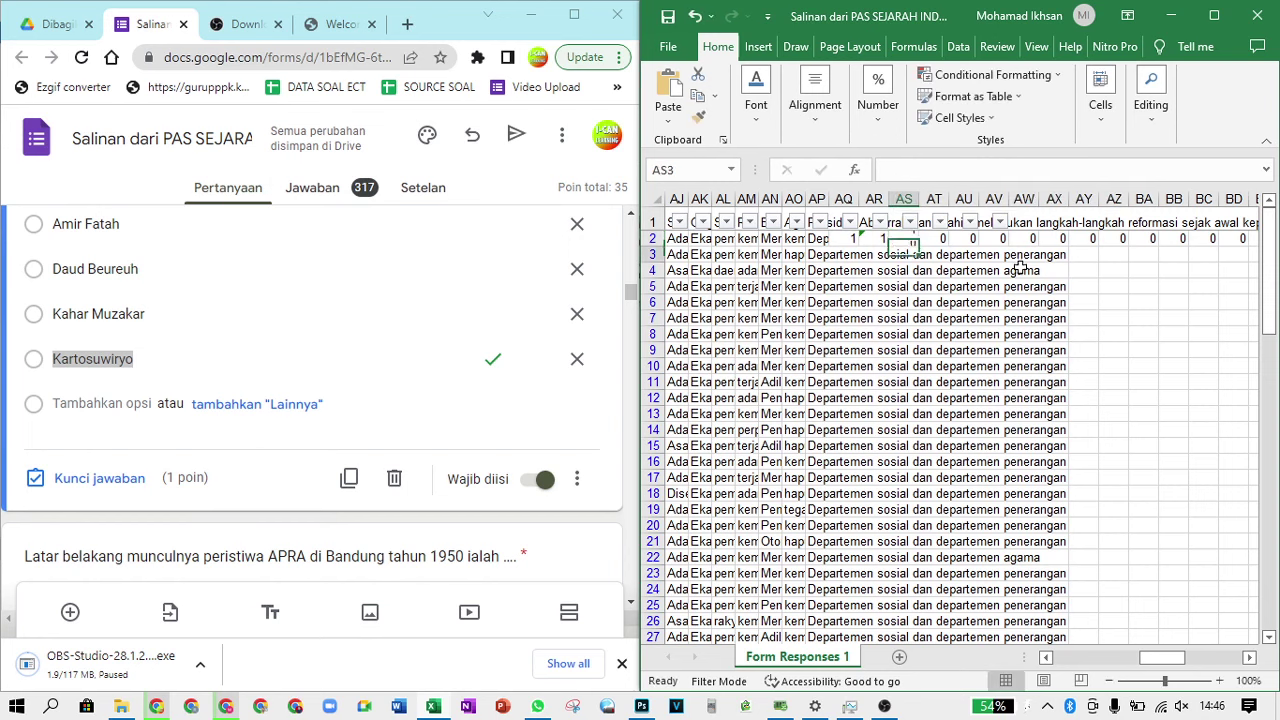
Replace the answer text in AT2's IF formula with the fourth question's correct option, "Penolakan dibubarkannya negara pasudan", and recheck the cell
{"action": "left_click", "coordinate": [935, 238]}
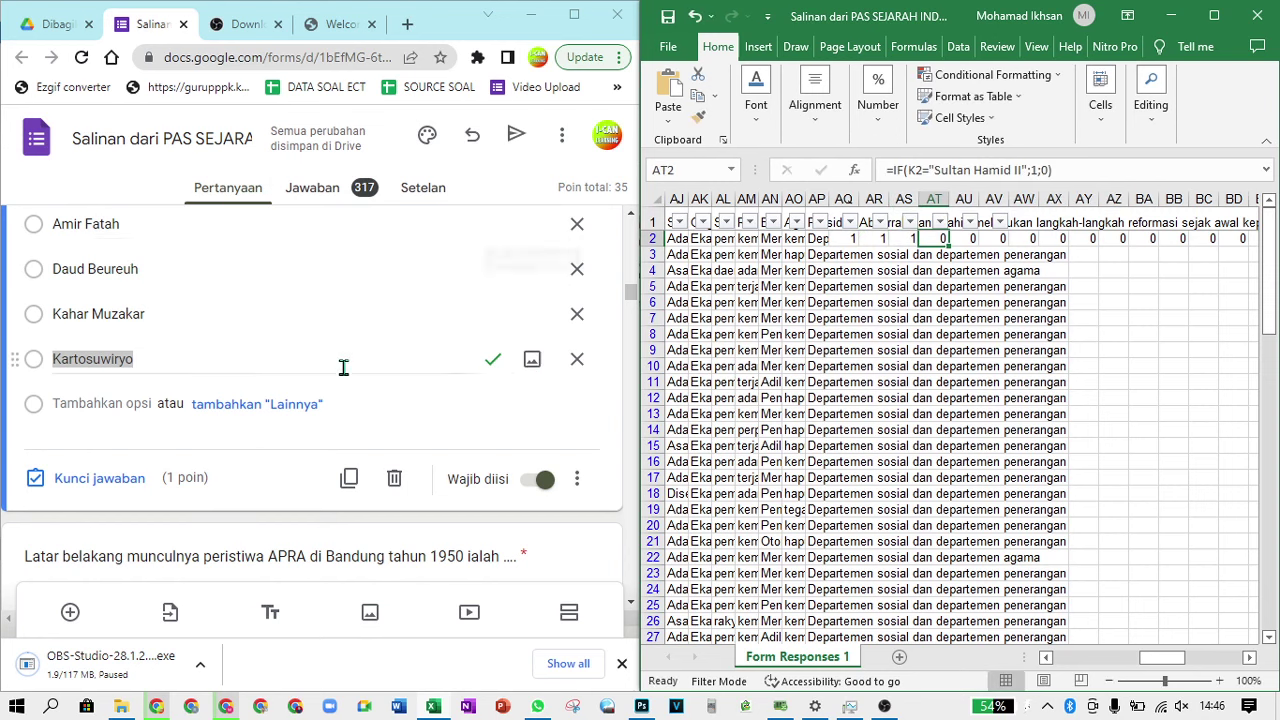
{"action": "scroll", "coordinate": [343, 366], "scroll_direction": "down", "scroll_amount": 3}
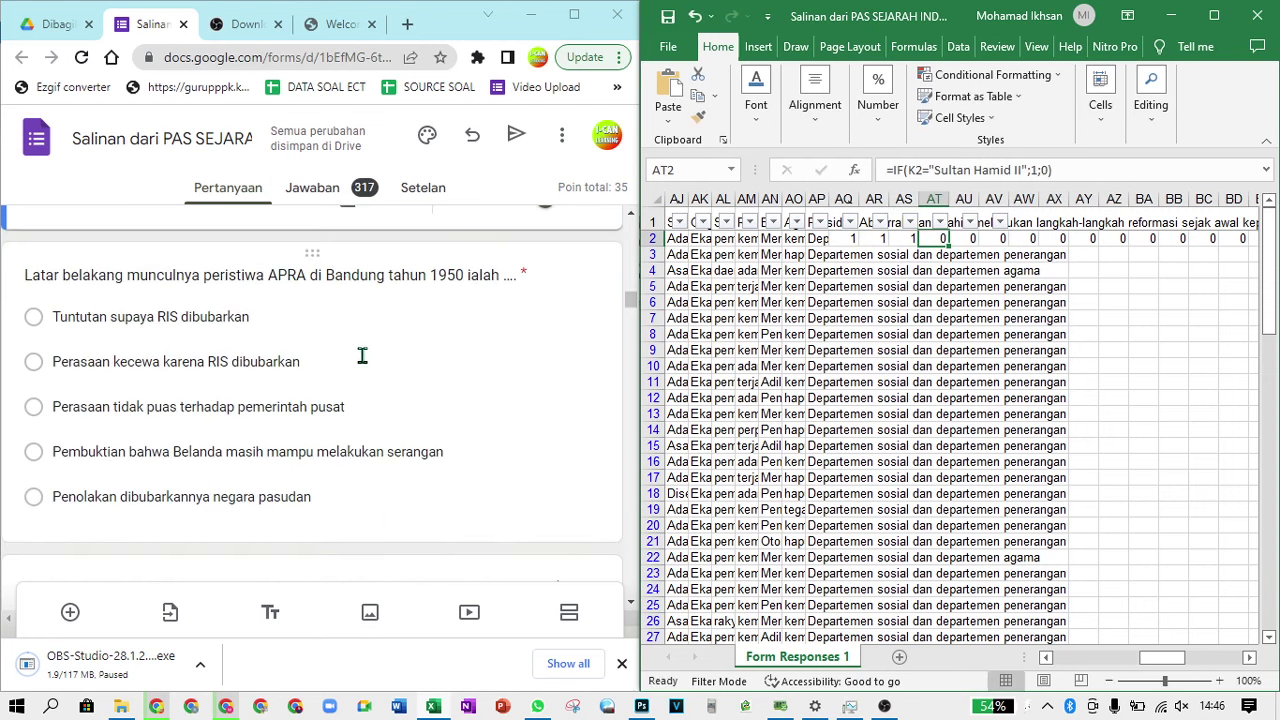
{"action": "left_click", "coordinate": [263, 358]}
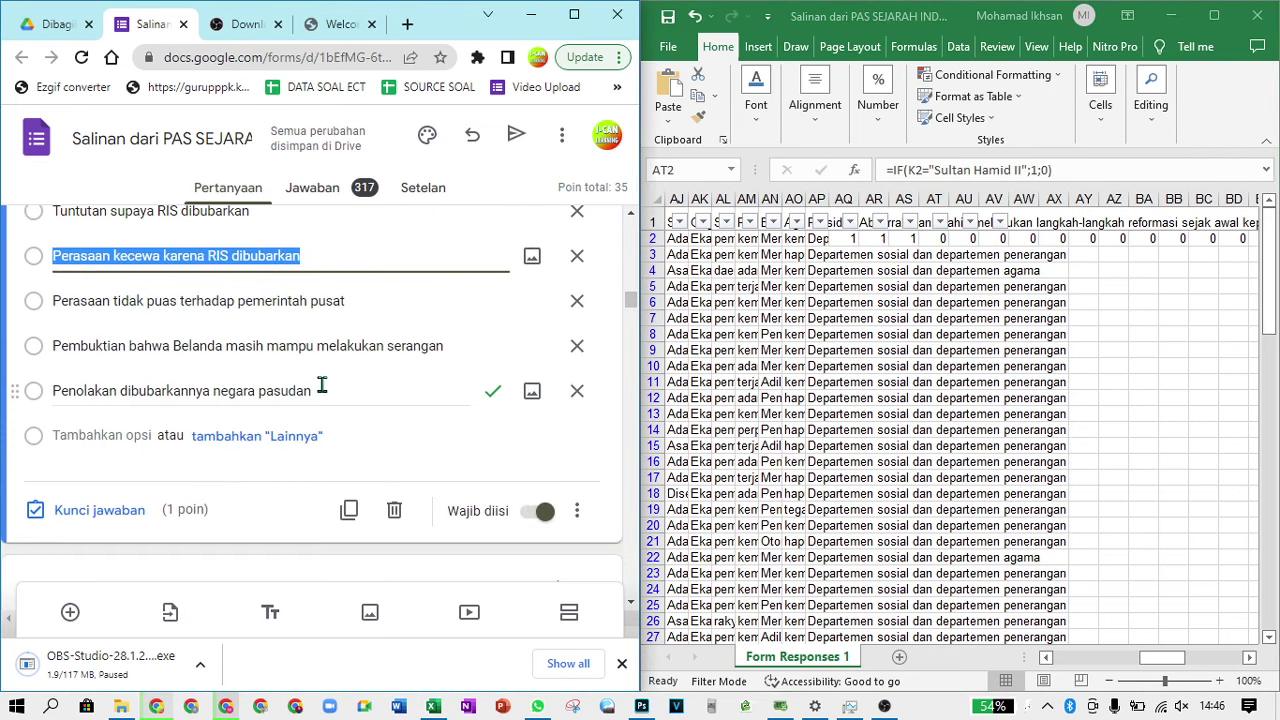
{"action": "left_click", "coordinate": [320, 388]}
{"action": "key", "text": "ctrl+c"}
{"action": "left_click", "coordinate": [935, 241]}
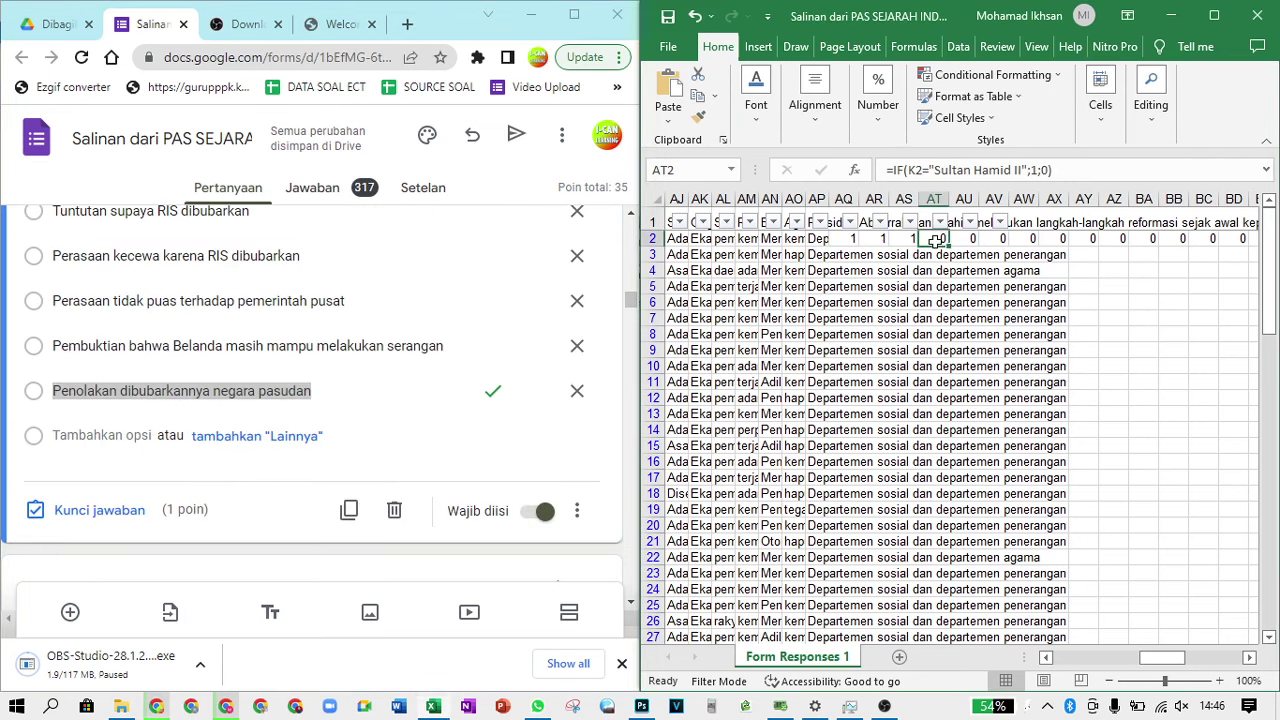
{"action": "left_click_drag", "start_coordinate": [937, 170], "coordinate": [1022, 171]}
{"action": "key", "text": "ctrl+v"}
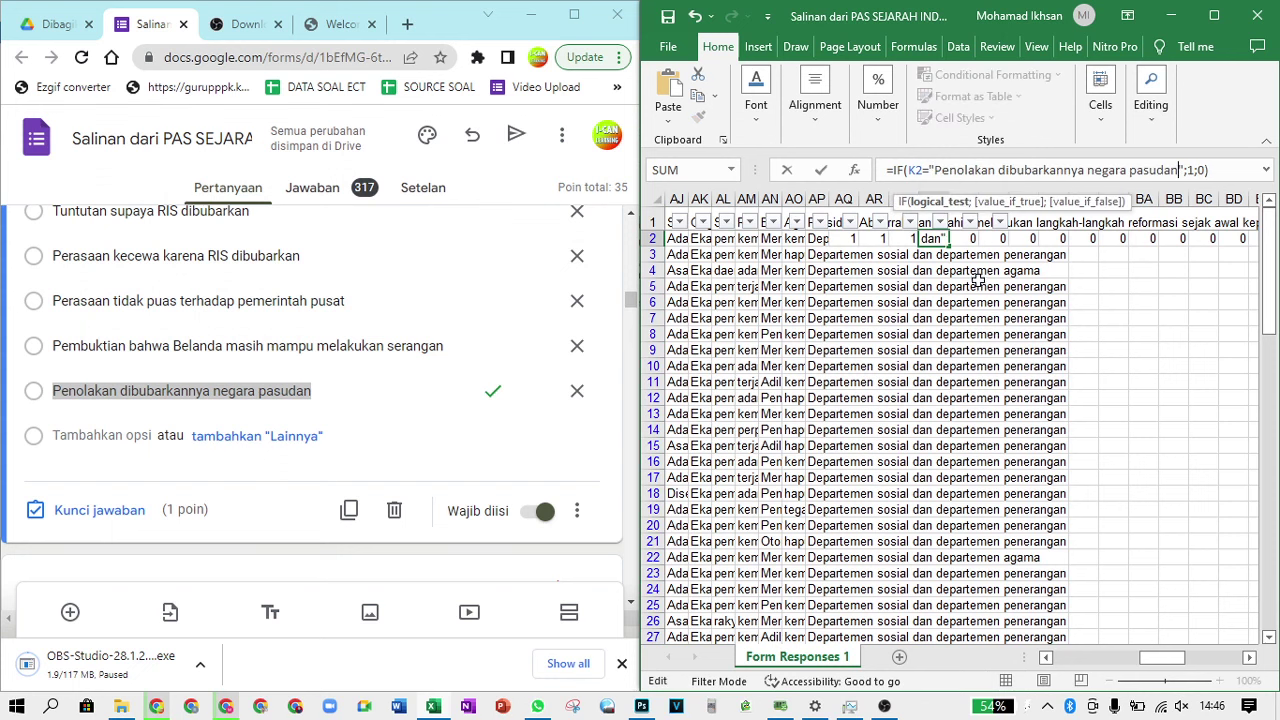
{"action": "key", "text": "Return"}
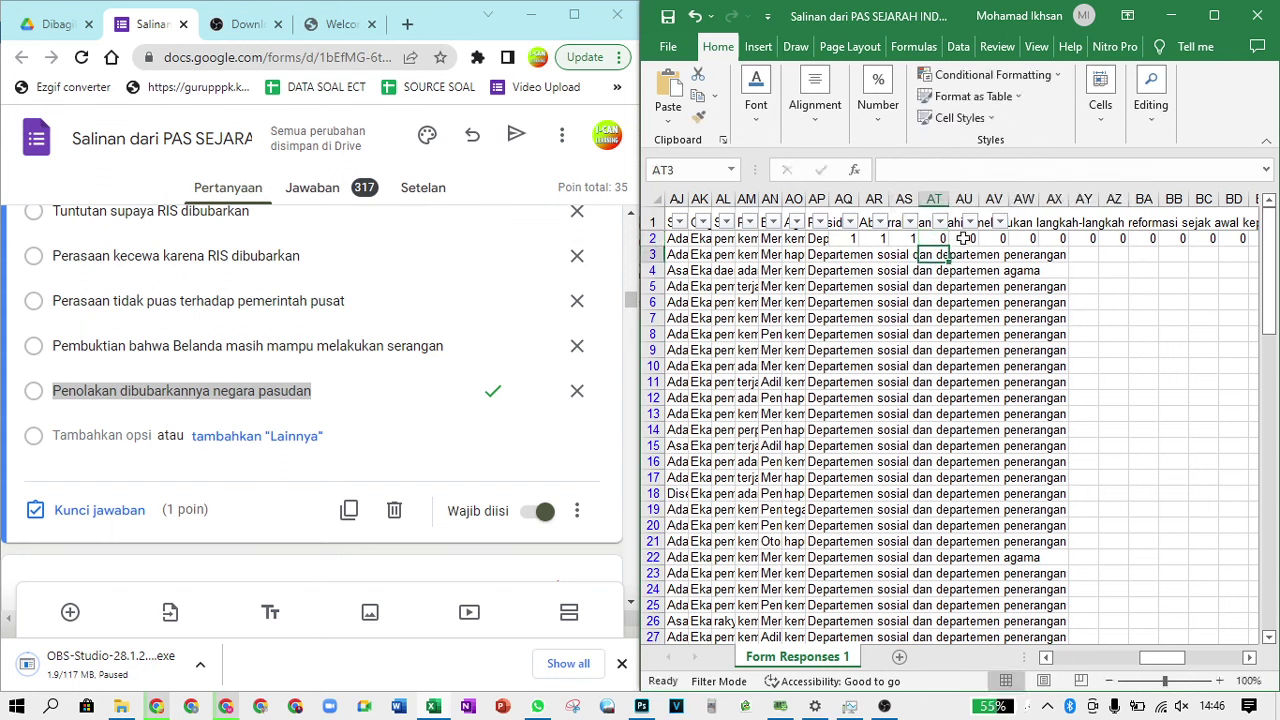
{"action": "left_click", "coordinate": [965, 238]}
{"action": "left_click", "coordinate": [938, 239]}
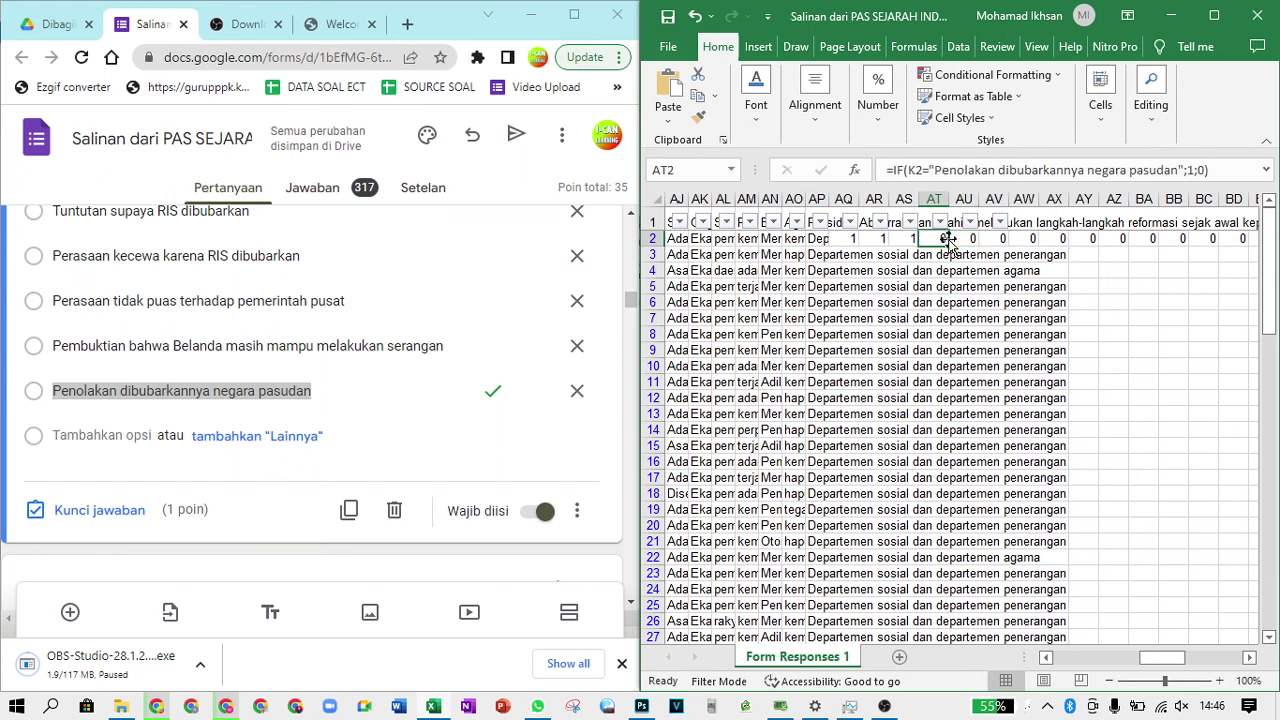
Replace the answer text in AU2's IF formula with the fifth question's correct option from the form, "Sumatera Barat"
{"action": "left_click", "coordinate": [965, 239]}
{"action": "scroll", "coordinate": [367, 384], "scroll_direction": "down", "scroll_amount": 5}
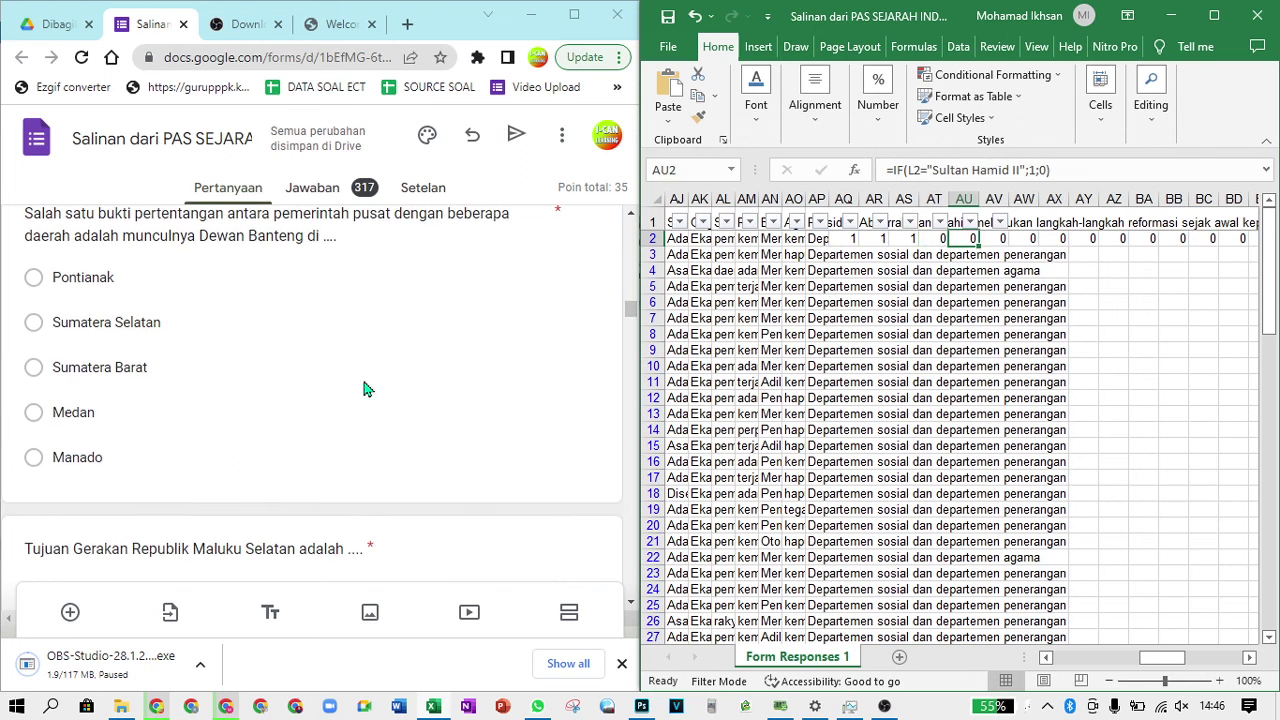
{"action": "left_click", "coordinate": [350, 372]}
{"action": "key", "text": "ctrl+c"}
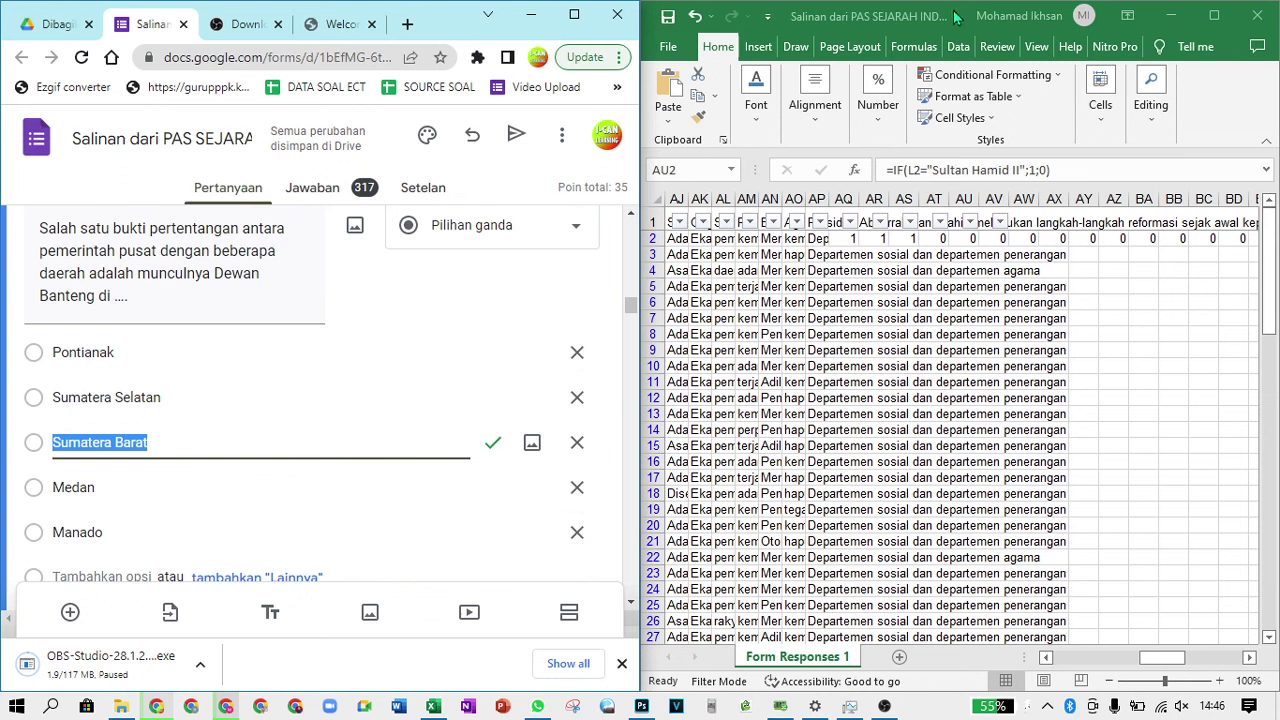
{"action": "left_click", "coordinate": [975, 60]}
{"action": "left_click_drag", "start_coordinate": [933, 170], "coordinate": [1017, 170]}
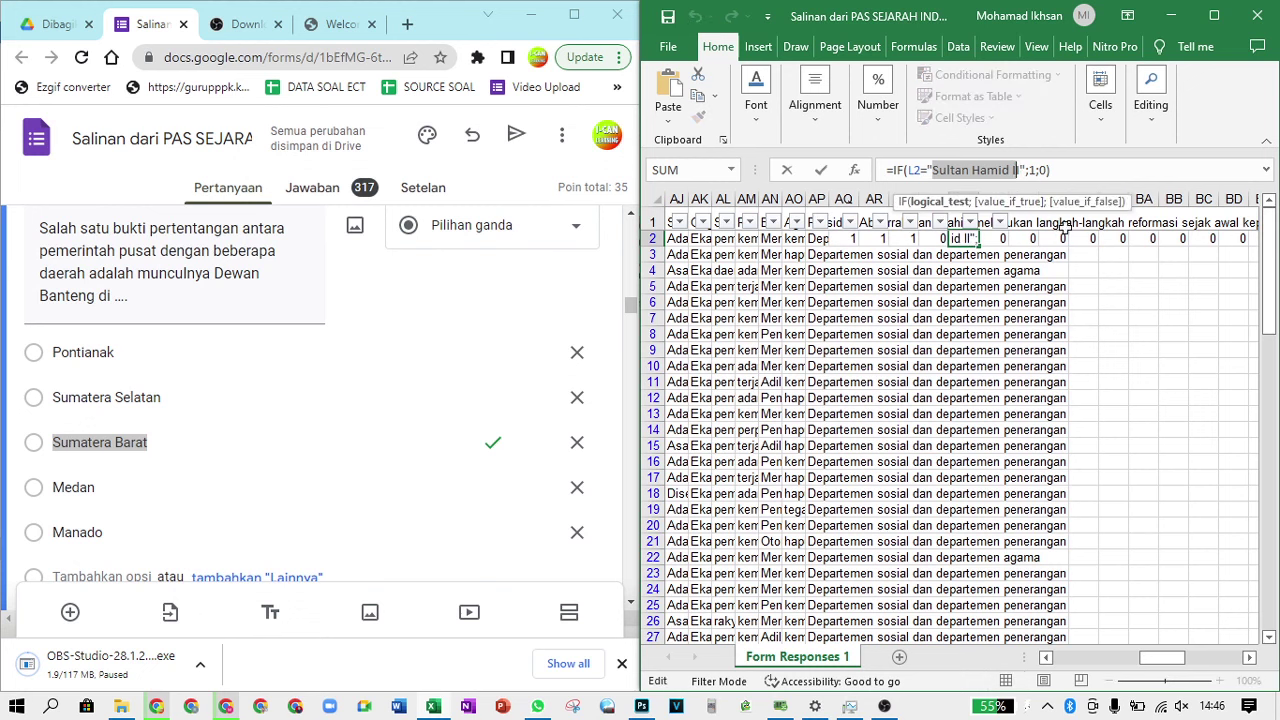
{"action": "key", "text": "ctrl+v"}
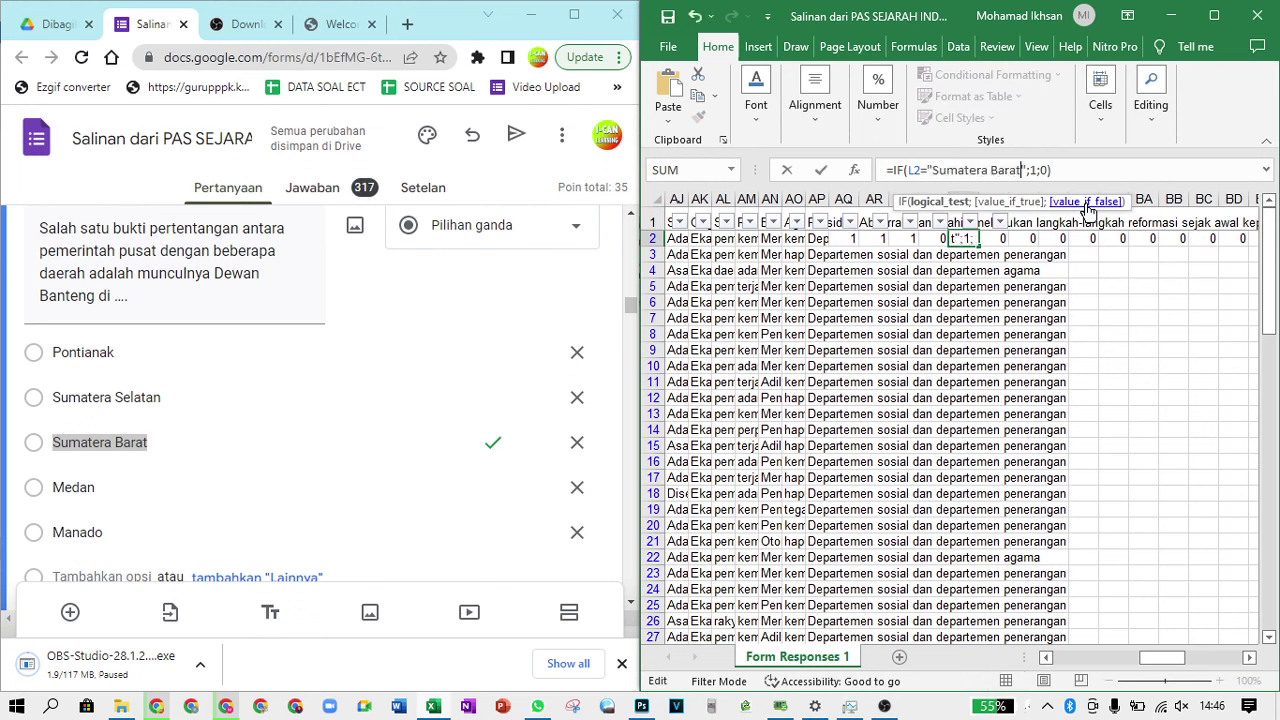
{"action": "left_click", "coordinate": [992, 237]}
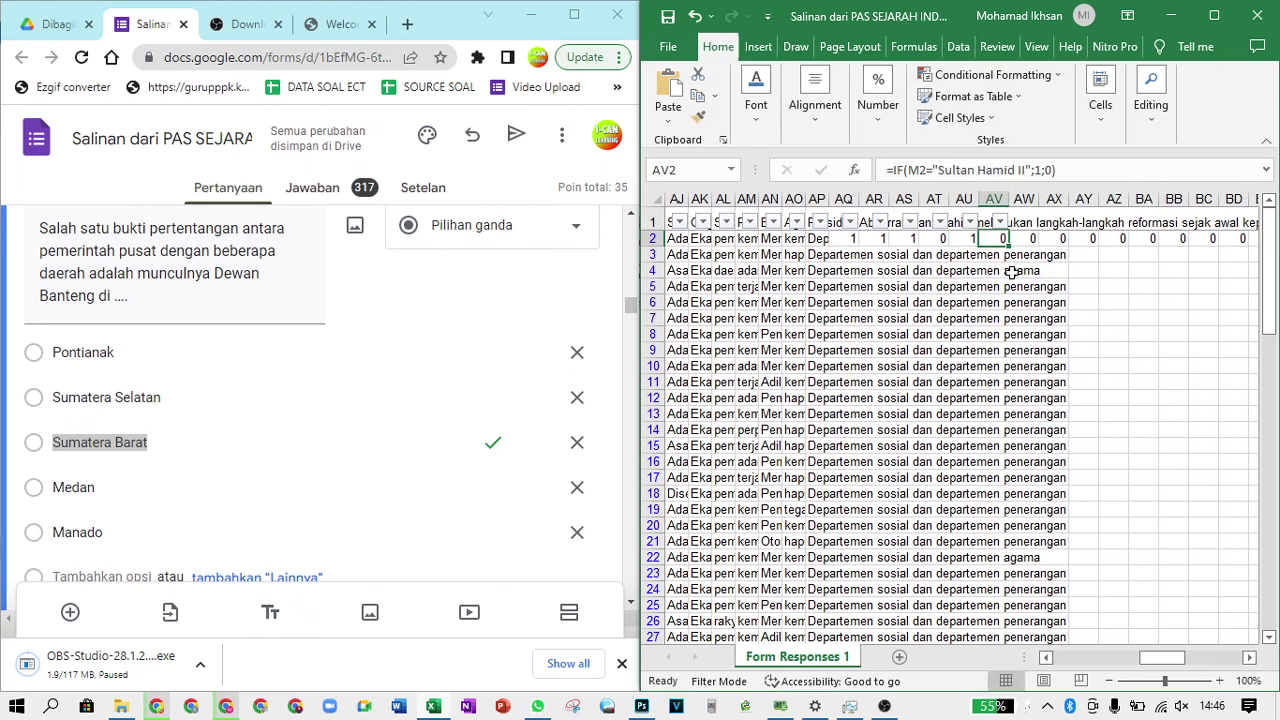
Replace the answer text in AV2's IF formula with the sixth question's correct option, "Mendirikan RMS yang terpisah dari NIT dan RIS"
{"action": "scroll", "coordinate": [186, 470], "scroll_direction": "down", "scroll_amount": 5}
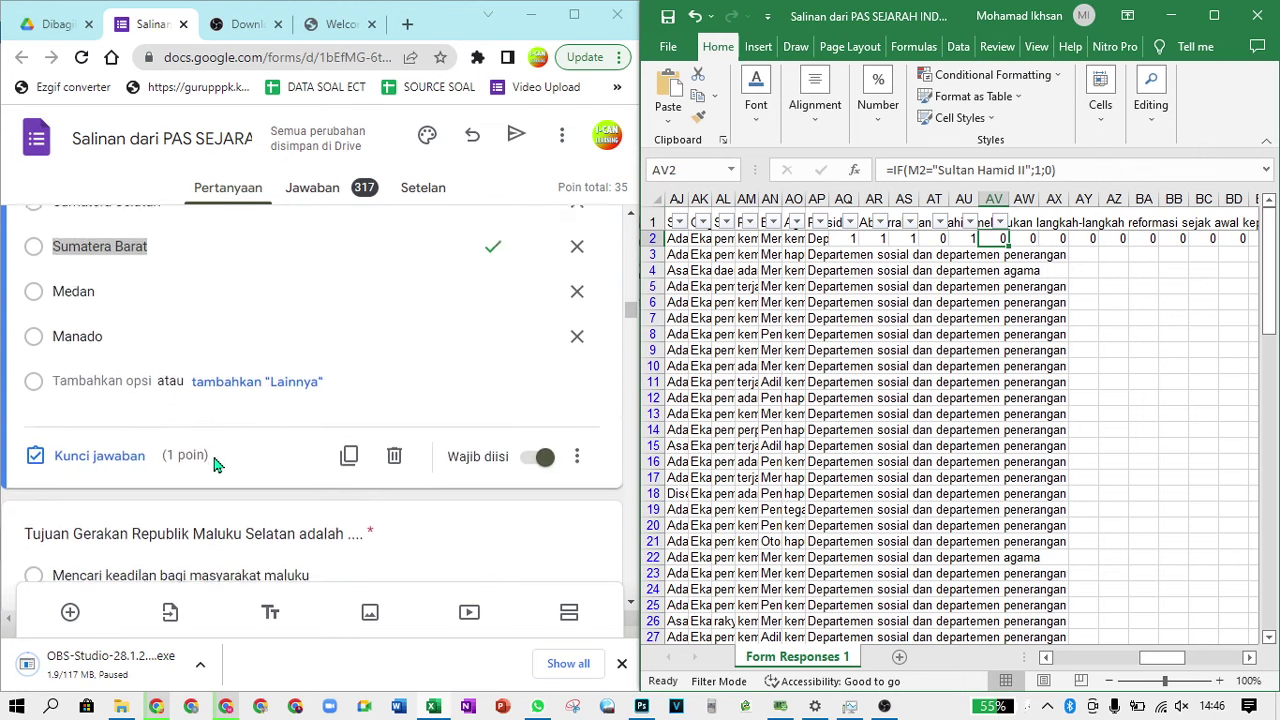
{"action": "left_click", "coordinate": [351, 264]}
{"action": "key", "text": "ctrl+c"}
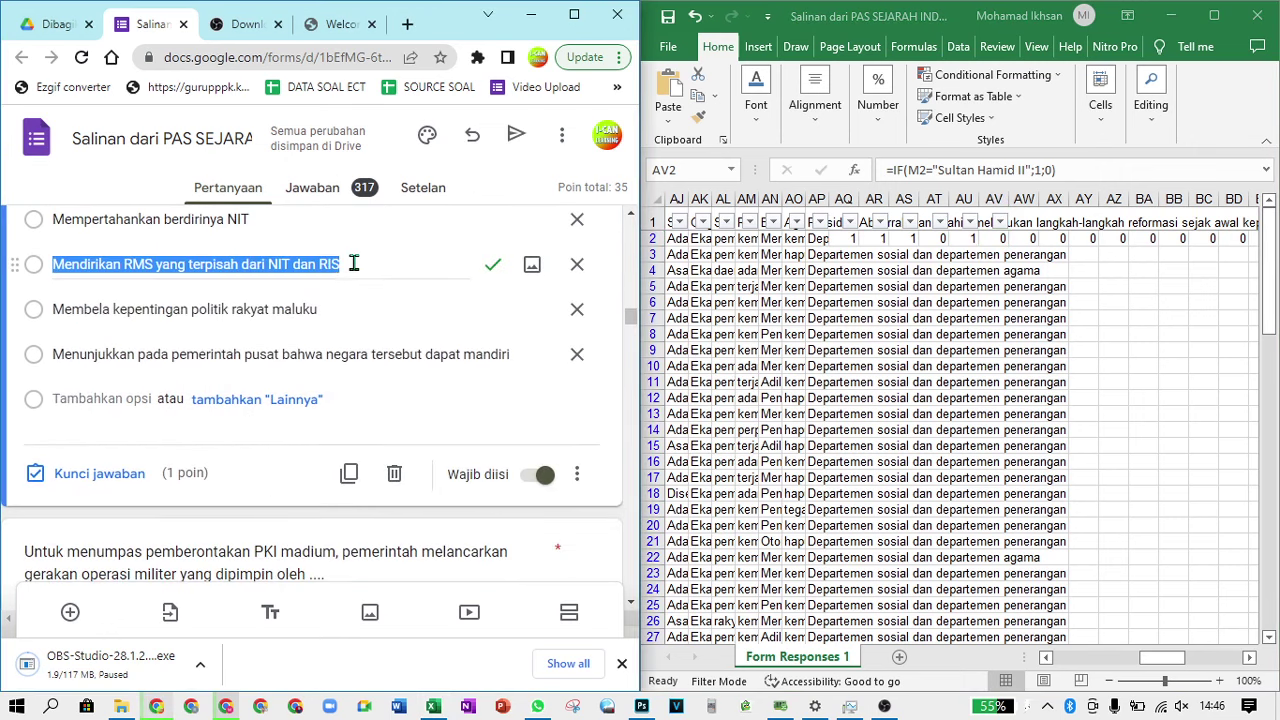
{"action": "left_click", "coordinate": [985, 247]}
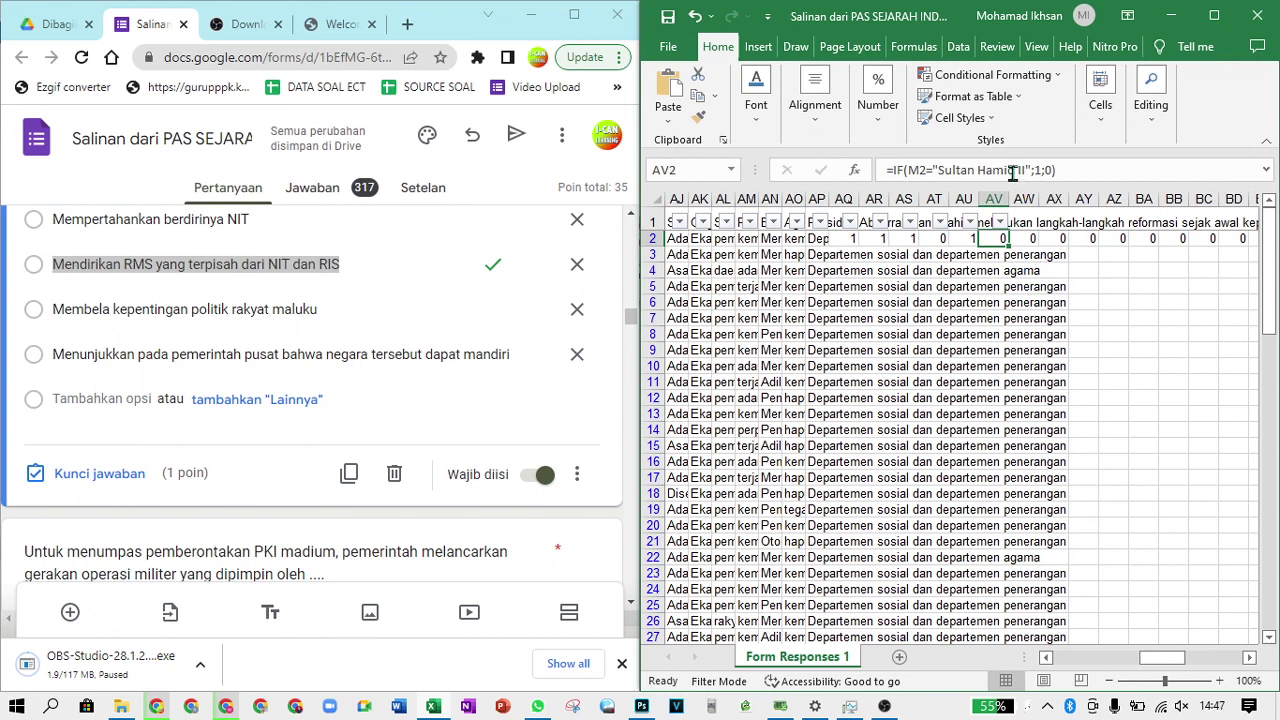
{"action": "left_click_drag", "start_coordinate": [1025, 170], "coordinate": [942, 168]}
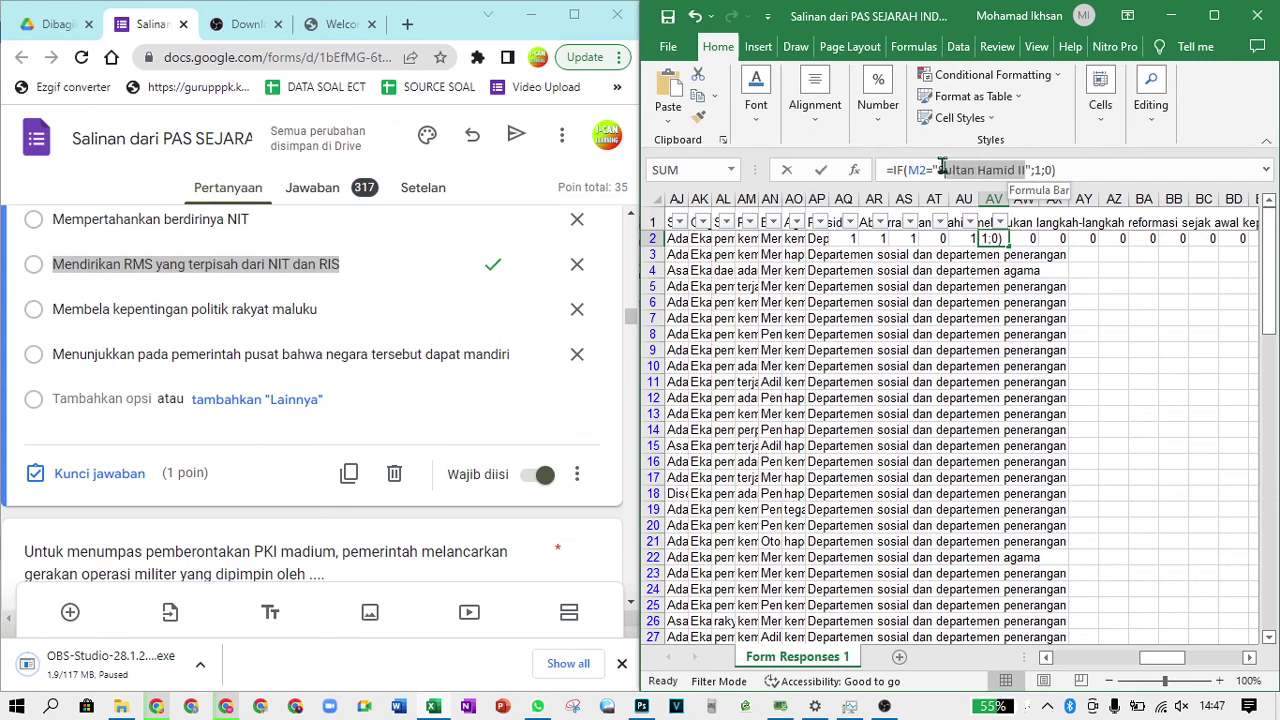
{"action": "key", "text": "ctrl+v"}
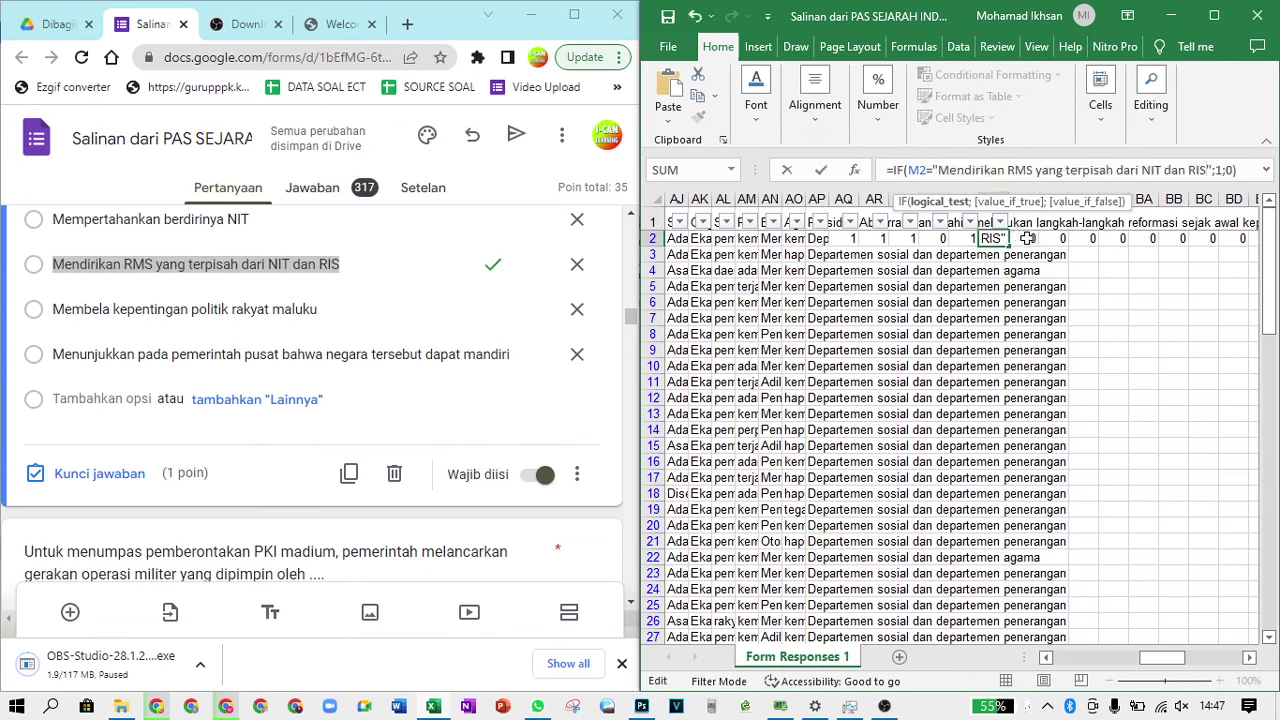
{"action": "key", "text": "Return"}
Replace the answer text in AW2's IF formula with the seventh question's correct option from the form, "Letkol Soedirman"
{"action": "left_click", "coordinate": [1031, 238]}
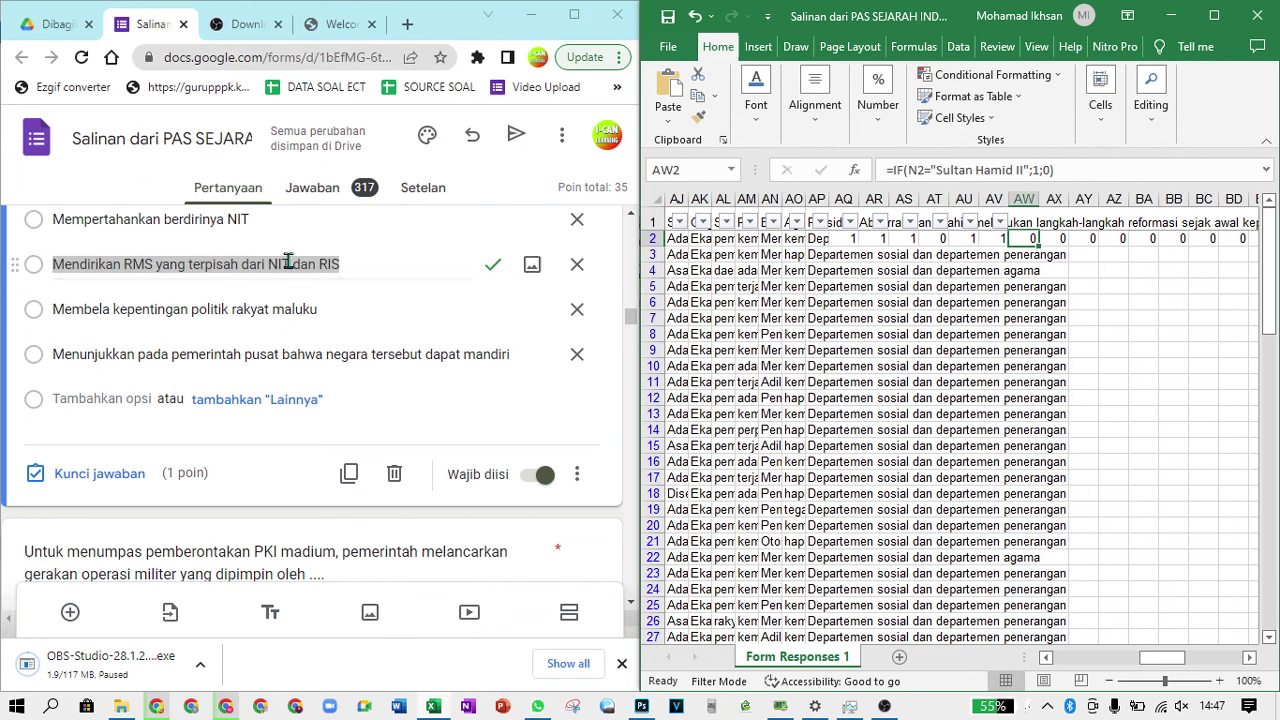
{"action": "scroll", "coordinate": [280, 330], "scroll_direction": "down", "scroll_amount": 5}
{"action": "left_click", "coordinate": [284, 421]}
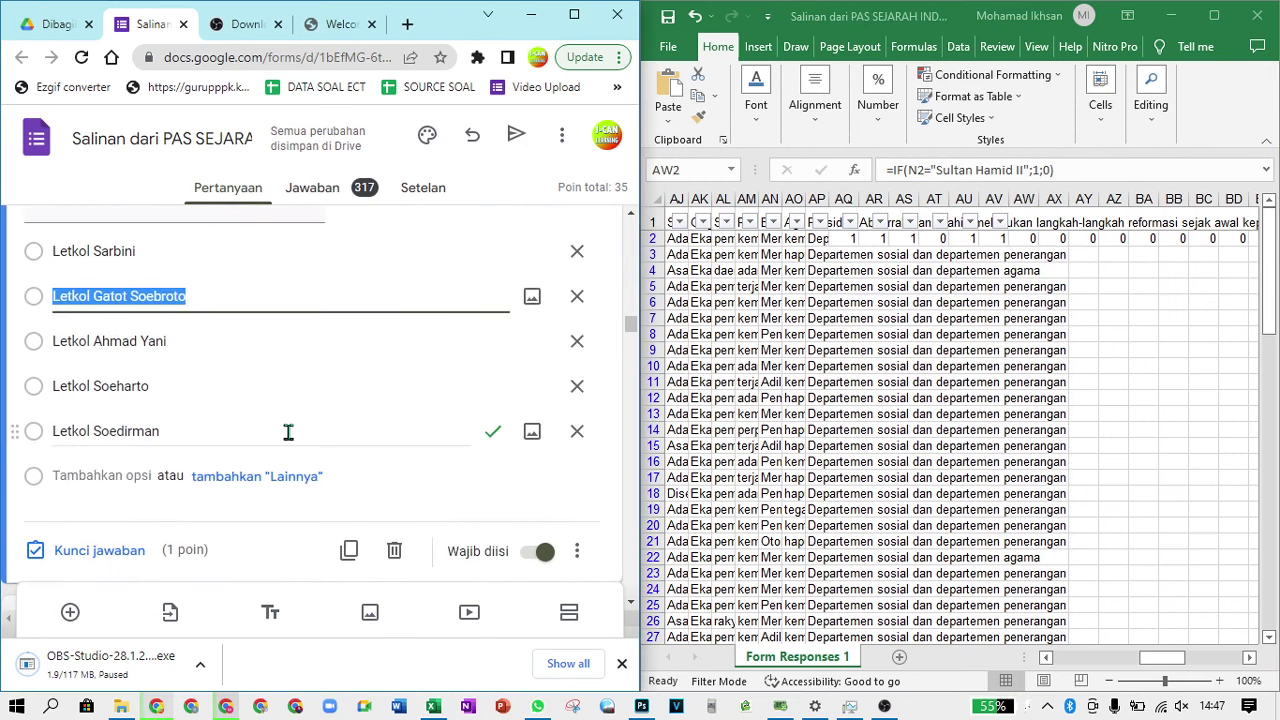
{"action": "left_click", "coordinate": [320, 431]}
{"action": "key", "text": "ctrl+c"}
{"action": "left_click", "coordinate": [1031, 238]}
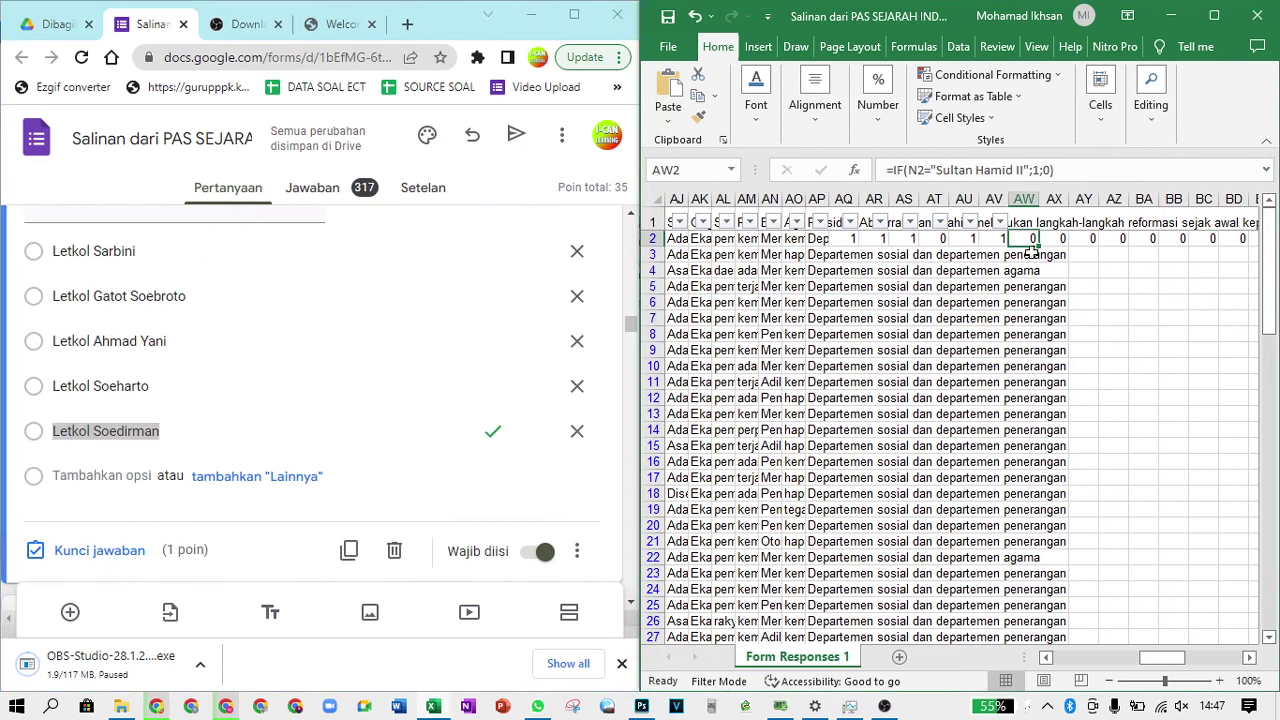
{"action": "left_click_drag", "start_coordinate": [1027, 171], "coordinate": [936, 170]}
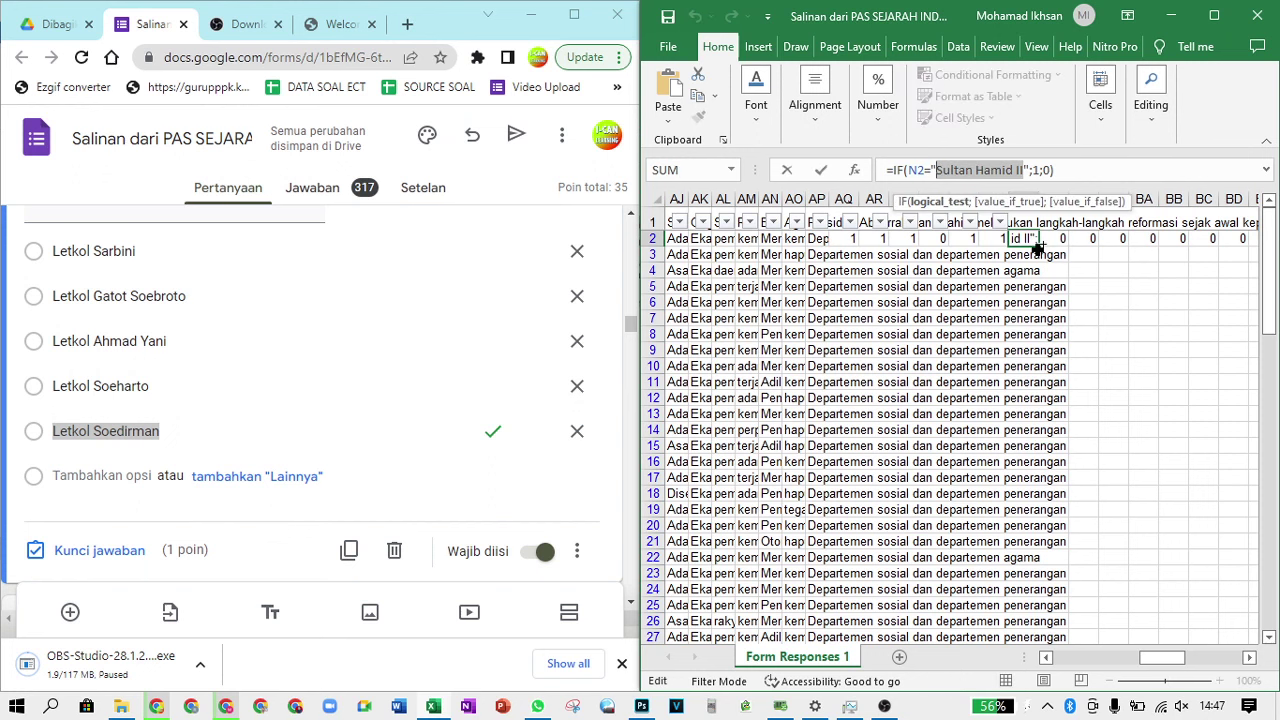
{"action": "key", "text": "ctrl+v"}
{"action": "key", "text": "Tab"}
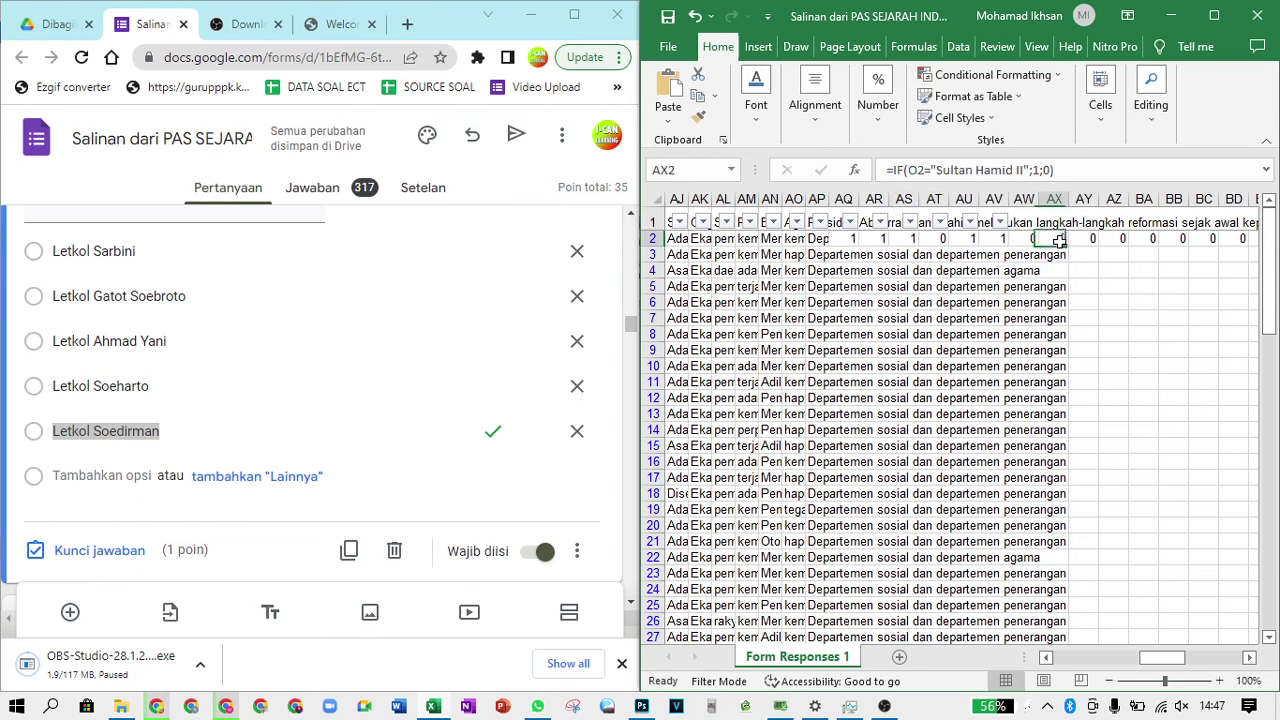
Replace the answer text in AX2's IF formula with the eighth question's correct option, "Tidak adanya pemerataan pembangunan di daerah"
{"action": "scroll", "coordinate": [330, 420], "scroll_direction": "down", "scroll_amount": 4}
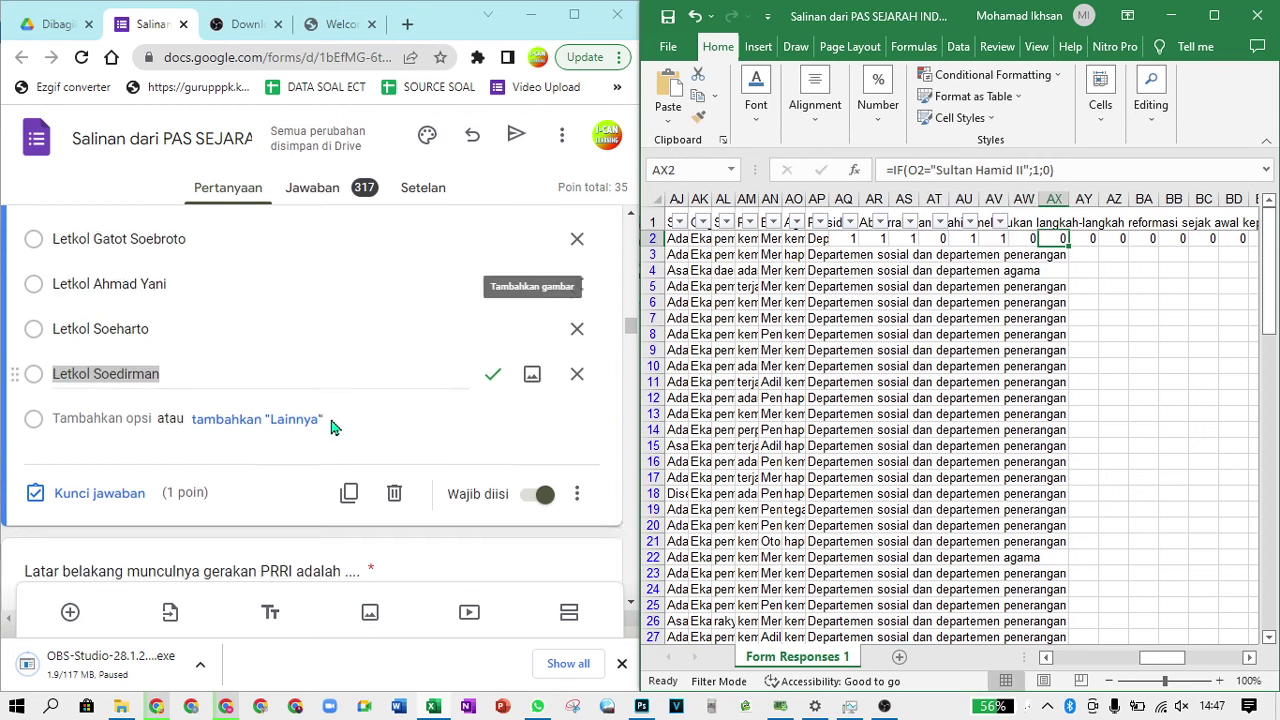
{"action": "left_click", "coordinate": [379, 446]}
{"action": "key", "text": "ctrl+c"}
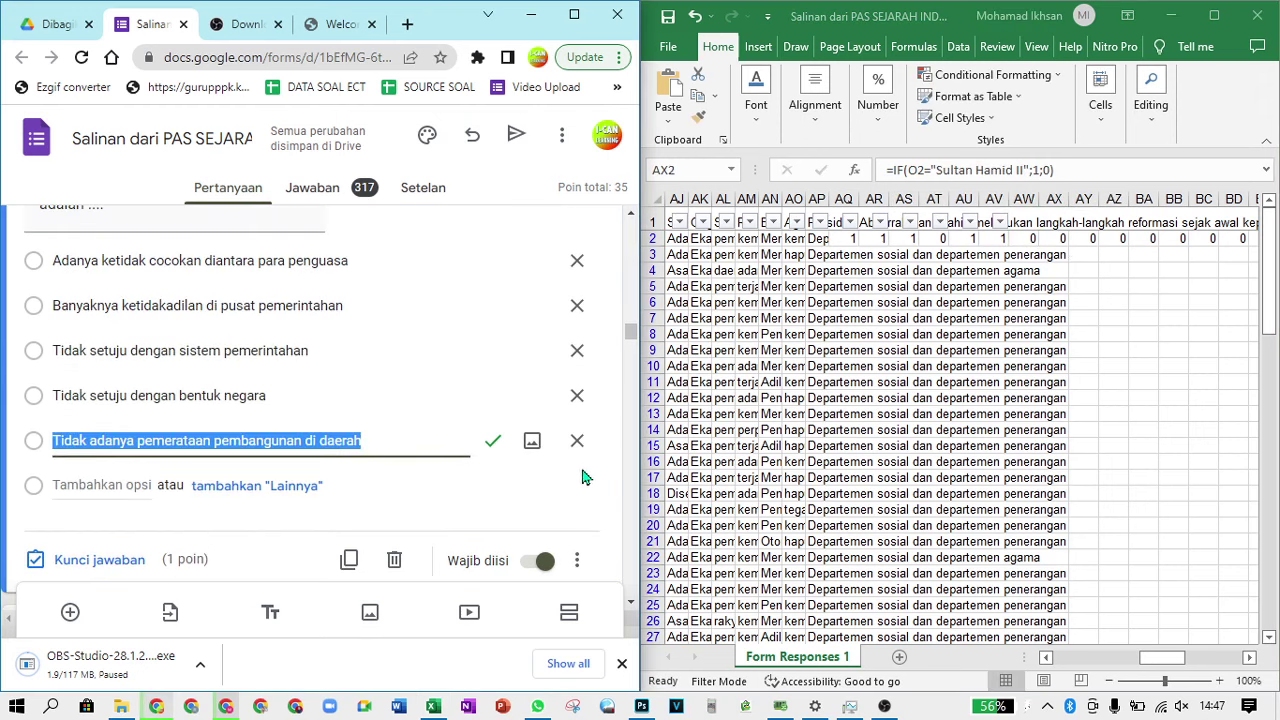
{"action": "left_click", "coordinate": [1038, 243]}
{"action": "left_click_drag", "start_coordinate": [1028, 171], "coordinate": [936, 171]}
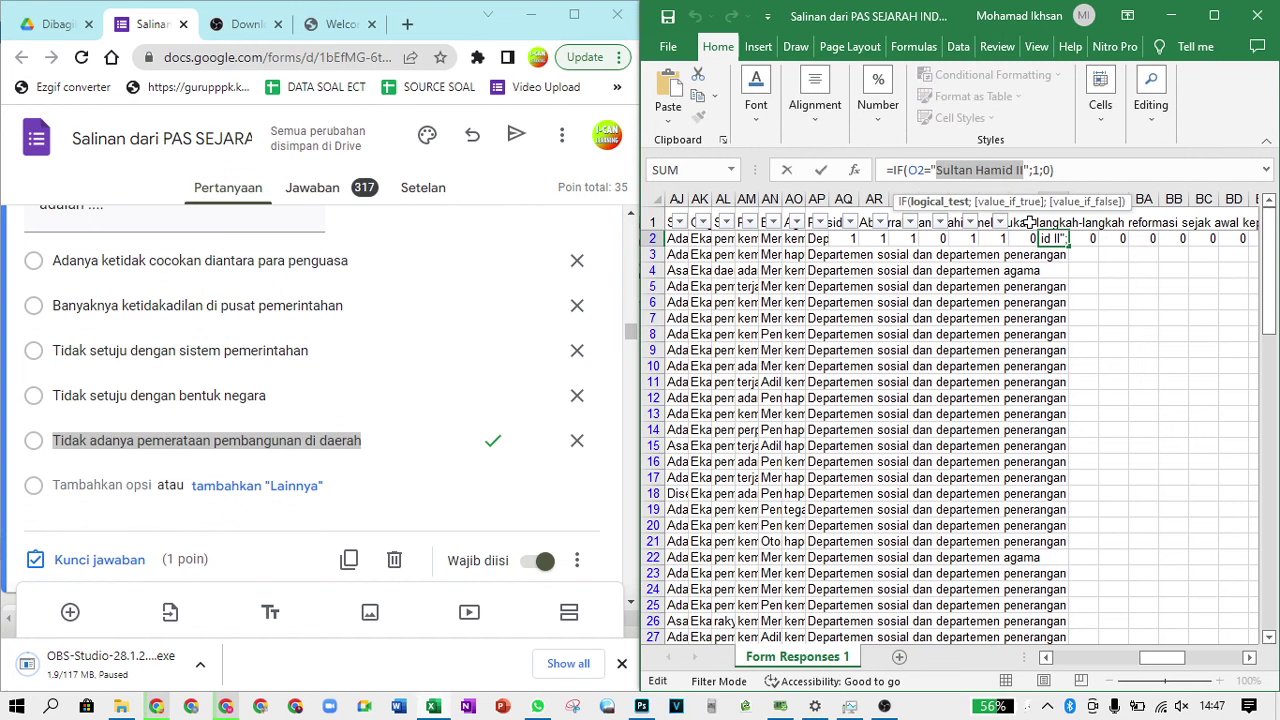
{"action": "key", "text": "ctrl+v"}
{"action": "left_click", "coordinate": [1087, 239]}
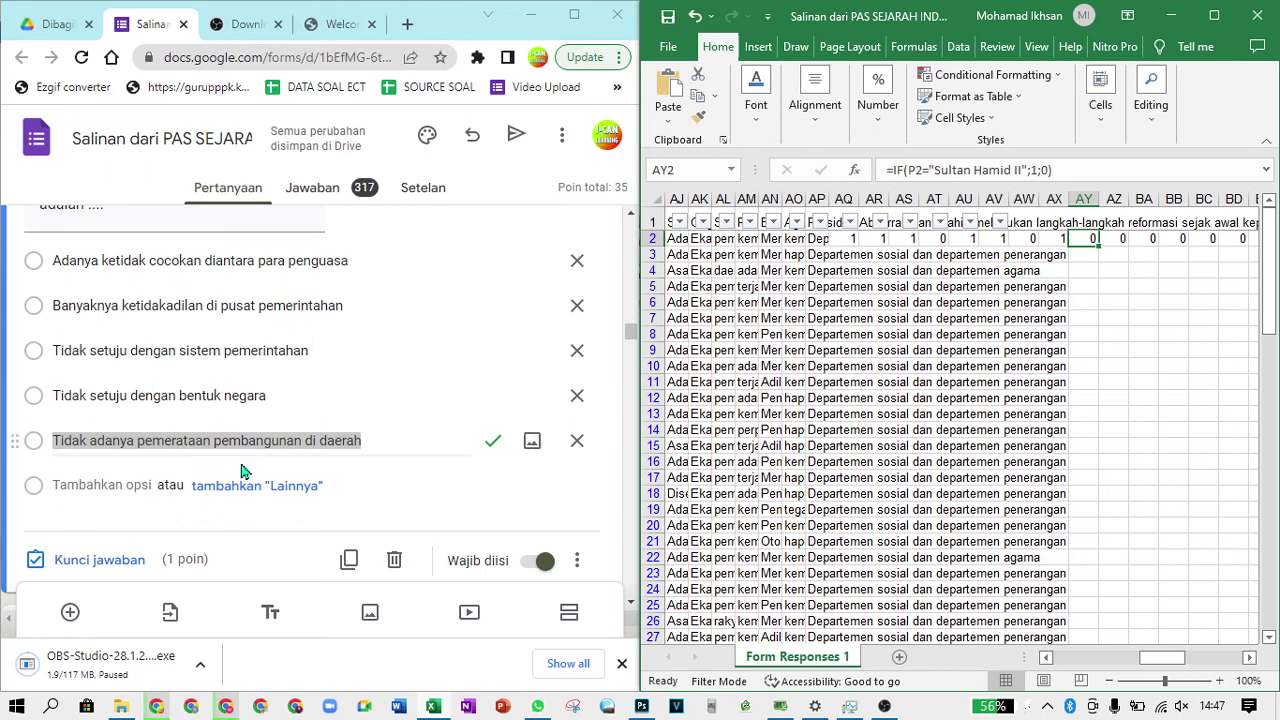
Replace the answer text in AY2's IF formula with the ninth question's correct option from the form, "Merdeka"
{"action": "scroll", "coordinate": [240, 457], "scroll_direction": "down", "scroll_amount": 5}
{"action": "left_click", "coordinate": [203, 394]}
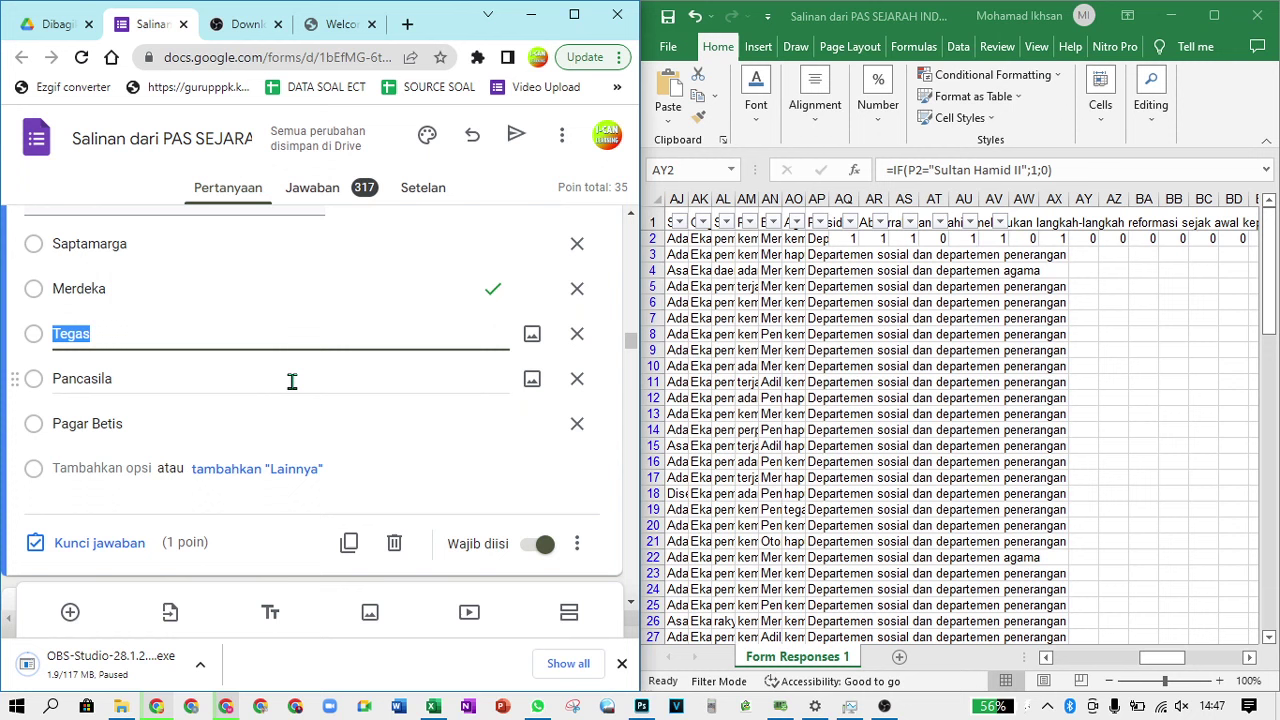
{"action": "left_click", "coordinate": [295, 300]}
{"action": "key", "text": "ctrl+c"}
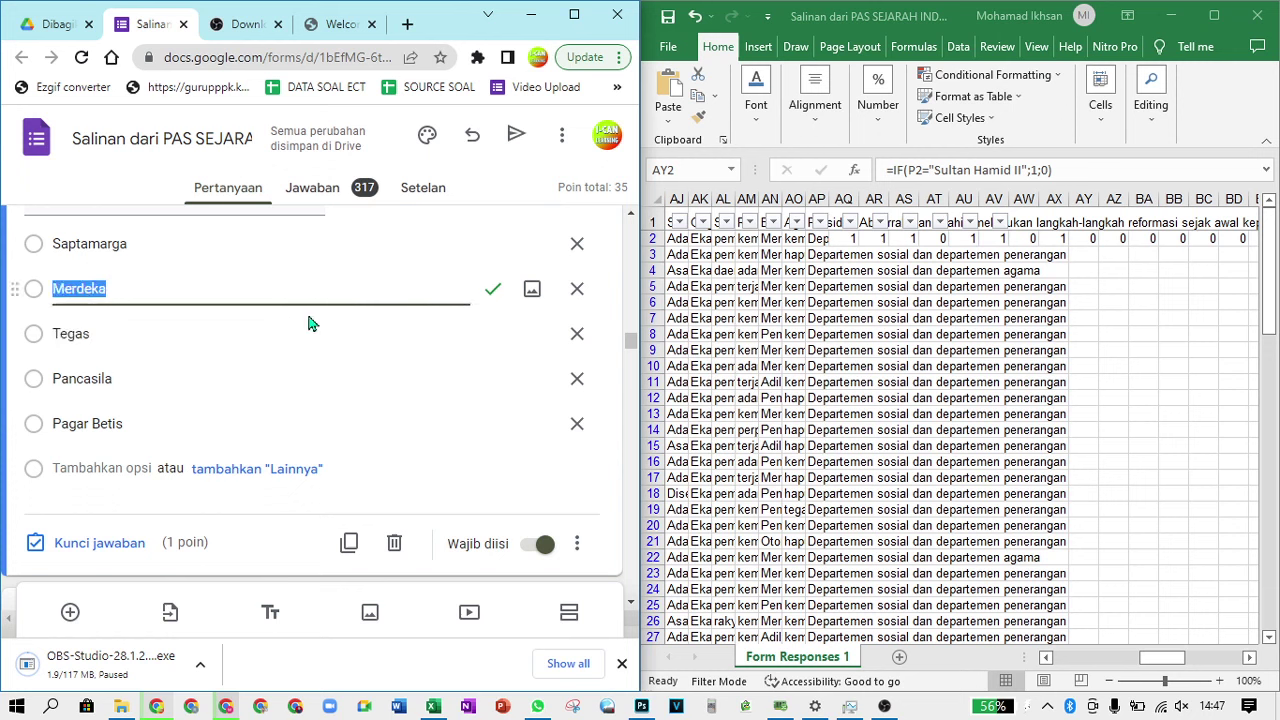
{"action": "left_click", "coordinate": [1078, 239]}
{"action": "left_click_drag", "start_coordinate": [1021, 170], "coordinate": [933, 170]}
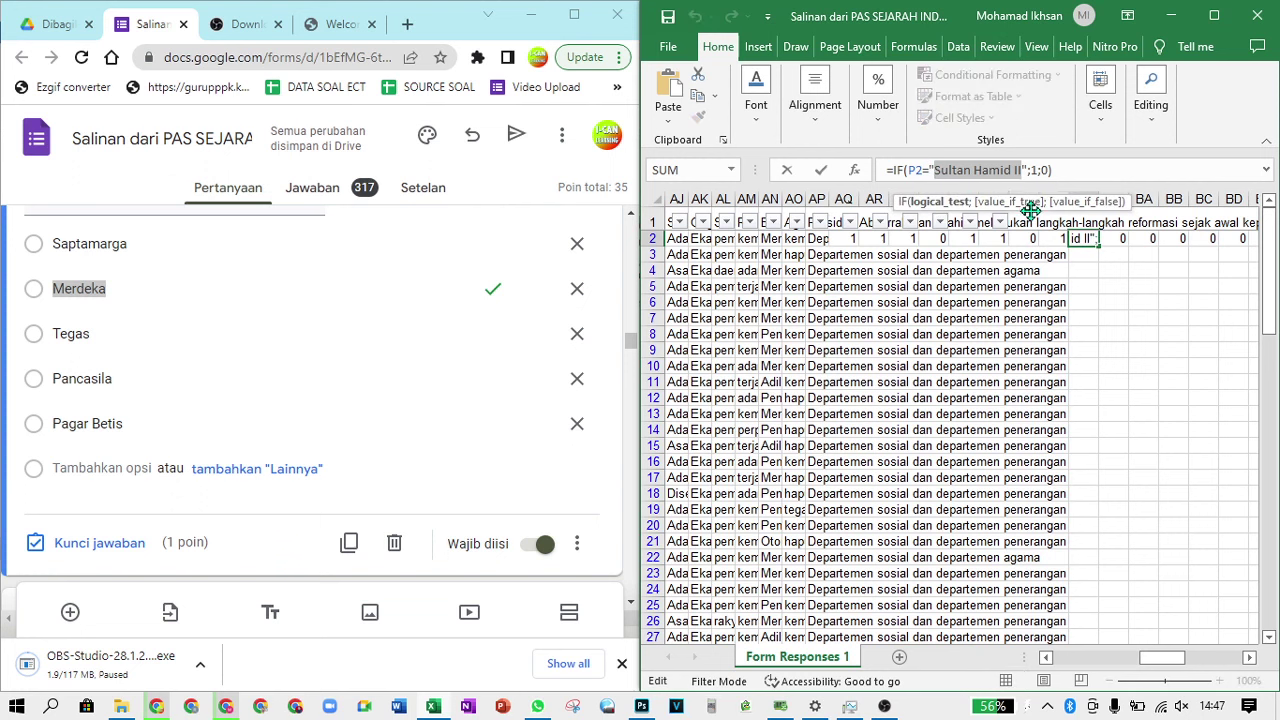
{"action": "key", "text": "ctrl+v"}
{"action": "key", "text": "Return"}
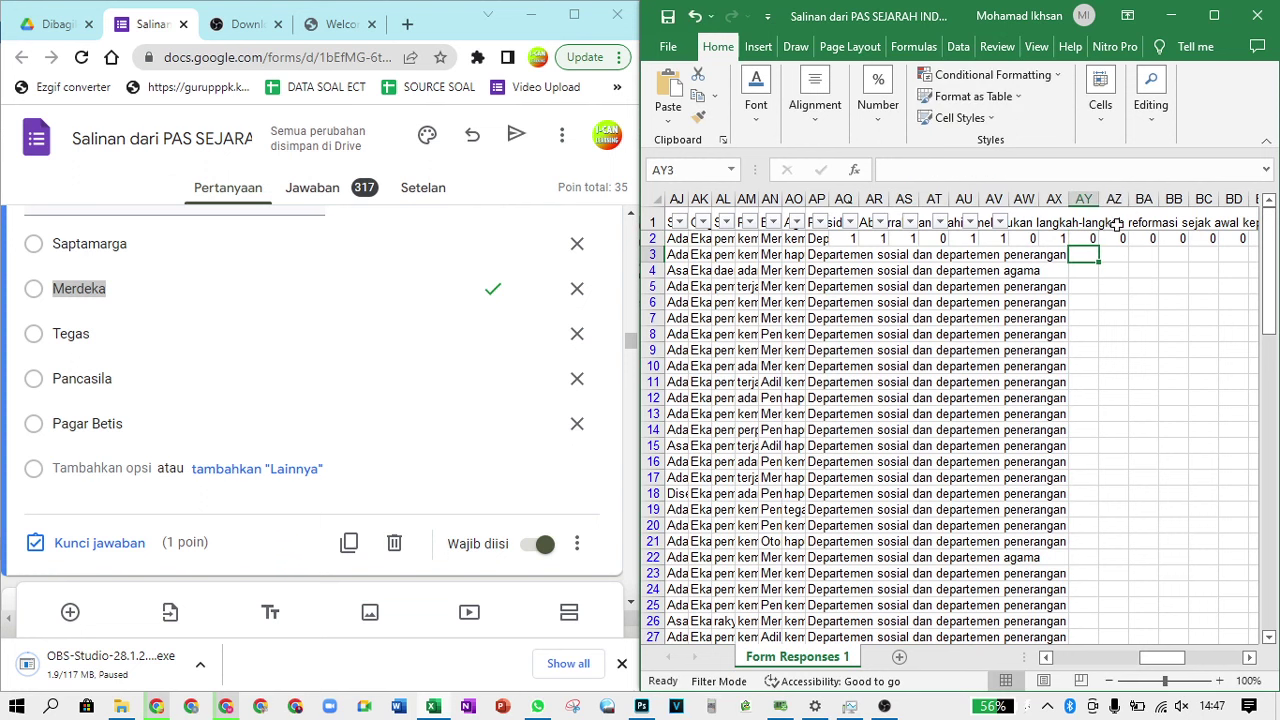
Replace the answer text in AZ2's IF formula with the tenth question's correct option, "Melemahkan kedudukan presiden soekarno"
{"action": "left_click", "coordinate": [1117, 239]}
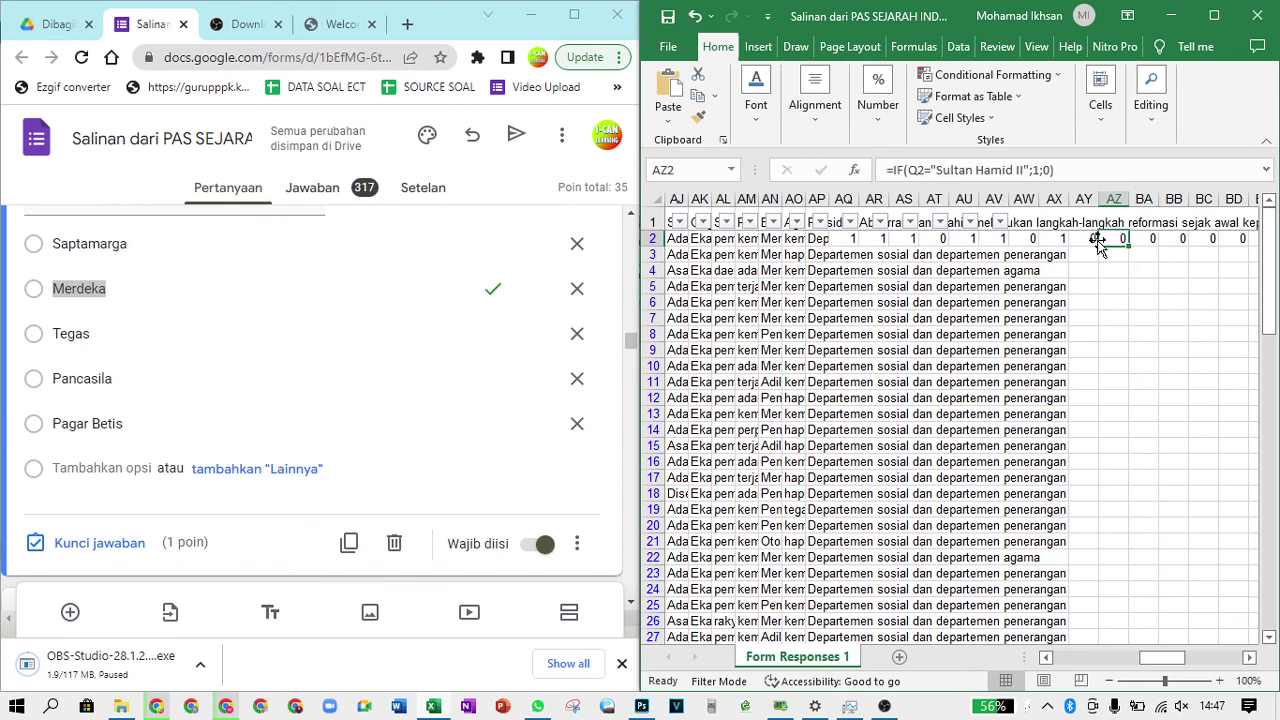
{"action": "scroll", "coordinate": [180, 363], "scroll_direction": "down", "scroll_amount": 3}
{"action": "left_click", "coordinate": [290, 390]}
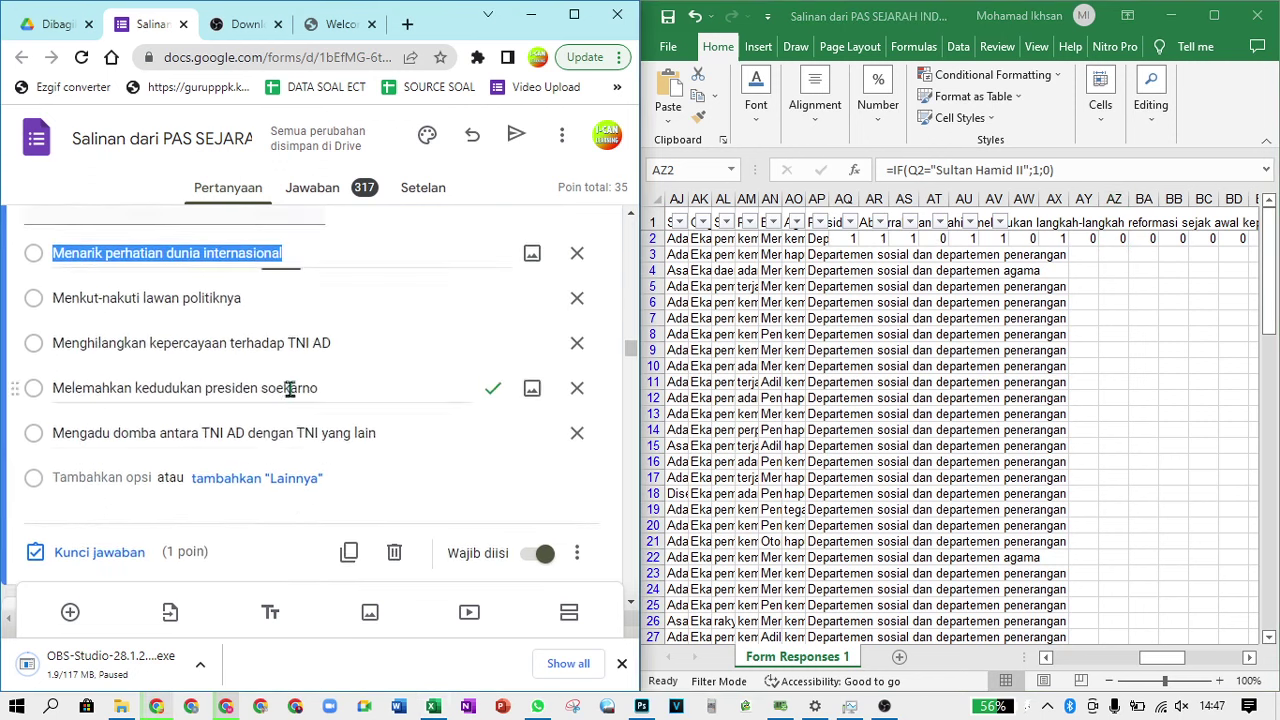
{"action": "scroll", "coordinate": [290, 390], "scroll_direction": "down", "scroll_amount": 1}
{"action": "left_click", "coordinate": [369, 294]}
{"action": "key", "text": "ctrl+c"}
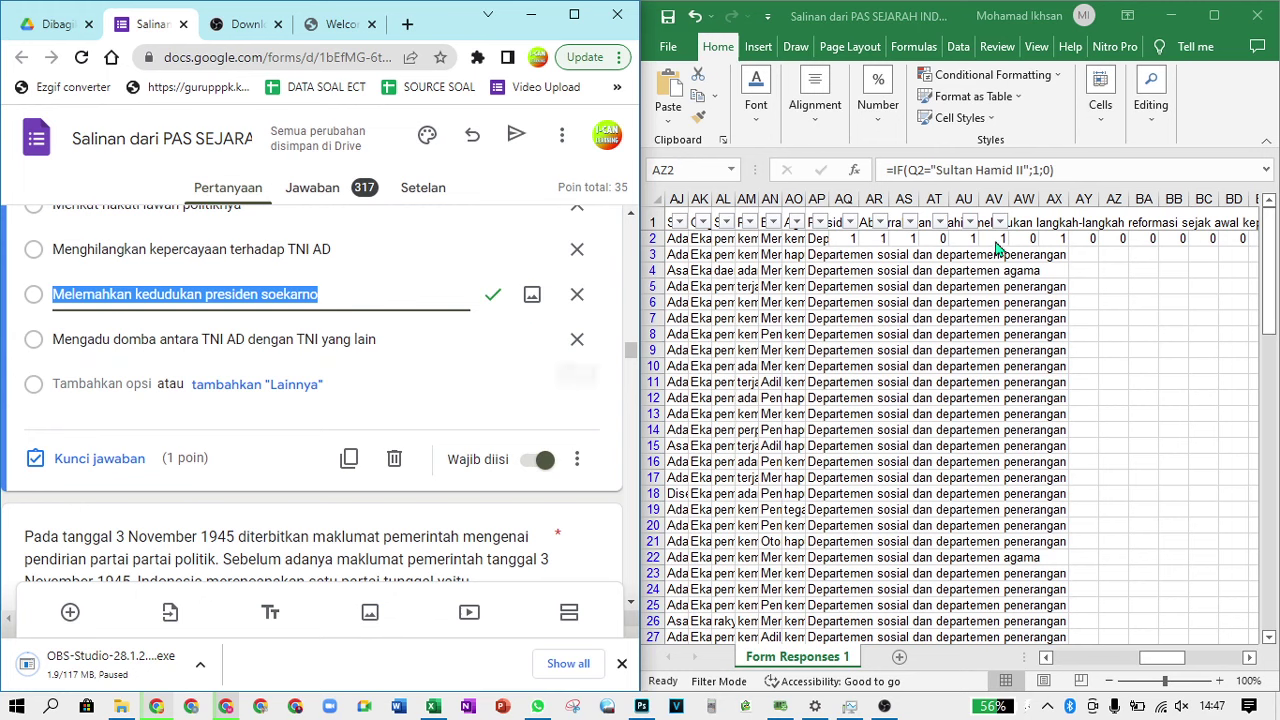
{"action": "left_click", "coordinate": [1022, 168]}
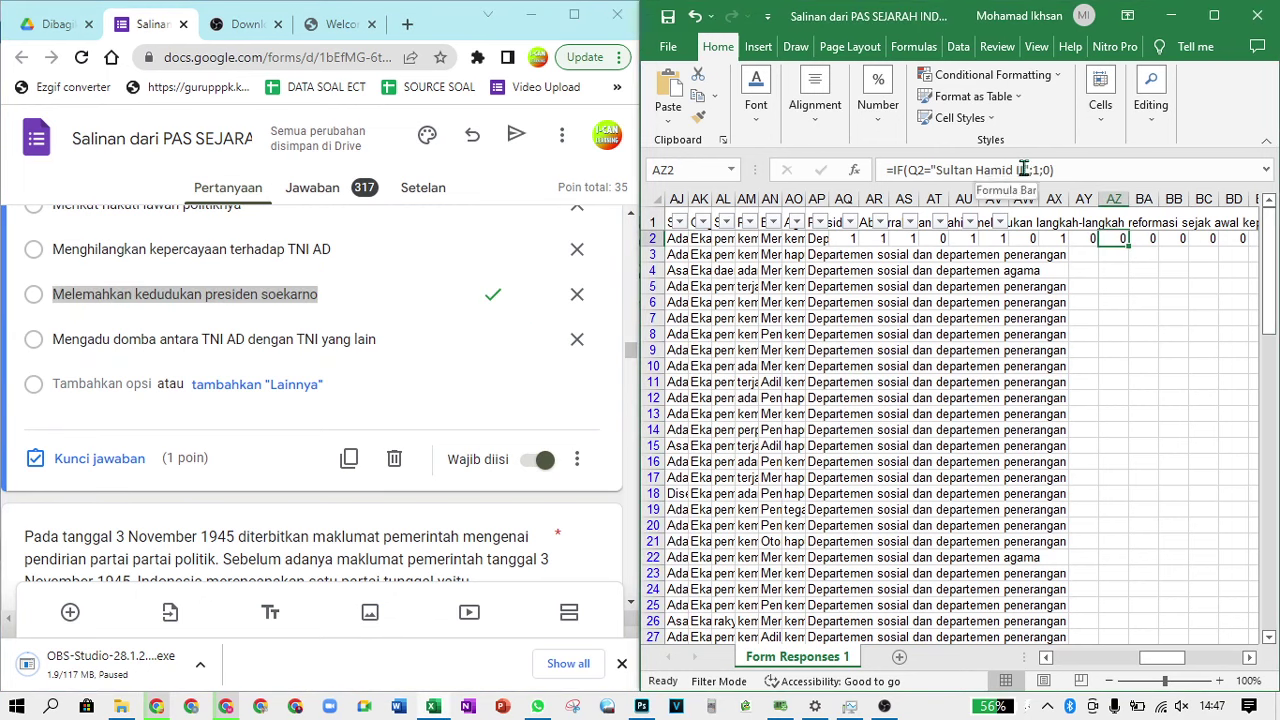
{"action": "left_click_drag", "start_coordinate": [1022, 170], "coordinate": [938, 171]}
{"action": "key", "text": "ctrl+v"}
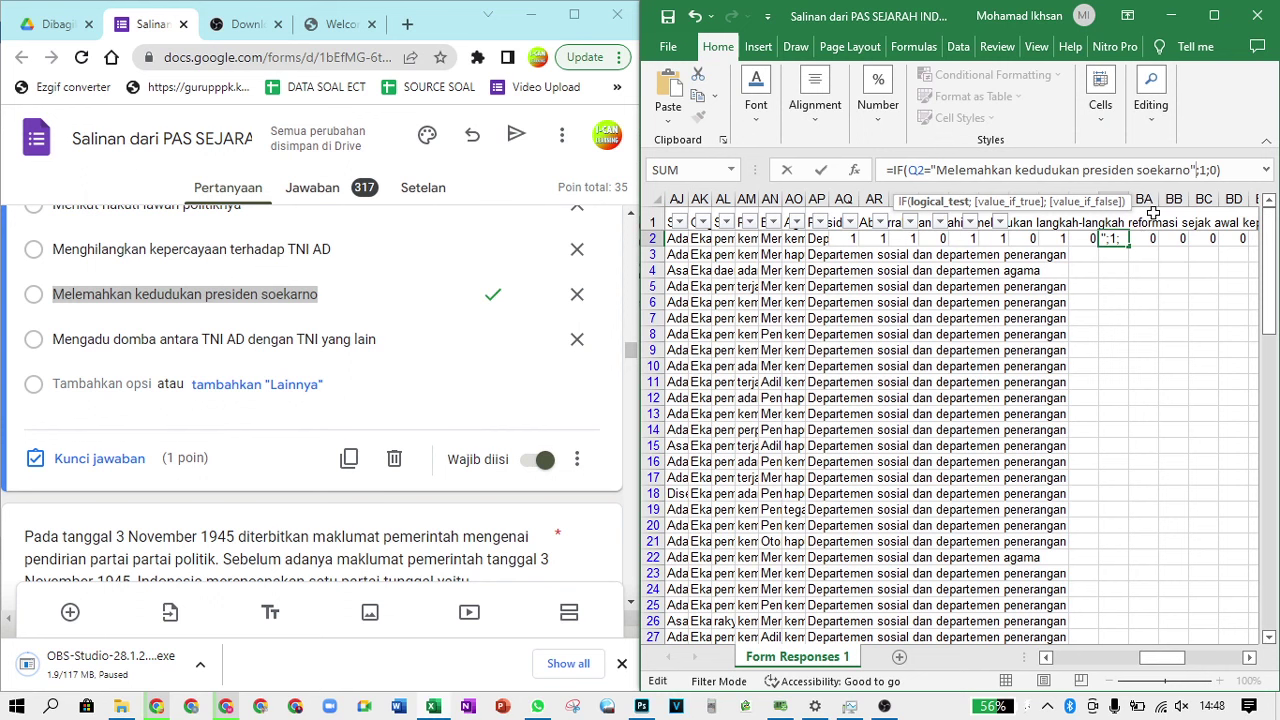
{"action": "key", "text": "Tab"}
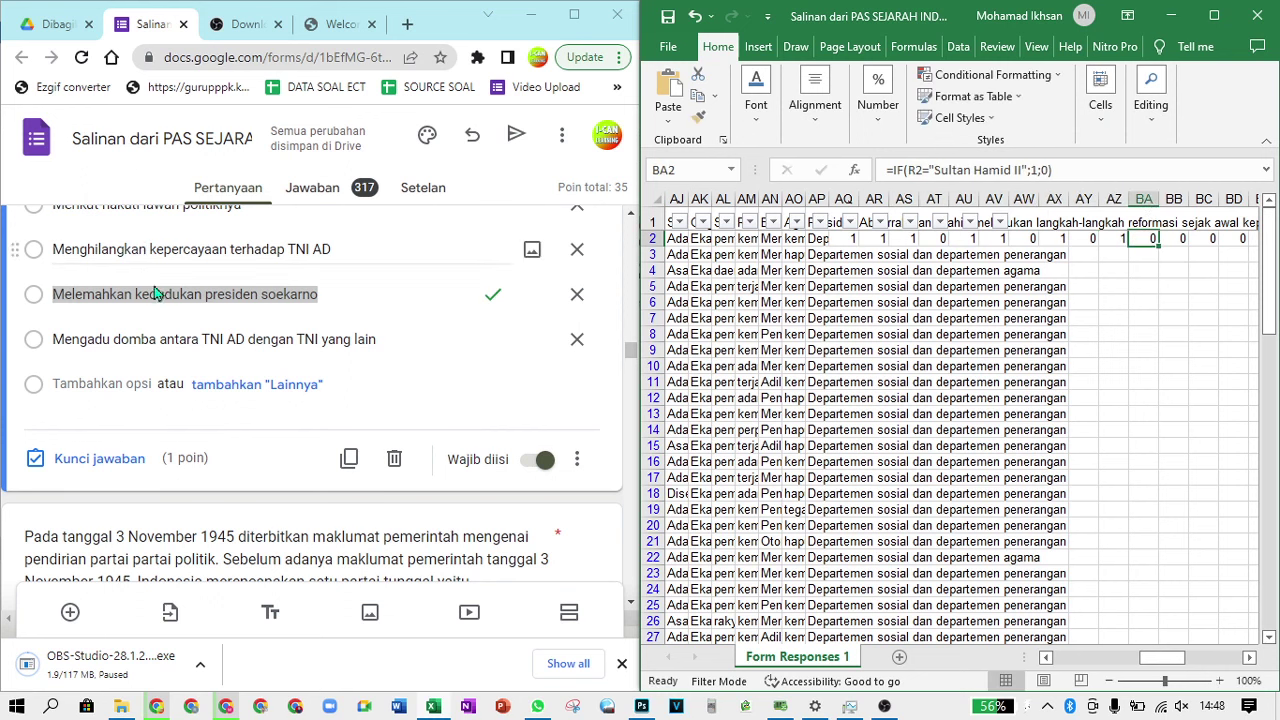
Replace the answer text in BA2's IF formula with the correct option of the form's single-party question, "PNI"
{"action": "scroll", "coordinate": [205, 300], "scroll_direction": "down", "scroll_amount": 4}
{"action": "scroll", "coordinate": [203, 310], "scroll_direction": "up", "scroll_amount": 1}
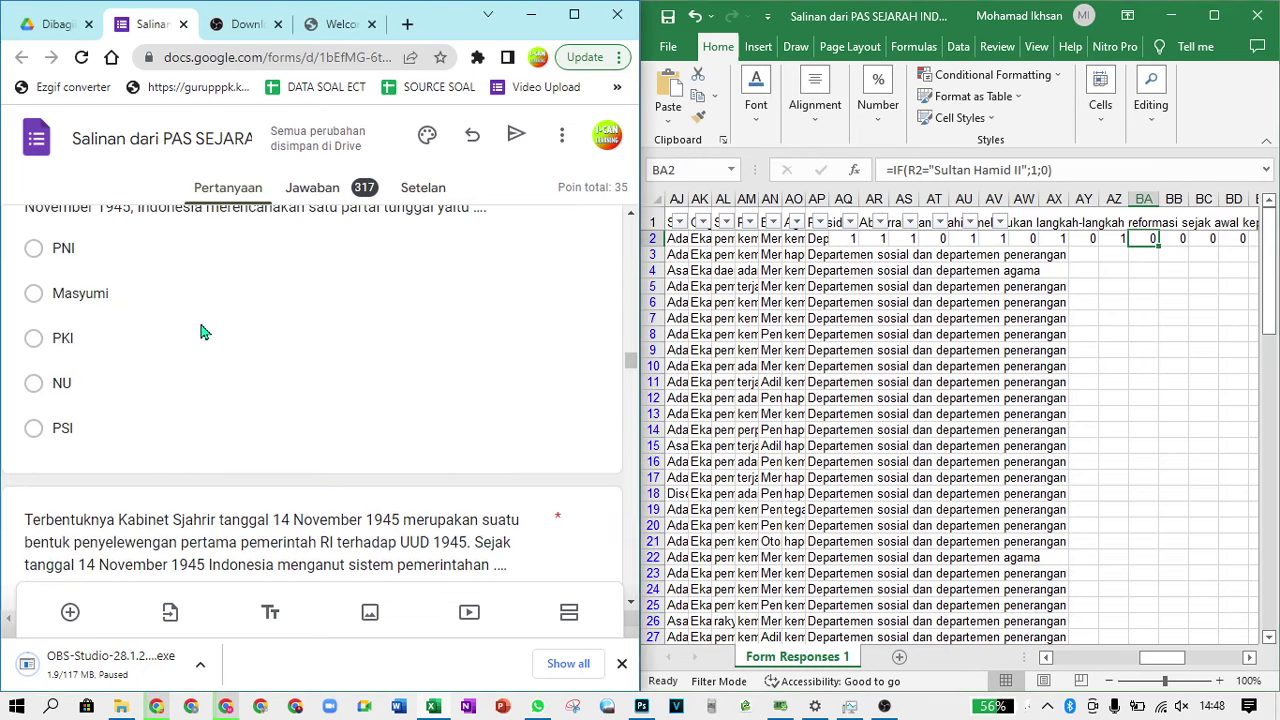
{"action": "left_click", "coordinate": [200, 322]}
{"action": "left_click", "coordinate": [271, 363]}
{"action": "key", "text": "ctrl+c"}
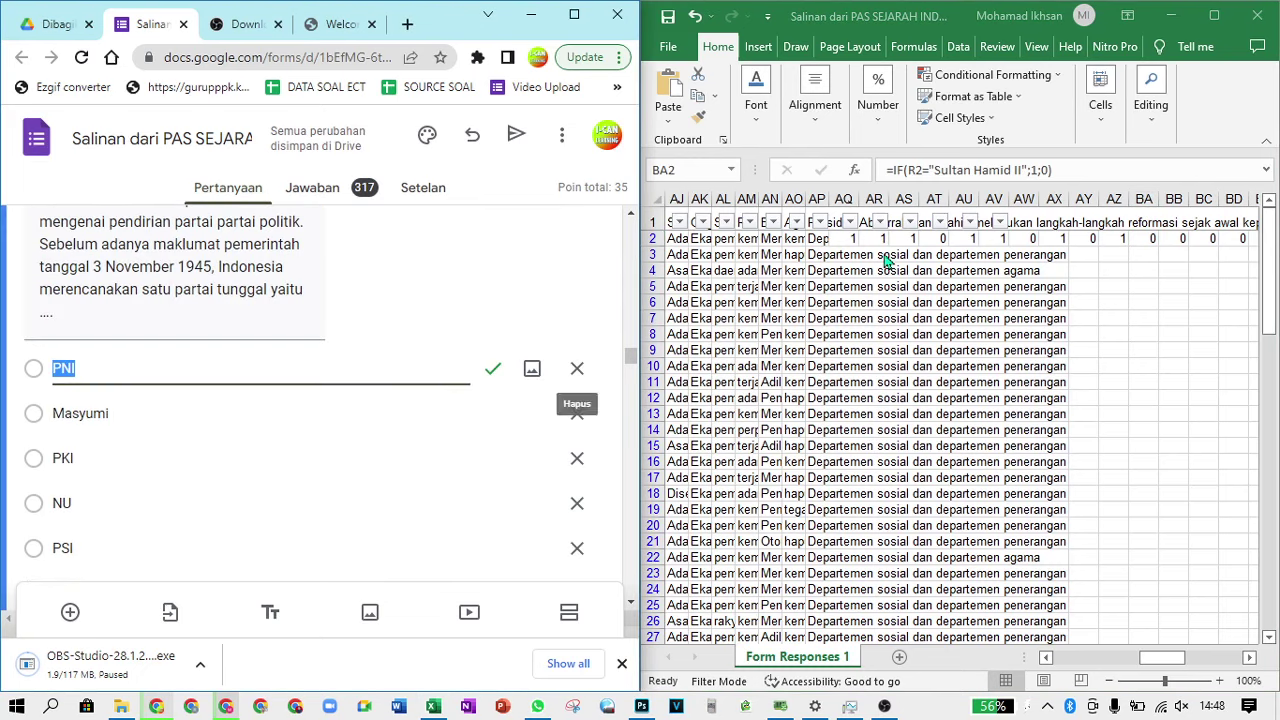
{"action": "left_click", "coordinate": [937, 170]}
{"action": "left_click_drag", "start_coordinate": [935, 170], "coordinate": [1022, 172]}
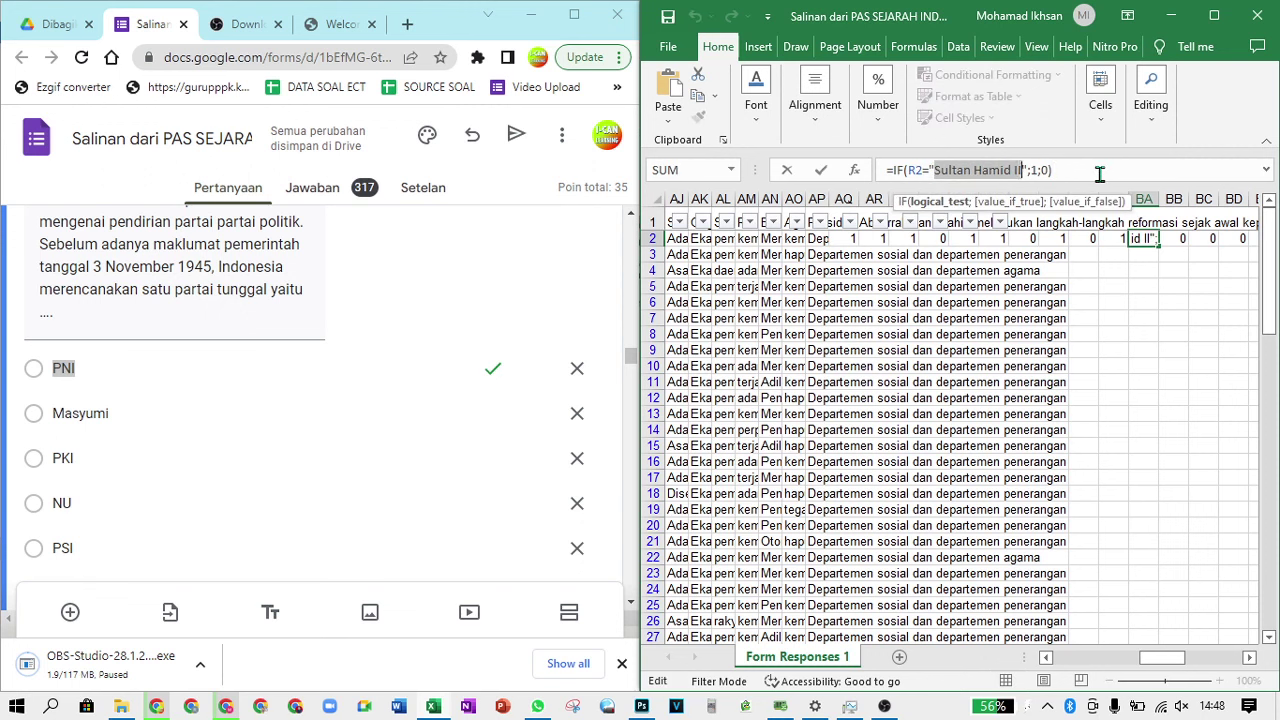
{"action": "key", "text": "ctrl+v"}
{"action": "key", "text": "Tab"}
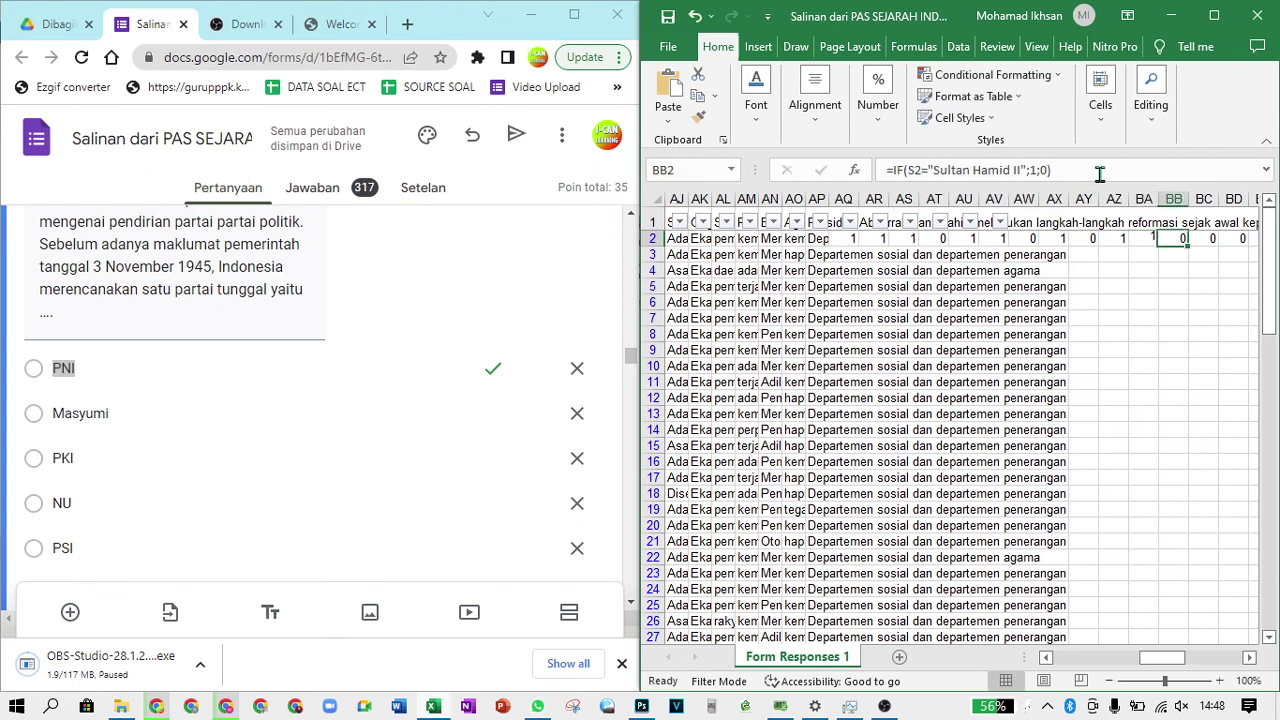
Replace the answer text in BB2's IF formula with the correct option of the Kabinet Sjahrir question, "Parlementer"
{"action": "scroll", "coordinate": [198, 386], "scroll_direction": "down", "scroll_amount": 2}
{"action": "scroll", "coordinate": [198, 386], "scroll_direction": "down", "scroll_amount": 5}
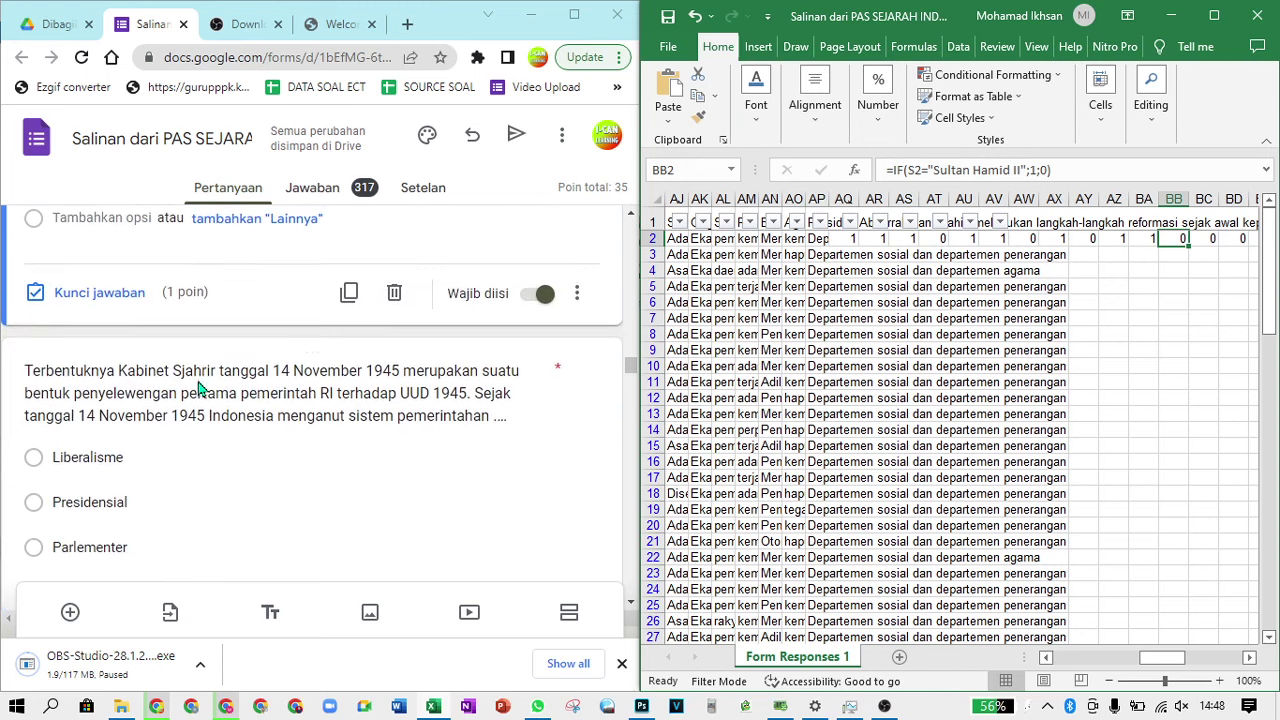
{"action": "left_click", "coordinate": [183, 417]}
{"action": "left_click", "coordinate": [204, 362]}
{"action": "key", "text": "ctrl+c"}
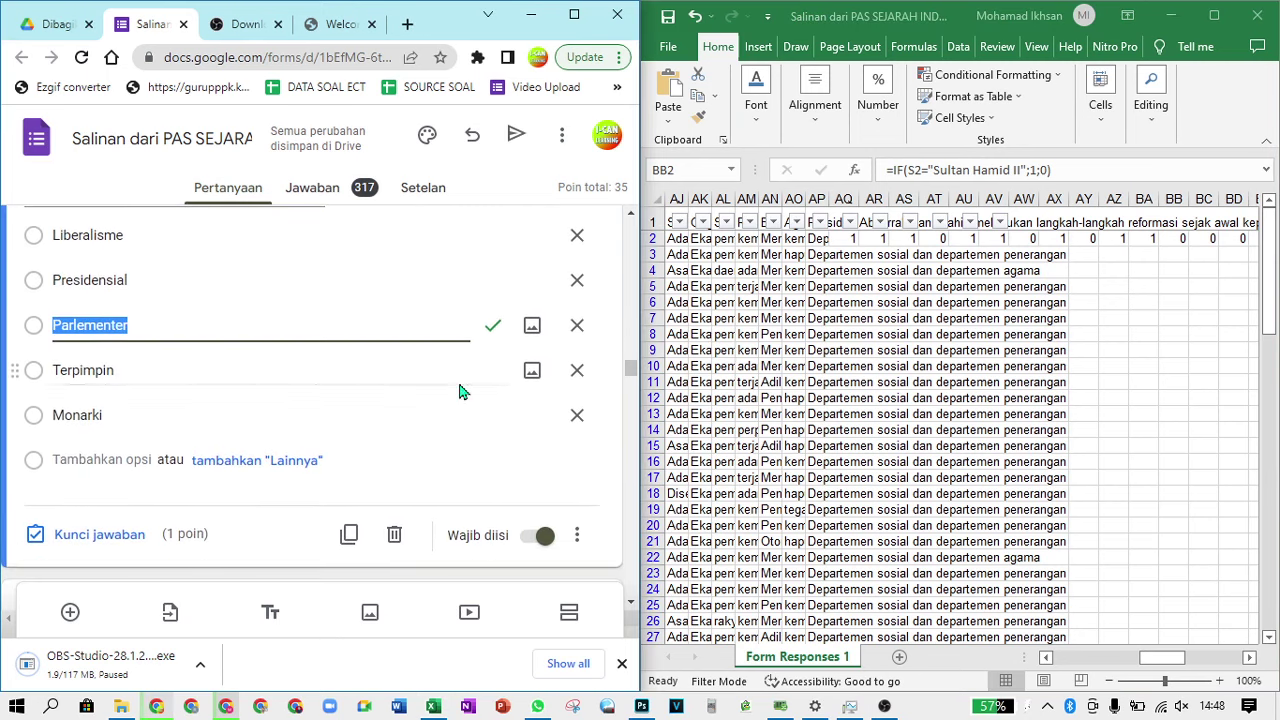
{"action": "left_click", "coordinate": [1022, 170]}
{"action": "left_click_drag", "start_coordinate": [1020, 170], "coordinate": [939, 170]}
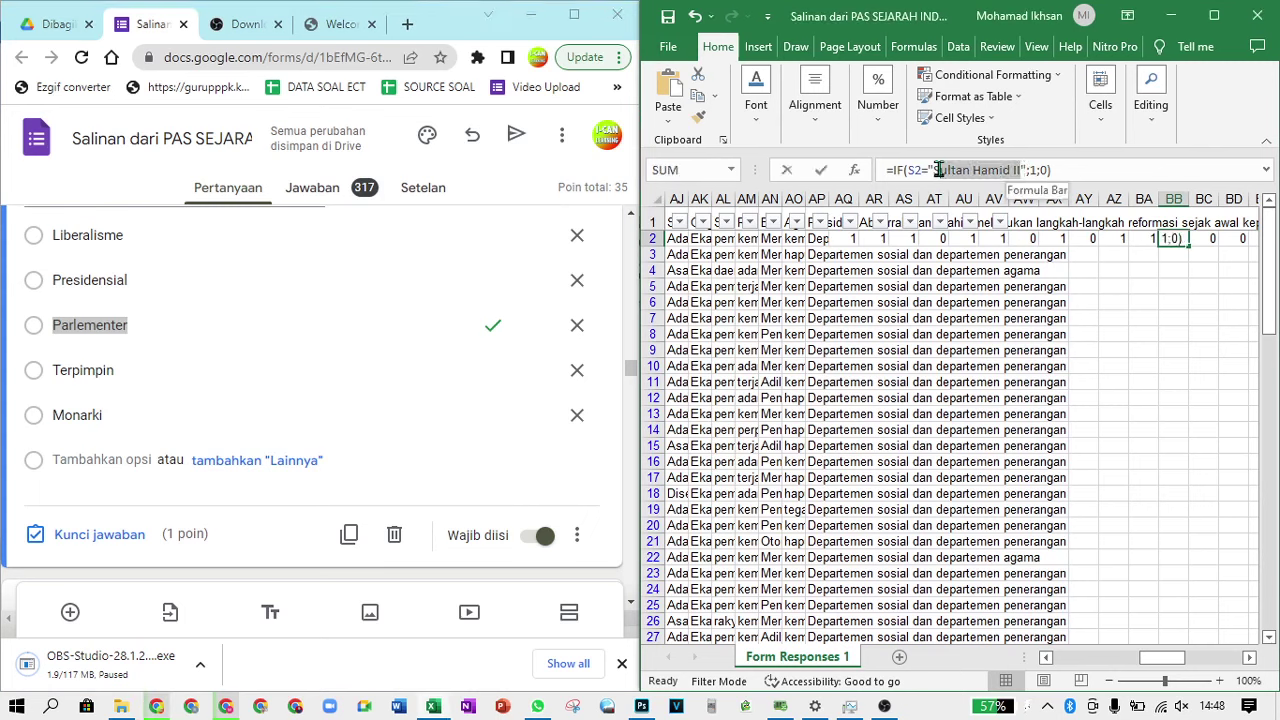
{"action": "key", "text": "ctrl+v"}
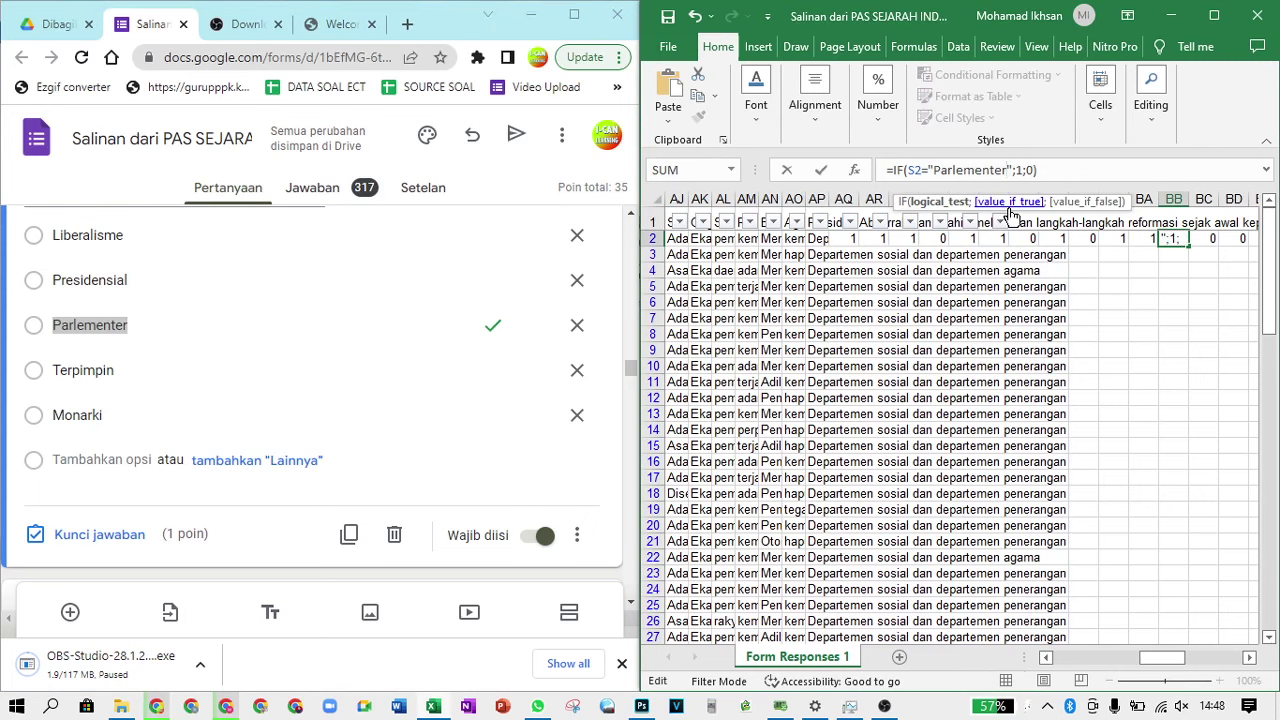
{"action": "key", "text": "Tab"}
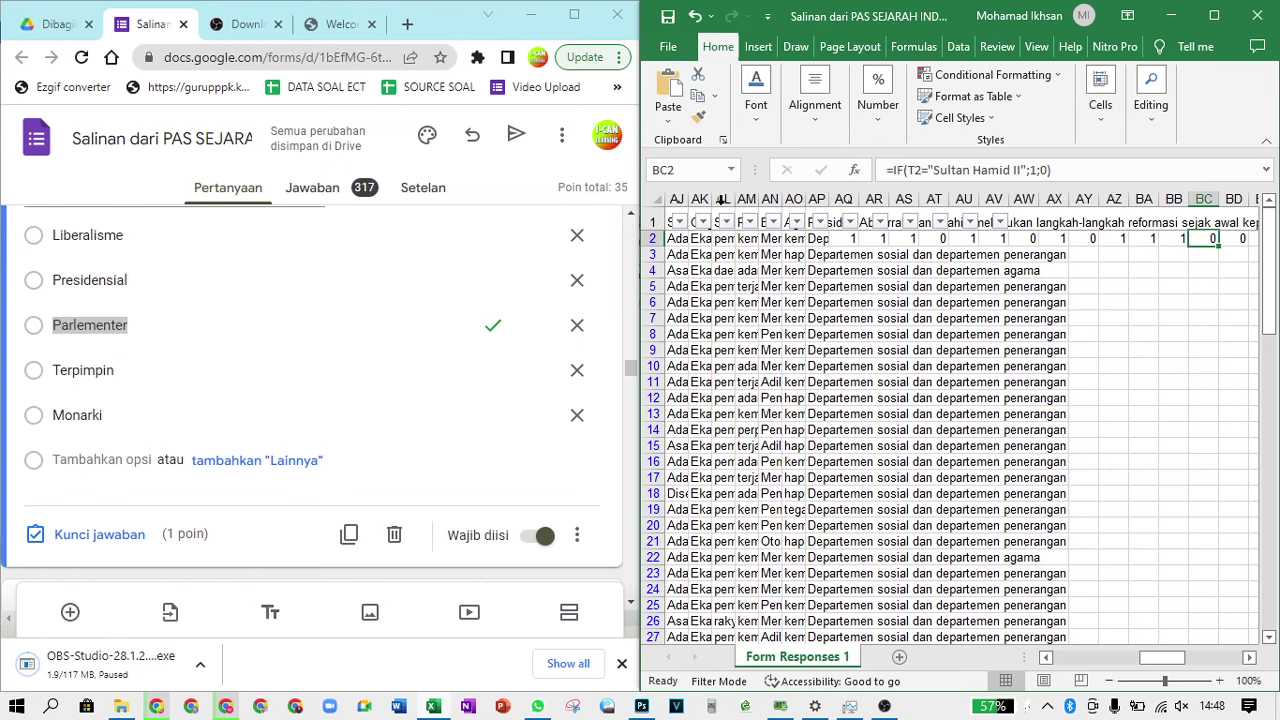
Replace the answer text in BC2's IF formula with the presidential-to-parliamentary question's correct option, "Demokrasi bisa segera ditegakkan secara benar"
{"action": "scroll", "coordinate": [423, 317], "scroll_direction": "down", "scroll_amount": 4}
{"action": "left_click", "coordinate": [312, 448]}
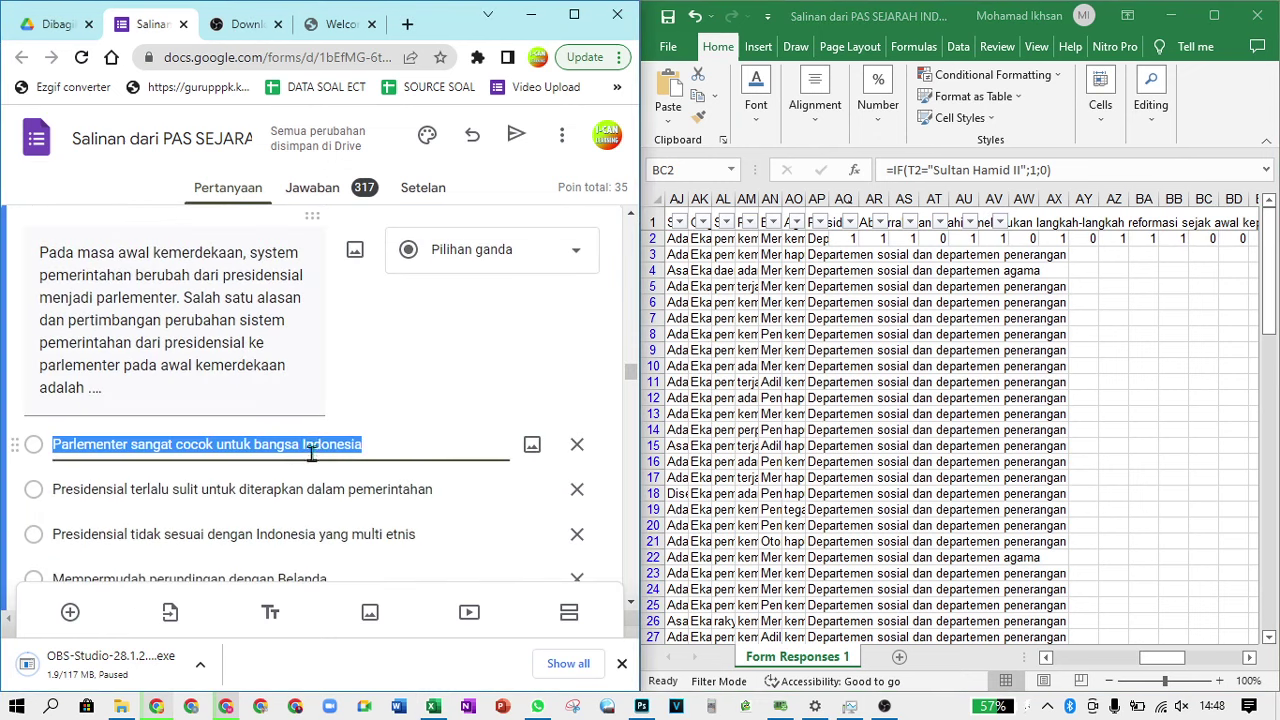
{"action": "scroll", "coordinate": [318, 444], "scroll_direction": "down", "scroll_amount": 2}
{"action": "left_click", "coordinate": [377, 443]}
{"action": "key", "text": "ctrl+c"}
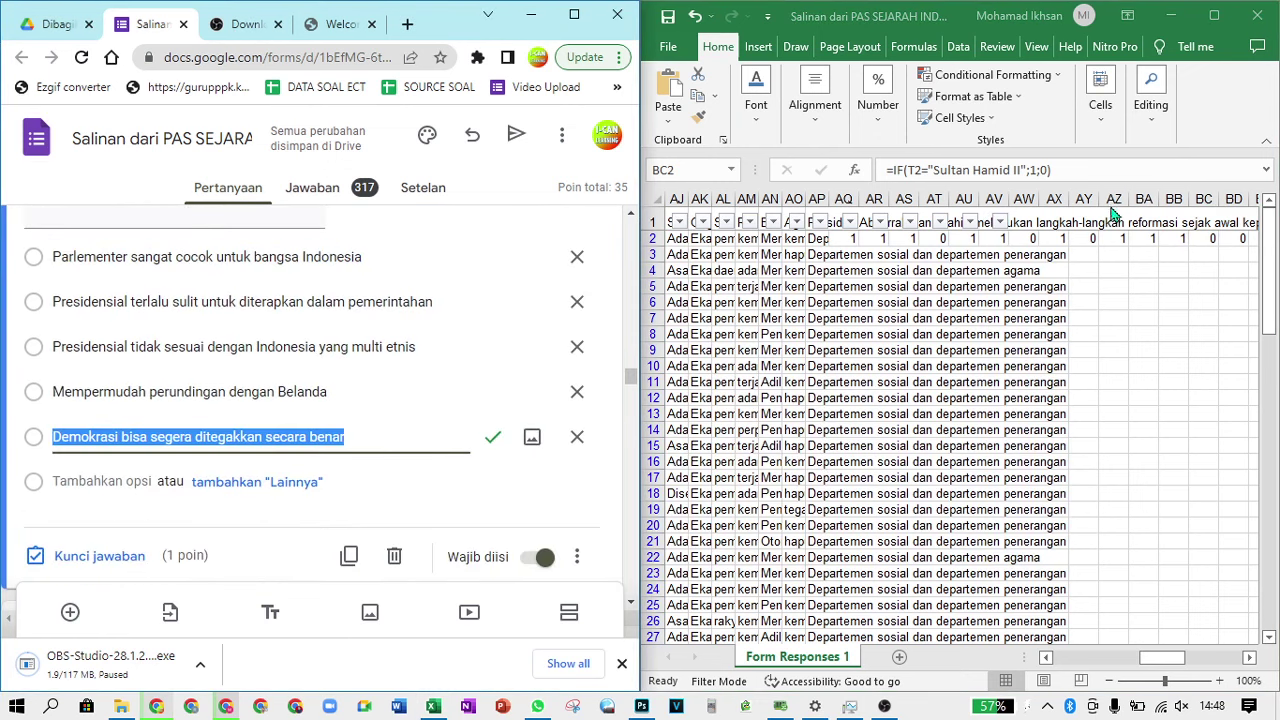
{"action": "left_click", "coordinate": [1040, 172]}
{"action": "left_click_drag", "start_coordinate": [1022, 170], "coordinate": [944, 170]}
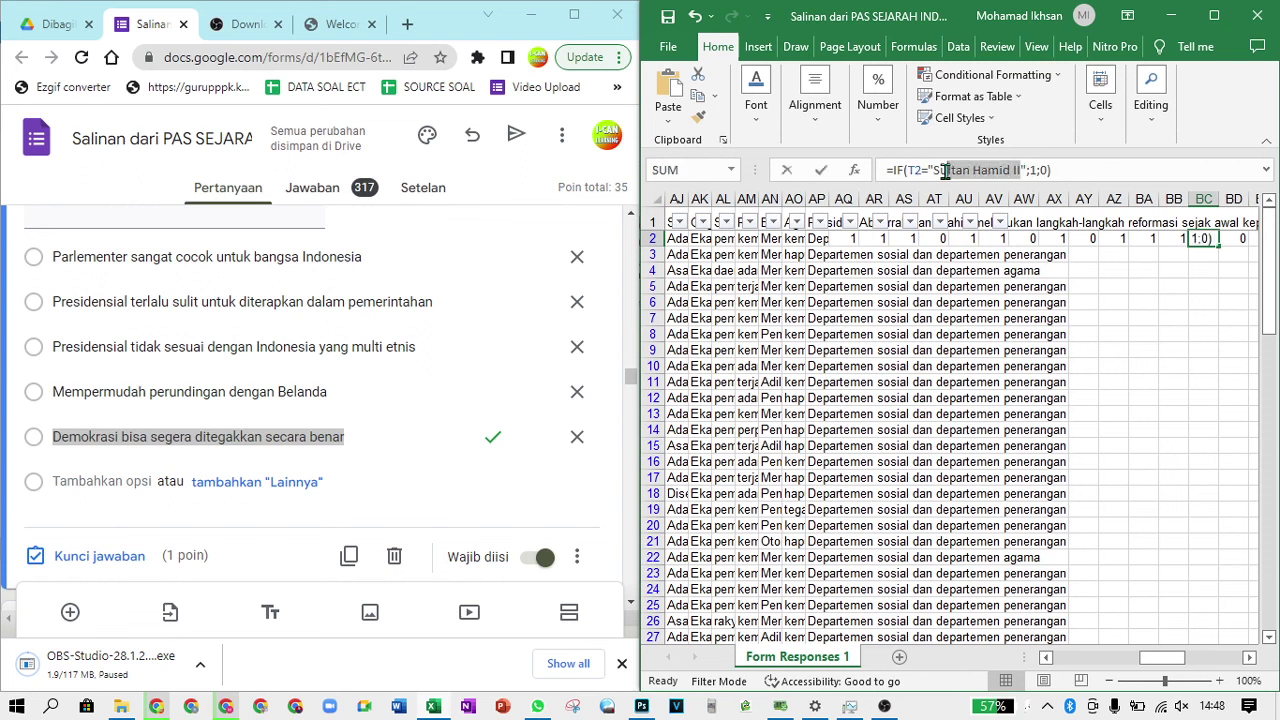
{"action": "key", "text": "ctrl+v"}
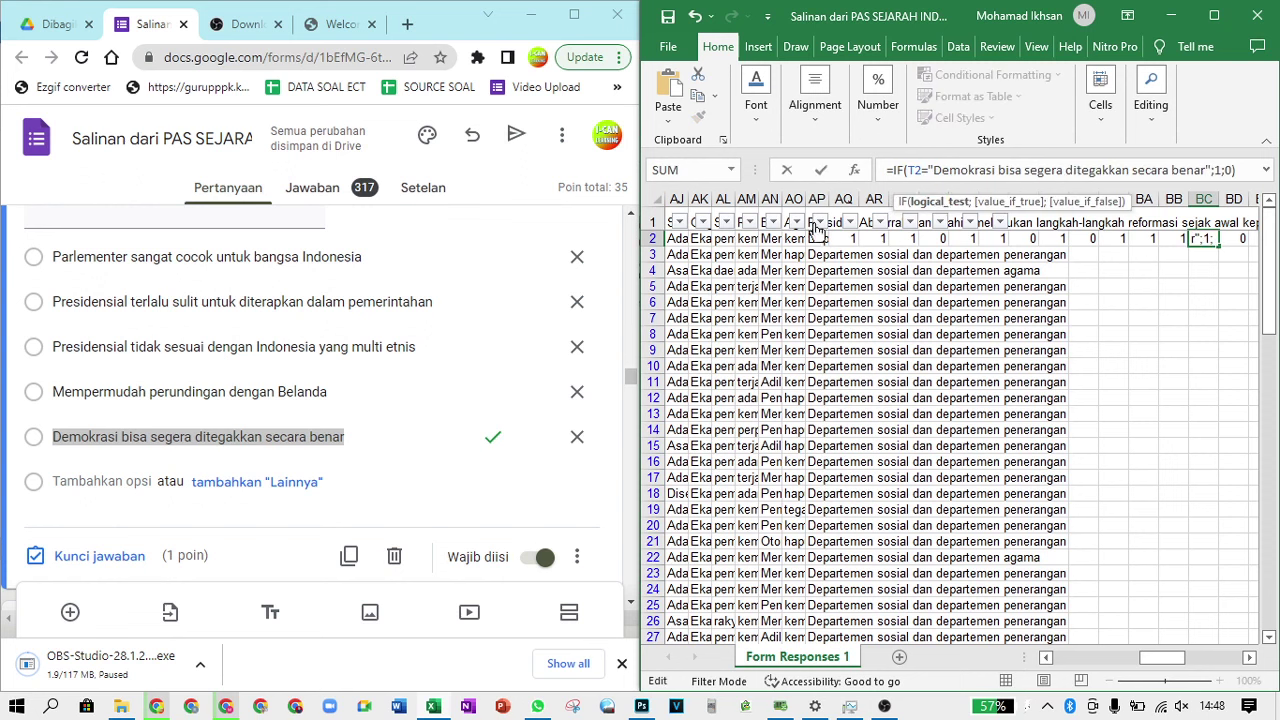
{"action": "key", "text": "Tab"}
Replace the answer text in BD2's IF formula with the form's following correct option, "mengadakan hubungan dengan luar negeri"
{"action": "scroll", "coordinate": [305, 378], "scroll_direction": "down", "scroll_amount": 5}
{"action": "left_click", "coordinate": [306, 328]}
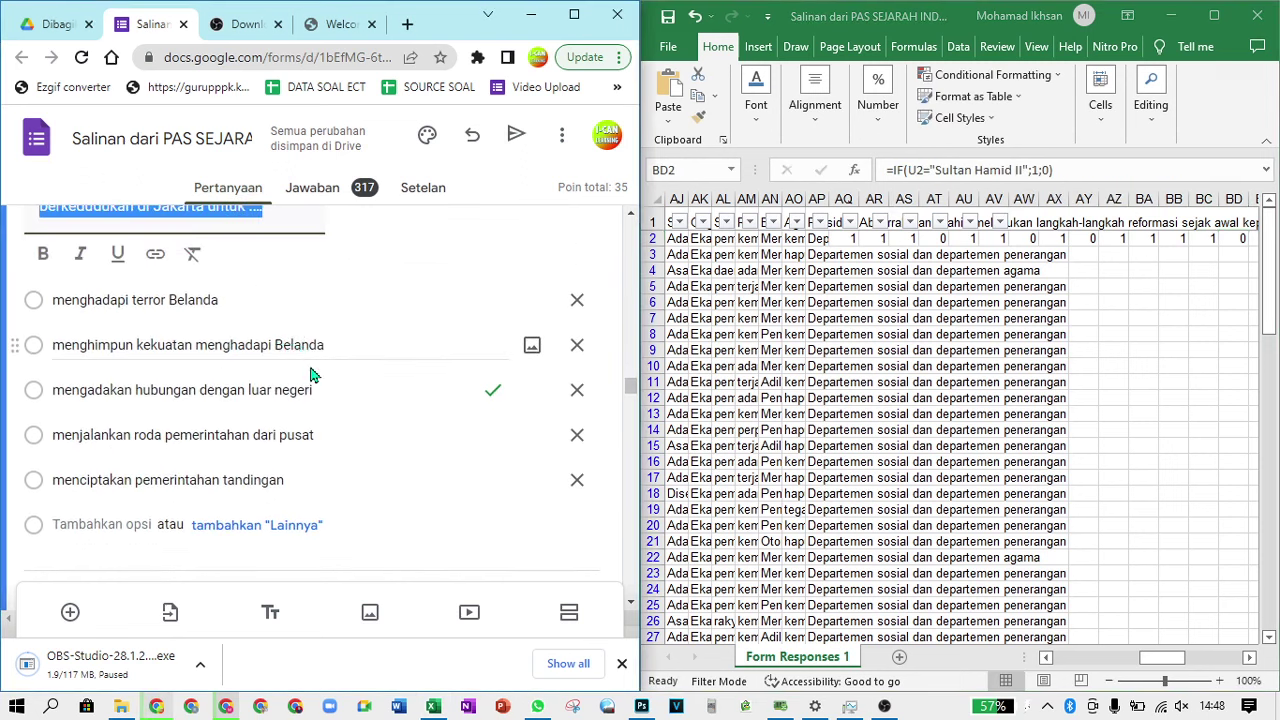
{"action": "left_click", "coordinate": [314, 374]}
{"action": "key", "text": "ctrl+c"}
{"action": "left_click", "coordinate": [1020, 170]}
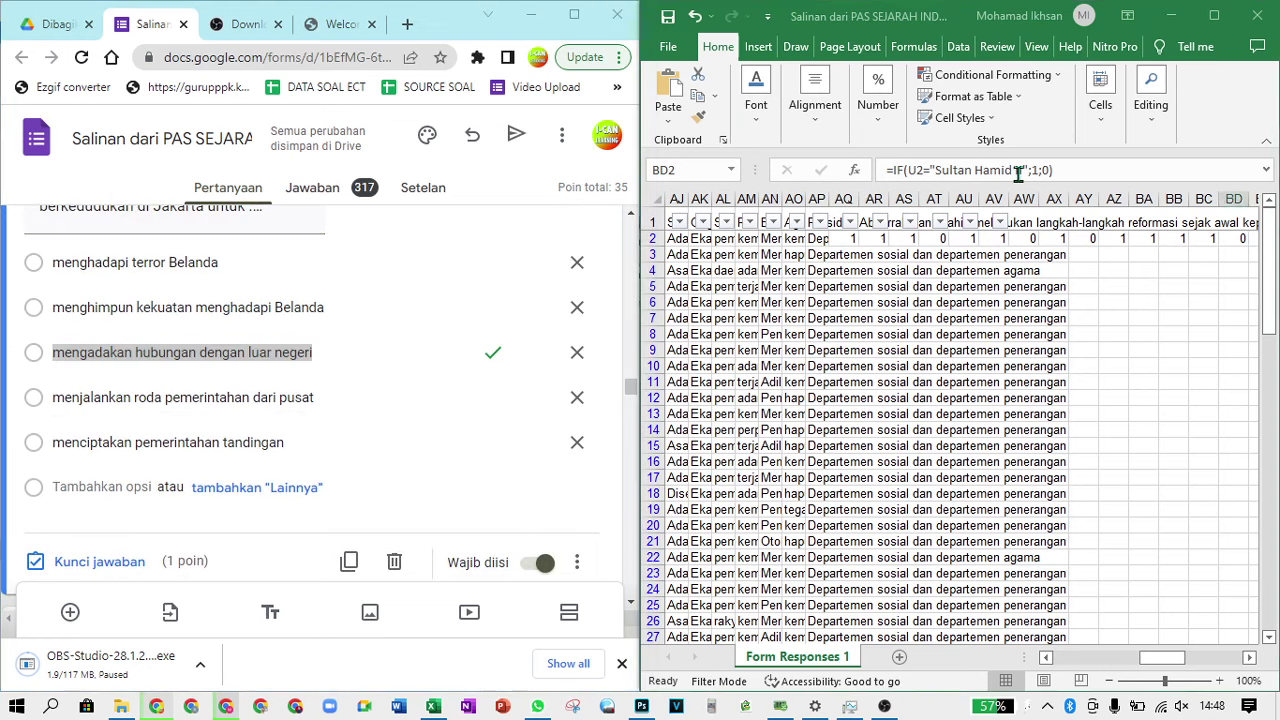
{"action": "left_click_drag", "start_coordinate": [1022, 170], "coordinate": [940, 170]}
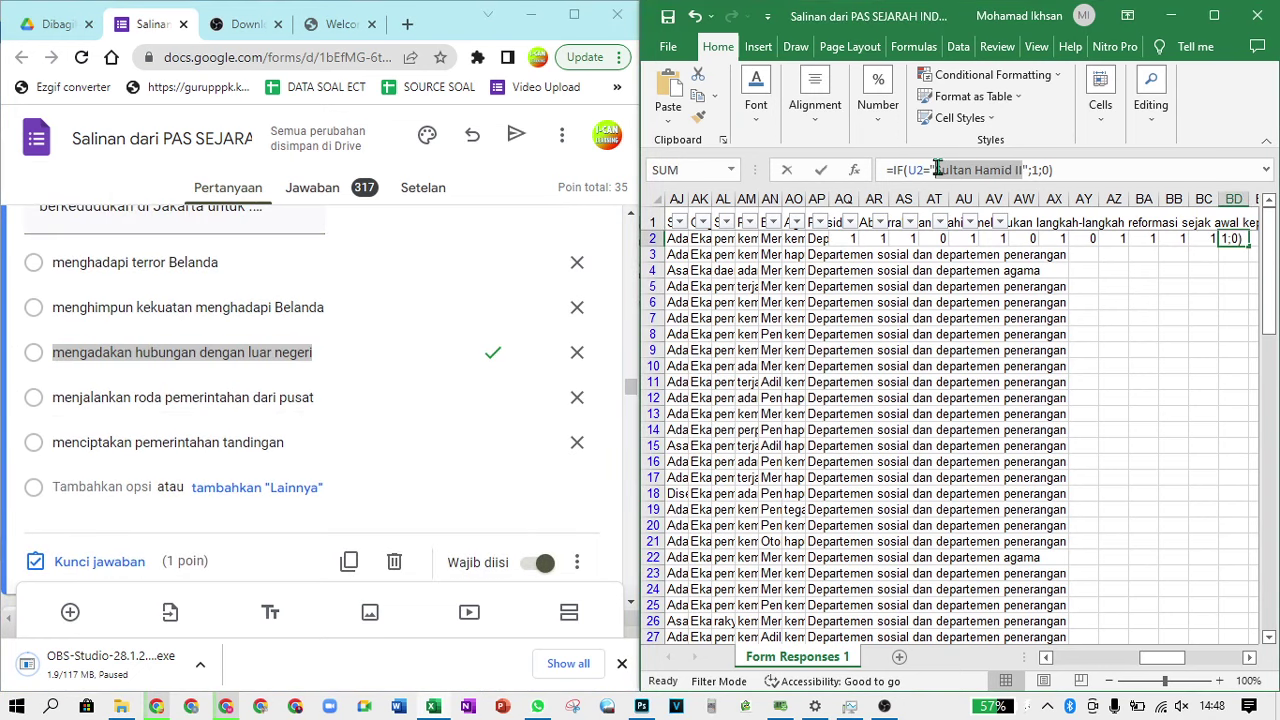
{"action": "key", "text": "ctrl+v"}
{"action": "key", "text": "Tab"}
Replace the answer text in BE2's IF formula with the political instability question's correct option, "Terjadinya bentrokan antar etnis"
{"action": "scroll", "coordinate": [336, 476], "scroll_direction": "down", "scroll_amount": 2}
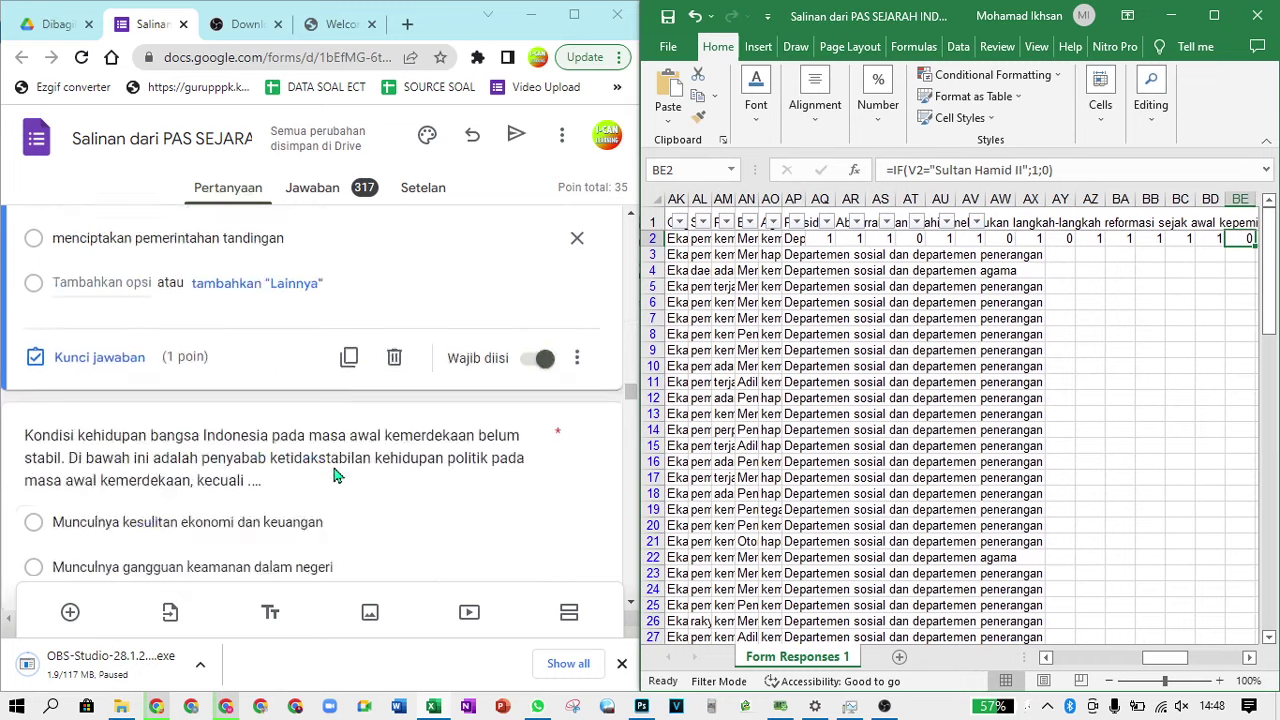
{"action": "scroll", "coordinate": [336, 476], "scroll_direction": "down", "scroll_amount": 2}
{"action": "left_click", "coordinate": [337, 360]}
{"action": "left_click", "coordinate": [344, 361]}
{"action": "key", "text": "ctrl+c"}
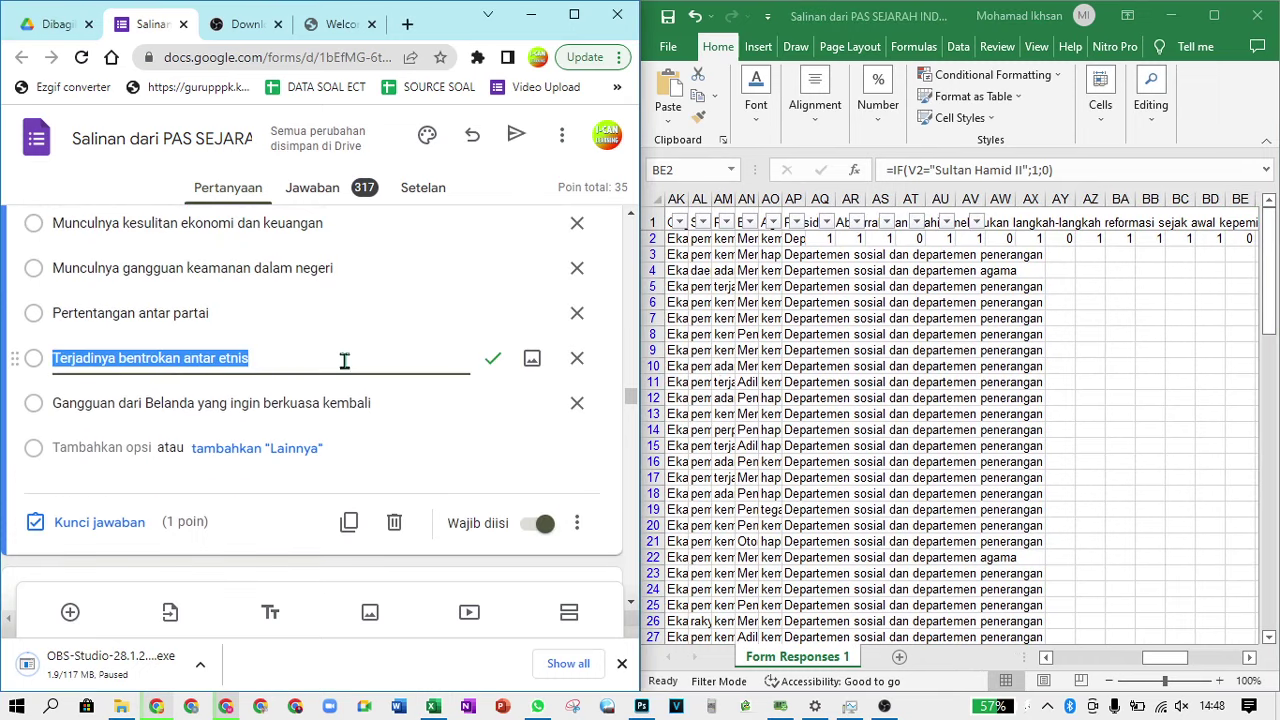
{"action": "left_click", "coordinate": [1020, 170]}
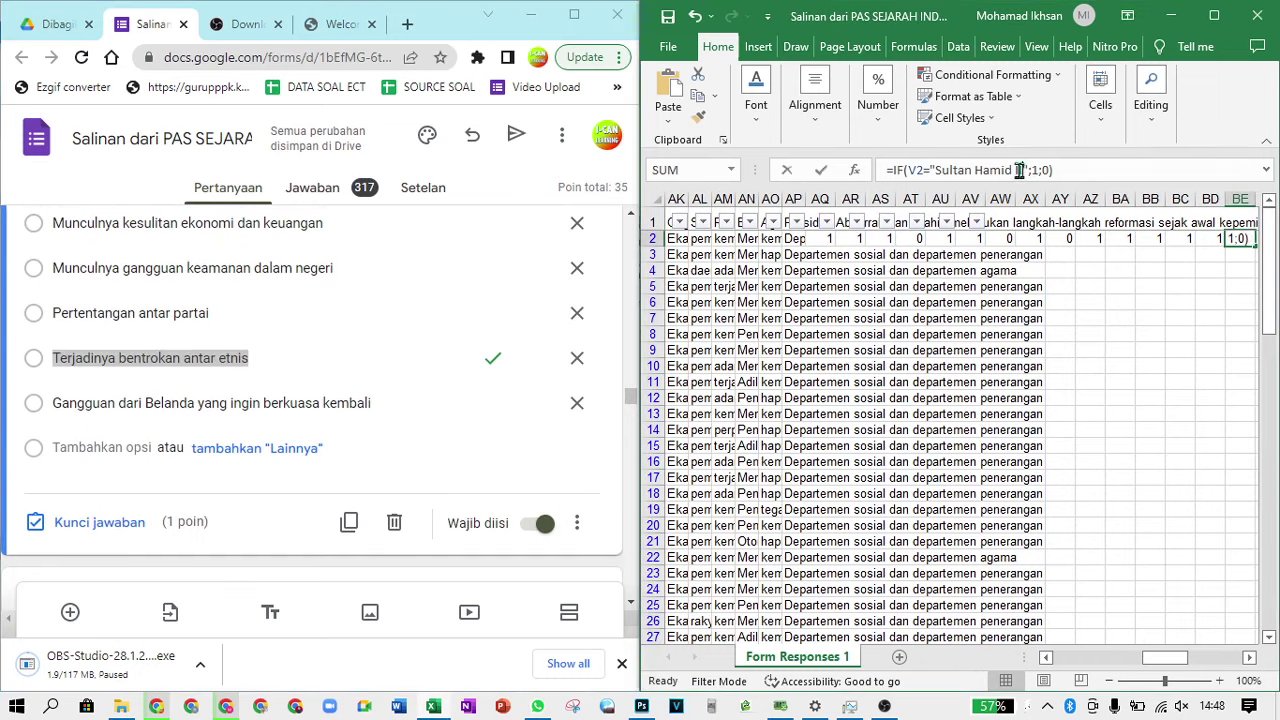
{"action": "left_click_drag", "start_coordinate": [1020, 170], "coordinate": [935, 172]}
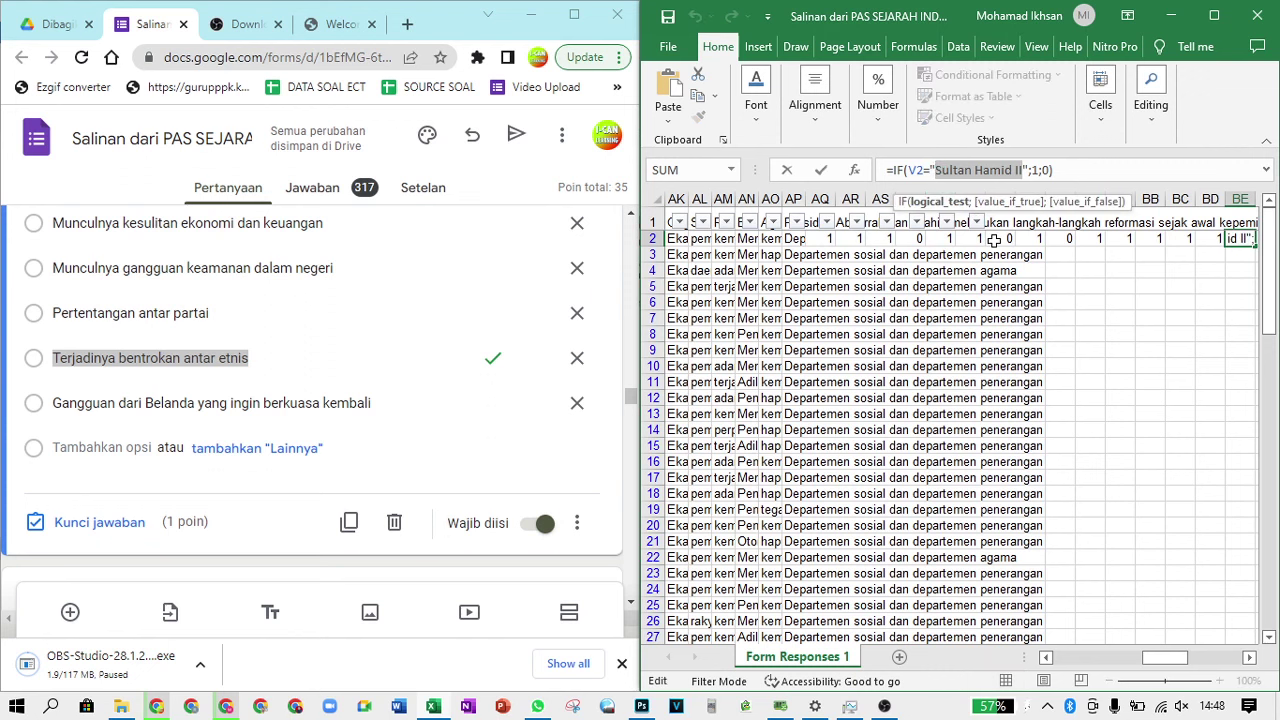
{"action": "key", "text": "ctrl+v"}
{"action": "key", "text": "Tab"}
Replace the answer text in BF2's IF formula with the inflation question's correct option, "Peredaran mata uang jepang yang belum terkendali"
{"action": "scroll", "coordinate": [403, 366], "scroll_direction": "down", "scroll_amount": 5}
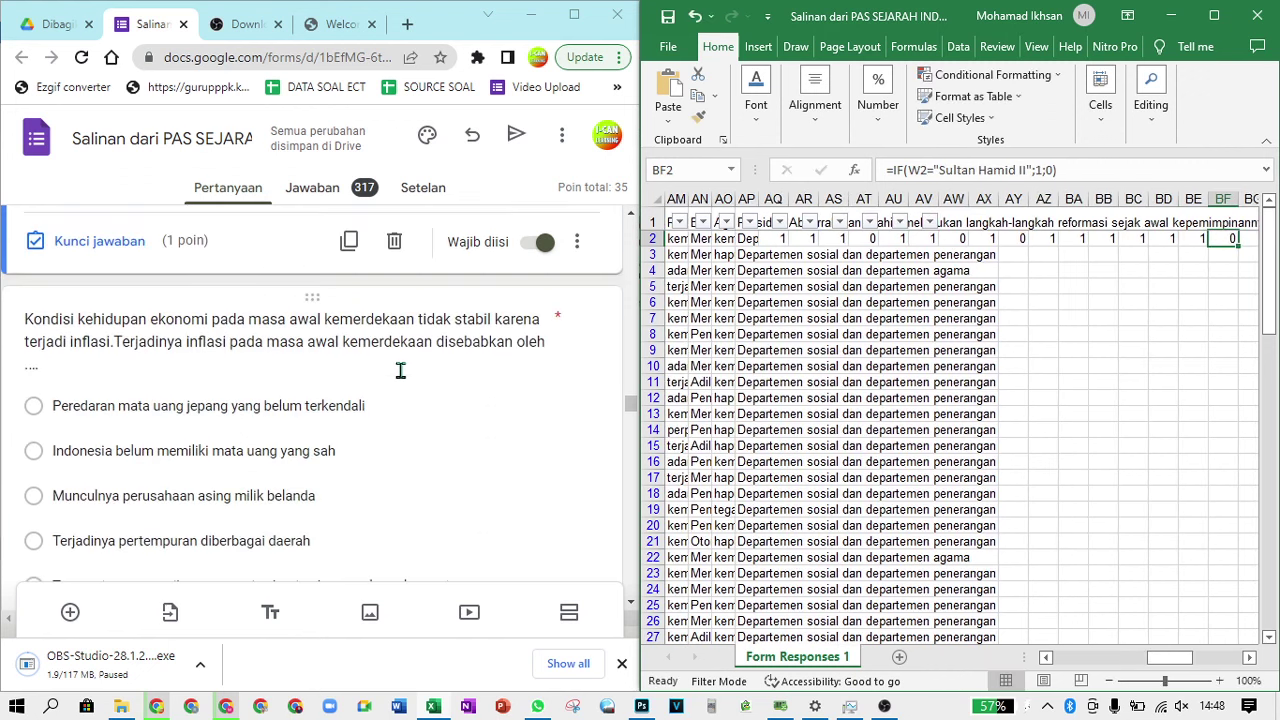
{"action": "left_click", "coordinate": [331, 397]}
{"action": "key", "text": "ctrl+c"}
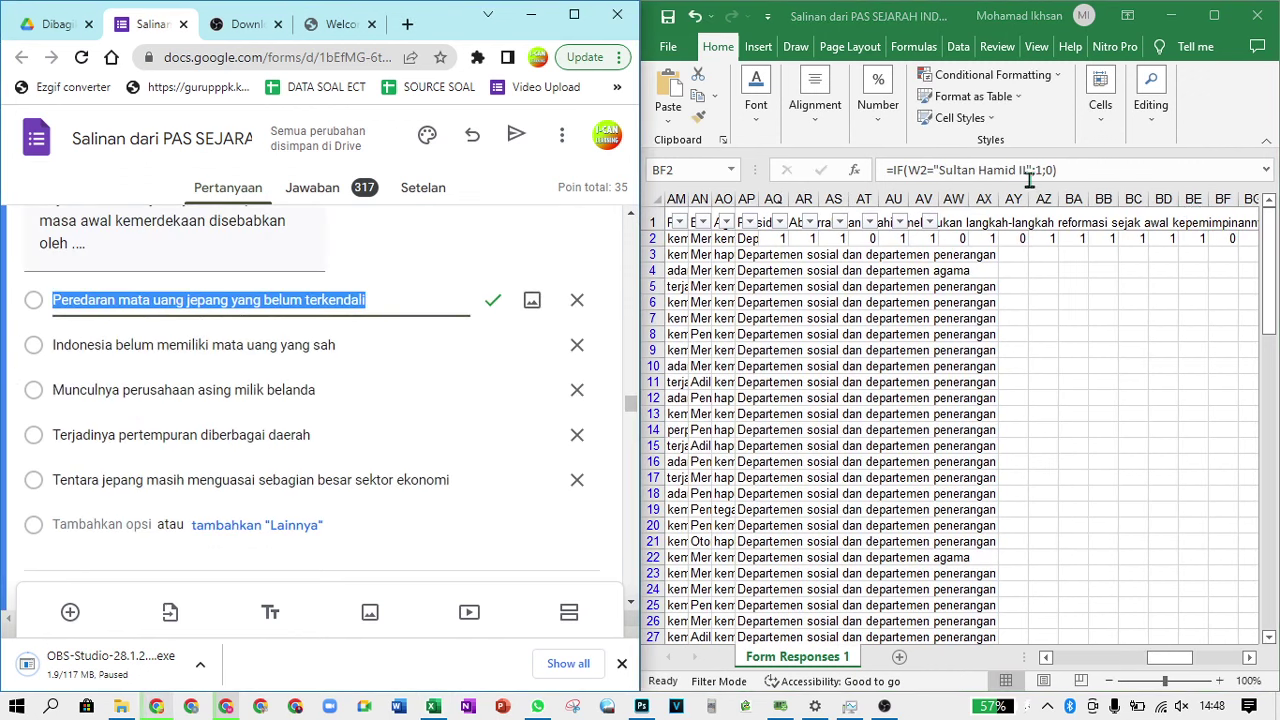
{"action": "left_click", "coordinate": [1028, 172]}
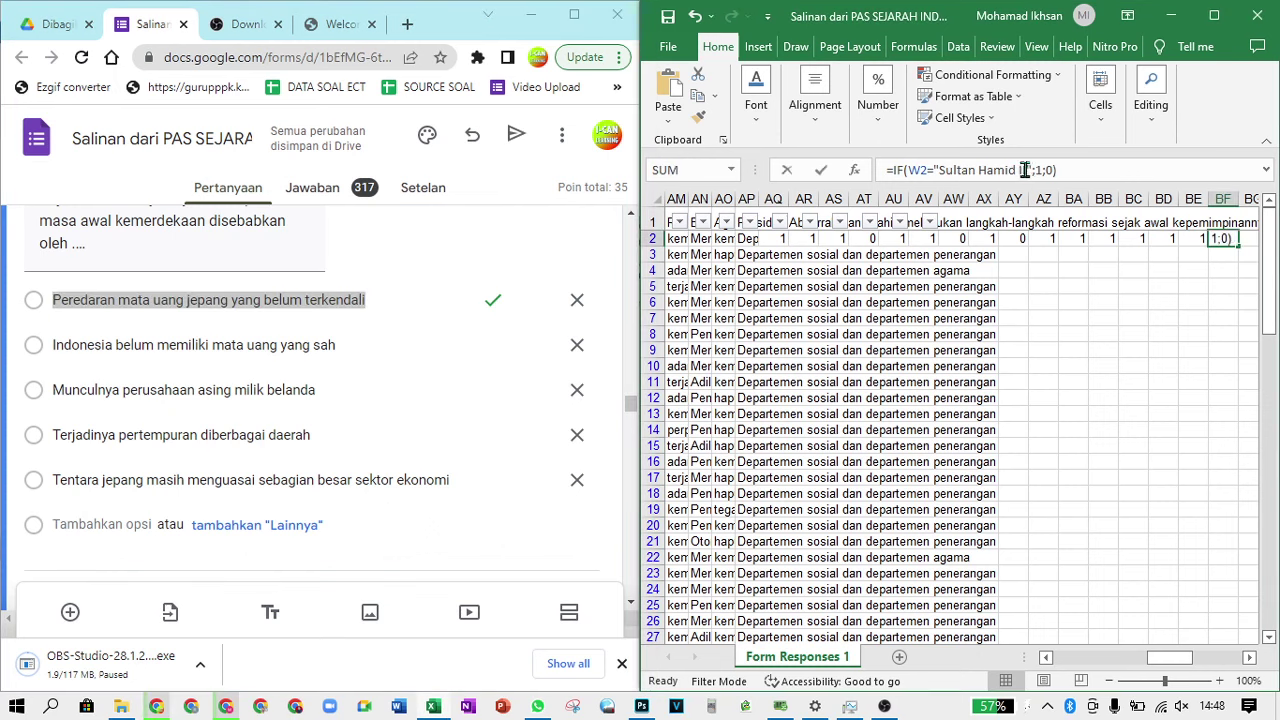
{"action": "left_click_drag", "start_coordinate": [1026, 171], "coordinate": [946, 170]}
{"action": "key", "text": "ctrl+v"}
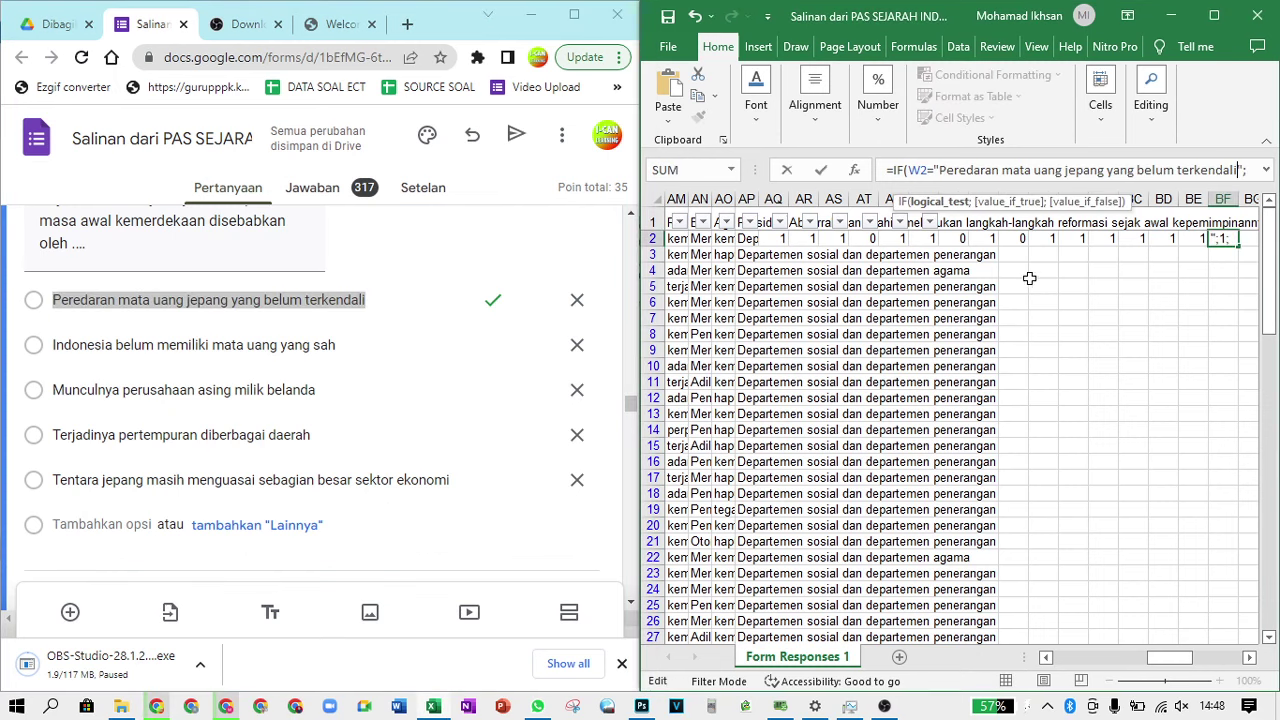
{"action": "key", "text": "Tab"}
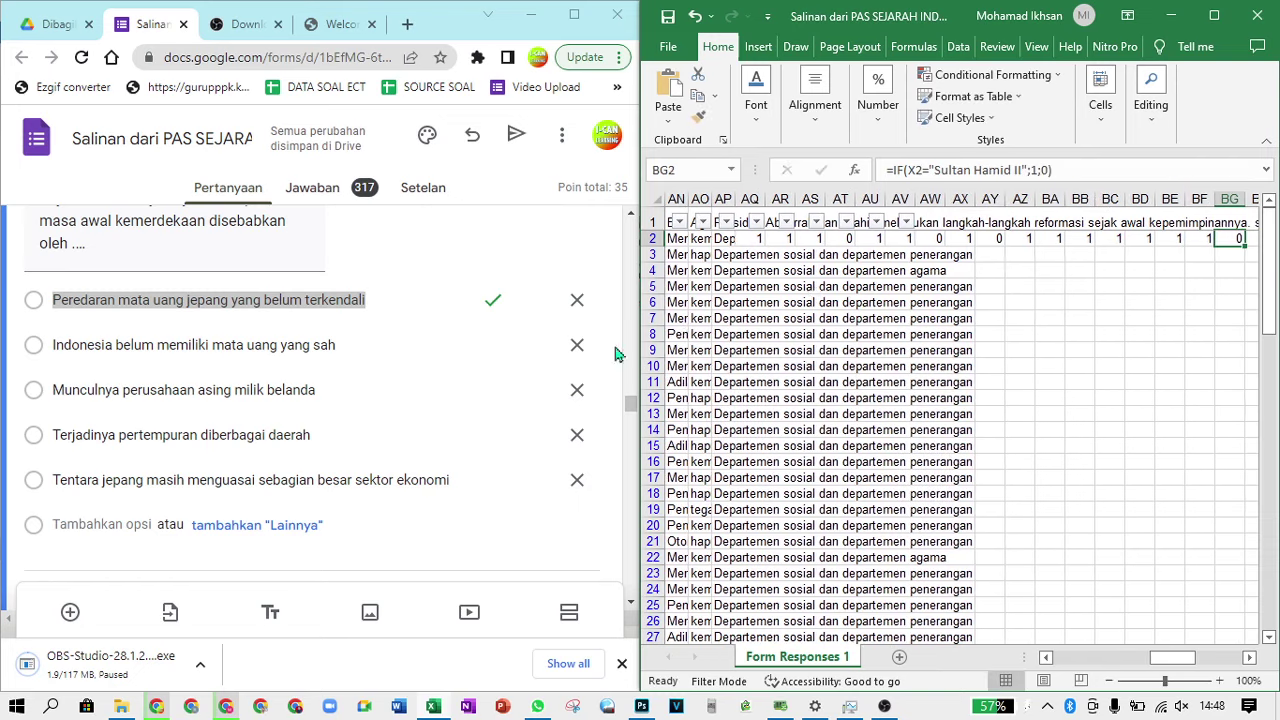
Replace the answer text in BG2's IF formula with the empty state treasury question's correct option, "Menyelenggarakan pinjaman Nasional"
{"action": "scroll", "coordinate": [482, 366], "scroll_direction": "down", "scroll_amount": 5}
{"action": "left_click", "coordinate": [383, 360]}
{"action": "scroll", "coordinate": [340, 450], "scroll_direction": "down", "scroll_amount": 2}
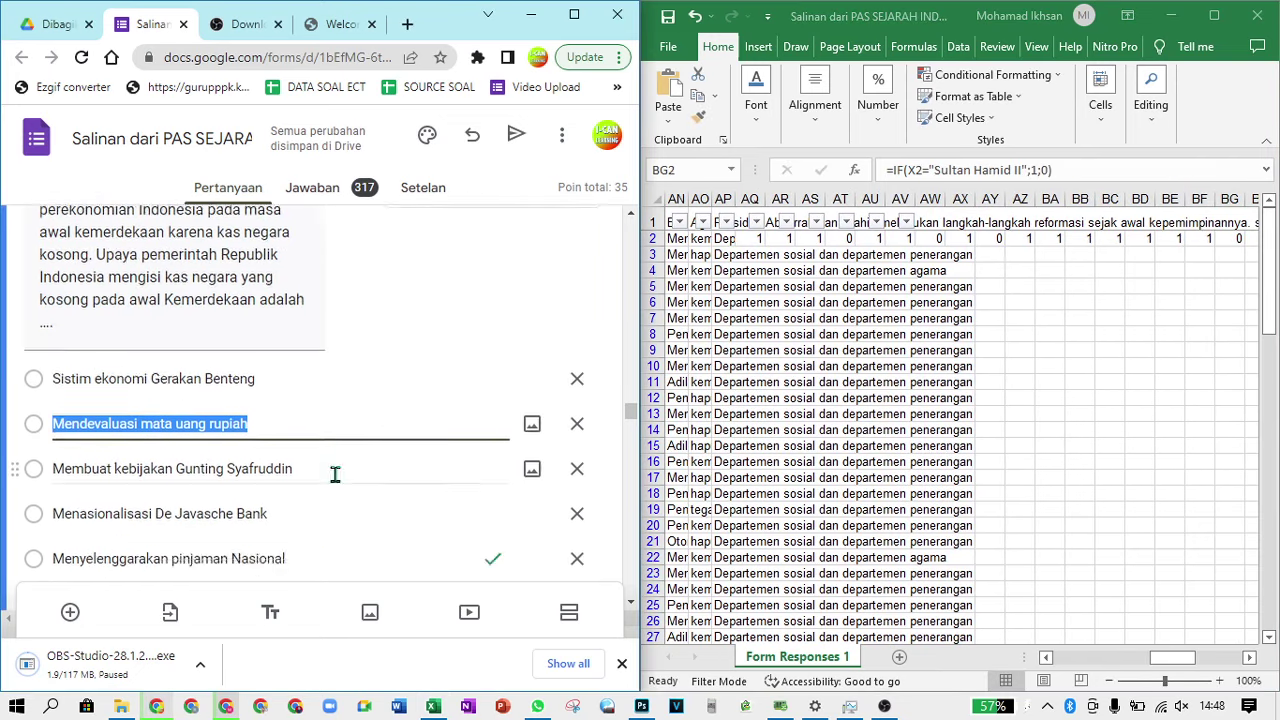
{"action": "left_click", "coordinate": [438, 415]}
{"action": "key", "text": "ctrl+c"}
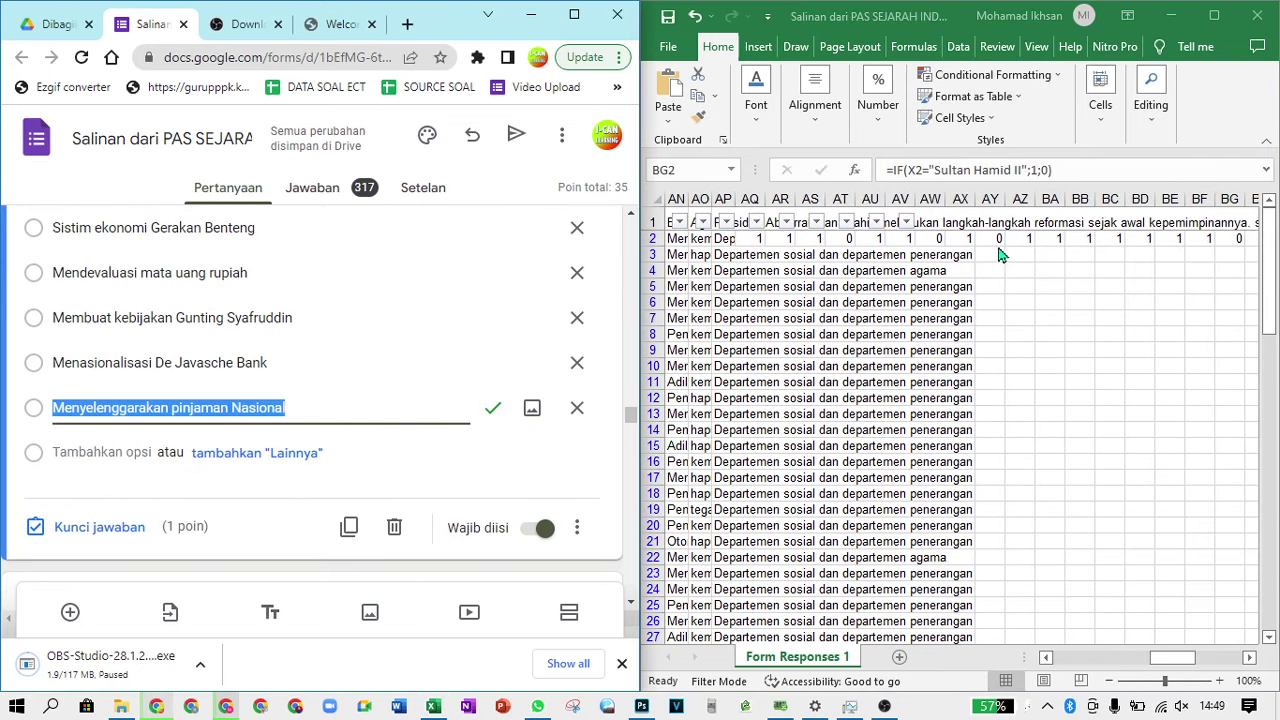
{"action": "left_click", "coordinate": [1026, 170]}
{"action": "left_click_drag", "start_coordinate": [1023, 170], "coordinate": [932, 170]}
{"action": "key", "text": "ctrl+v"}
{"action": "key", "text": "Tab"}
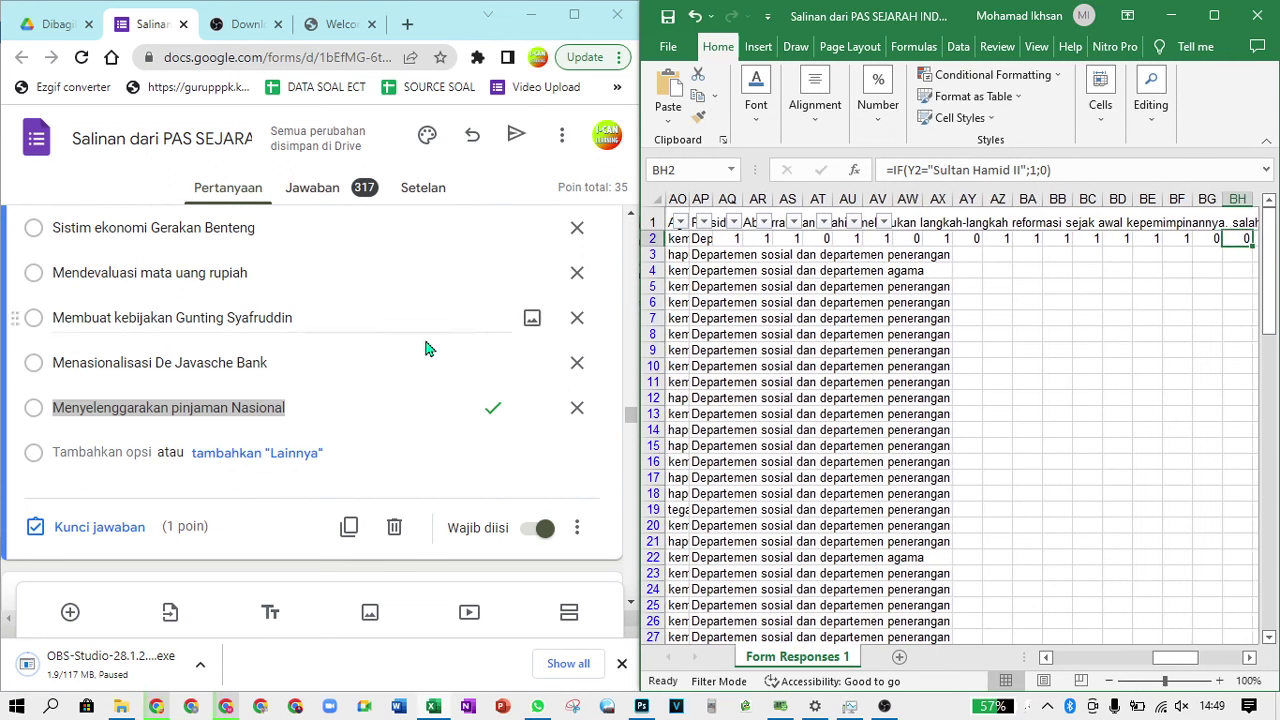
Replace the answer text in BH2's IF formula with the form's following correct option, "Mengeluarkan mata uang sendiri (ORI)"
{"action": "scroll", "coordinate": [354, 417], "scroll_direction": "down", "scroll_amount": 5}
{"action": "triple_click", "coordinate": [336, 336]}
{"action": "key", "text": "ctrl+c"}
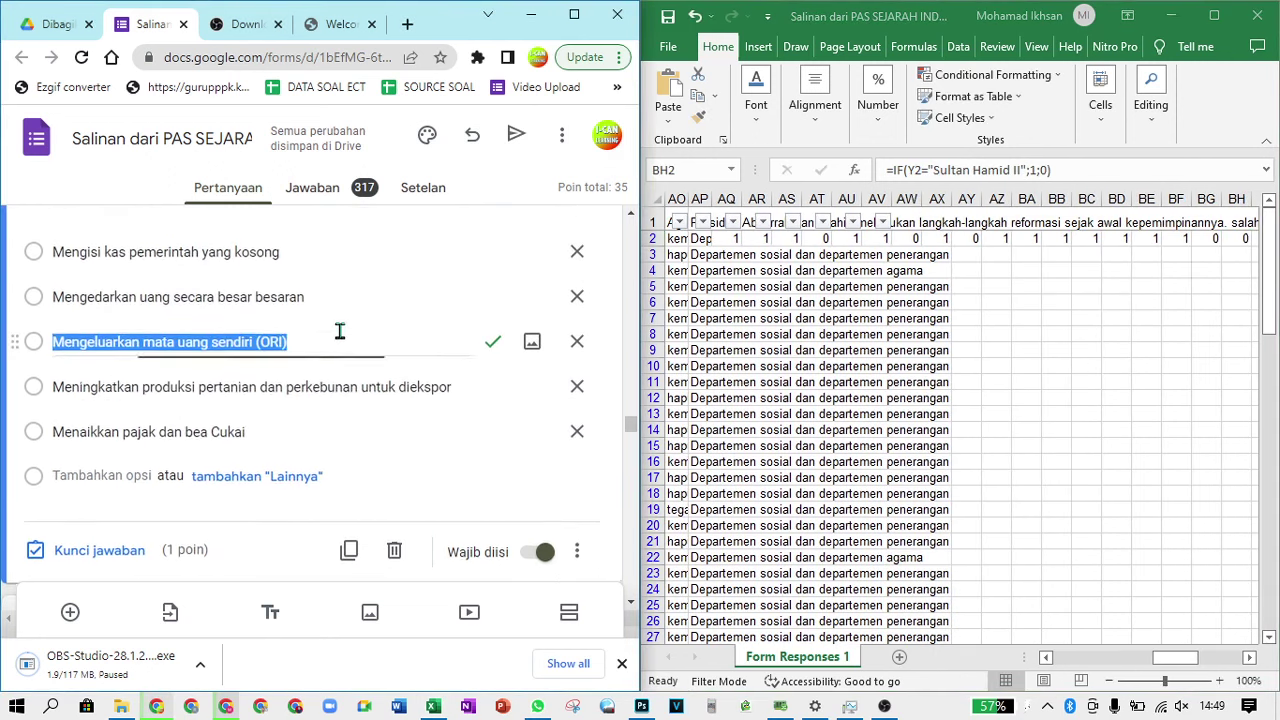
{"action": "scroll", "coordinate": [480, 360], "scroll_direction": "down", "scroll_amount": 1}
{"action": "left_click", "coordinate": [1015, 170]}
{"action": "left_click_drag", "start_coordinate": [1015, 170], "coordinate": [929, 170]}
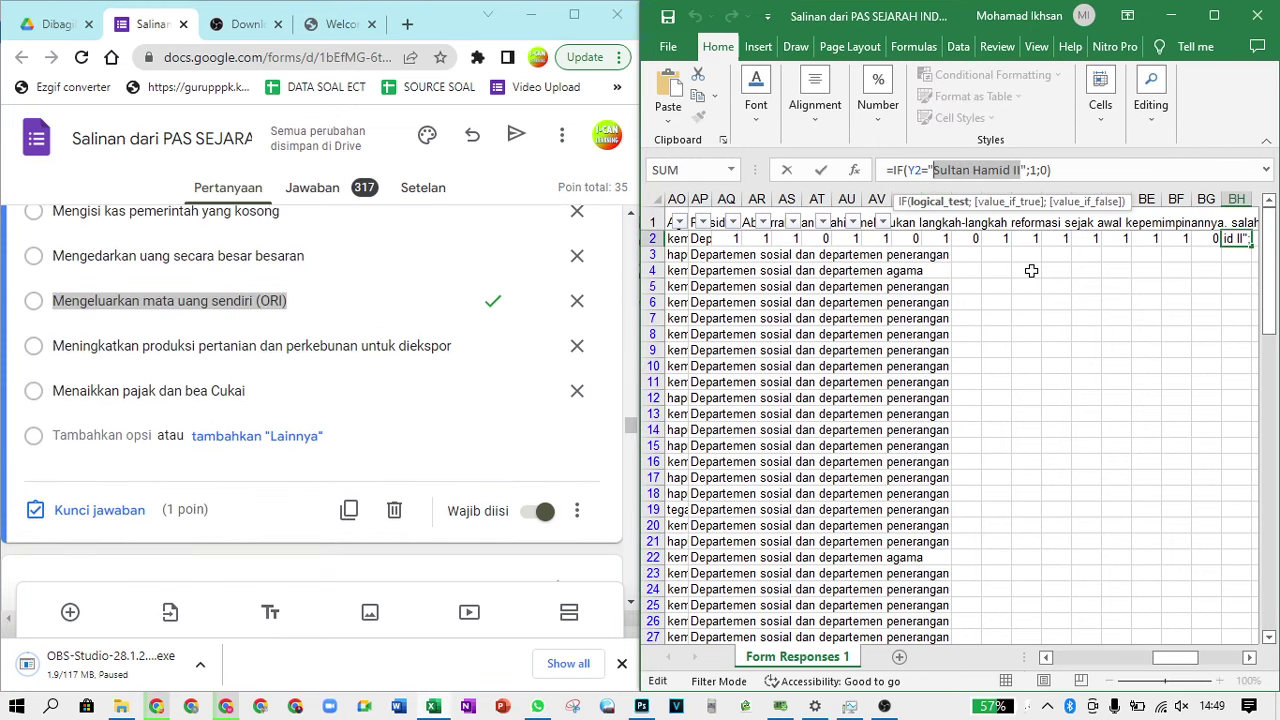
{"action": "key", "text": "ctrl+v"}
{"action": "key", "text": "Tab"}
Replace the answer text in BI2's IF formula with the economic chaos question's correct option, "Adanya Blokade ekonomi oleh Belanda"
{"action": "scroll", "coordinate": [300, 330], "scroll_direction": "down", "scroll_amount": 5}
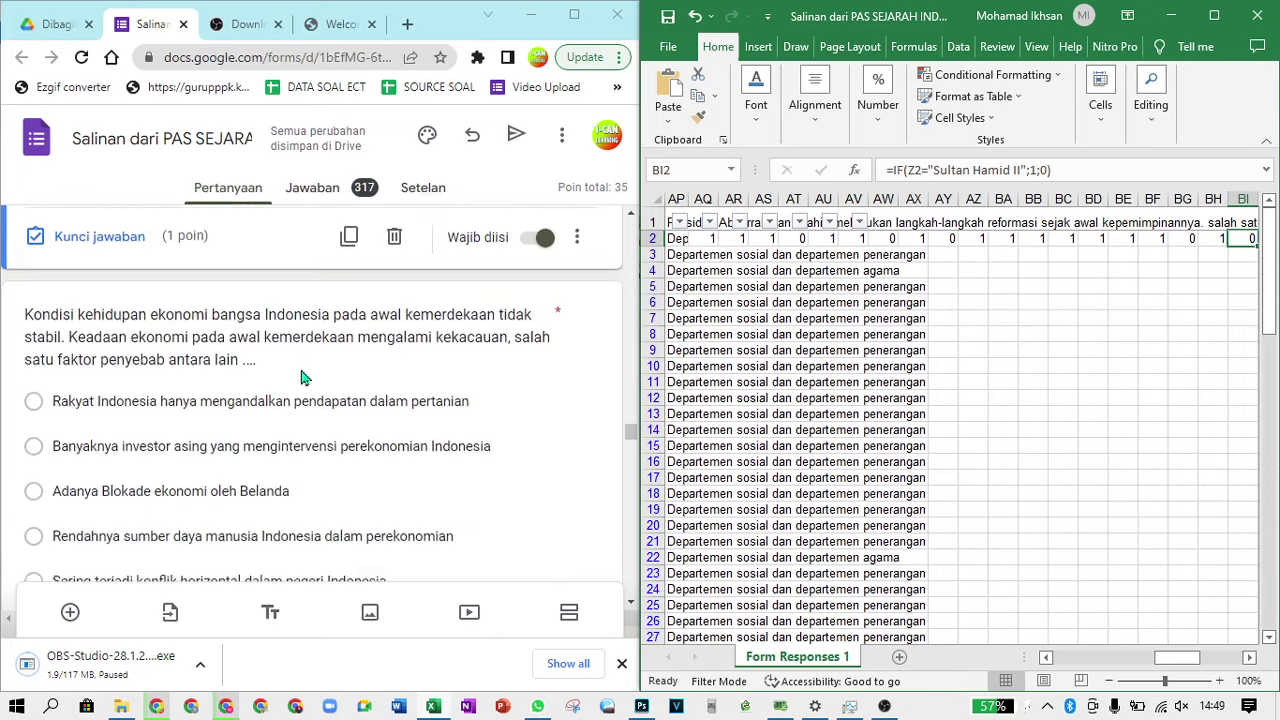
{"action": "triple_click", "coordinate": [300, 300]}
{"action": "triple_click", "coordinate": [412, 416]}
{"action": "key", "text": "ctrl+c"}
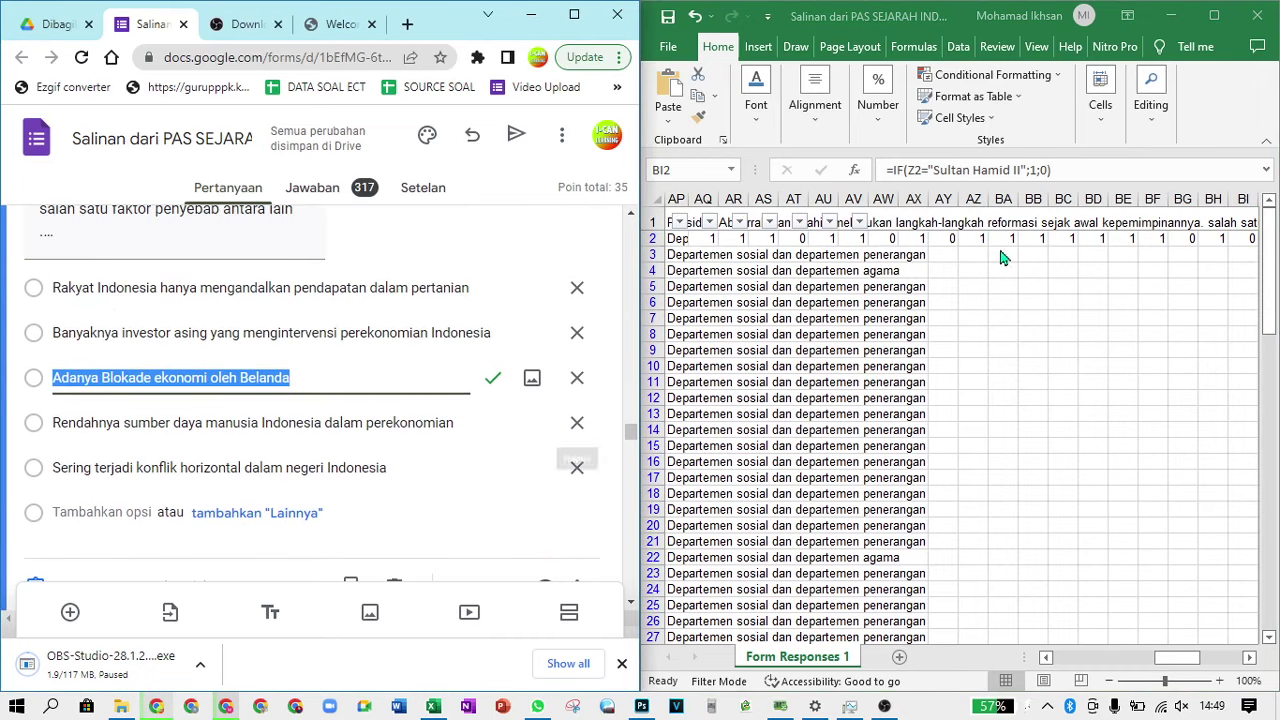
{"action": "left_click", "coordinate": [1022, 170]}
{"action": "left_click_drag", "start_coordinate": [1022, 170], "coordinate": [931, 170]}
{"action": "key", "text": "ctrl+v"}
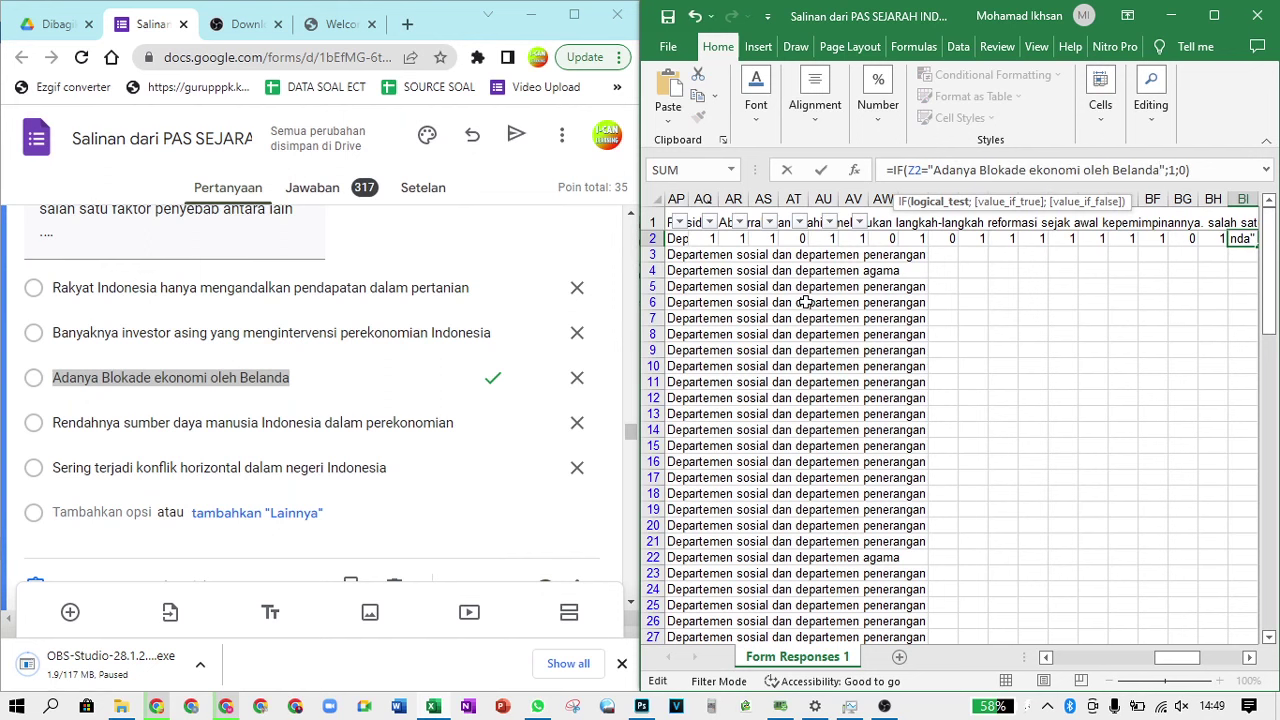
{"action": "key", "text": "Tab"}
Open the answer key of the form's Sutan Sjahrir parliamentary cabinet question and check which option is marked correct
{"action": "scroll", "coordinate": [430, 330], "scroll_direction": "down", "scroll_amount": 5}
{"action": "left_click", "coordinate": [352, 338]}
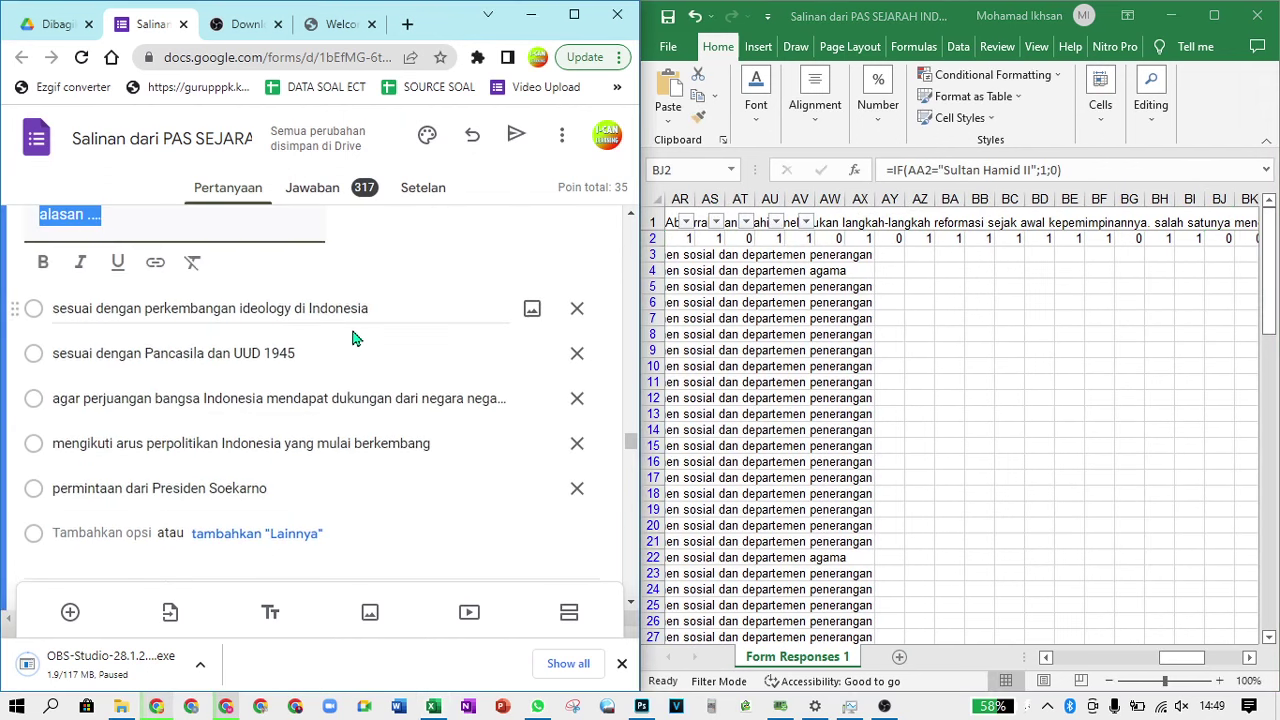
{"action": "scroll", "coordinate": [345, 440], "scroll_direction": "up", "scroll_amount": 1}
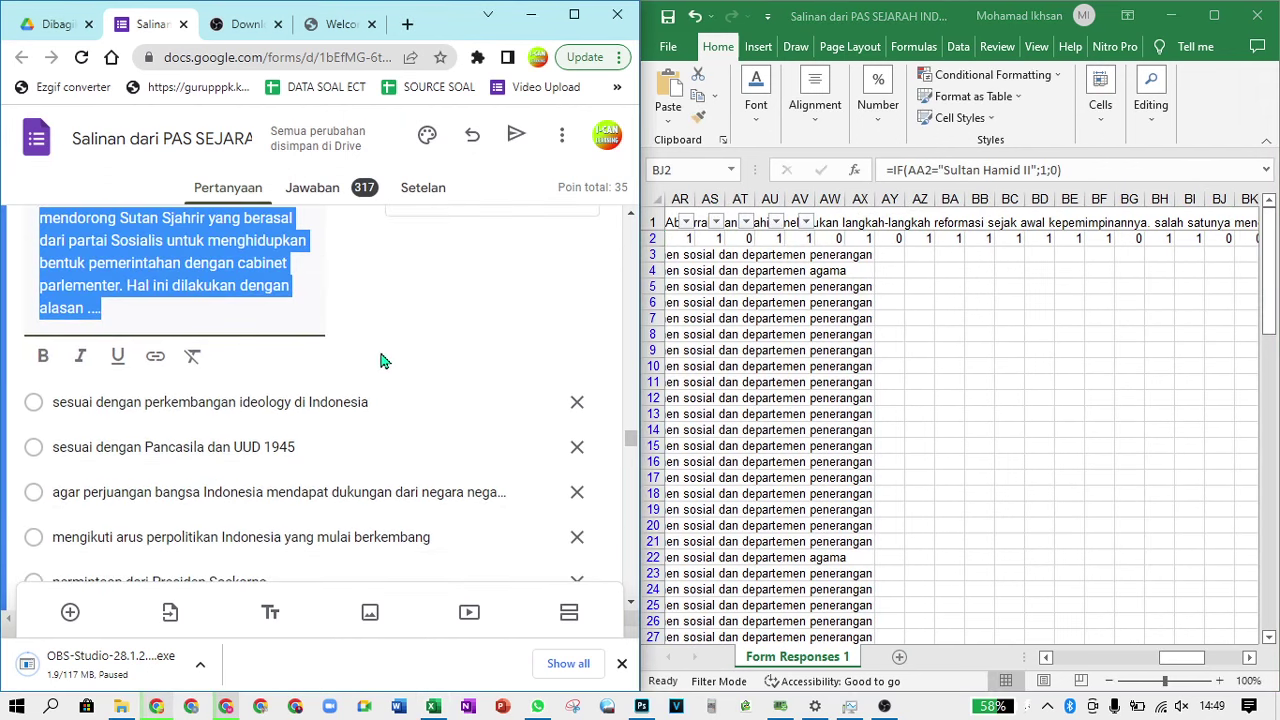
{"action": "scroll", "coordinate": [380, 358], "scroll_direction": "down", "scroll_amount": 1}
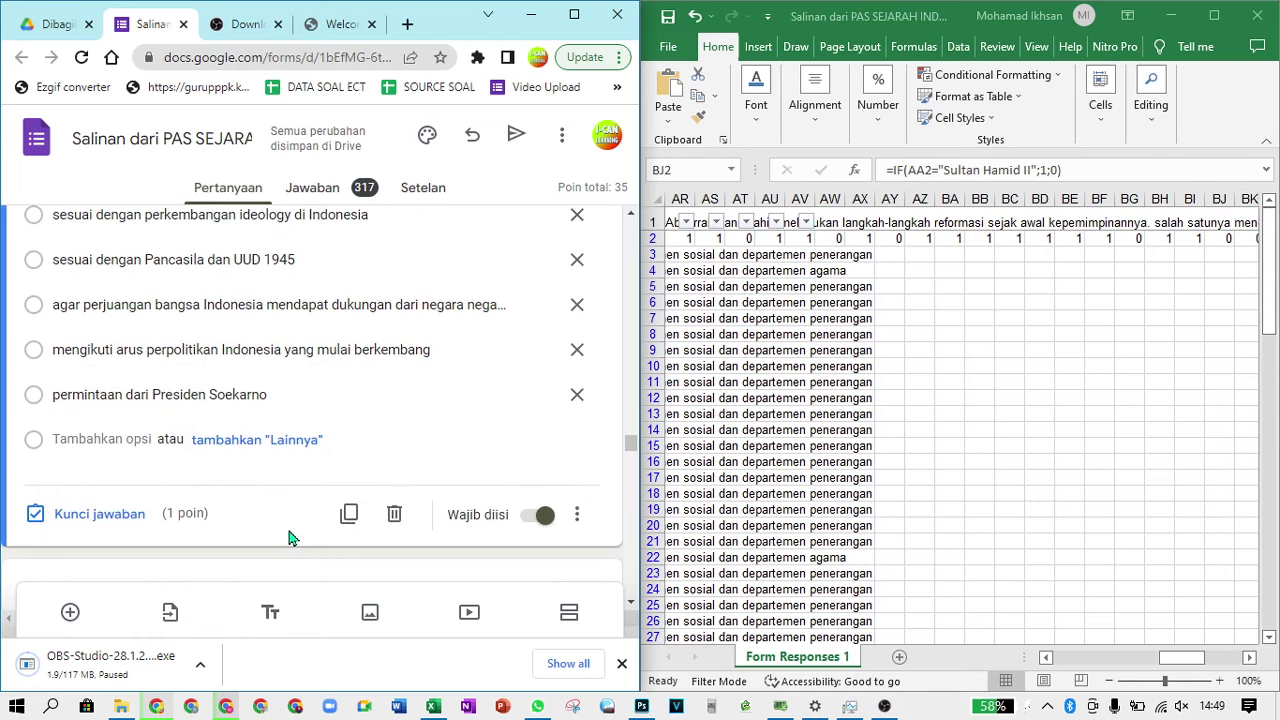
{"action": "left_click", "coordinate": [115, 514]}
{"action": "scroll", "coordinate": [366, 477], "scroll_direction": "down", "scroll_amount": 4}
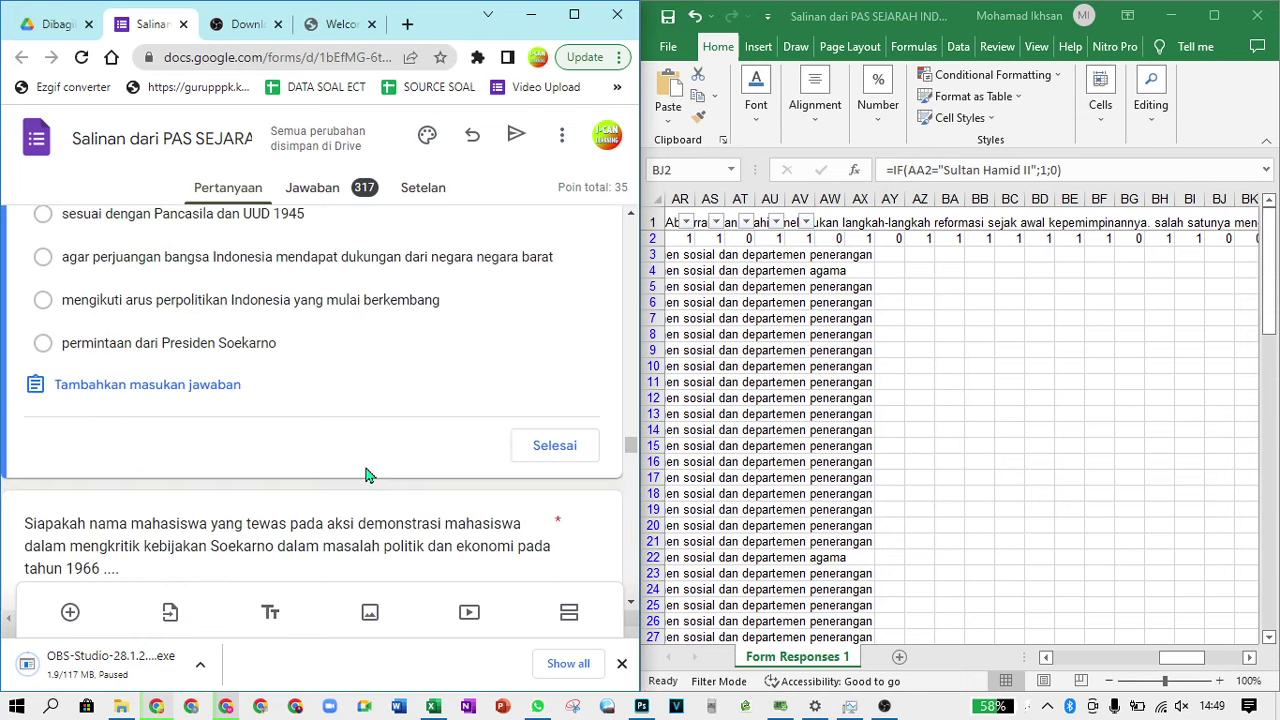
{"action": "scroll", "coordinate": [366, 477], "scroll_direction": "down", "scroll_amount": 2}
{"action": "left_click", "coordinate": [351, 452]}
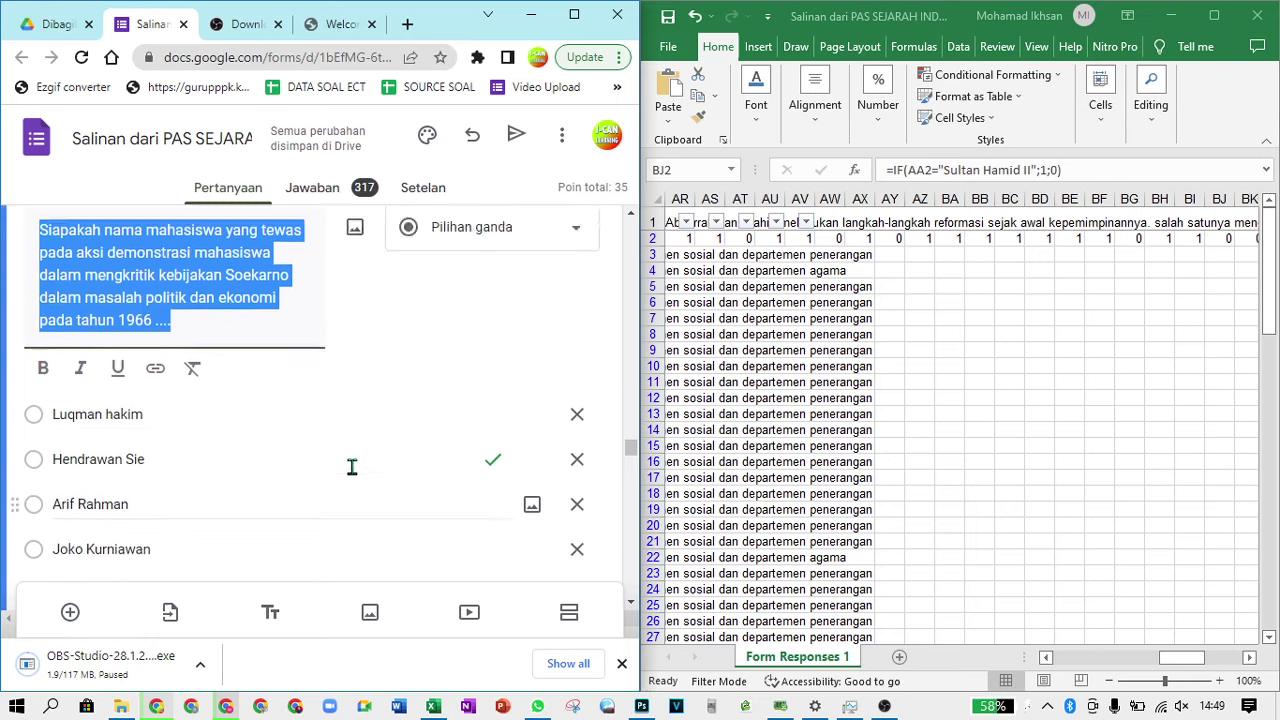
{"action": "scroll", "coordinate": [351, 467], "scroll_direction": "up", "scroll_amount": 6}
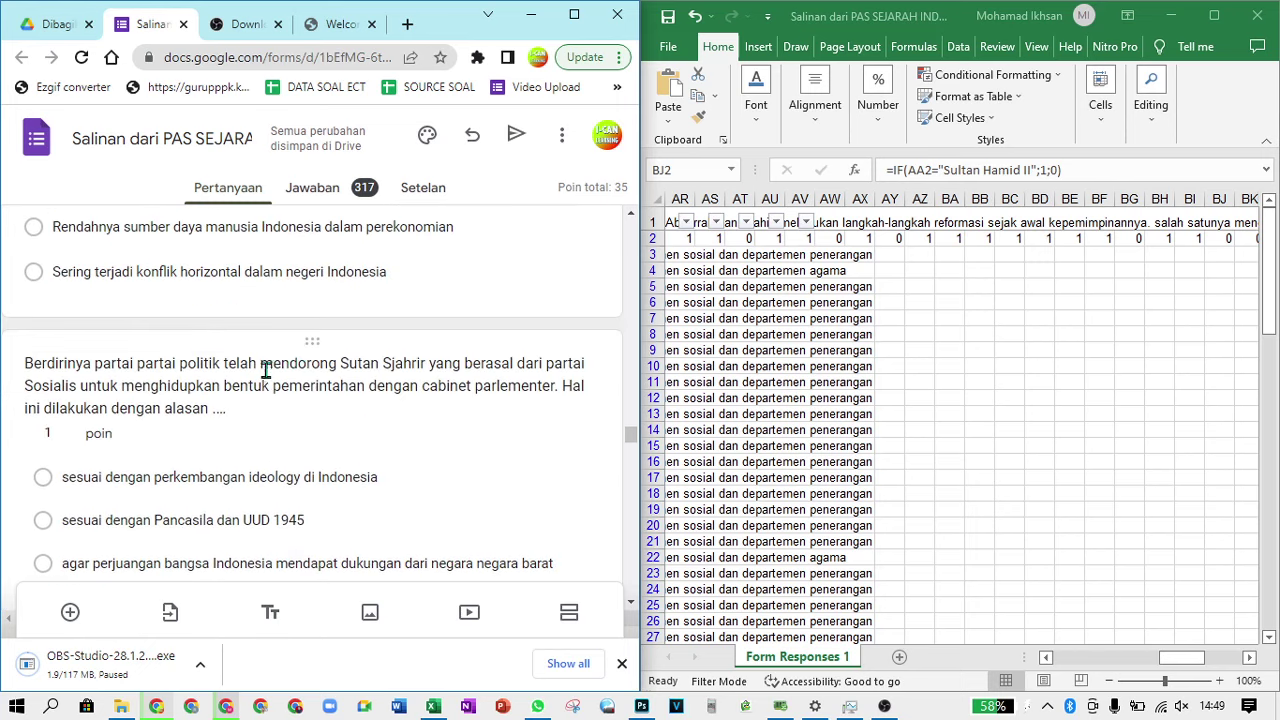
{"action": "left_click", "coordinate": [265, 370]}
{"action": "scroll", "coordinate": [358, 430], "scroll_direction": "down", "scroll_amount": 1}
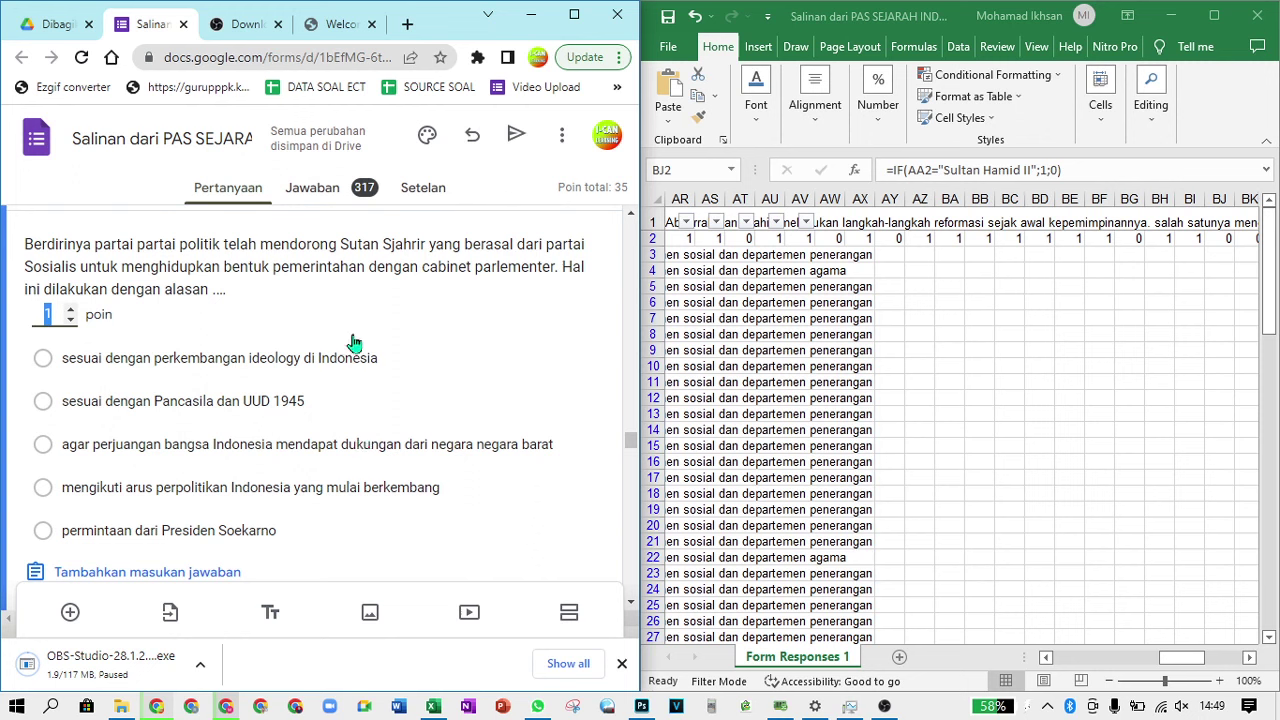
Copy the Sutan Sjahrir question's text, search Google for its answer in the OBS download tab, and return to the form
{"action": "left_click", "coordinate": [270, 302]}
{"action": "left_click_drag", "start_coordinate": [218, 289], "coordinate": [14, 259]}
{"action": "key", "text": "ctrl+c"}
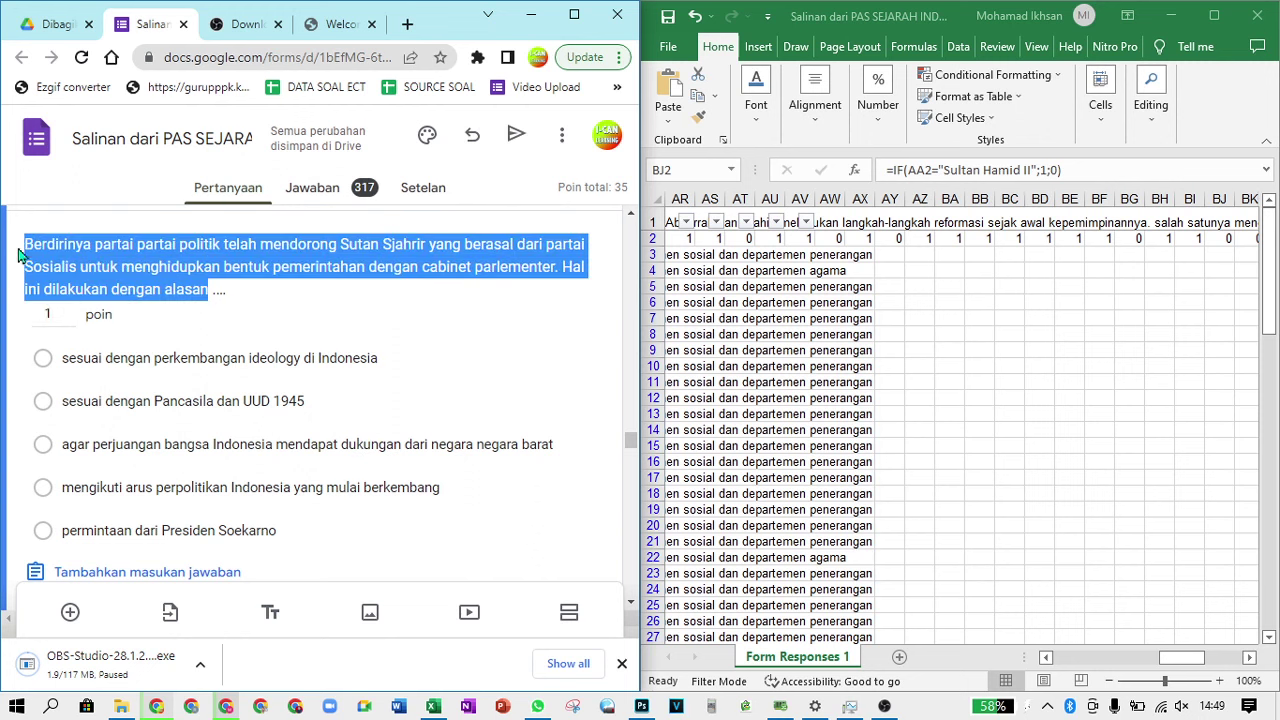
{"action": "left_click", "coordinate": [245, 24]}
{"action": "left_click", "coordinate": [248, 57]}
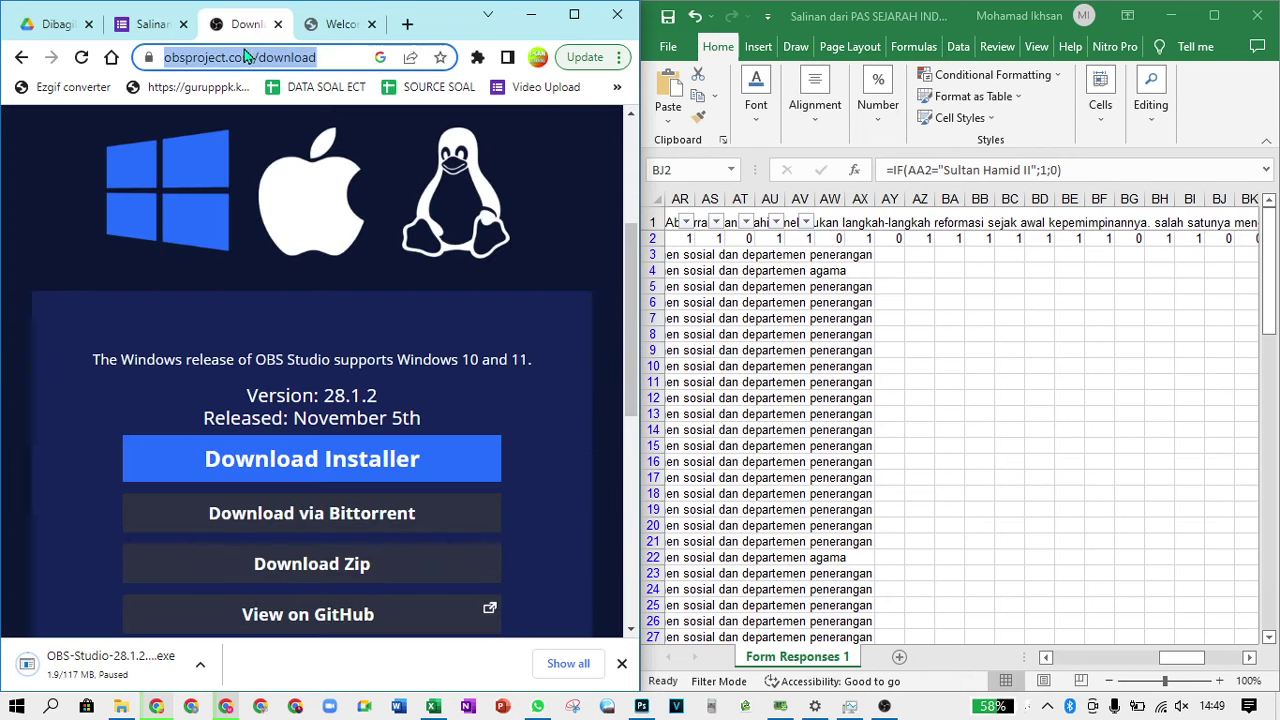
{"action": "key", "text": "ctrl+v"}
{"action": "key", "text": "Return"}
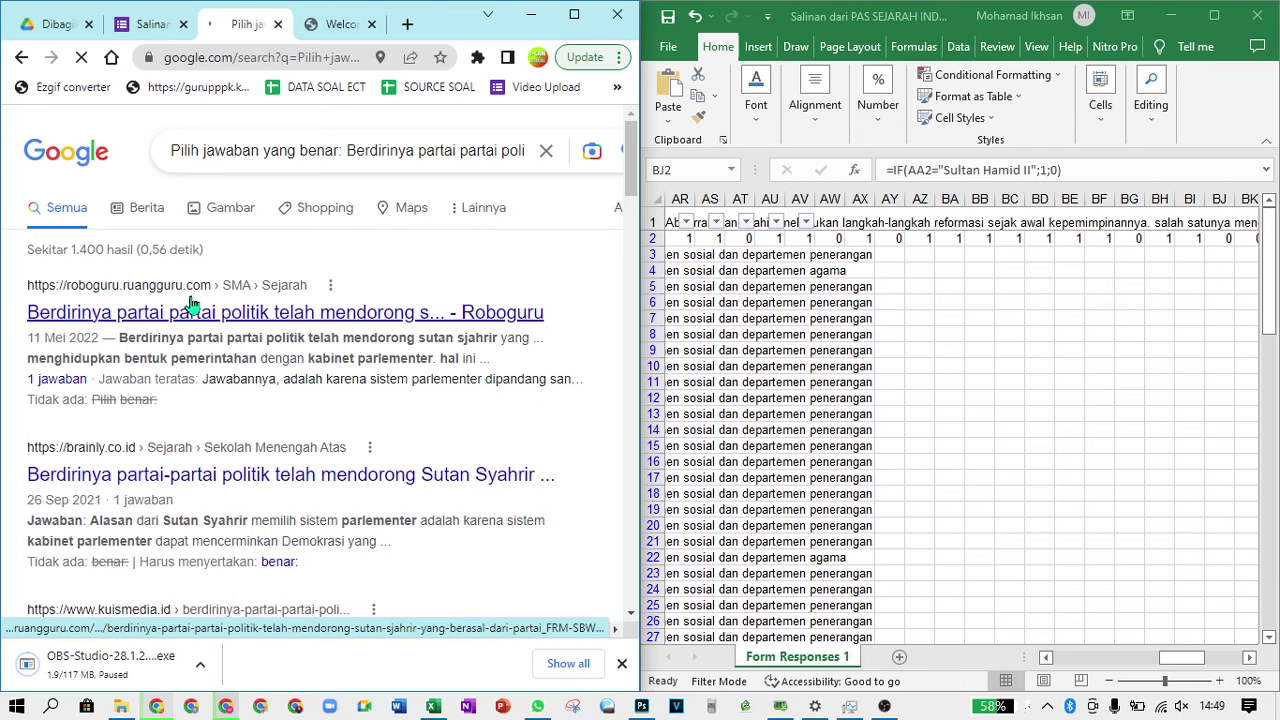
{"action": "left_click", "coordinate": [148, 24]}
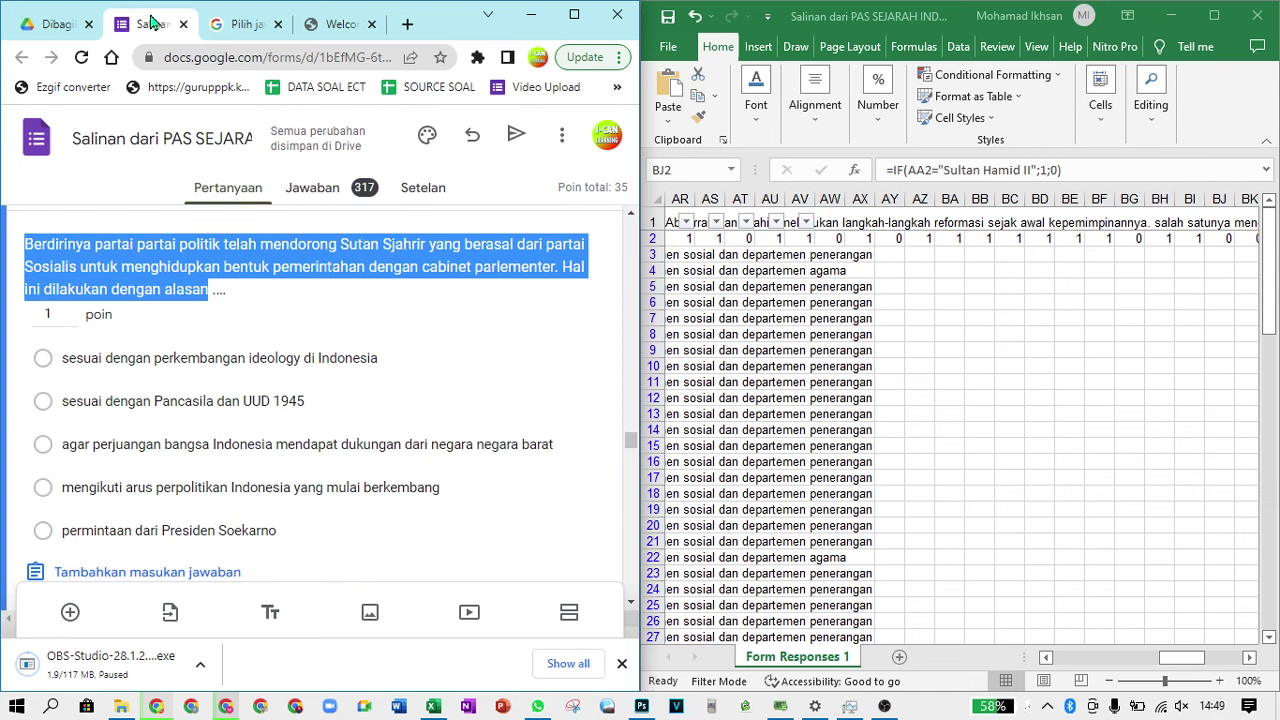
Open the Roboguru search result for the Sutan Sjahrir question and examine its page for the verified answer
{"action": "left_click", "coordinate": [209, 8]}
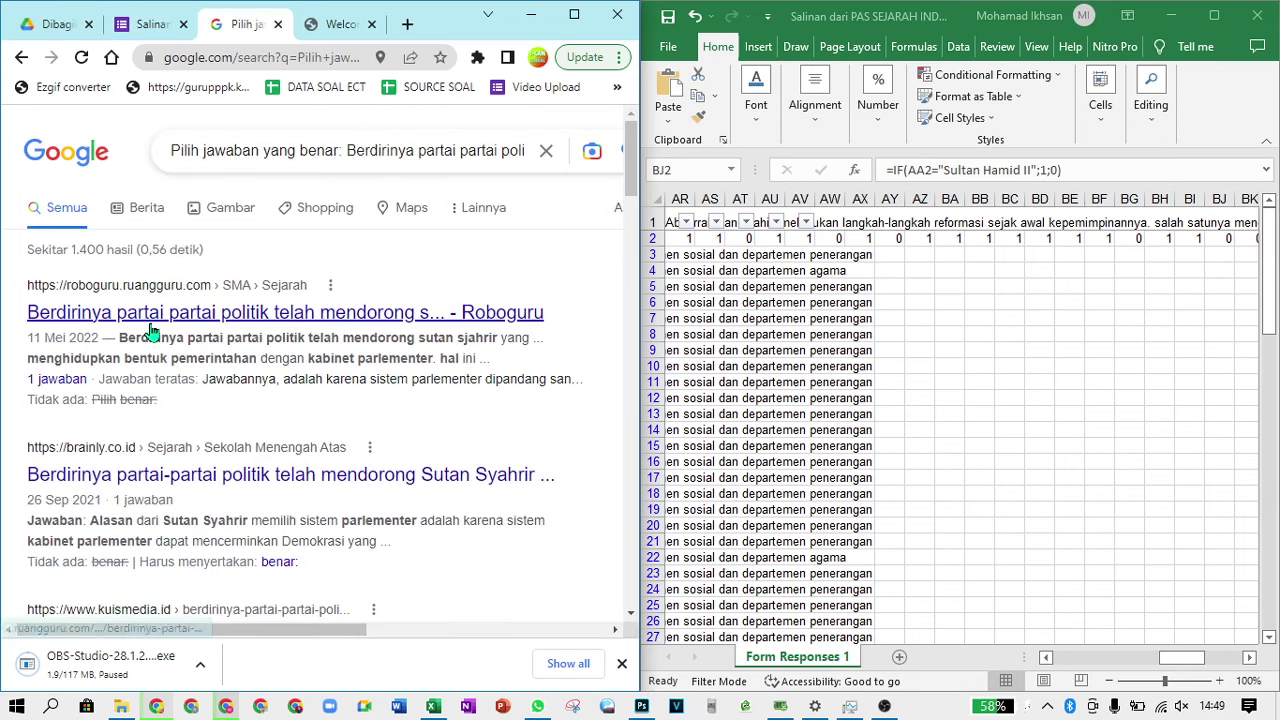
{"action": "left_click", "coordinate": [310, 314]}
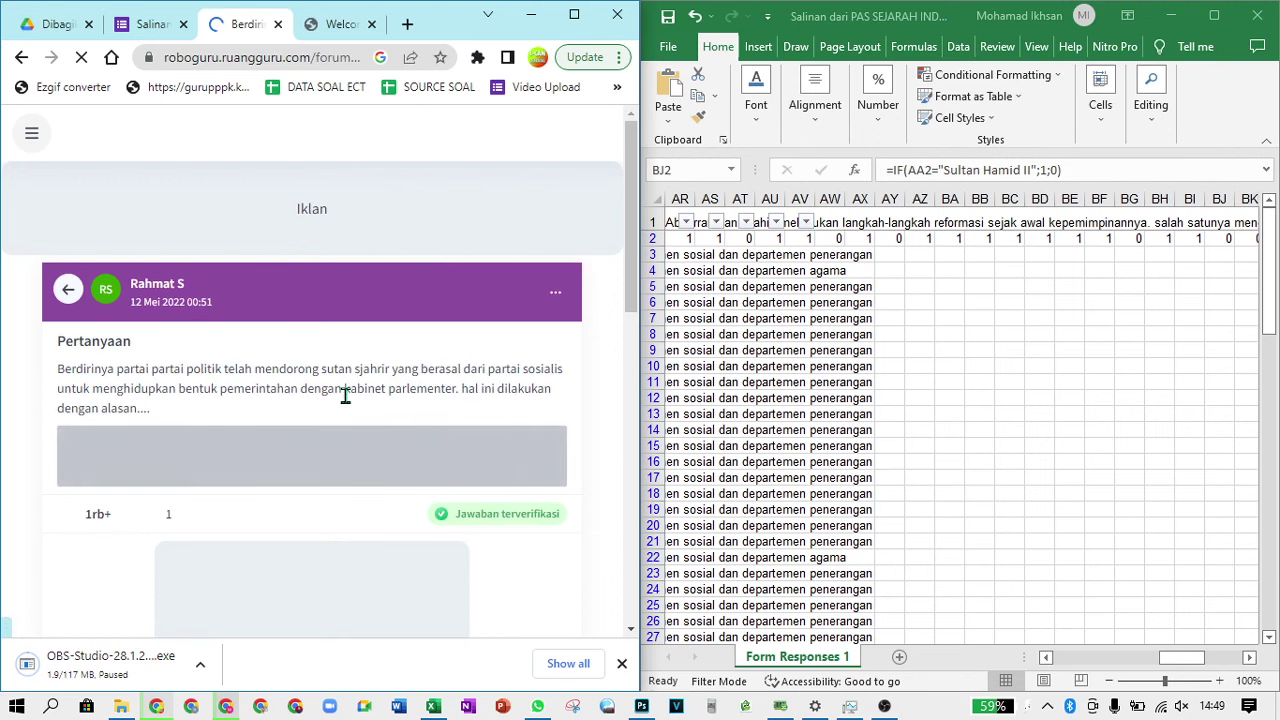
{"action": "scroll", "coordinate": [345, 400], "scroll_direction": "down", "scroll_amount": 1}
{"action": "scroll", "coordinate": [350, 405], "scroll_direction": "down", "scroll_amount": 5}
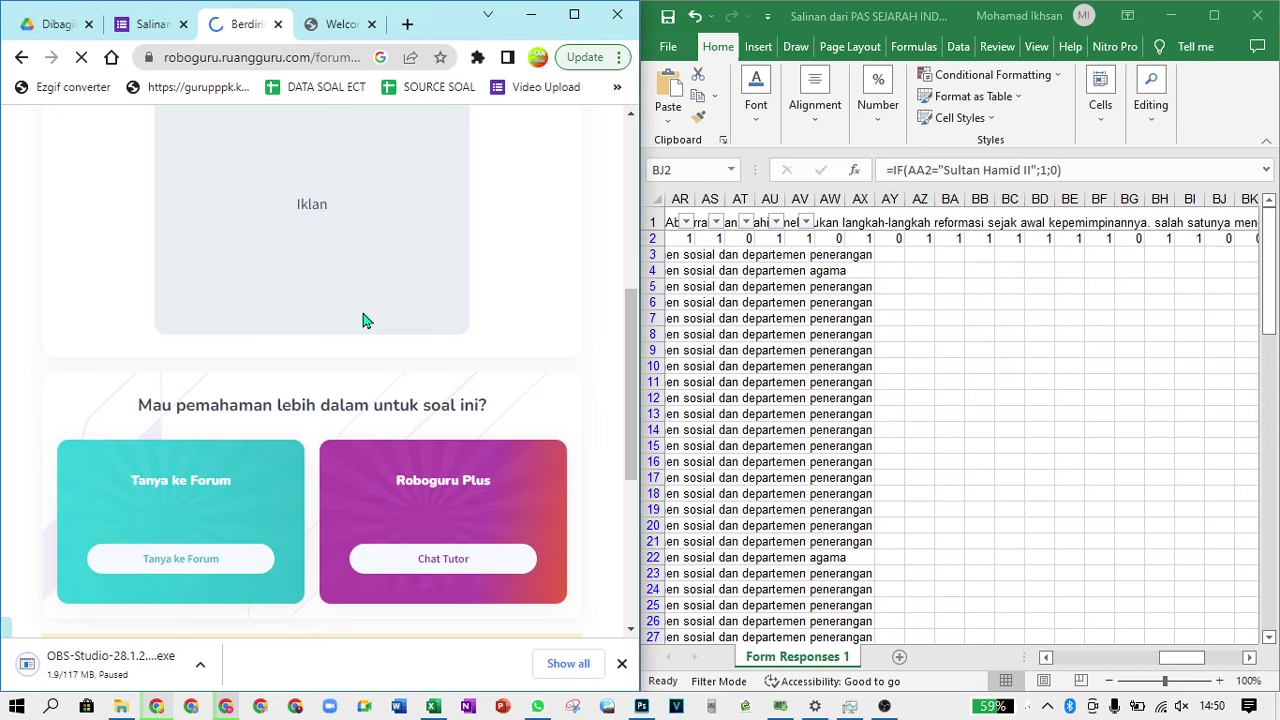
{"action": "scroll", "coordinate": [363, 320], "scroll_direction": "down", "scroll_amount": 3}
{"action": "scroll", "coordinate": [363, 320], "scroll_direction": "up", "scroll_amount": 8}
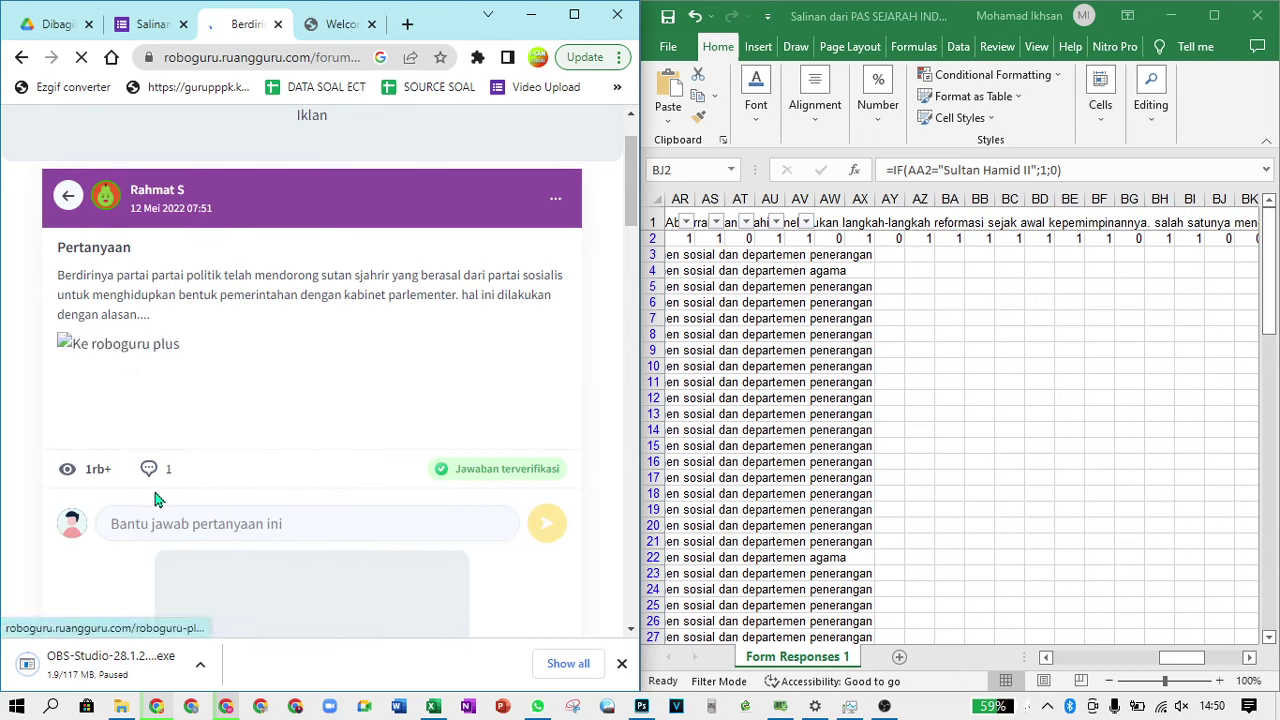
{"action": "scroll", "coordinate": [155, 497], "scroll_direction": "down", "scroll_amount": 3}
{"action": "scroll", "coordinate": [305, 462], "scroll_direction": "down", "scroll_amount": 1}
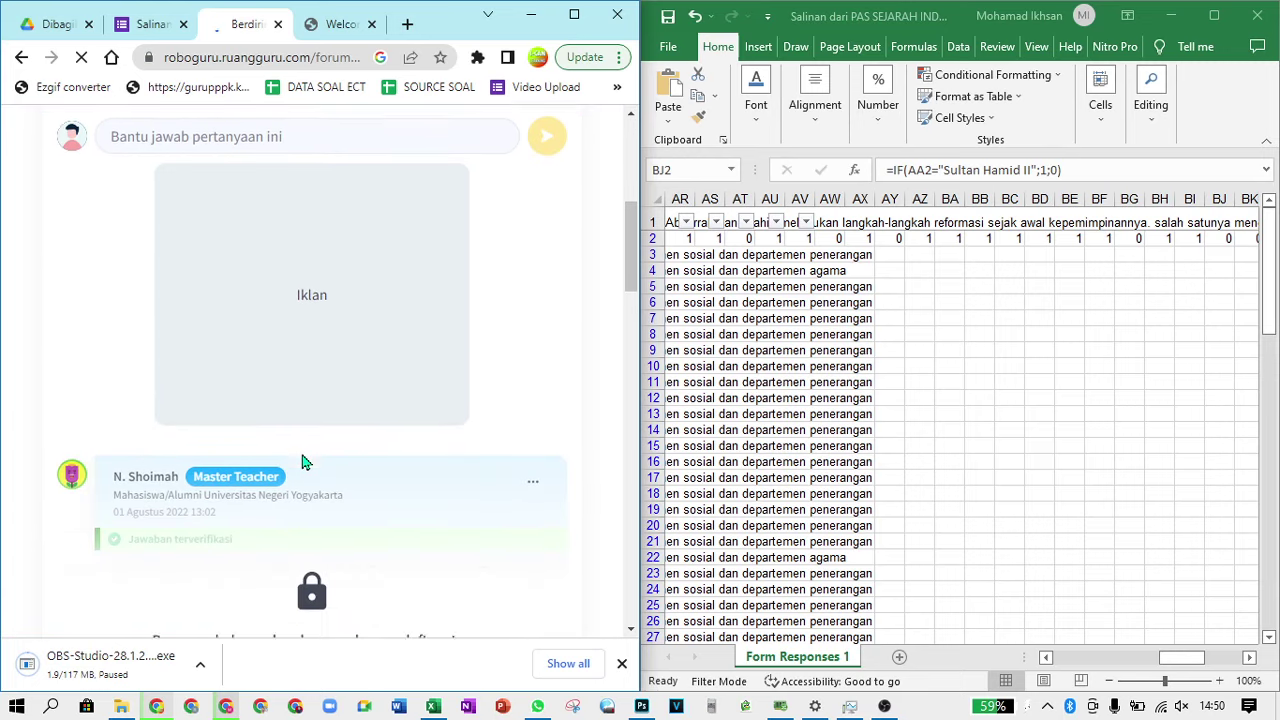
{"action": "scroll", "coordinate": [305, 462], "scroll_direction": "down", "scroll_amount": 2}
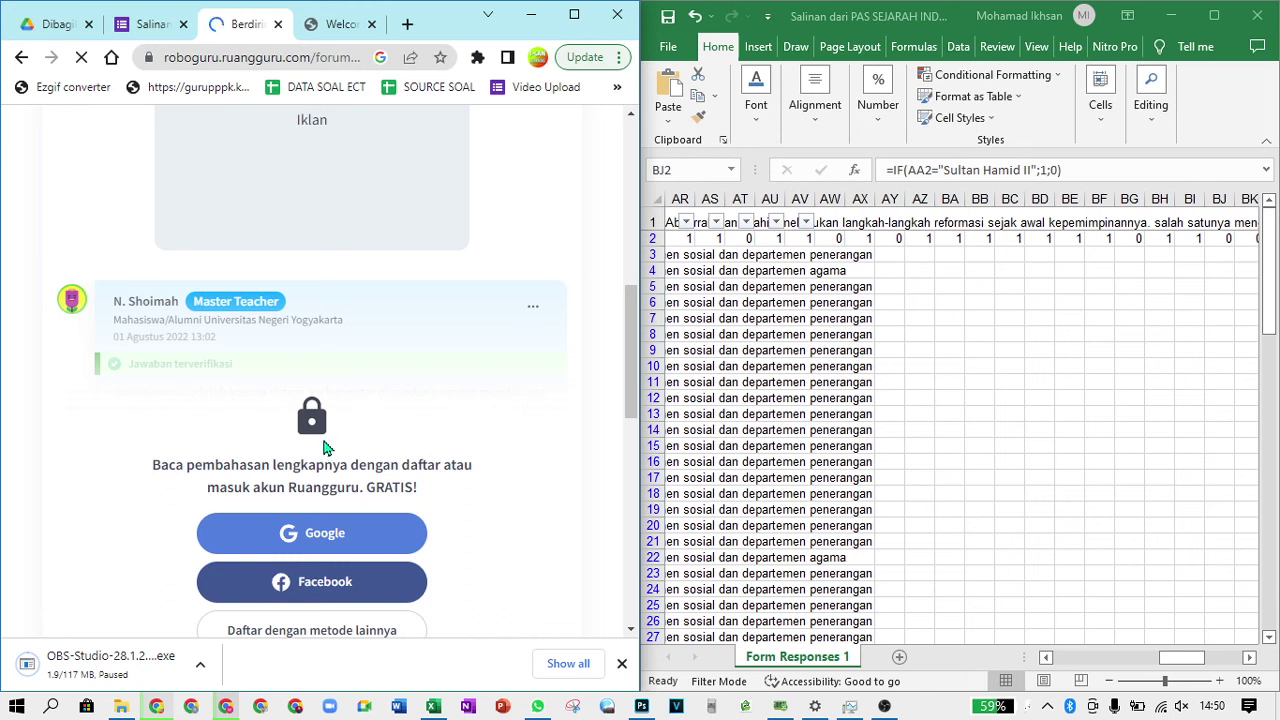
{"action": "scroll", "coordinate": [325, 447], "scroll_direction": "down", "scroll_amount": 1}
{"action": "scroll", "coordinate": [325, 447], "scroll_direction": "down", "scroll_amount": 2}
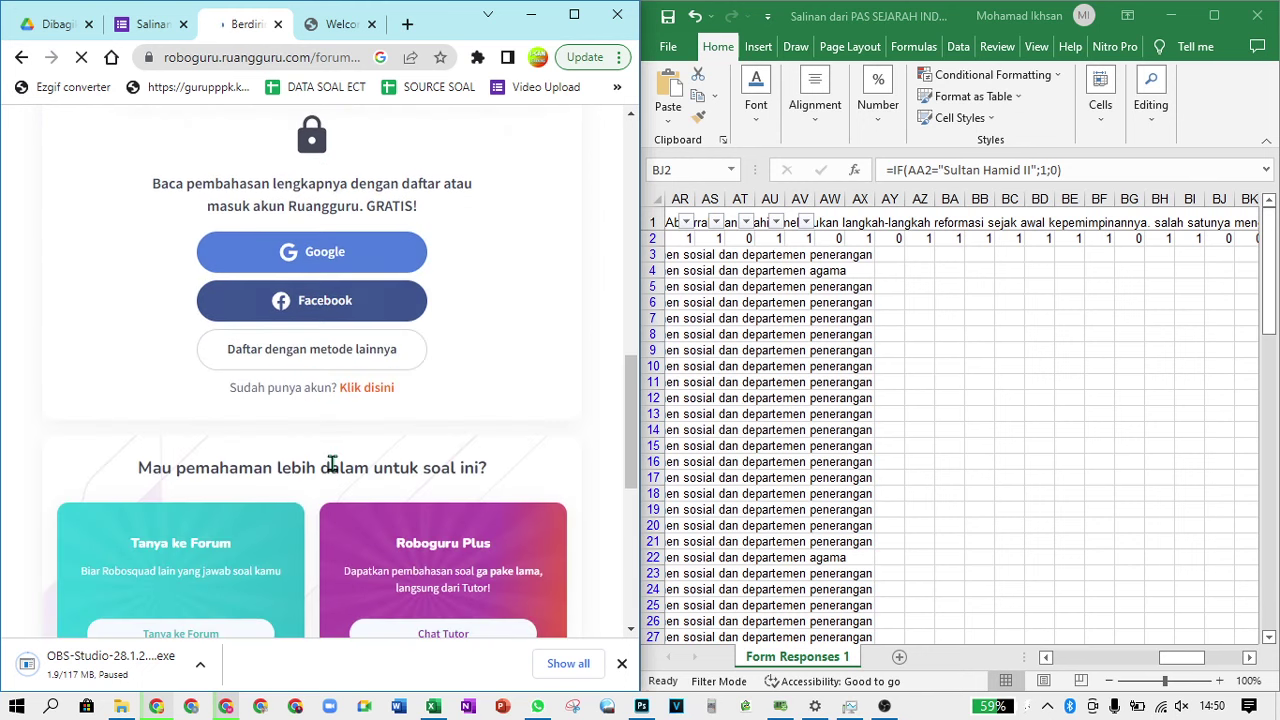
{"action": "scroll", "coordinate": [332, 465], "scroll_direction": "up", "scroll_amount": 6}
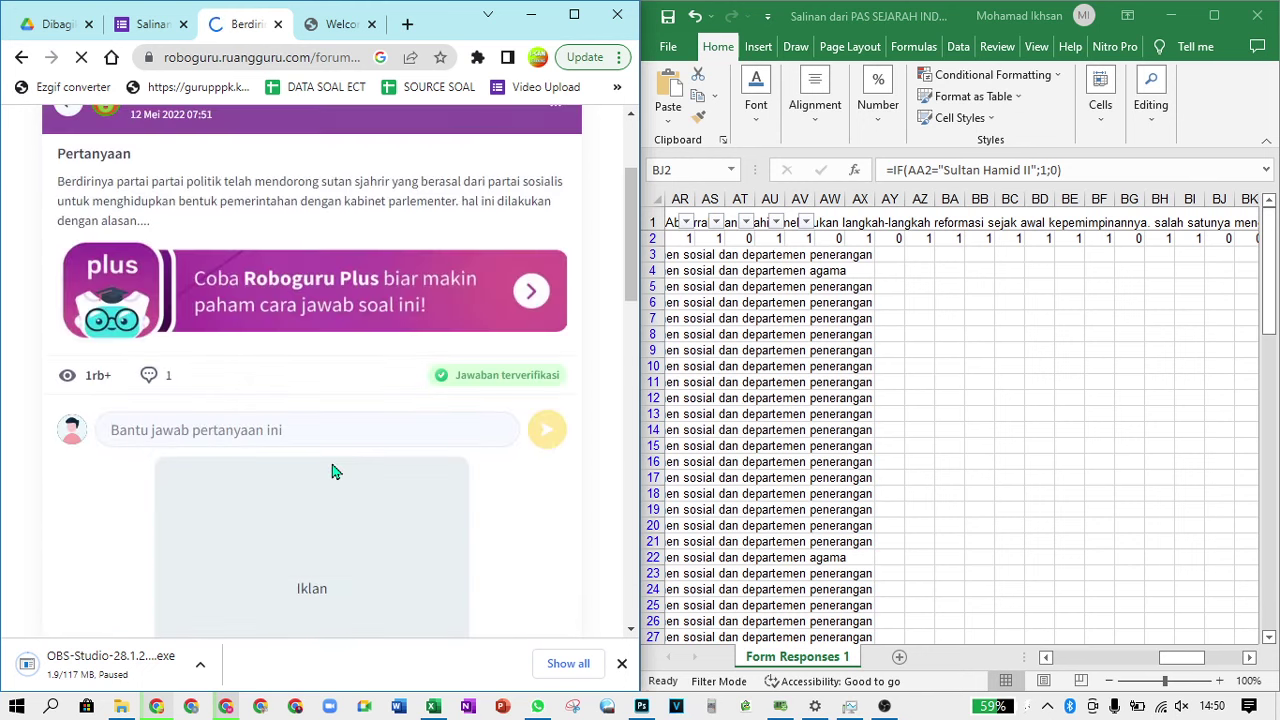
{"action": "scroll", "coordinate": [333, 465], "scroll_direction": "up", "scroll_amount": 1}
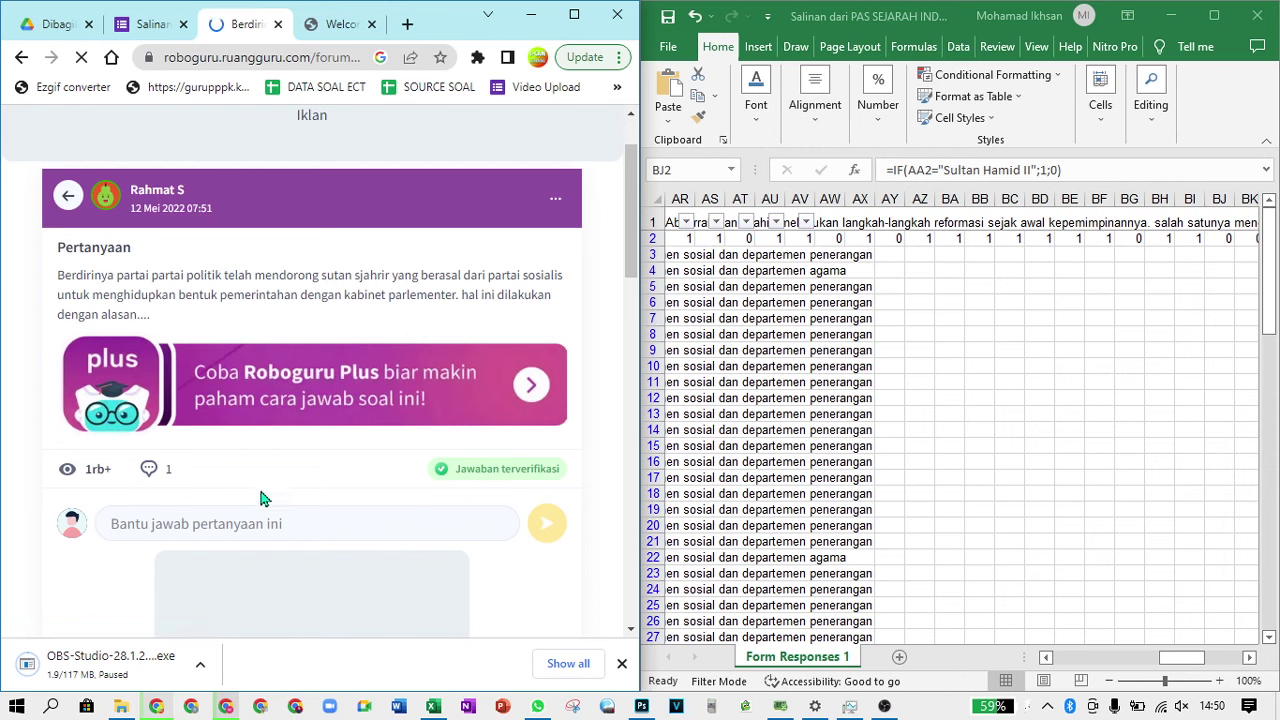
{"action": "scroll", "coordinate": [260, 530], "scroll_direction": "down", "scroll_amount": 6}
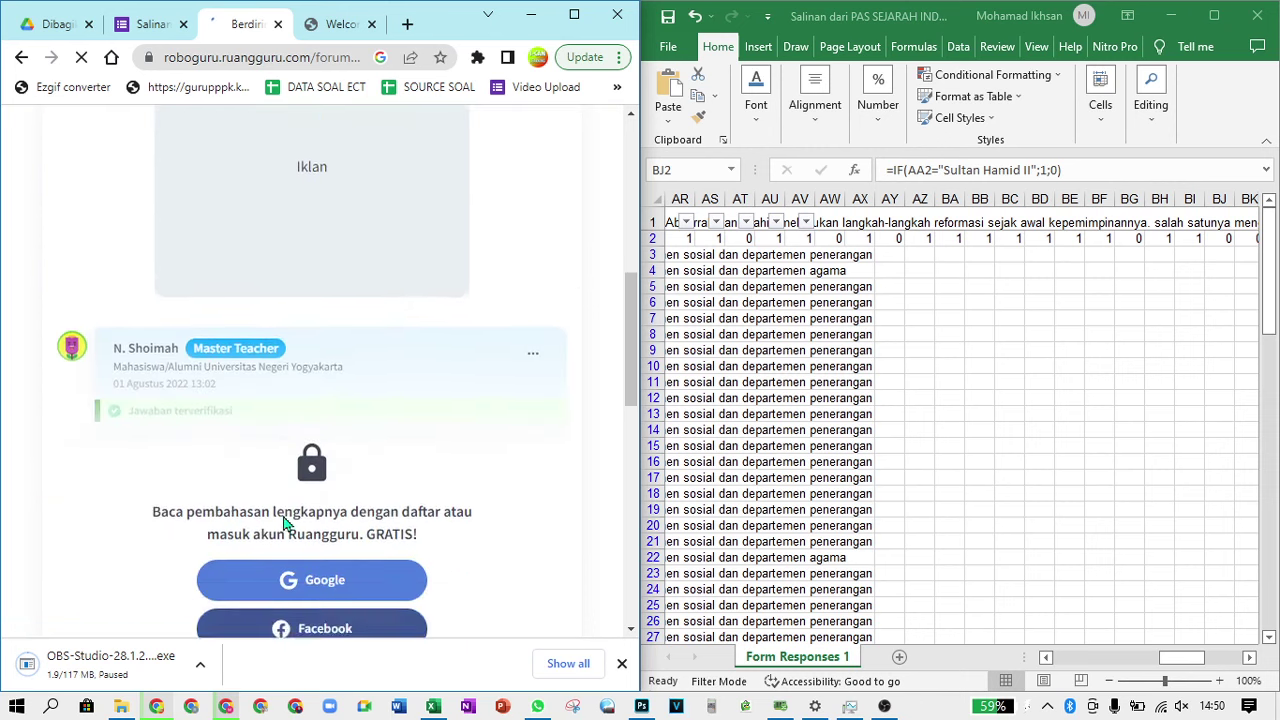
Sign in to Ruangguru with the Google account and read the verified answer to the Sutan Sjahrir question
{"action": "left_click", "coordinate": [328, 445]}
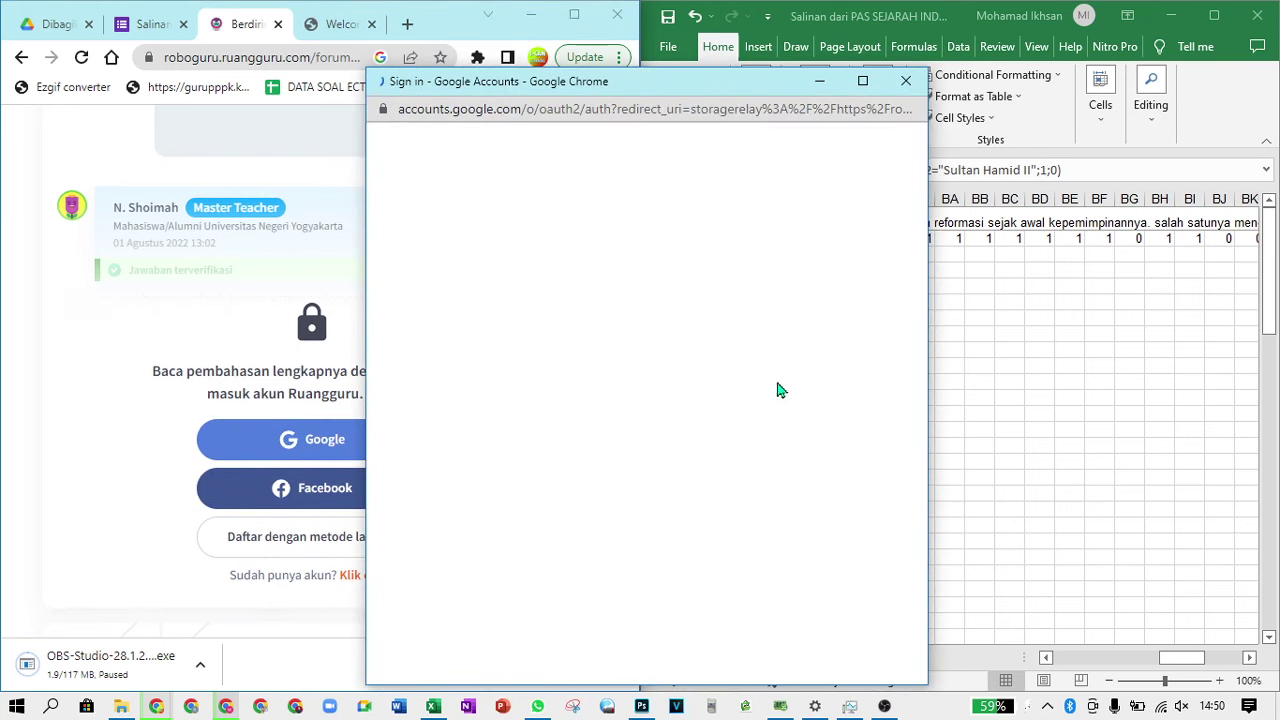
{"action": "left_click", "coordinate": [568, 326]}
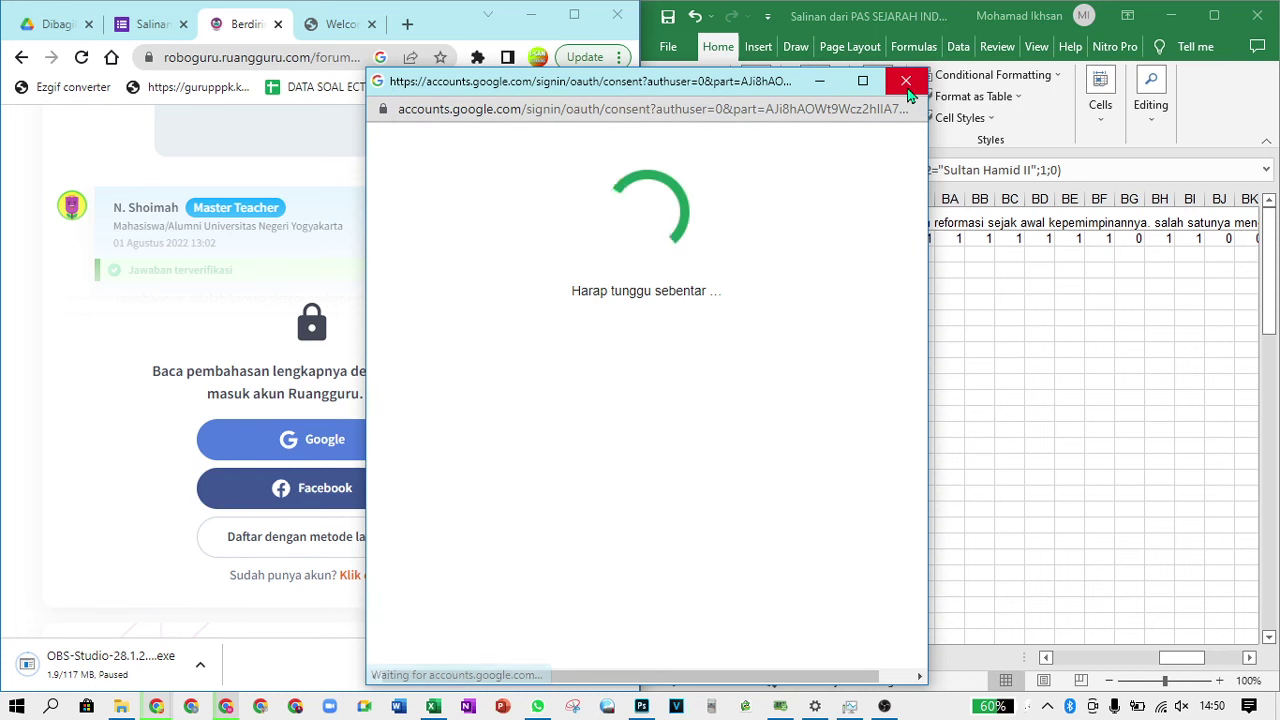
{"action": "left_click", "coordinate": [906, 82]}
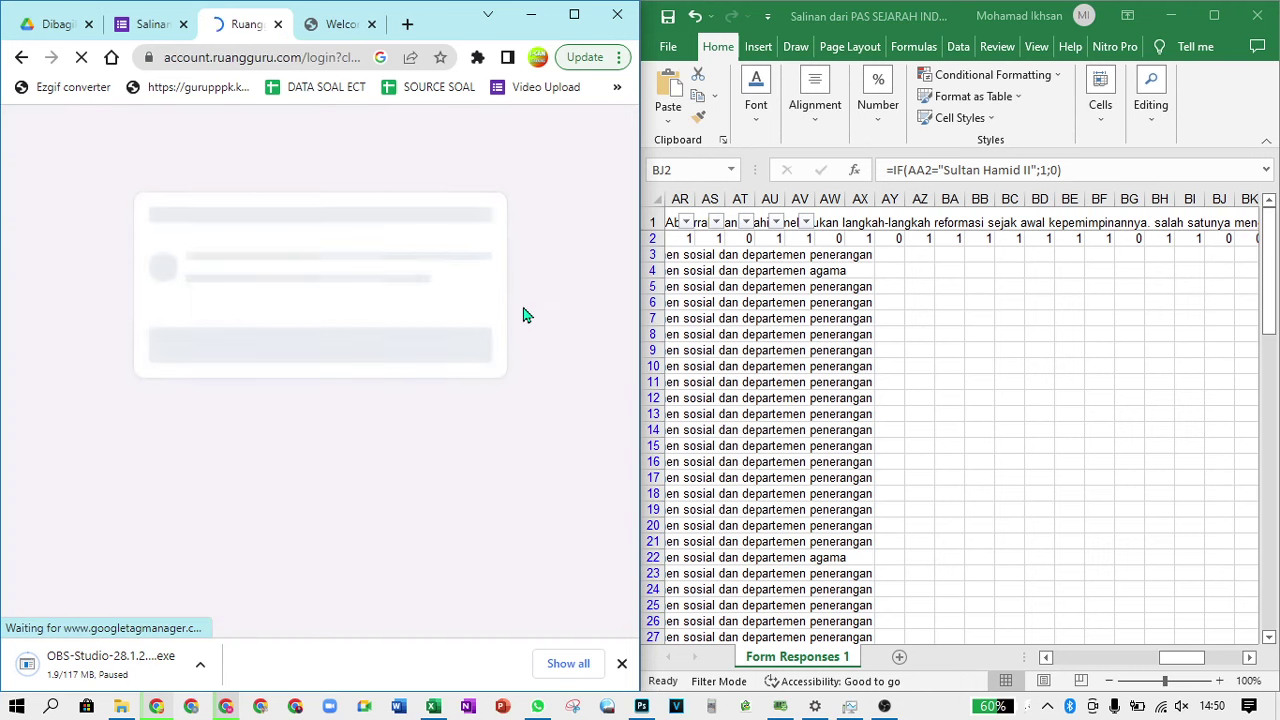
{"action": "left_click", "coordinate": [470, 321]}
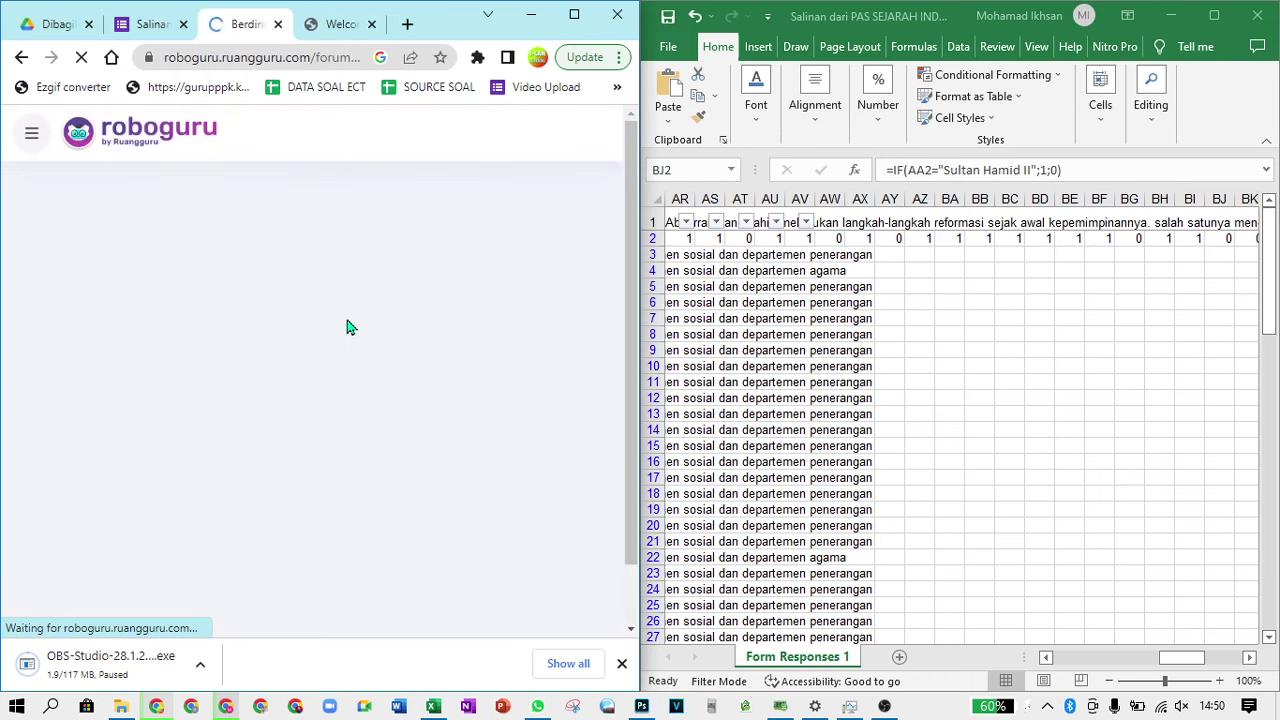
{"action": "scroll", "coordinate": [334, 376], "scroll_direction": "down", "scroll_amount": 5}
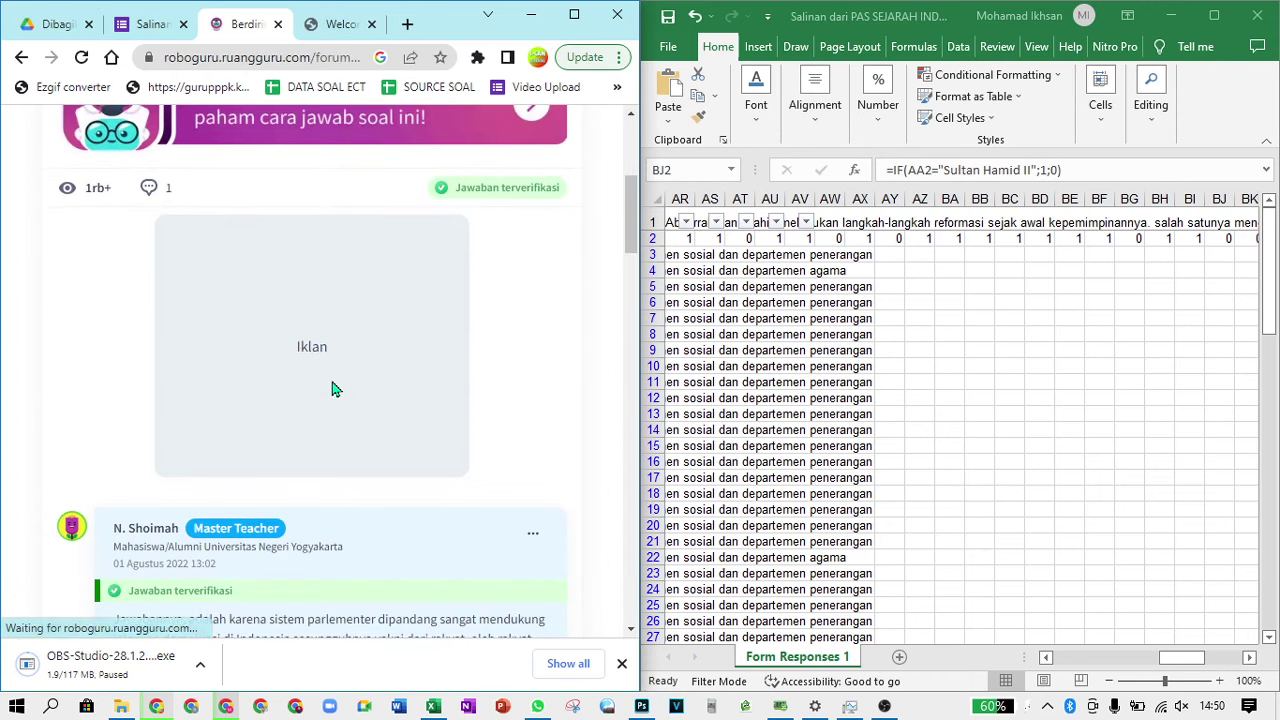
{"action": "scroll", "coordinate": [334, 388], "scroll_direction": "down", "scroll_amount": 1}
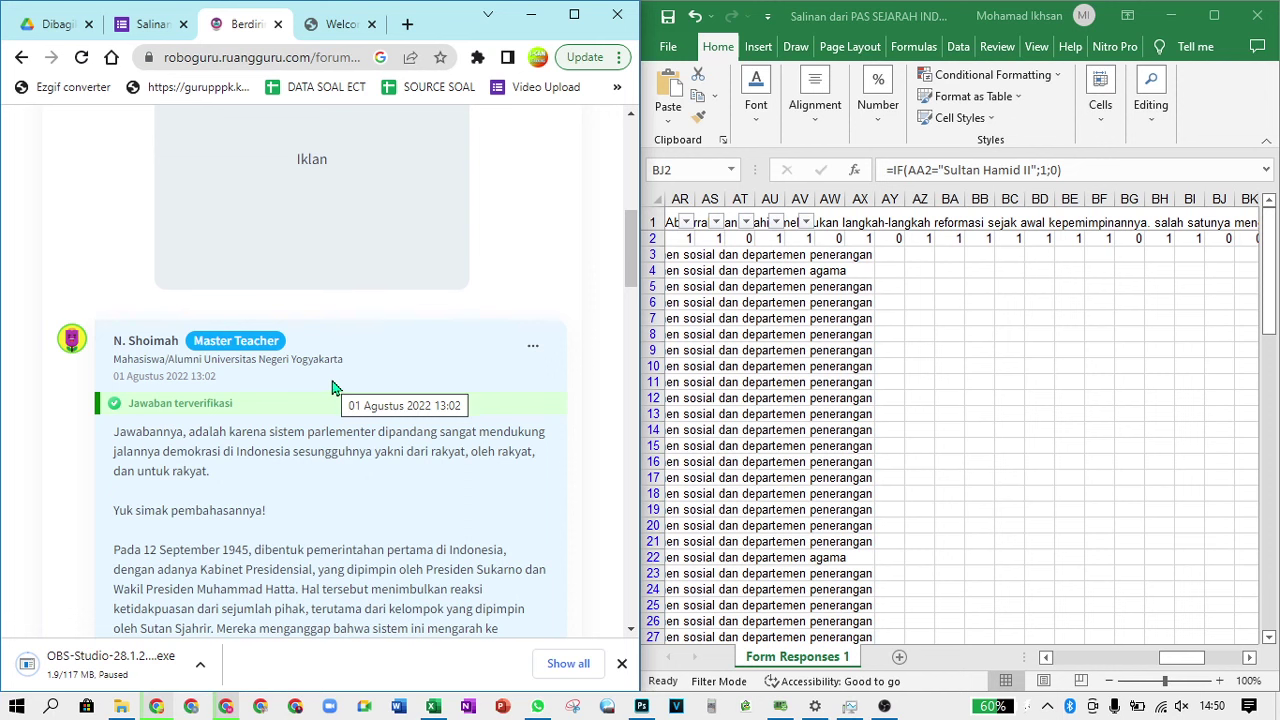
{"action": "scroll", "coordinate": [334, 388], "scroll_direction": "down", "scroll_amount": 1}
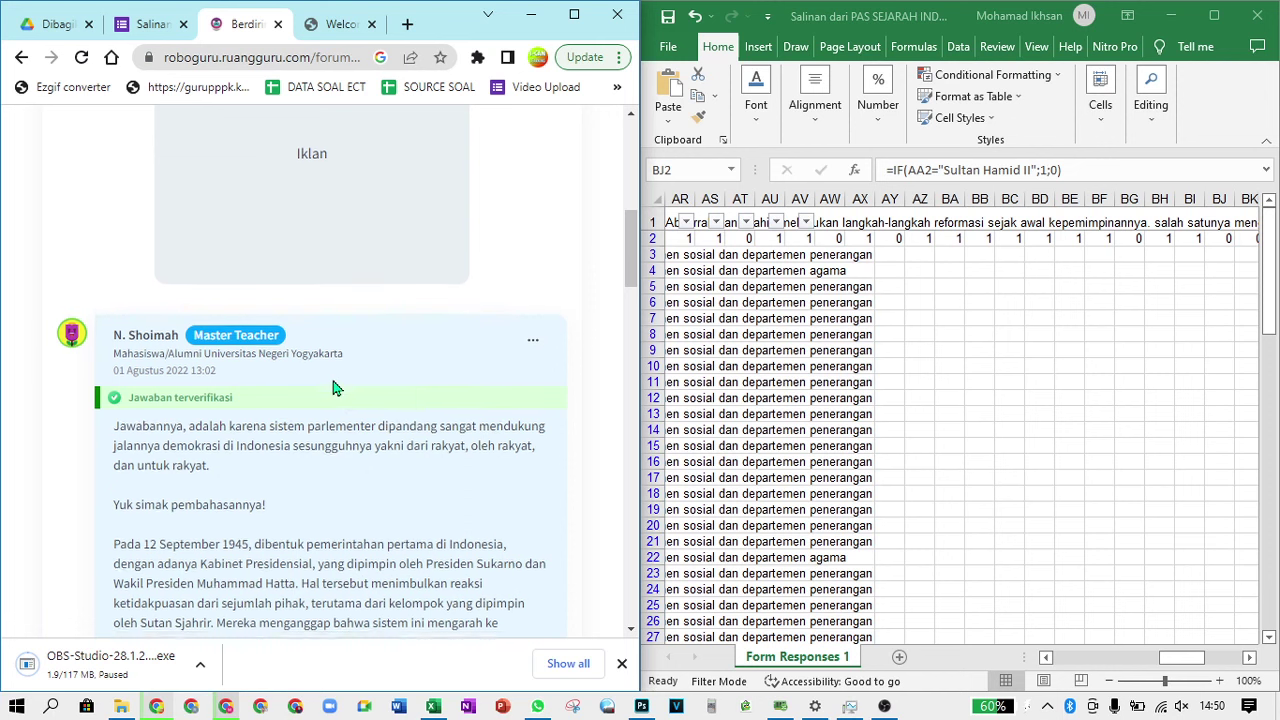
Return to the form and mark "sesuai dengan Pancasila dan UUD 1945" as the Sutan Sjahrir question's correct answer, finishing the answer key
{"action": "left_click", "coordinate": [155, 24]}
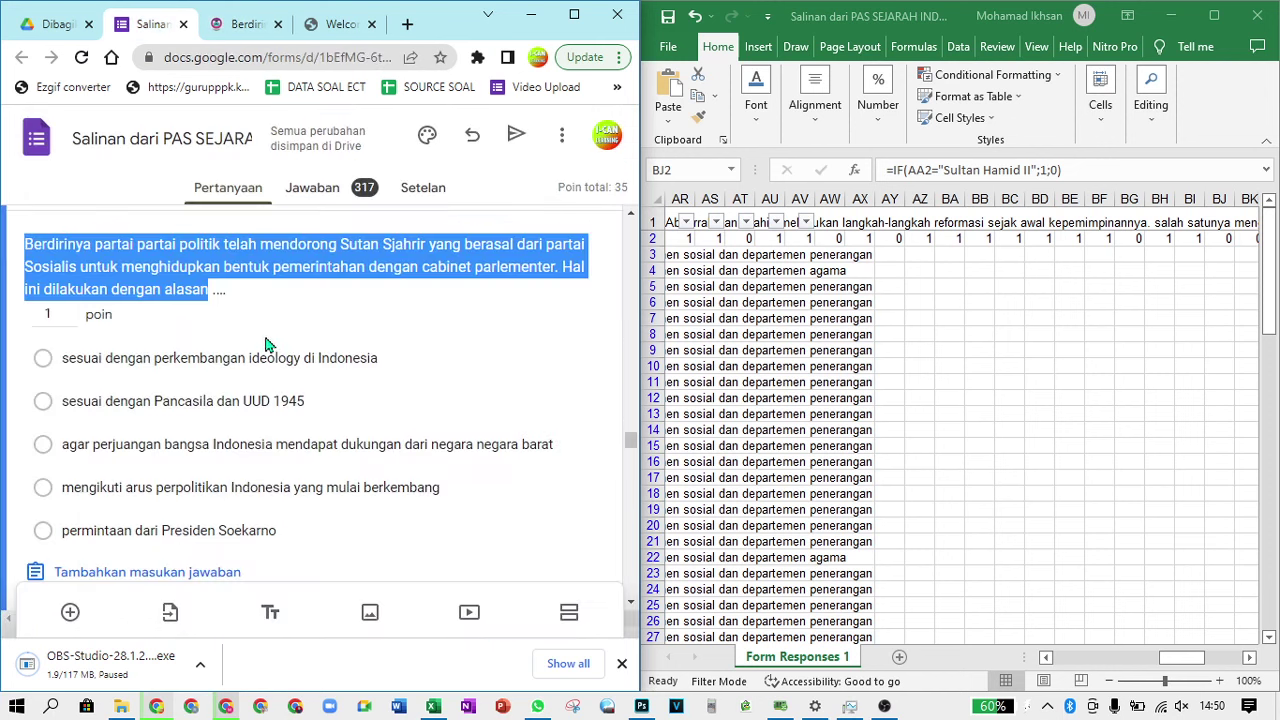
{"action": "left_click", "coordinate": [300, 404]}
{"action": "scroll", "coordinate": [290, 452], "scroll_direction": "down", "scroll_amount": 3}
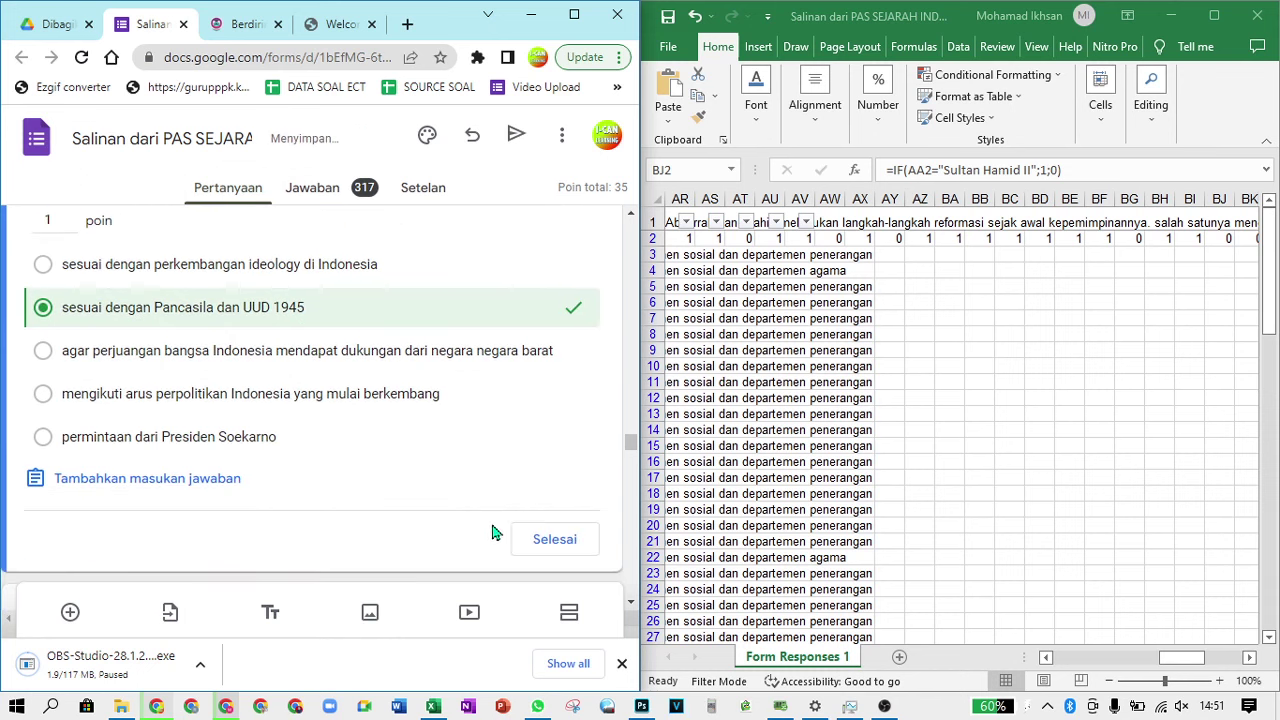
{"action": "left_click", "coordinate": [553, 537]}
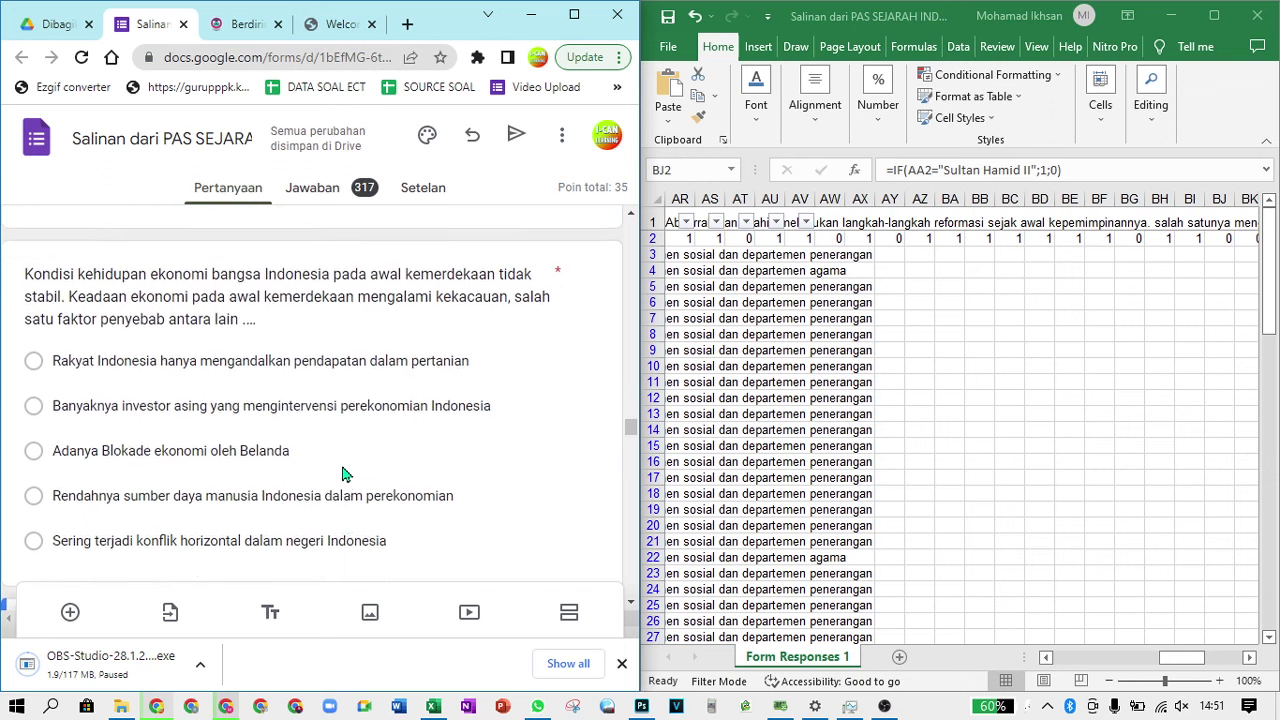
Replace the answer text in BJ2's IF formula with the form's marked option, "sesuai dengan Pancasila dan UUD 1945"
{"action": "scroll", "coordinate": [333, 474], "scroll_direction": "down", "scroll_amount": 4}
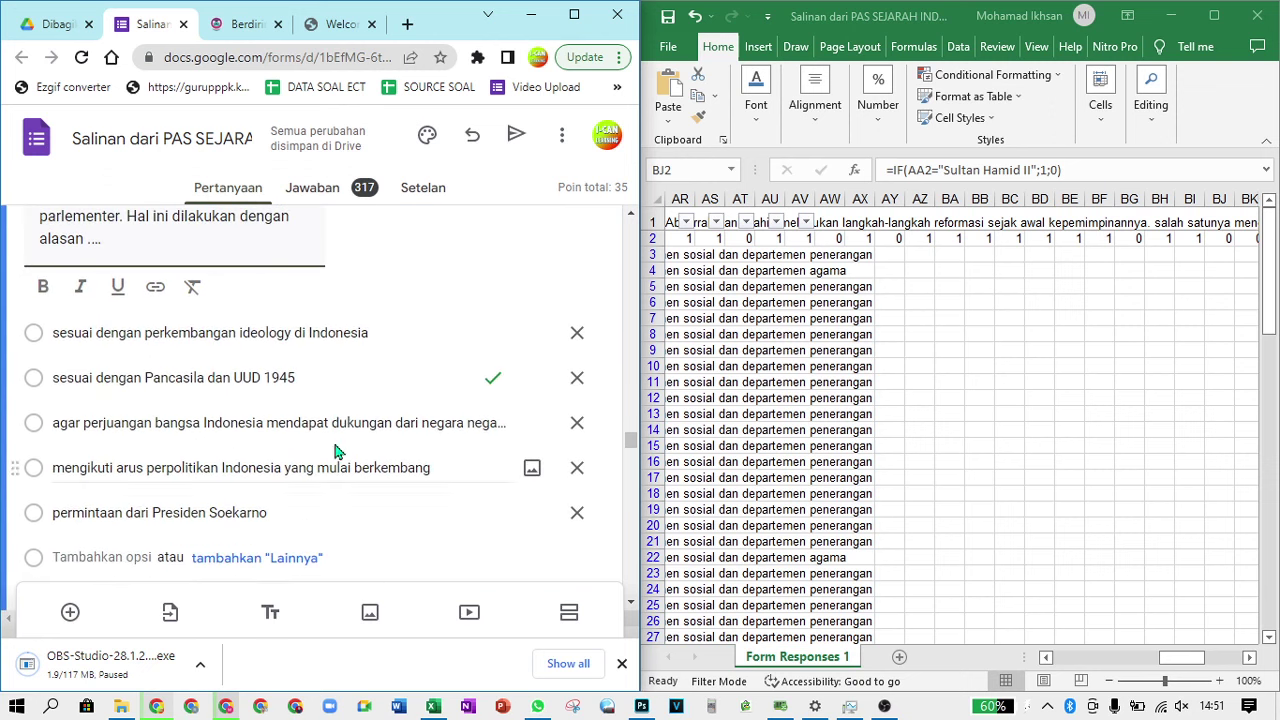
{"action": "left_click", "coordinate": [337, 379]}
{"action": "key", "text": "ctrl+c"}
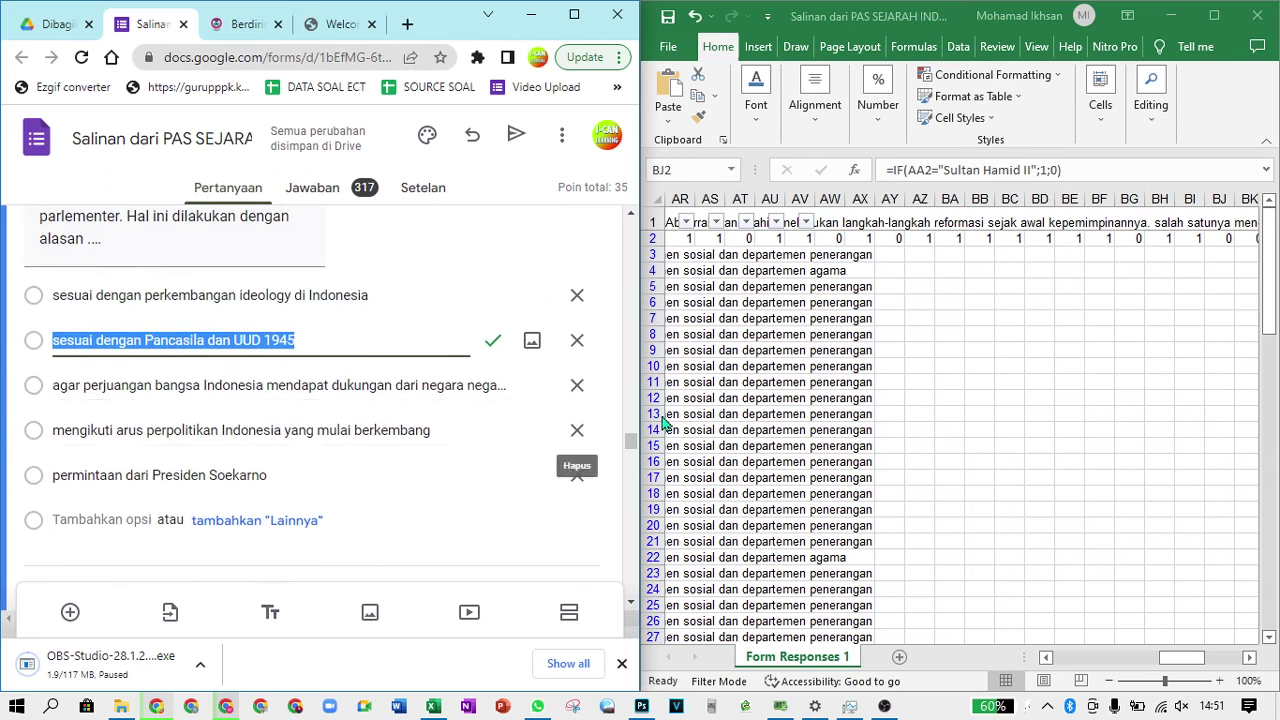
{"action": "left_click", "coordinate": [1026, 170]}
{"action": "left_click_drag", "start_coordinate": [1030, 170], "coordinate": [943, 170]}
{"action": "key", "text": "ctrl+v"}
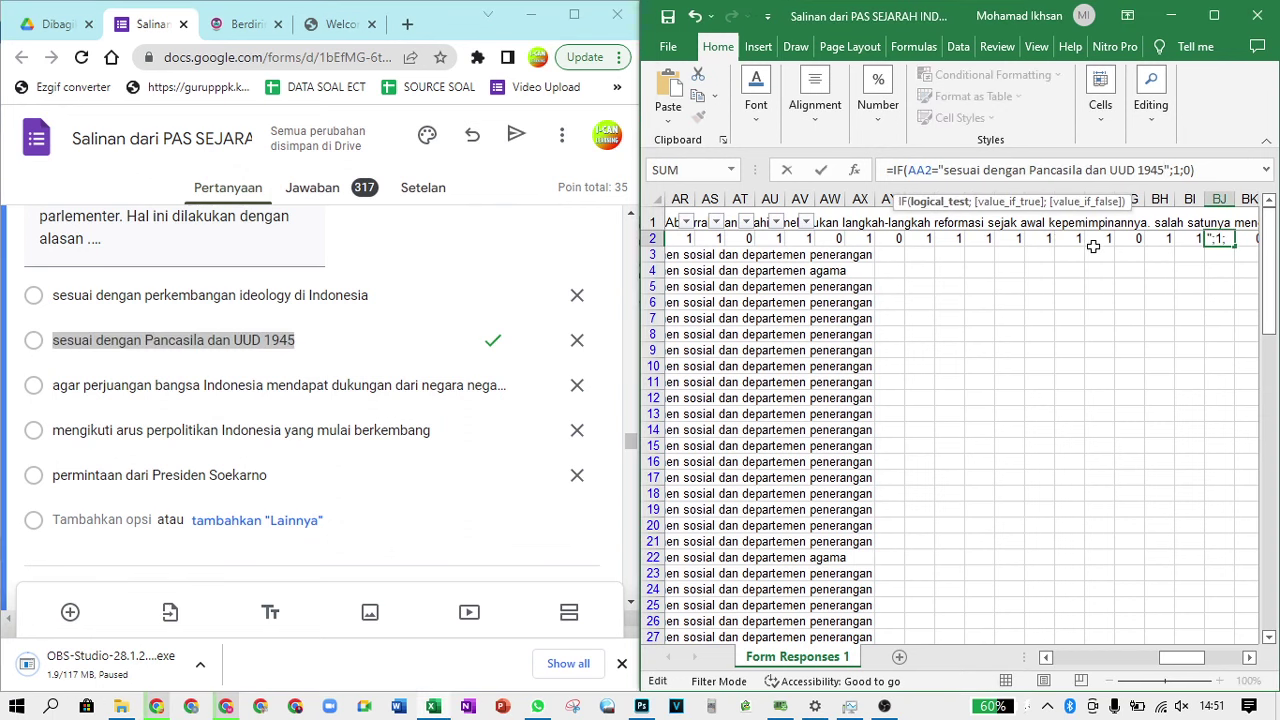
{"action": "key", "text": "Return"}
Replace the answer text in BK2's IF formula with the 1966 question's correct option, "Hendrawan Sie"
{"action": "left_click", "coordinate": [1165, 238]}
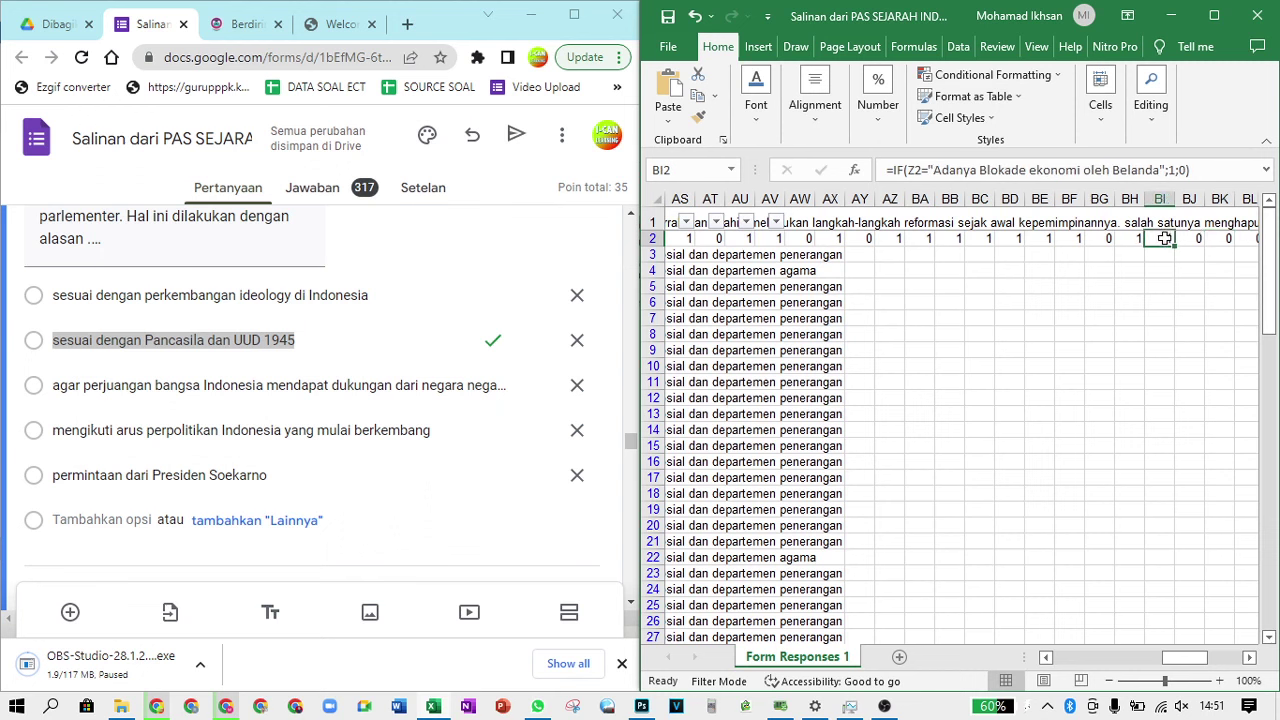
{"action": "left_click", "coordinate": [1220, 238]}
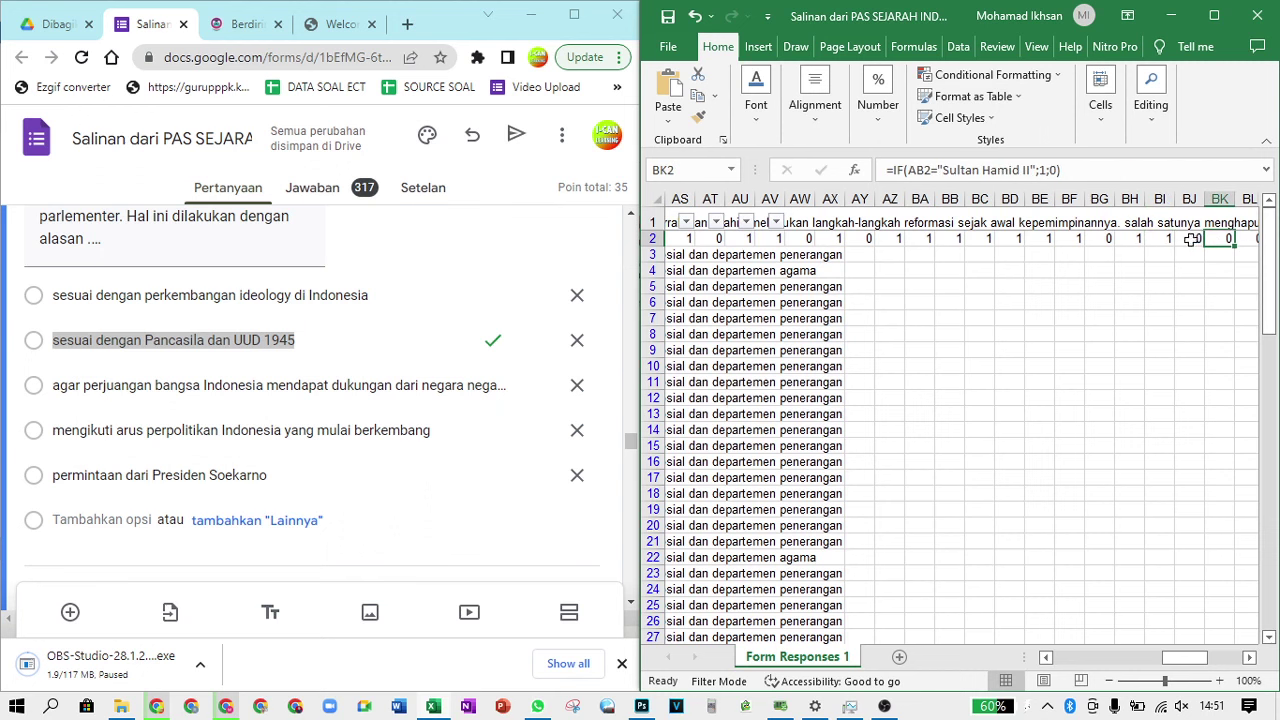
{"action": "scroll", "coordinate": [420, 343], "scroll_direction": "down", "scroll_amount": 8}
{"action": "left_click", "coordinate": [375, 349]}
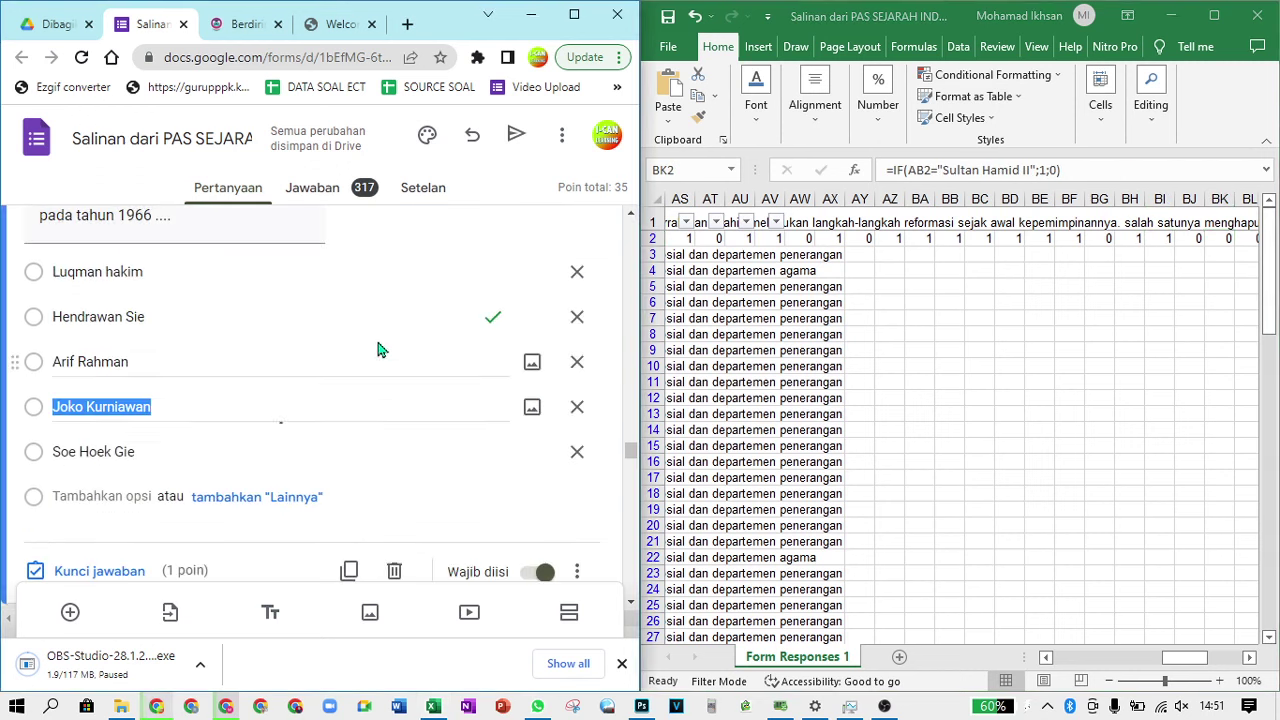
{"action": "left_click", "coordinate": [290, 319]}
{"action": "key", "text": "ctrl+c"}
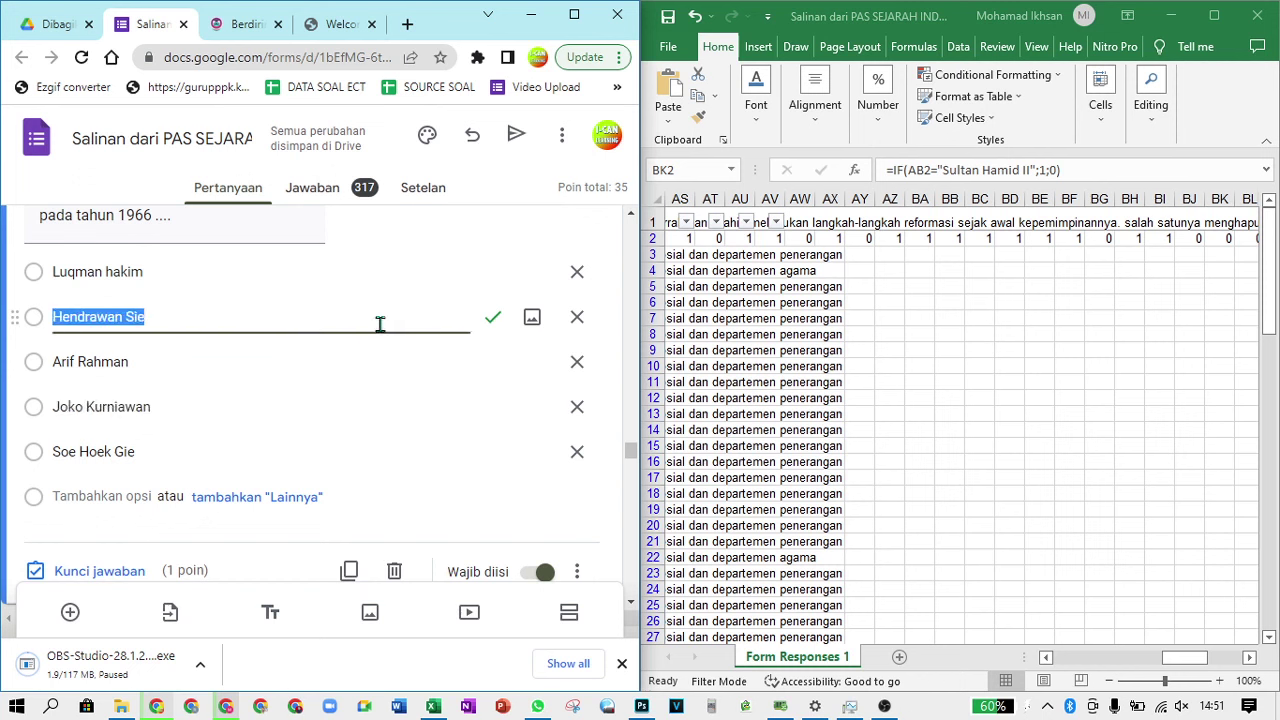
{"action": "left_click", "coordinate": [1032, 170]}
{"action": "left_click_drag", "start_coordinate": [1031, 170], "coordinate": [945, 170]}
{"action": "key", "text": "ctrl+v"}
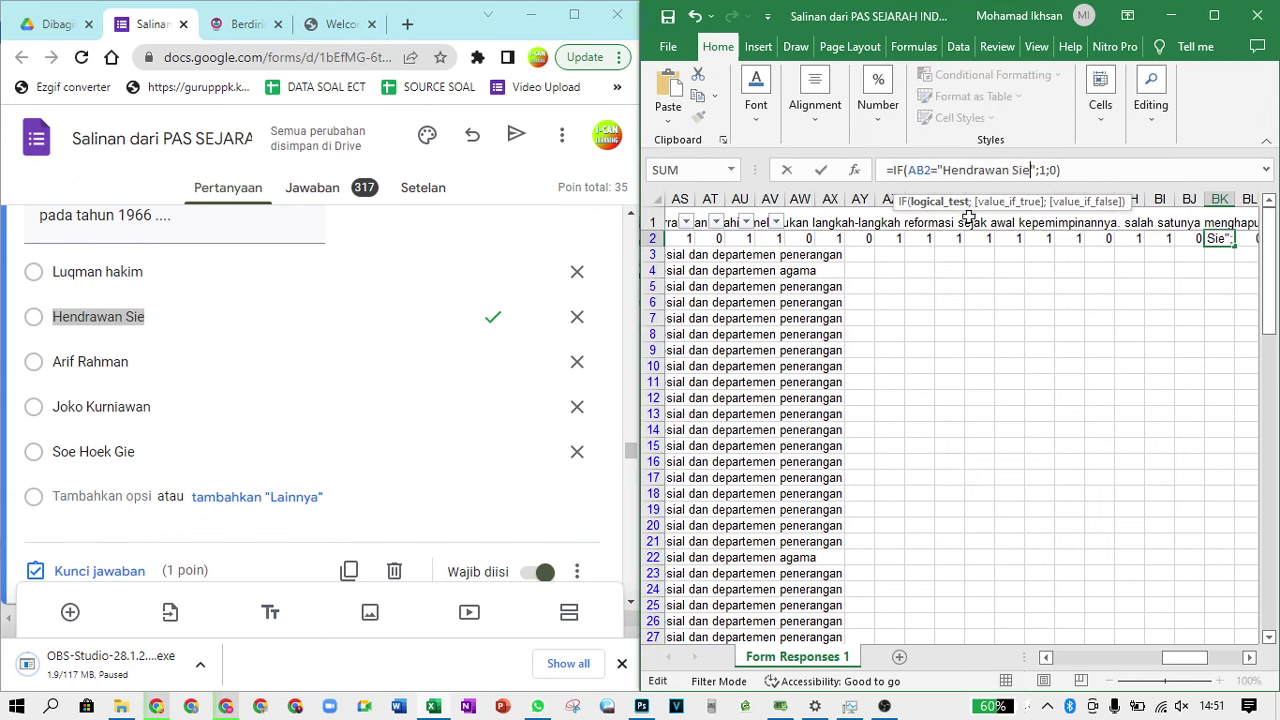
{"action": "key", "text": "Tab"}
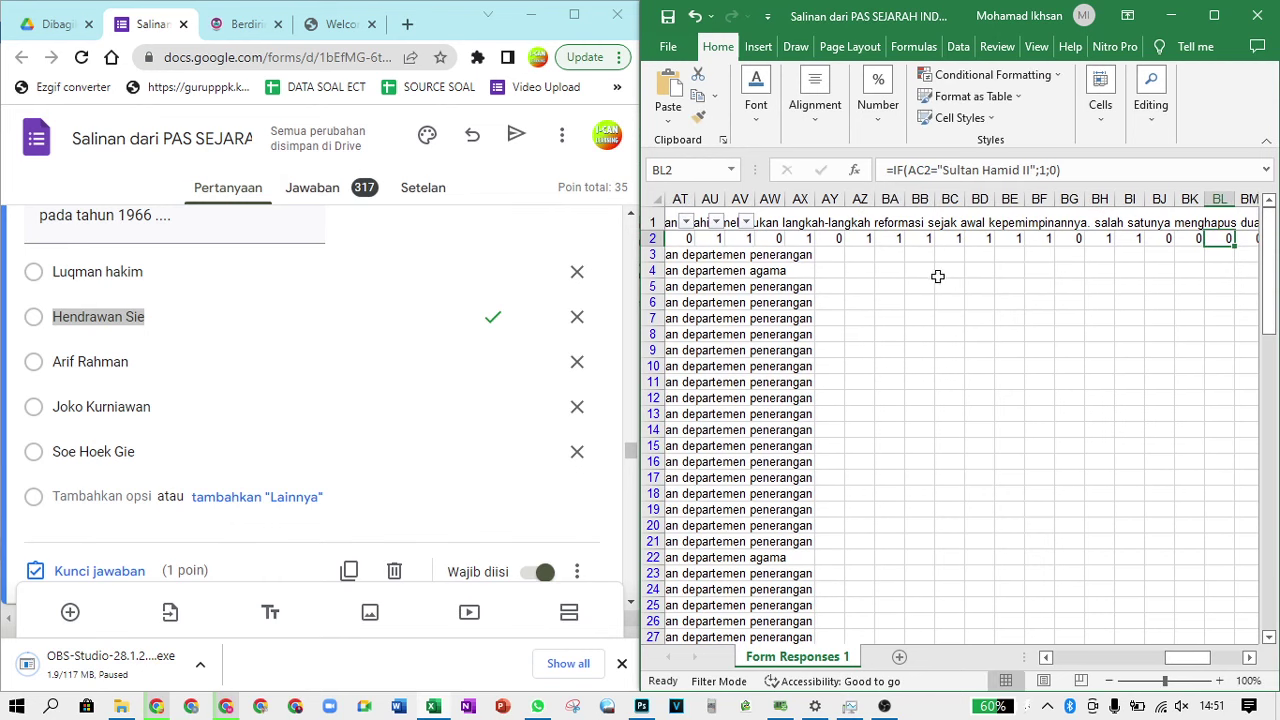
Replace the answer text in BL2's IF formula with the Jakarta Accord question's correct option, "Malaysia"
{"action": "scroll", "coordinate": [340, 330], "scroll_direction": "down", "scroll_amount": 3}
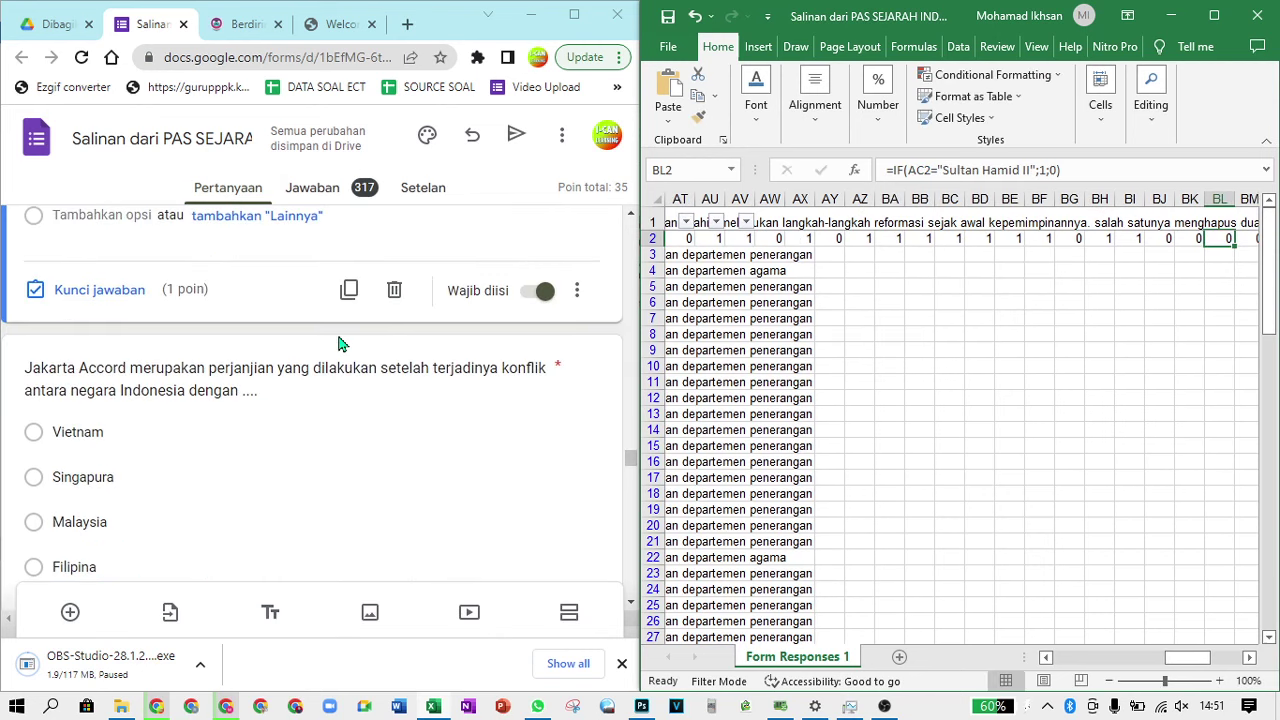
{"action": "left_click", "coordinate": [289, 401]}
{"action": "left_click", "coordinate": [251, 423]}
{"action": "key", "text": "ctrl+c"}
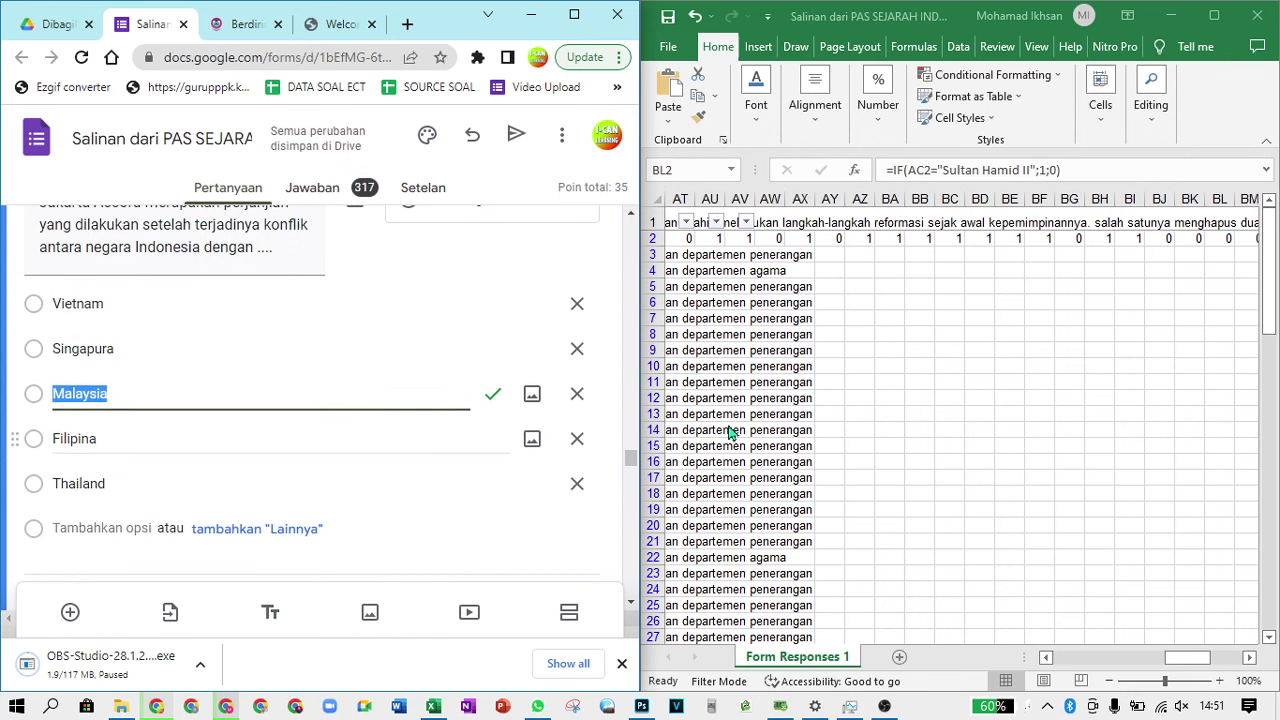
{"action": "left_click", "coordinate": [1030, 170]}
{"action": "left_click_drag", "start_coordinate": [1030, 170], "coordinate": [944, 170]}
{"action": "key", "text": "ctrl+v"}
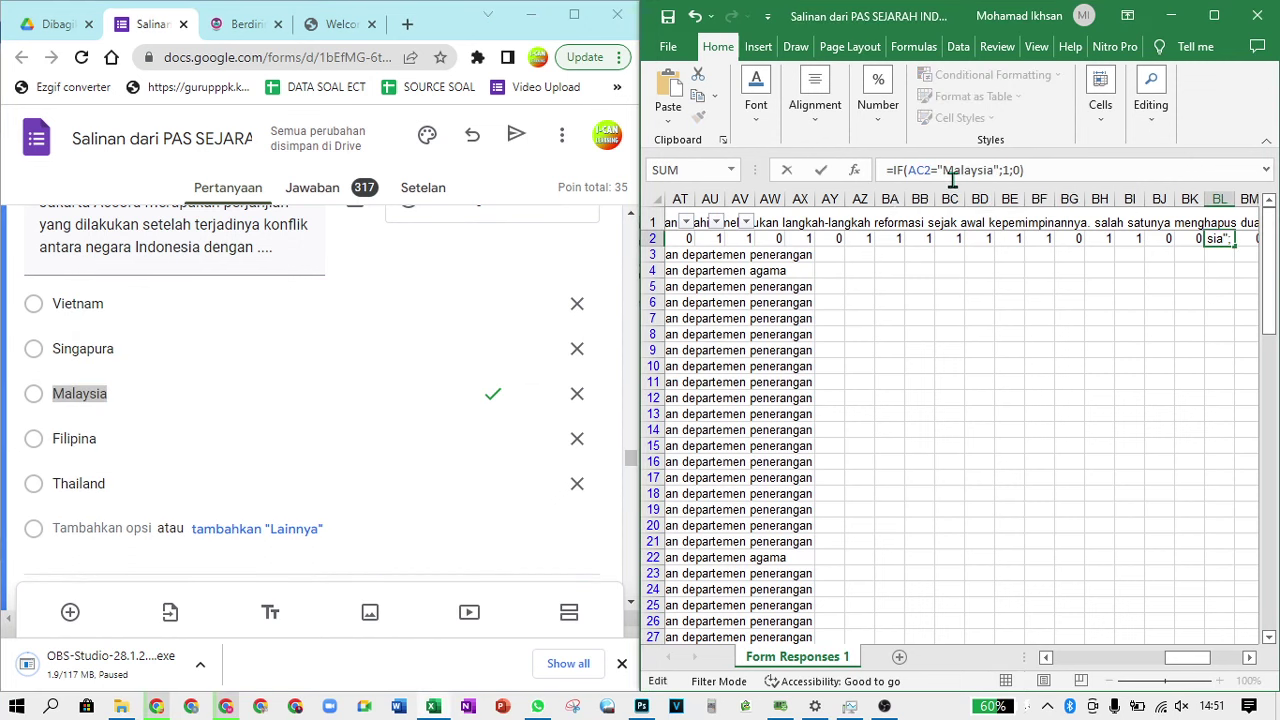
{"action": "key", "text": "Tab"}
Replace the answer text in BM2's IF formula with the Orde Lama economic failure question's correct option, "Penolakan bantuan keuangan untuk Indonesia oleh IMF"
{"action": "scroll", "coordinate": [383, 415], "scroll_direction": "down", "scroll_amount": 2}
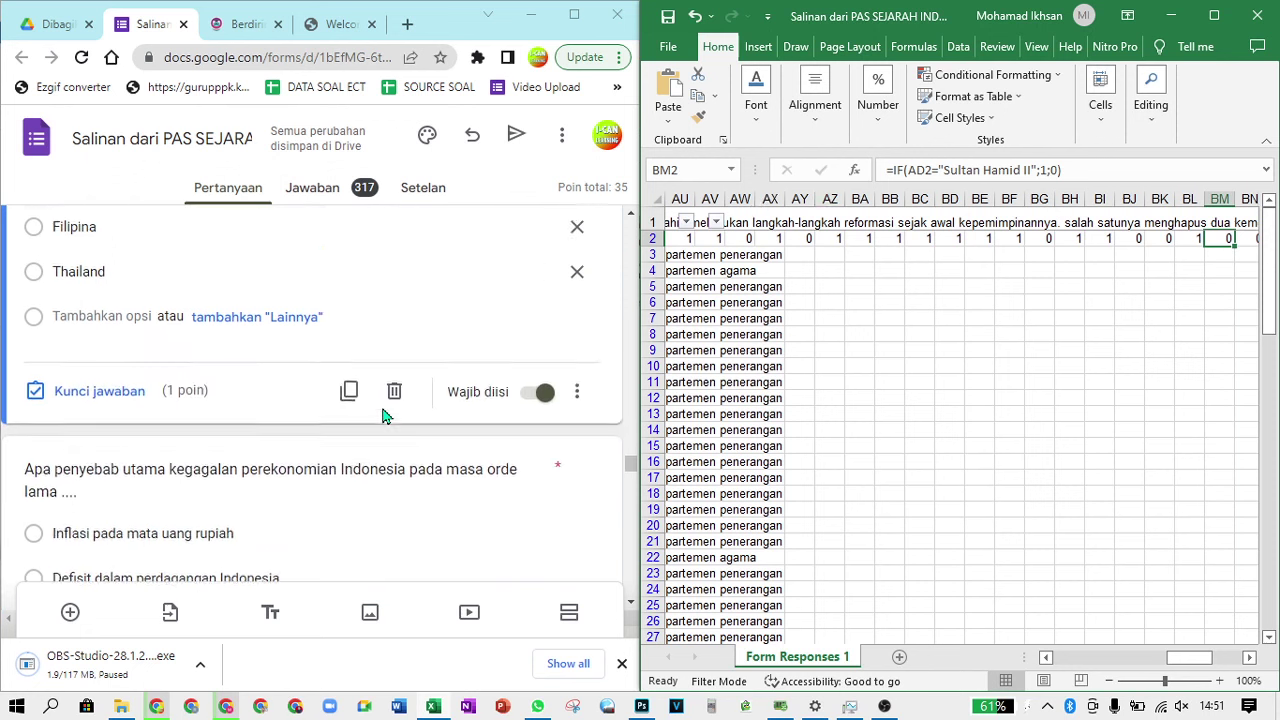
{"action": "scroll", "coordinate": [385, 415], "scroll_direction": "down", "scroll_amount": 1}
{"action": "left_click", "coordinate": [370, 412]}
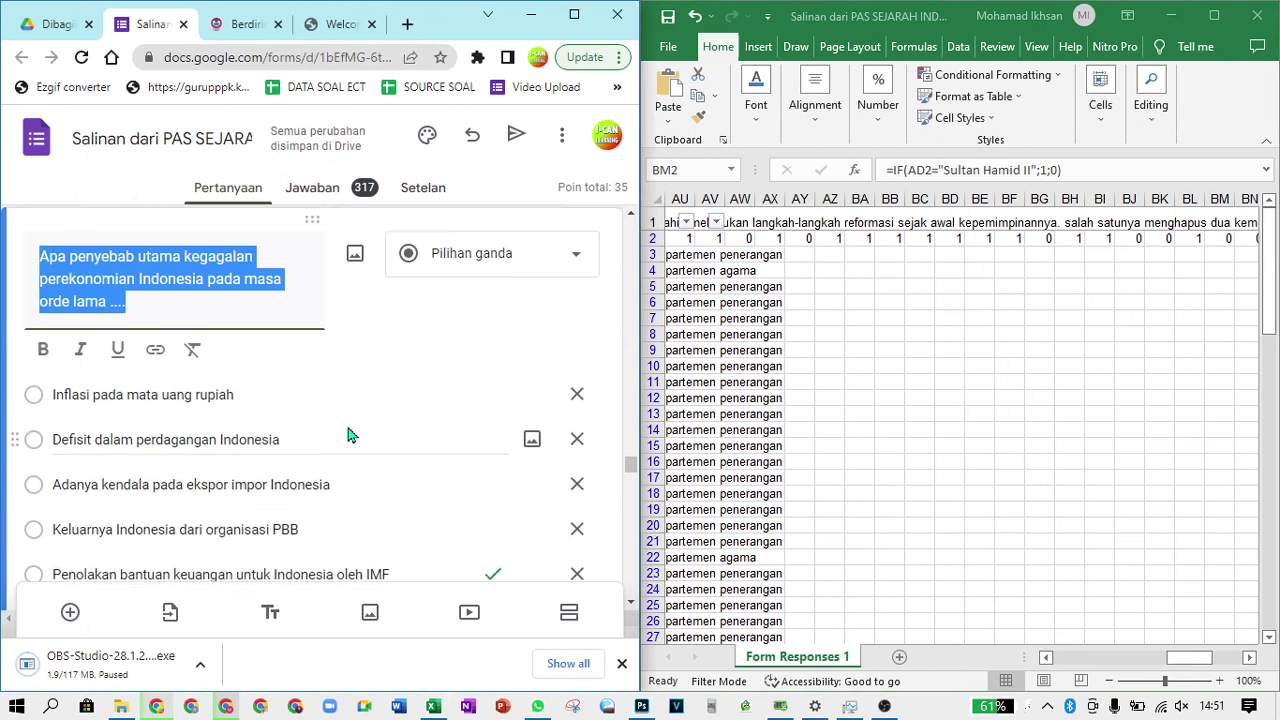
{"action": "scroll", "coordinate": [349, 437], "scroll_direction": "down", "scroll_amount": 1}
{"action": "left_click", "coordinate": [400, 480]}
{"action": "key", "text": "ctrl+c"}
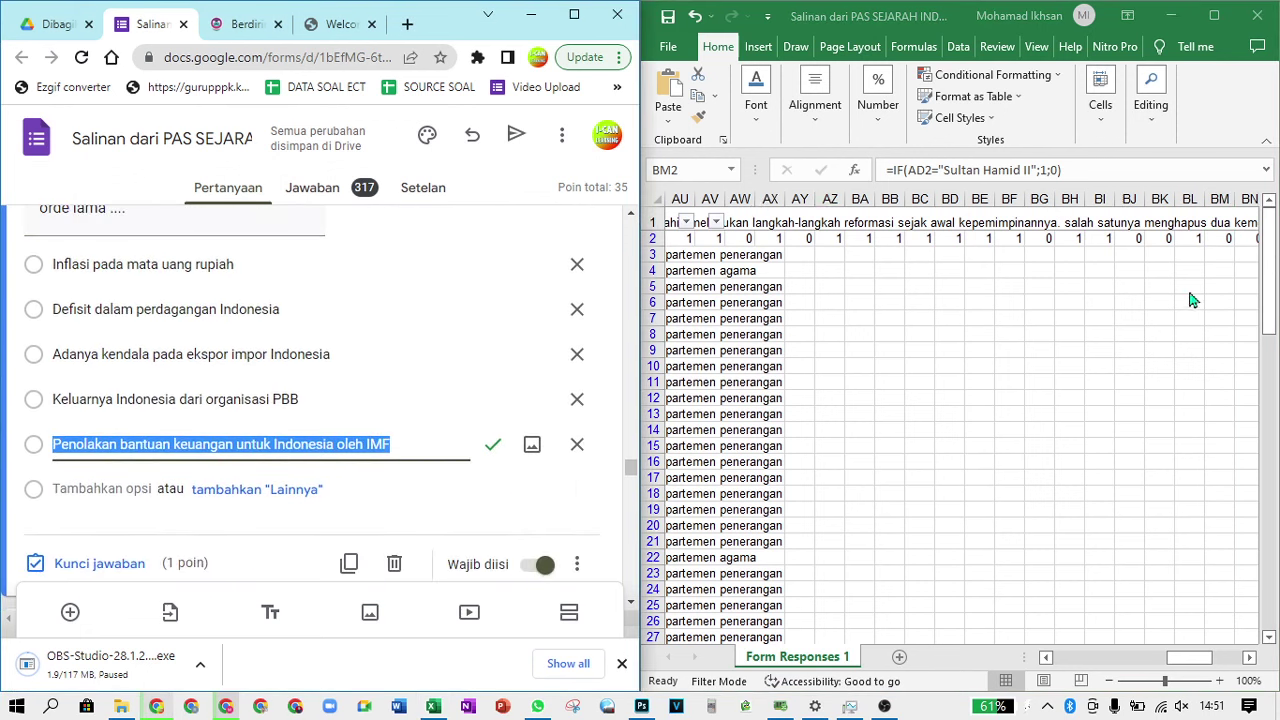
{"action": "left_click", "coordinate": [1031, 172]}
{"action": "left_click_drag", "start_coordinate": [1033, 172], "coordinate": [948, 172]}
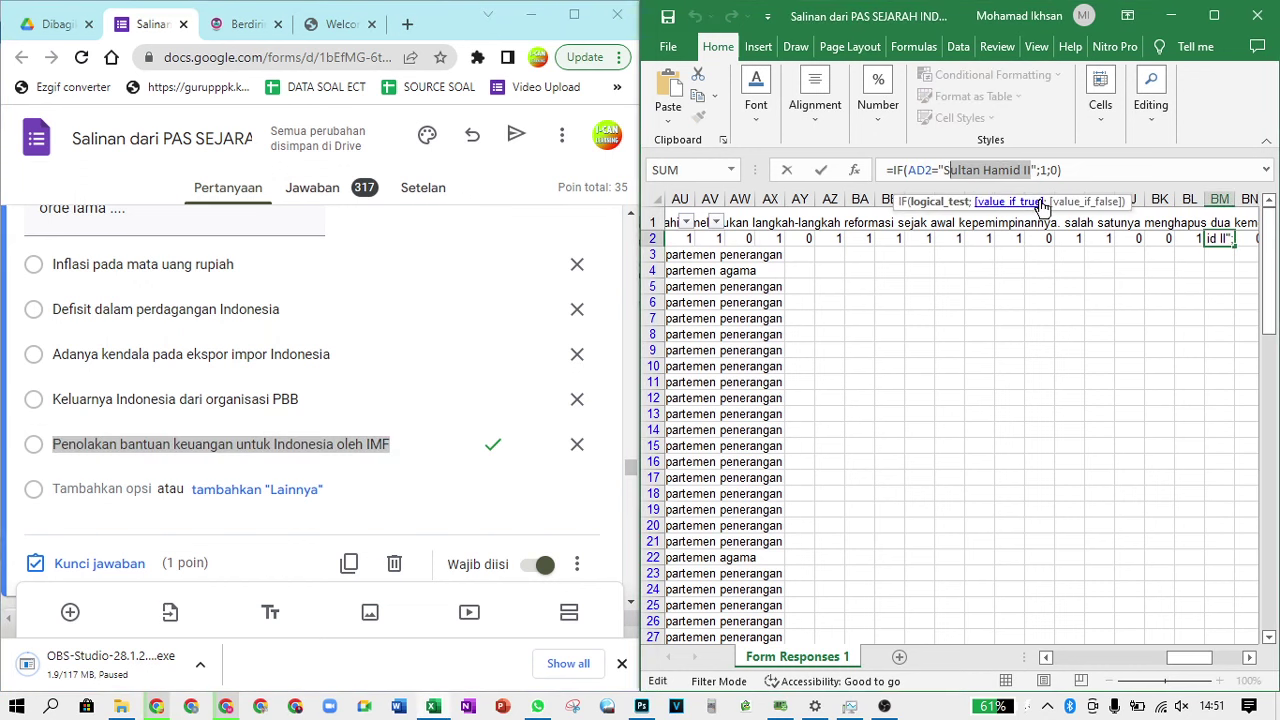
{"action": "key", "text": "BackSpace"}
{"action": "key", "text": "BackSpace"}
{"action": "key", "text": "ctrl+v"}
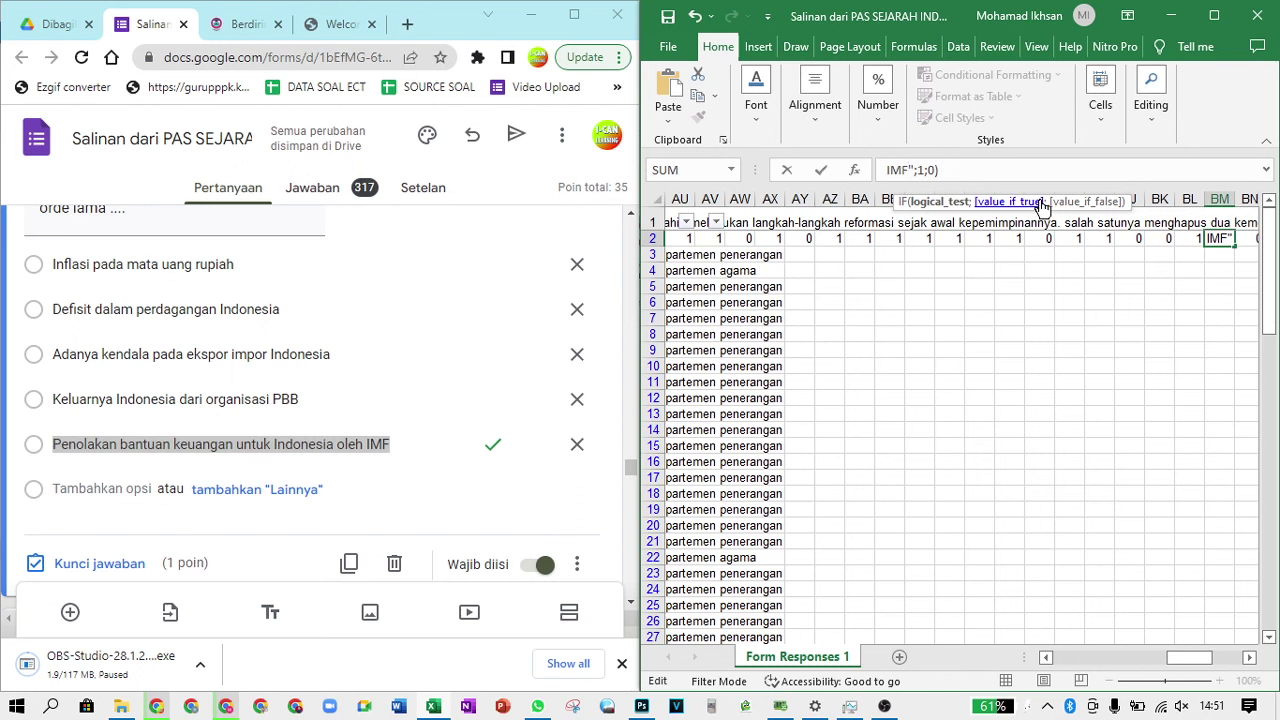
{"action": "key", "text": "Tab"}
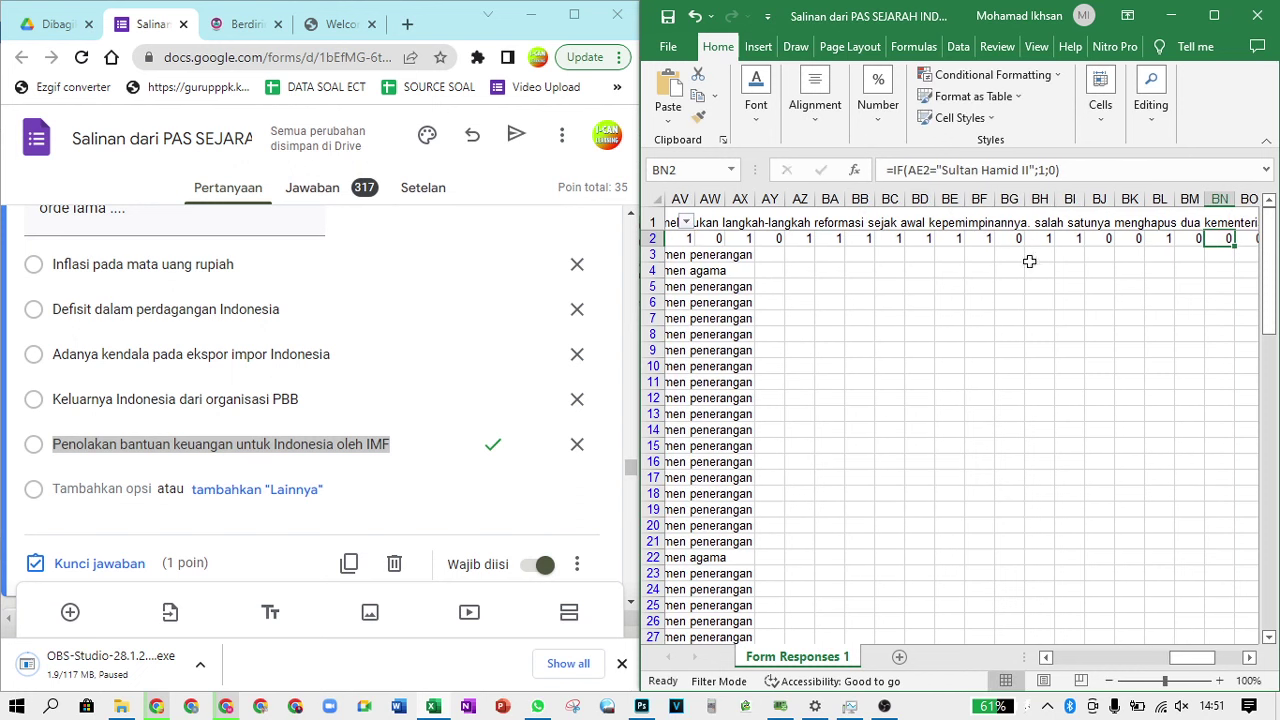
Replace the answer text in BN2's IF formula with the Laut Aru battle question's marked option, "Ahmad Yani"
{"action": "scroll", "coordinate": [329, 409], "scroll_direction": "down", "scroll_amount": 5}
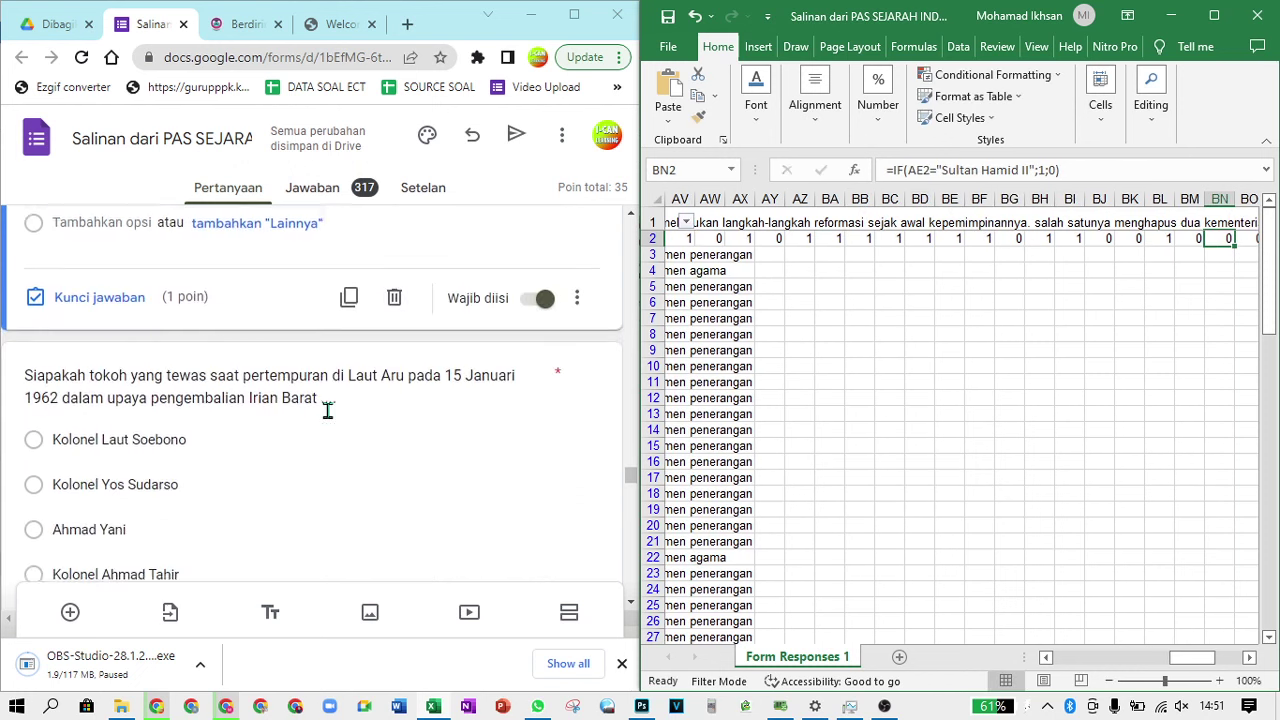
{"action": "left_click", "coordinate": [350, 366]}
{"action": "key", "text": "ctrl+c"}
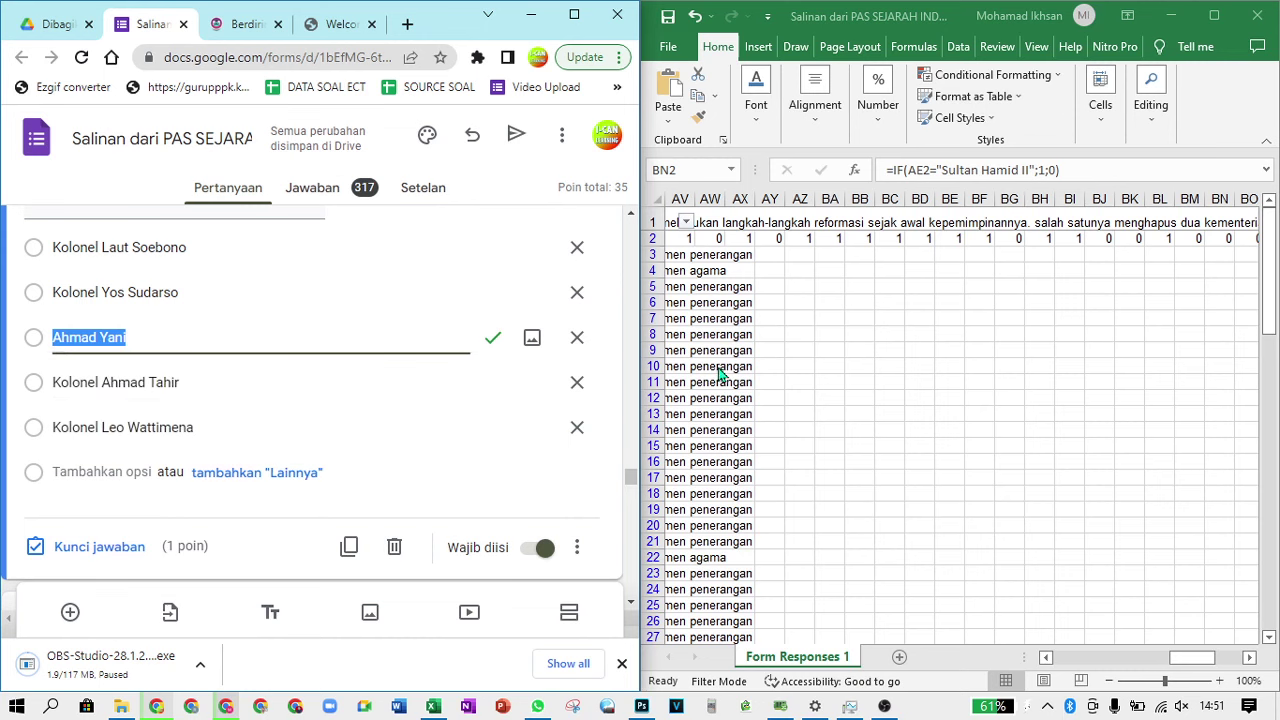
{"action": "left_click", "coordinate": [1040, 171]}
{"action": "left_click_drag", "start_coordinate": [1032, 170], "coordinate": [943, 170]}
{"action": "key", "text": "ctrl+v"}
Replace the answer text in BO2's IF formula with the Irian Barat return date question's marked option, "1 mei 1960"
{"action": "scroll", "coordinate": [333, 363], "scroll_direction": "down", "scroll_amount": 3}
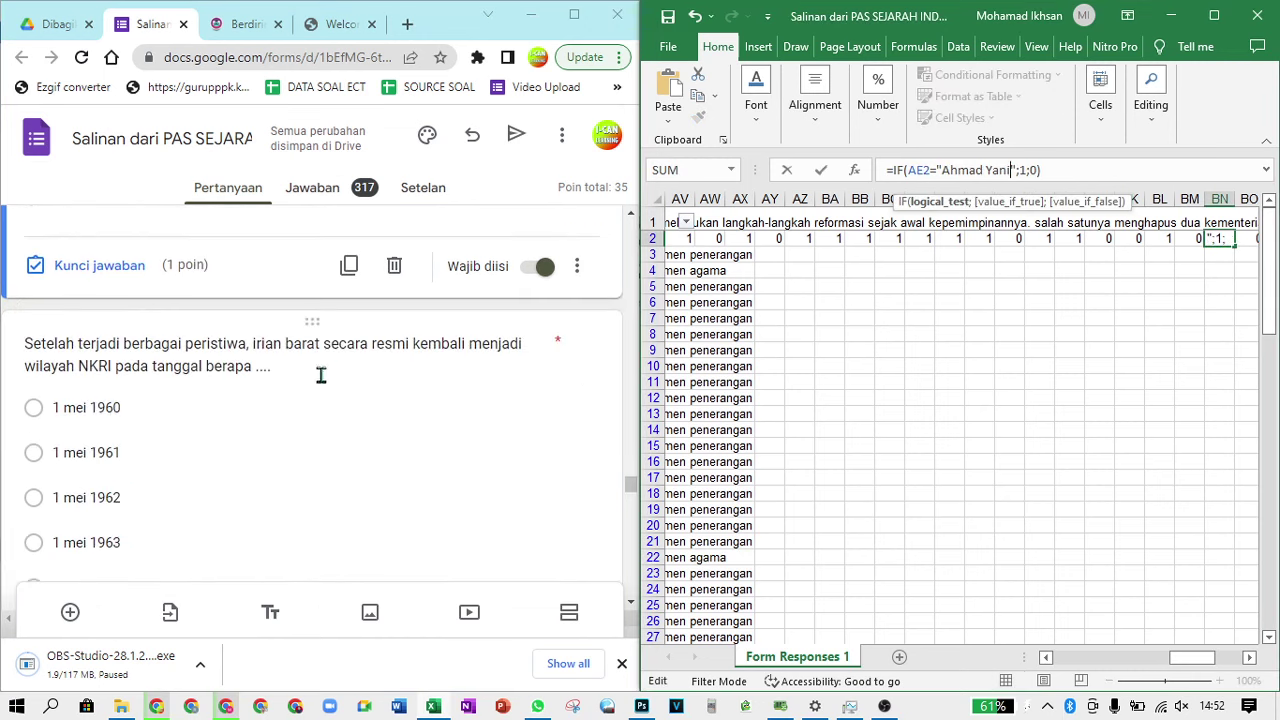
{"action": "left_click", "coordinate": [310, 440]}
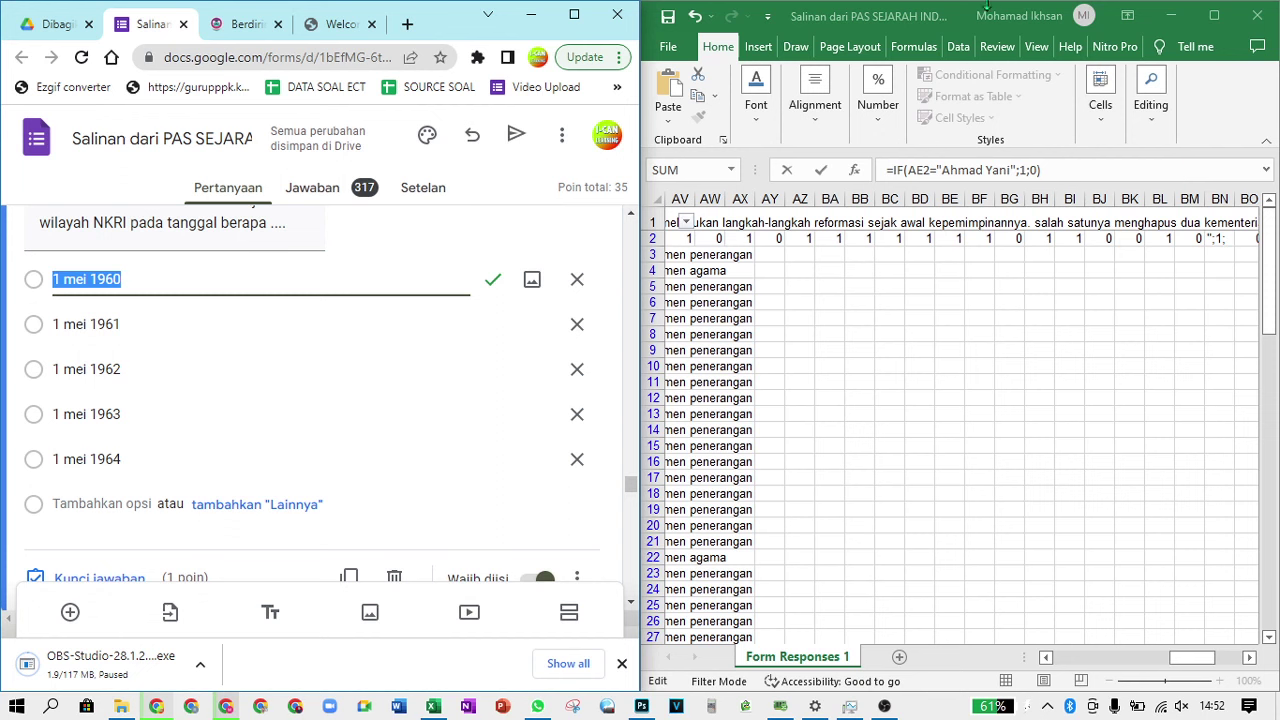
{"action": "key", "text": "Tab"}
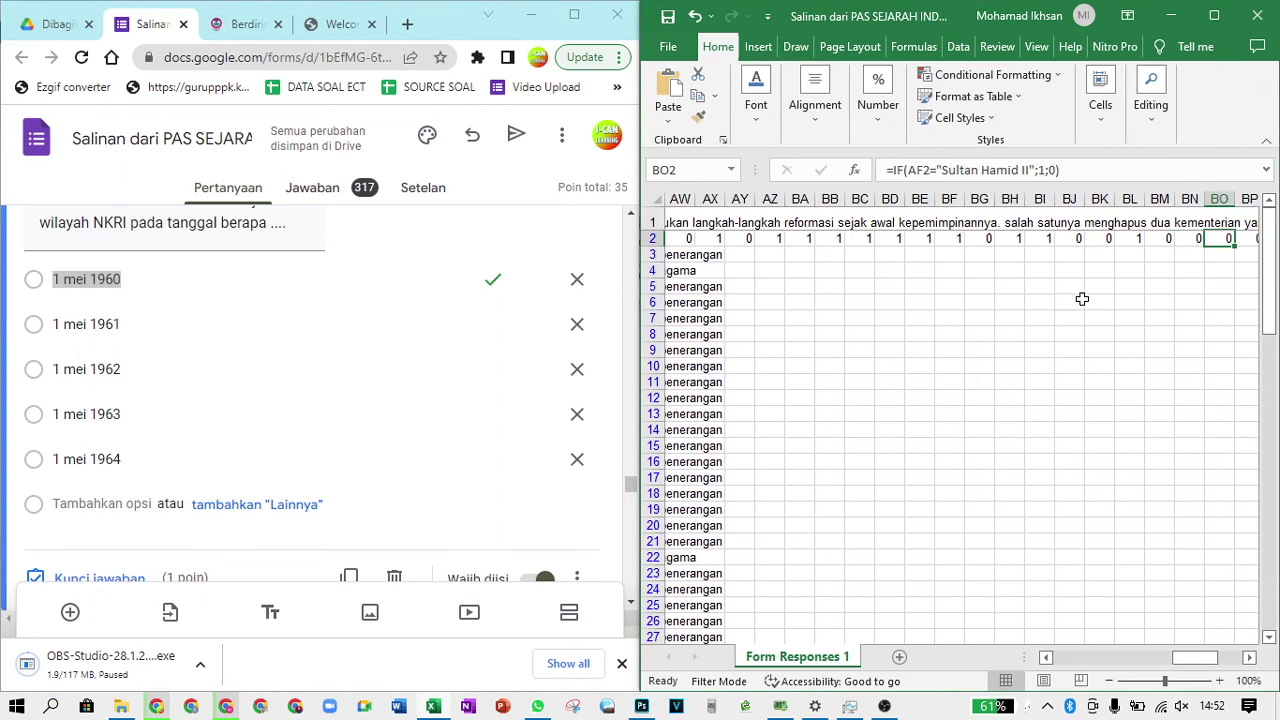
{"action": "left_click", "coordinate": [1025, 170]}
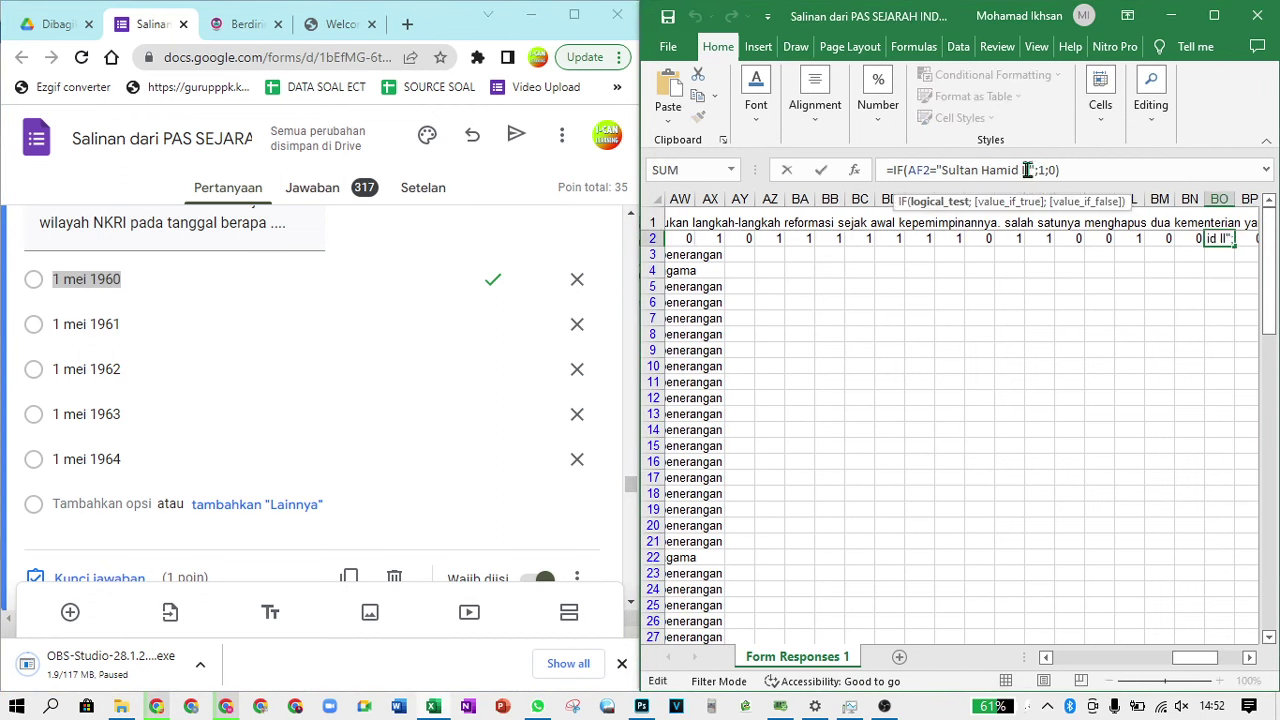
{"action": "left_click_drag", "start_coordinate": [1028, 170], "coordinate": [946, 168]}
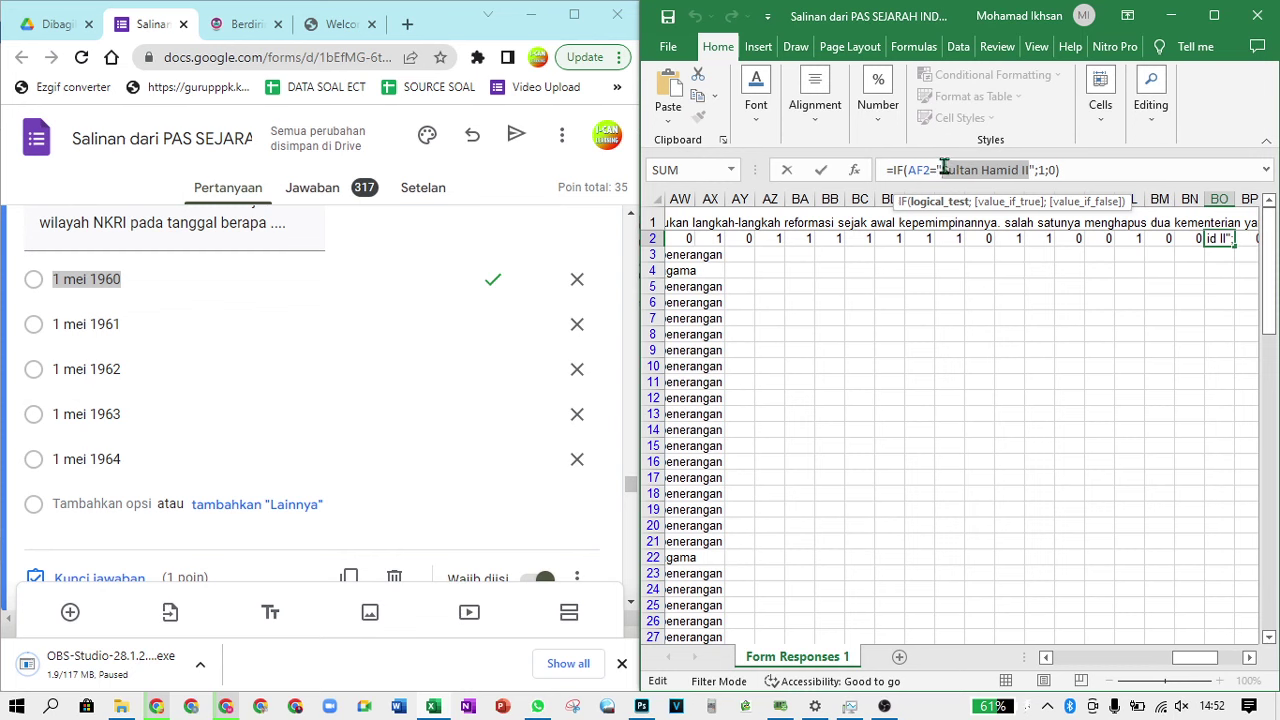
{"action": "type", "text": "1 mei 1960"}
{"action": "key", "text": "Tab"}
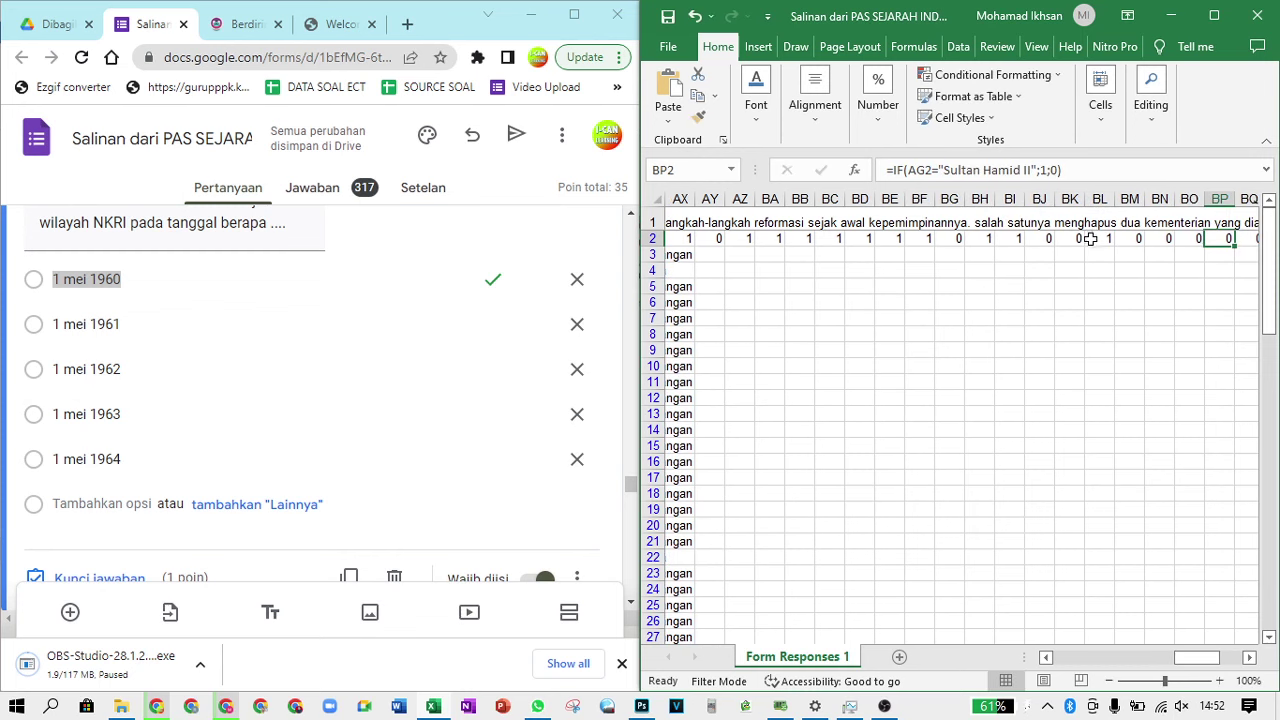
Replace the answer text in BP2's IF formula with the next question's marked option, "Memperbaiki hubungan dengan negara Cina"
{"action": "scroll", "coordinate": [274, 317], "scroll_direction": "down", "scroll_amount": 4}
{"action": "triple_click", "coordinate": [280, 333]}
{"action": "key", "text": "ctrl+c"}
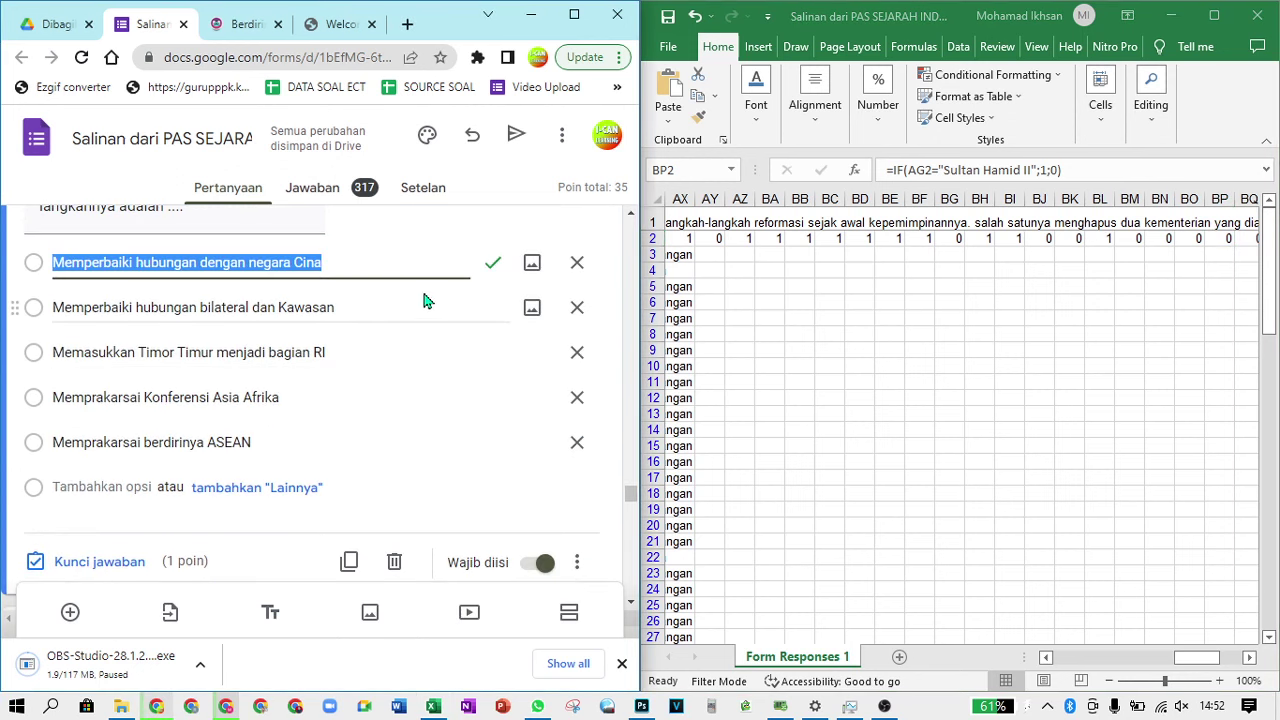
{"action": "left_click", "coordinate": [1043, 172]}
{"action": "left_click_drag", "start_coordinate": [1036, 172], "coordinate": [944, 173]}
{"action": "key", "text": "ctrl+v"}
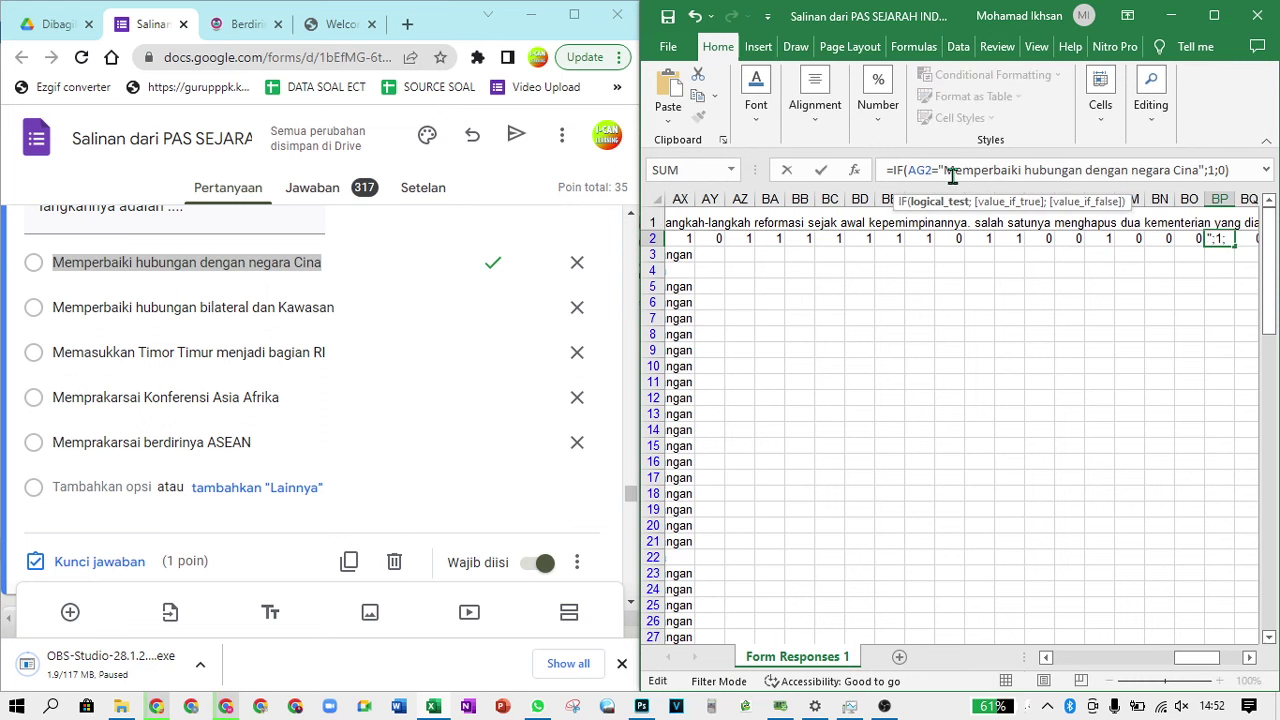
{"action": "key", "text": "Tab"}
Replace the answer text in BQ2's IF formula with the Orde Baru foreign policy question's first marked option, "2, 3, dan 5"
{"action": "scroll", "coordinate": [437, 360], "scroll_direction": "down", "scroll_amount": 4}
{"action": "triple_click", "coordinate": [338, 306]}
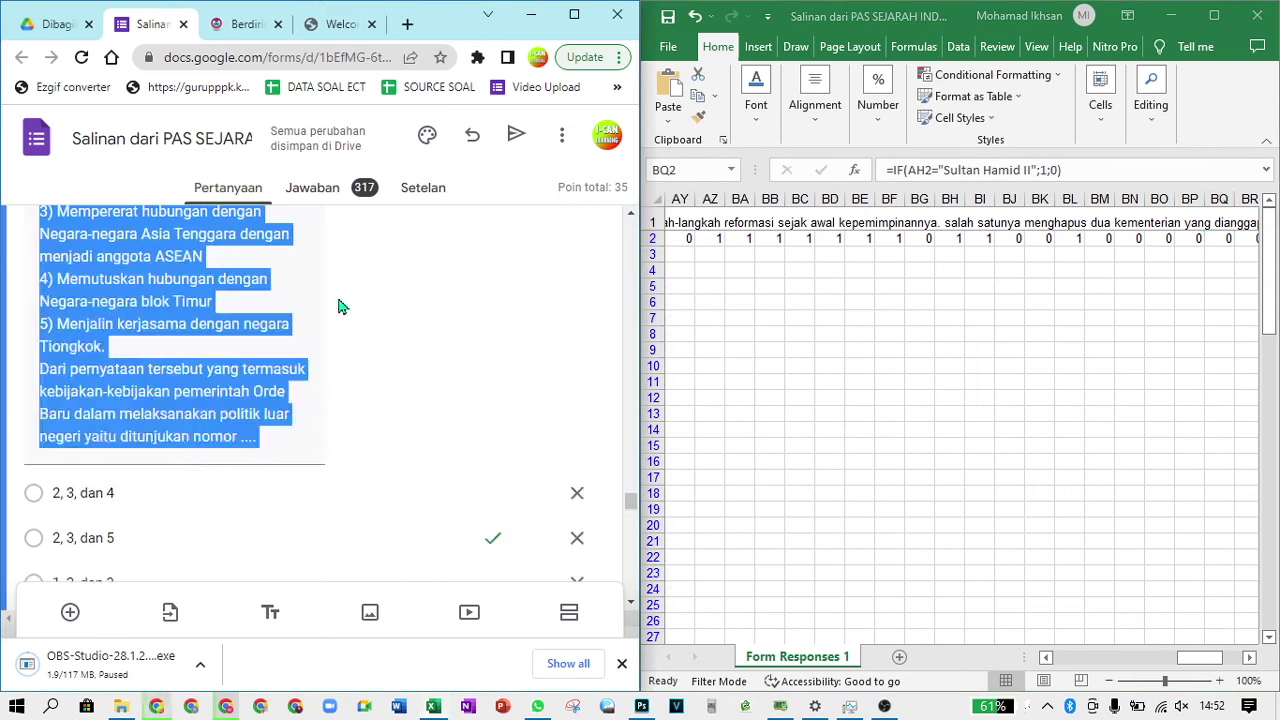
{"action": "scroll", "coordinate": [310, 340], "scroll_direction": "down", "scroll_amount": 3}
{"action": "left_click", "coordinate": [293, 292]}
{"action": "key", "text": "ctrl+c"}
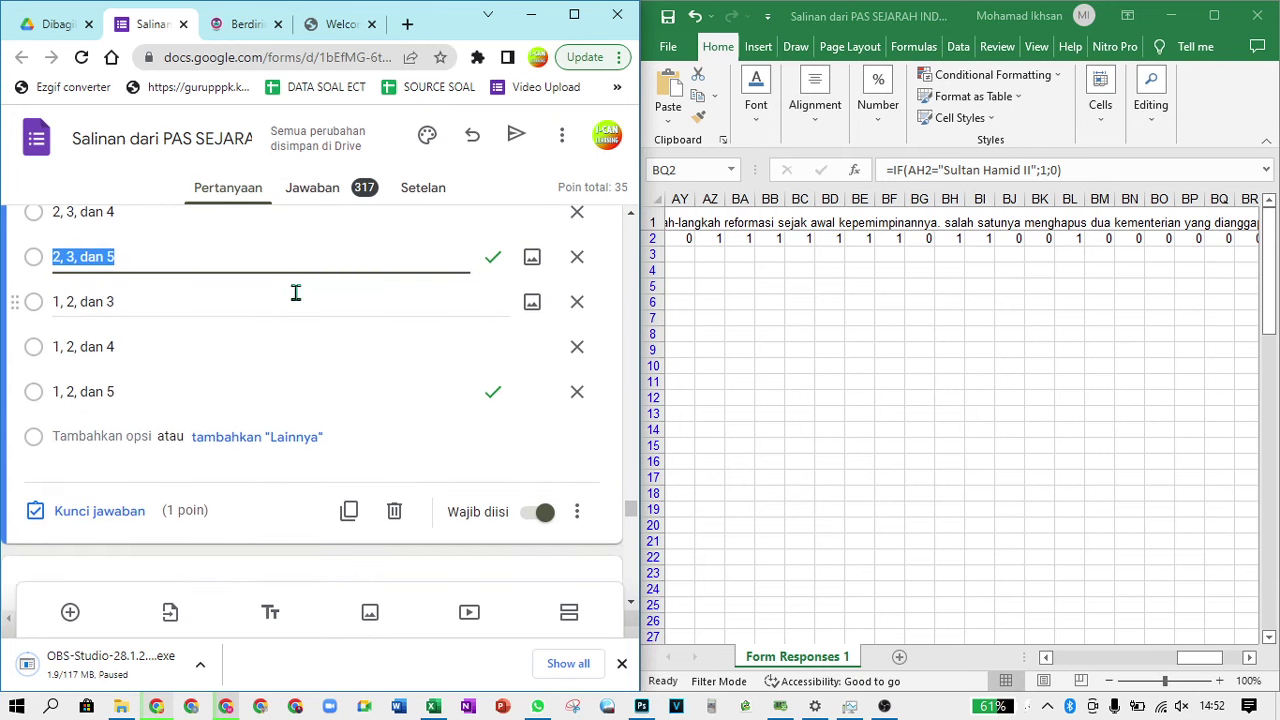
{"action": "left_click", "coordinate": [1040, 171]}
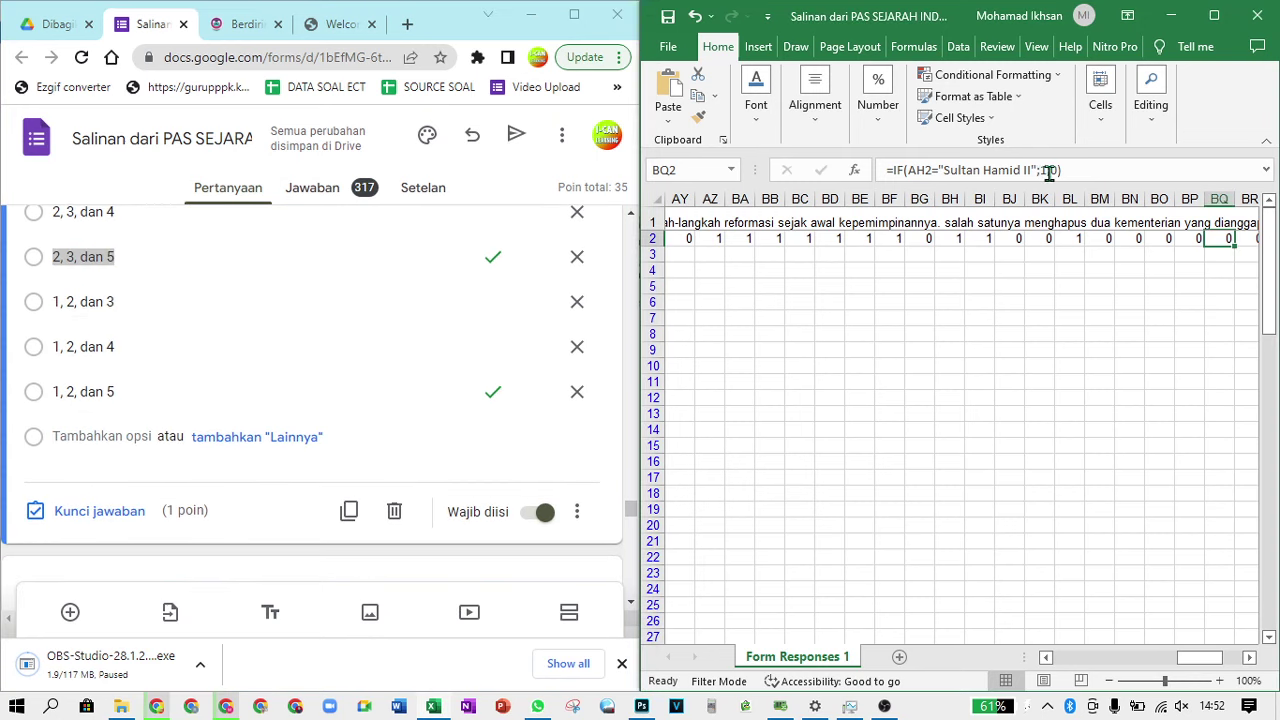
{"action": "left_click_drag", "start_coordinate": [1031, 170], "coordinate": [944, 170]}
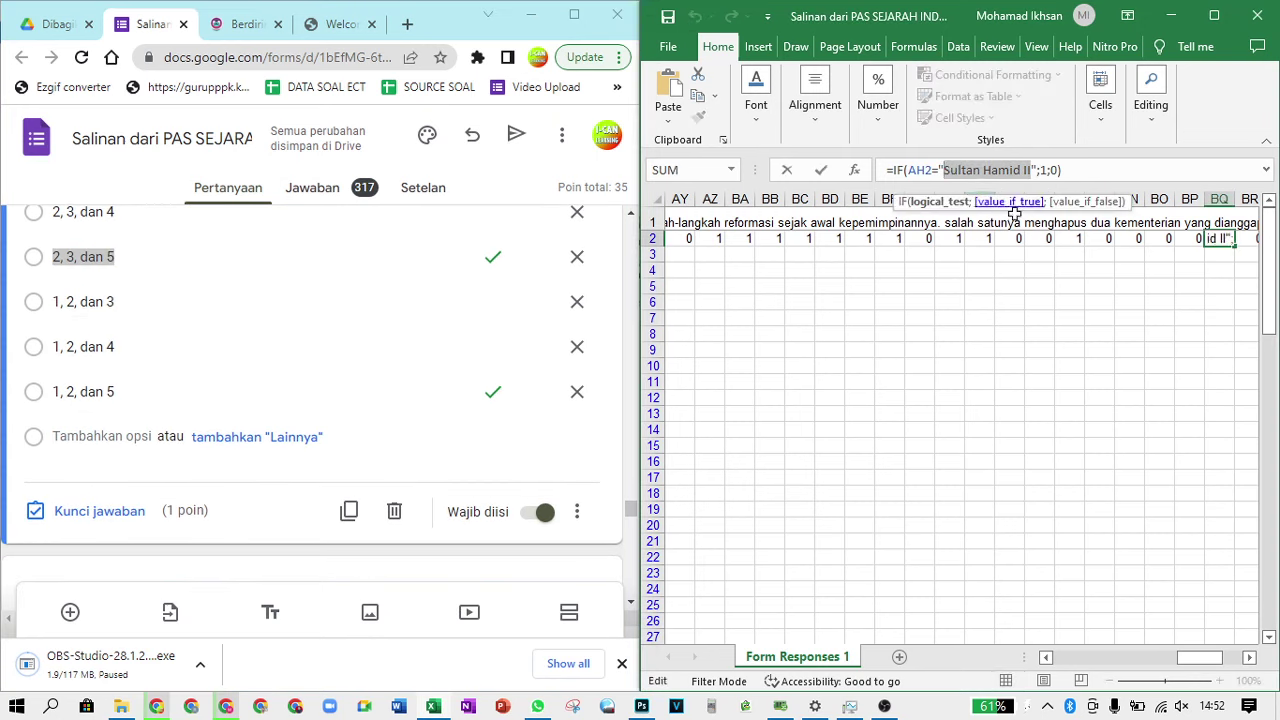
{"action": "key", "text": "ctrl+v"}
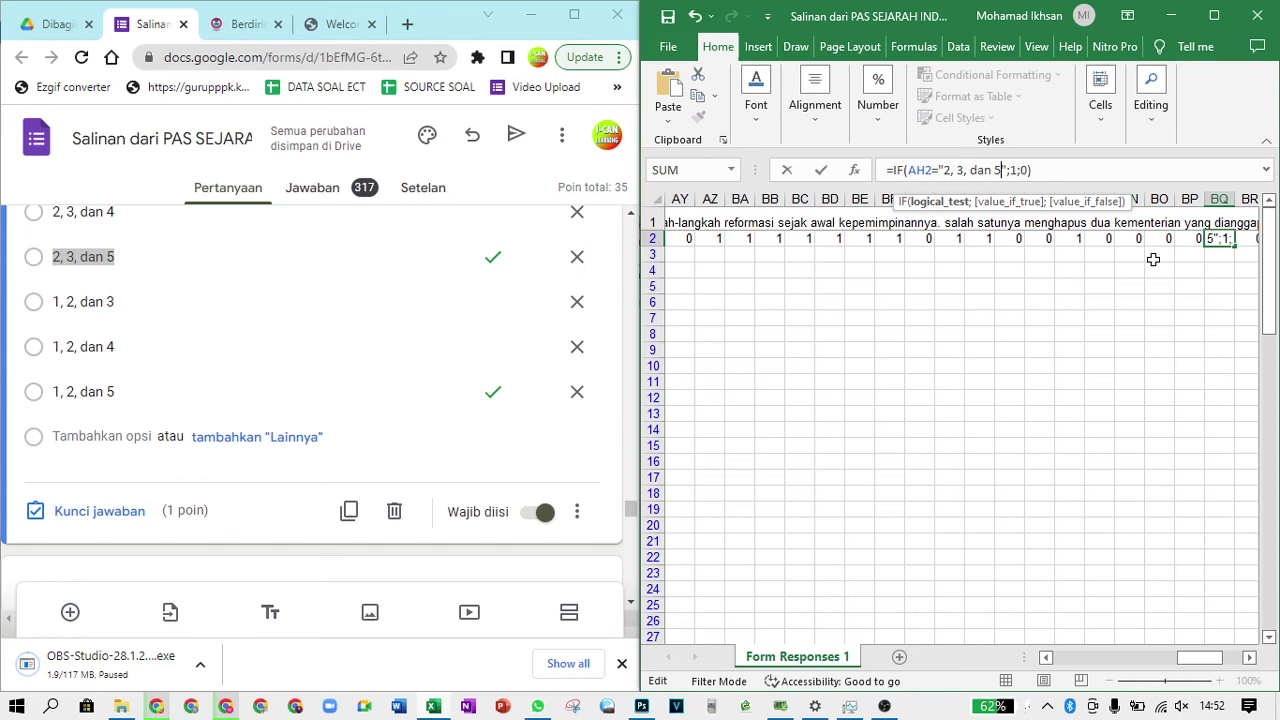
{"action": "key", "text": "Tab"}
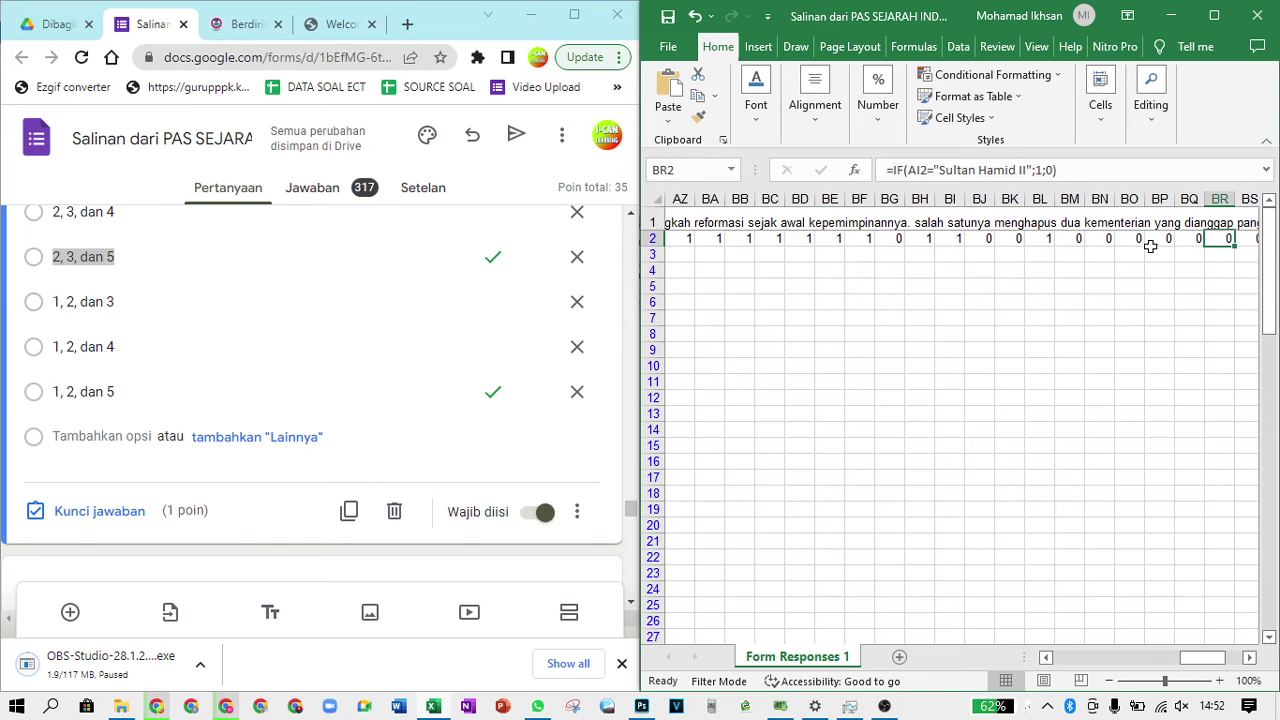
Check the response in AH2 that BQ2's formula refers to, and return to the scoring formulas at BQ2 and BR2
{"action": "left_click", "coordinate": [1188, 239]}
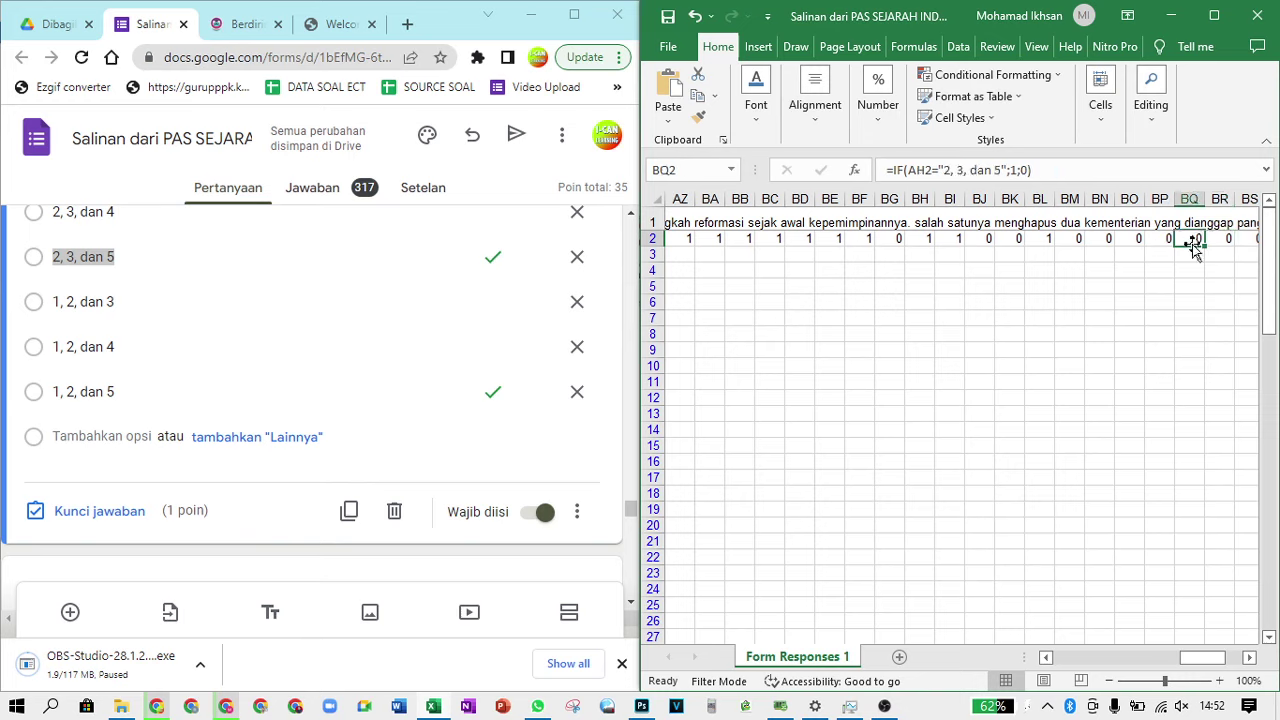
{"action": "left_click", "coordinate": [703, 172]}
{"action": "type", "text": "ah2"}
{"action": "key", "text": "Return"}
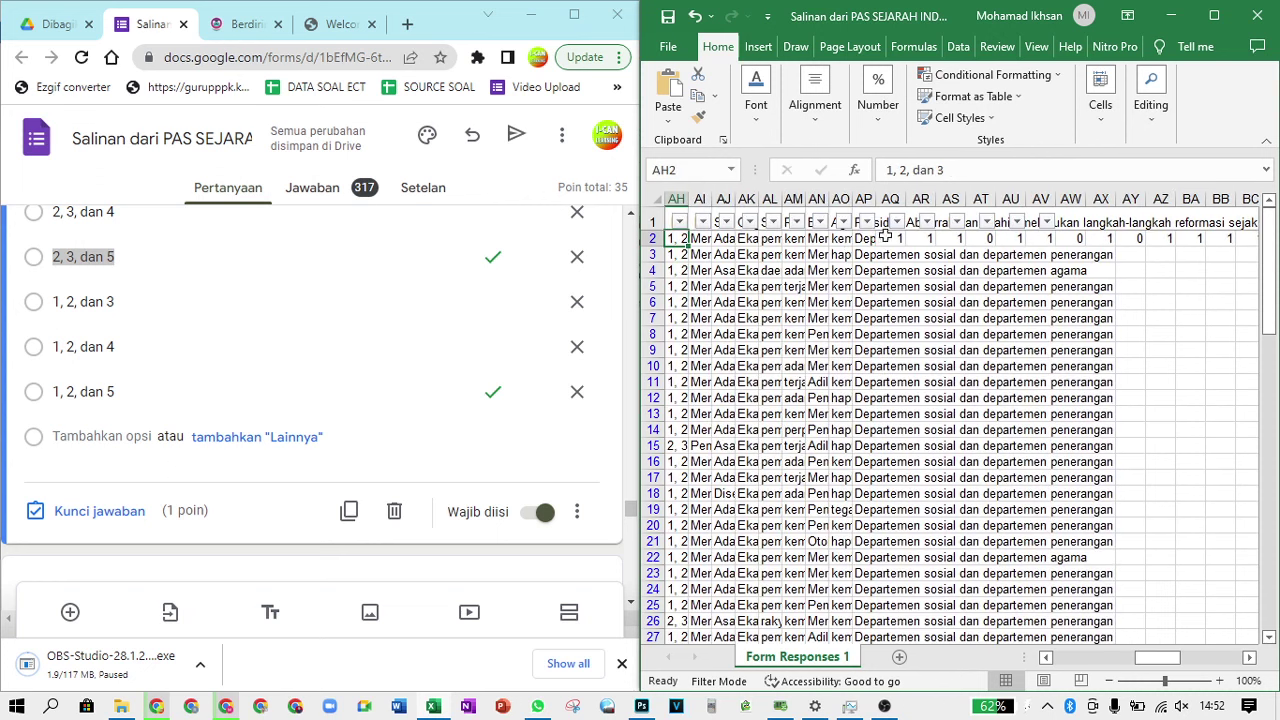
{"action": "left_click_drag", "start_coordinate": [1160, 658], "coordinate": [1222, 670]}
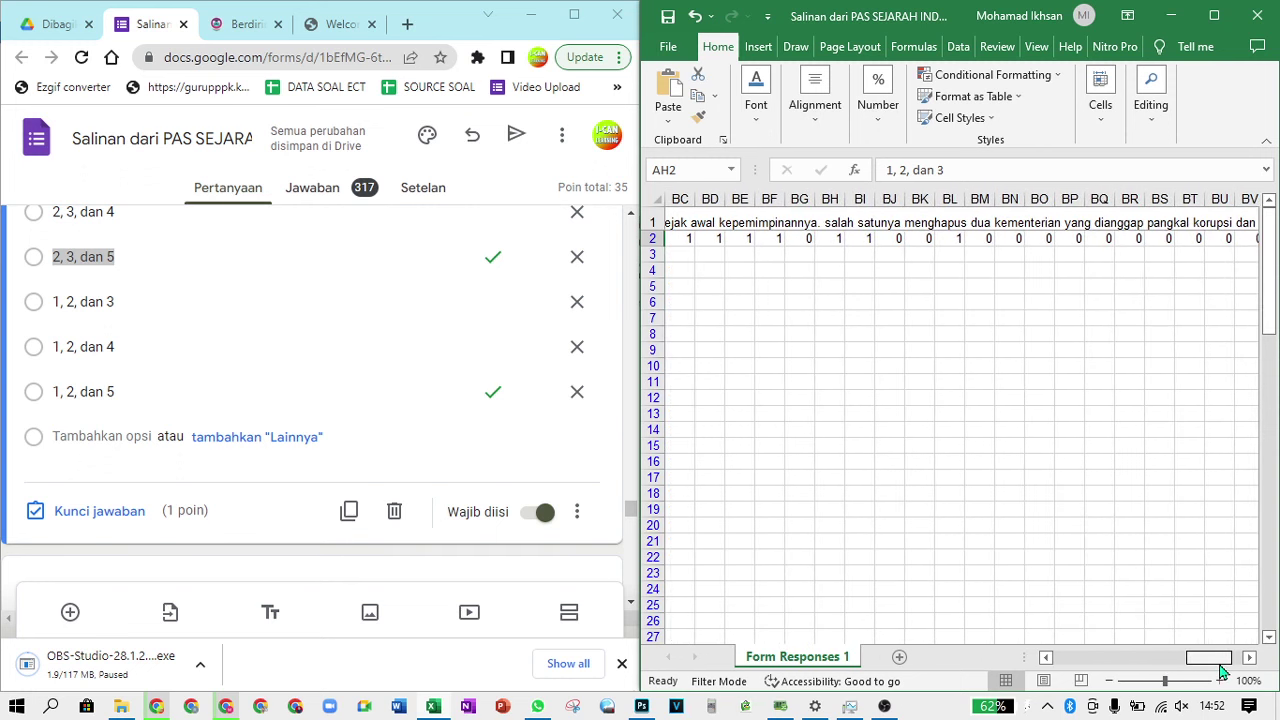
{"action": "left_click", "coordinate": [1138, 240]}
{"action": "key", "text": "Left"}
{"action": "key", "text": "Left"}
{"action": "key", "text": "Right"}
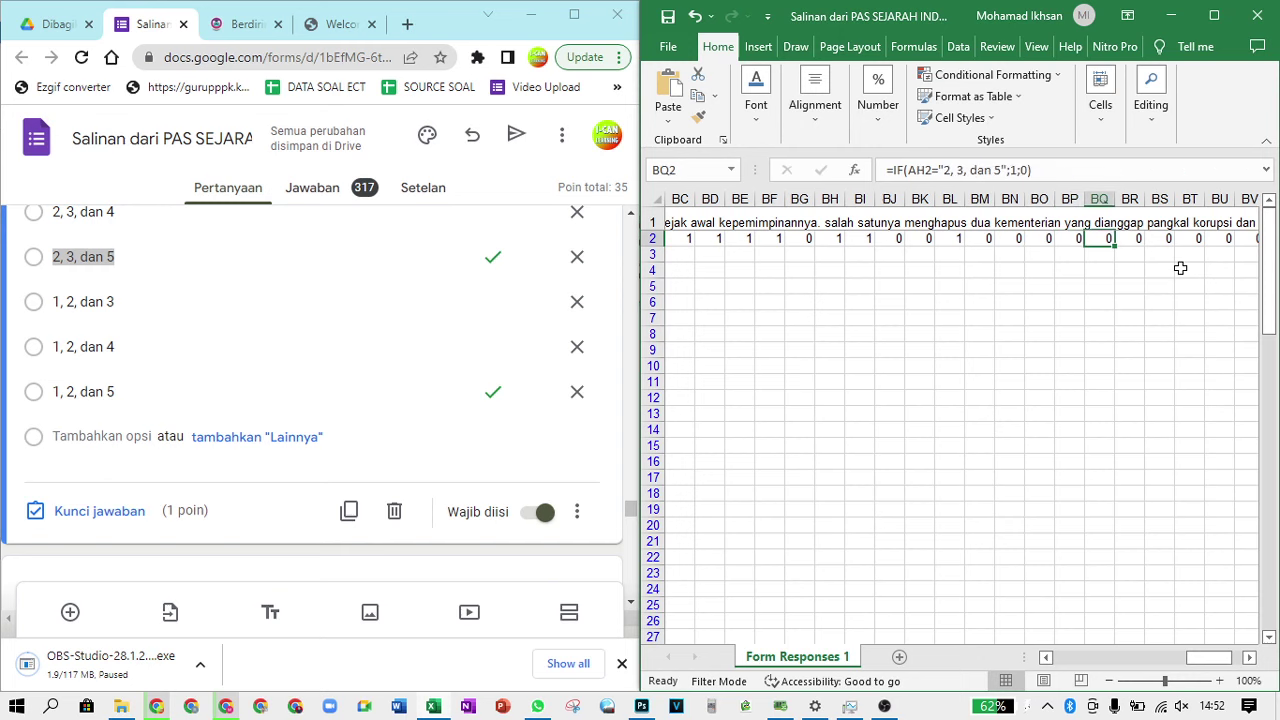
{"action": "key", "text": "Right"}
Examine the Orde Baru foreign policy question's statements and its options marked as correct in the form
{"action": "scroll", "coordinate": [296, 294], "scroll_direction": "down", "scroll_amount": 1}
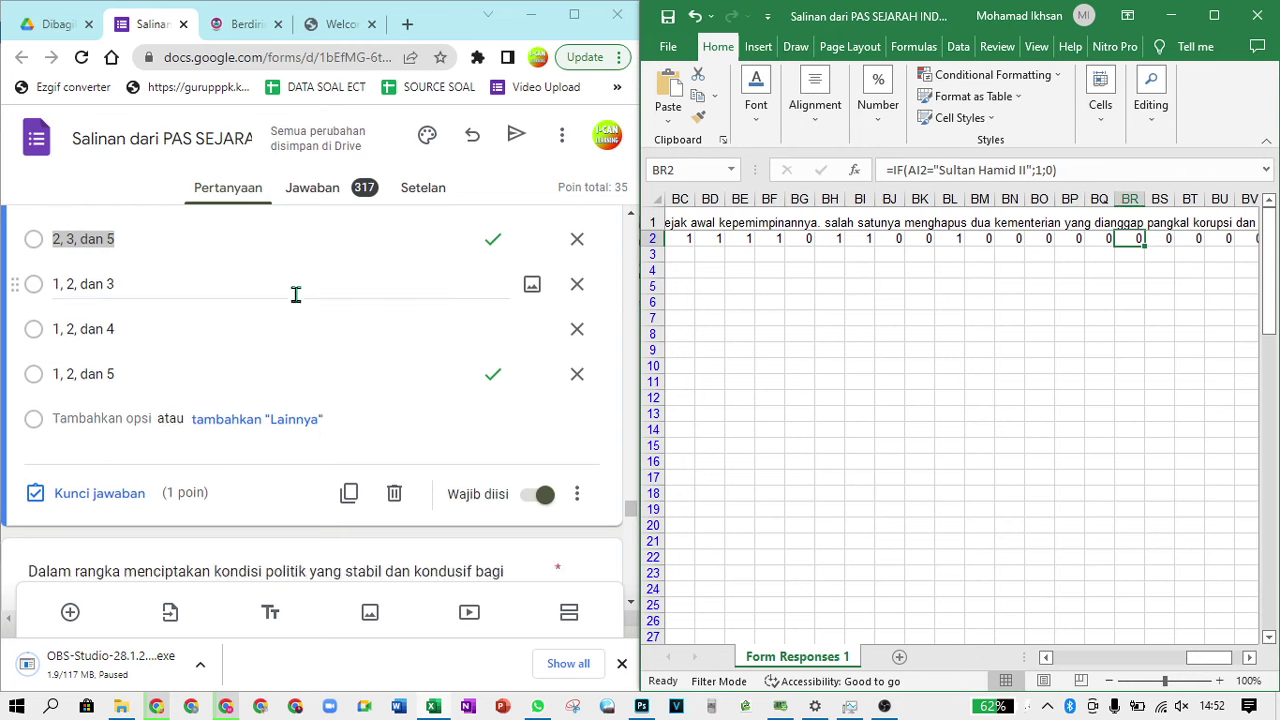
{"action": "scroll", "coordinate": [296, 294], "scroll_direction": "up", "scroll_amount": 1}
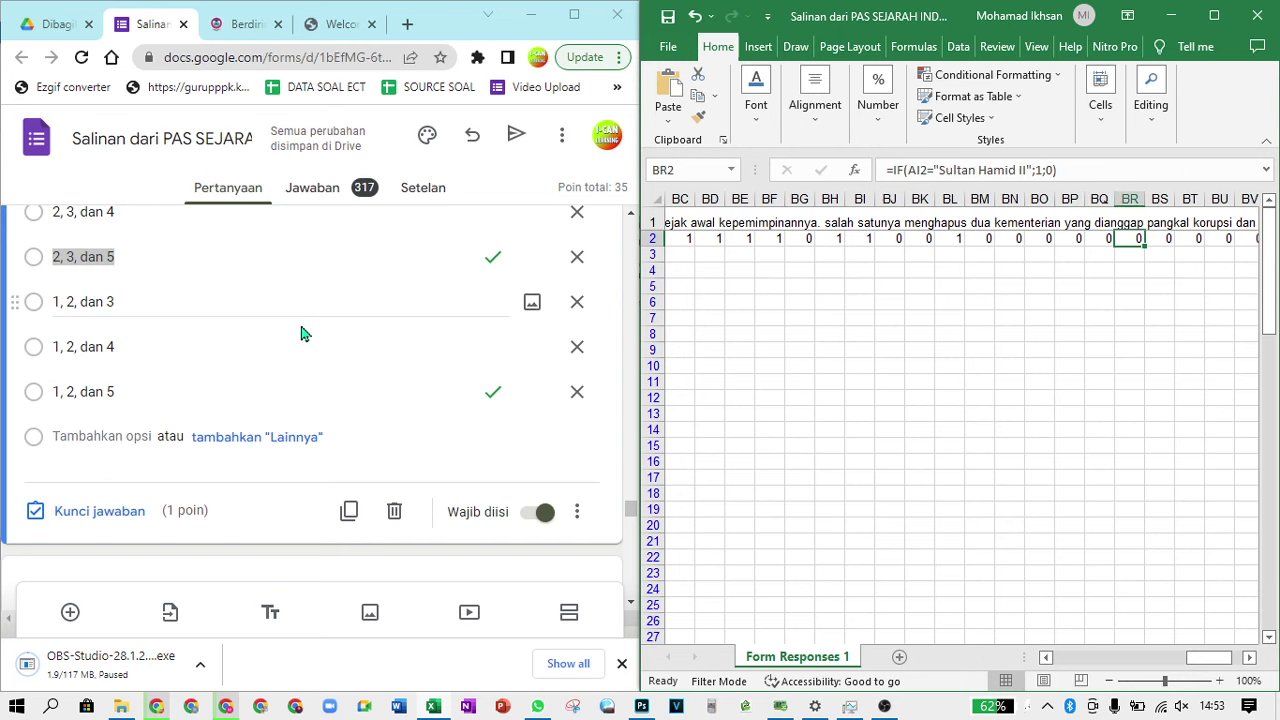
{"action": "scroll", "coordinate": [304, 333], "scroll_direction": "up", "scroll_amount": 3}
{"action": "scroll", "coordinate": [300, 331], "scroll_direction": "down", "scroll_amount": 1}
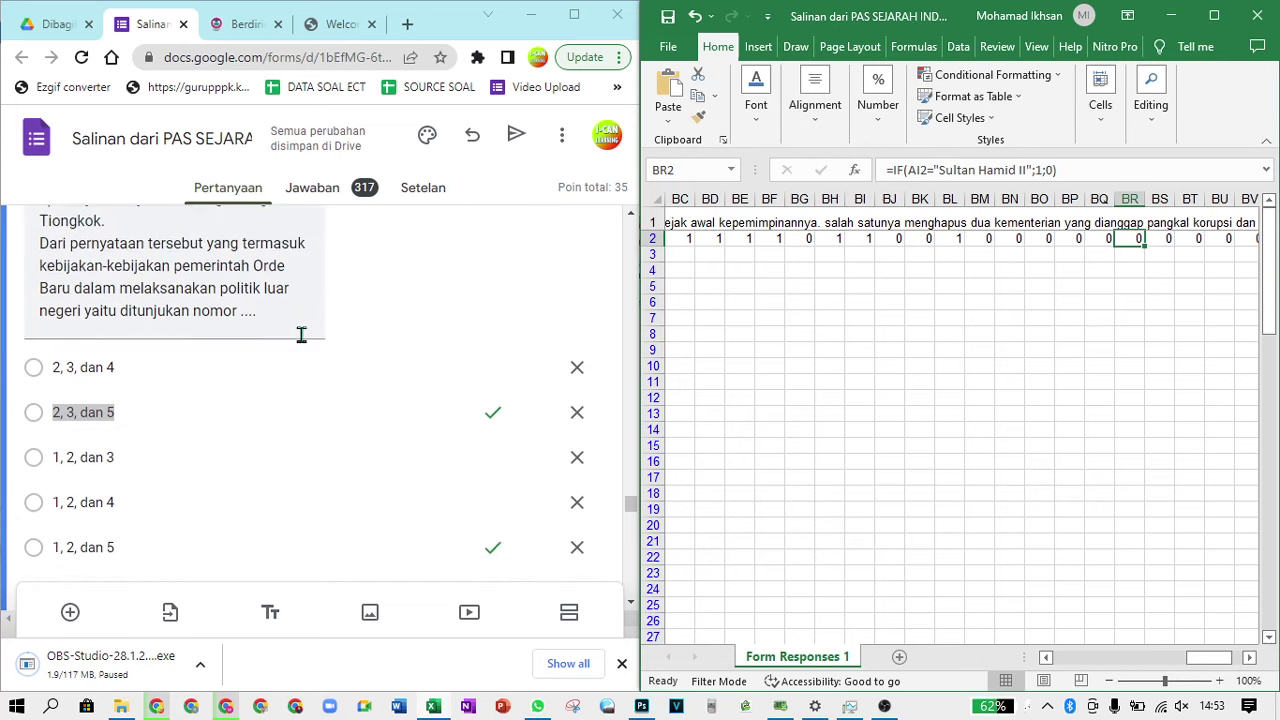
{"action": "scroll", "coordinate": [301, 334], "scroll_direction": "down", "scroll_amount": 1}
{"action": "left_click", "coordinate": [179, 483]}
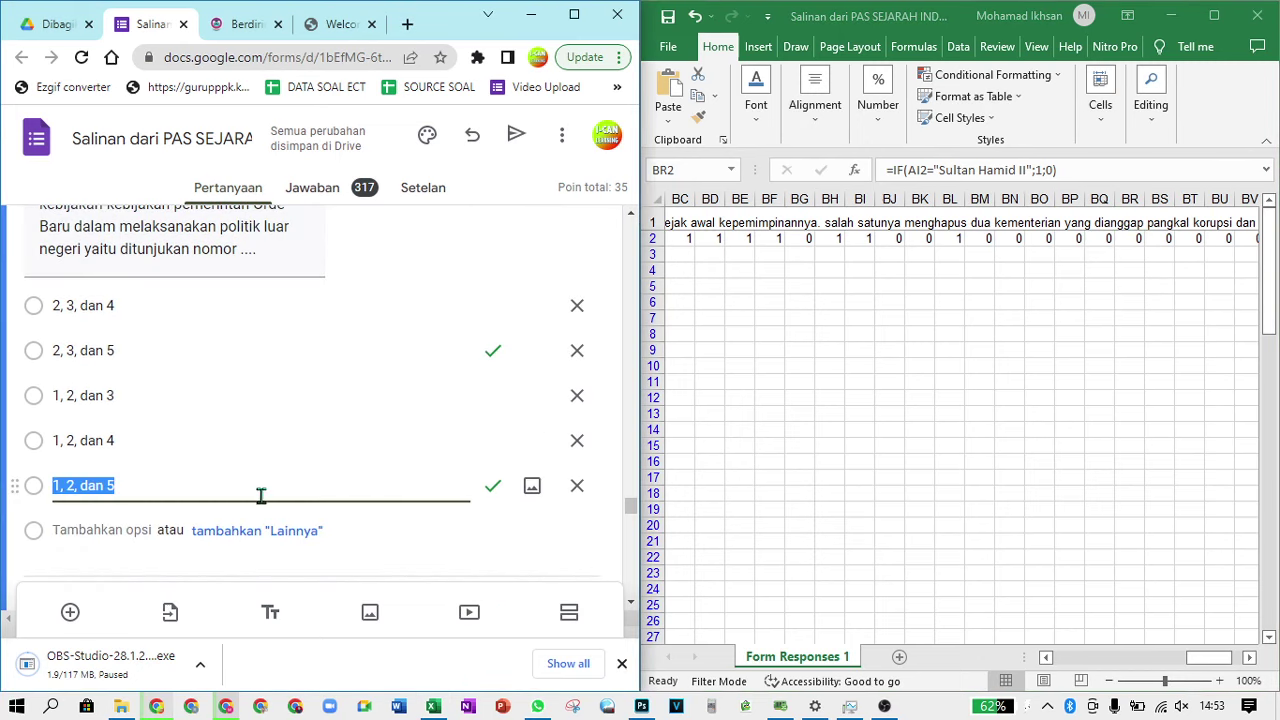
{"action": "scroll", "coordinate": [261, 494], "scroll_direction": "up", "scroll_amount": 4}
{"action": "scroll", "coordinate": [261, 491], "scroll_direction": "down", "scroll_amount": 3}
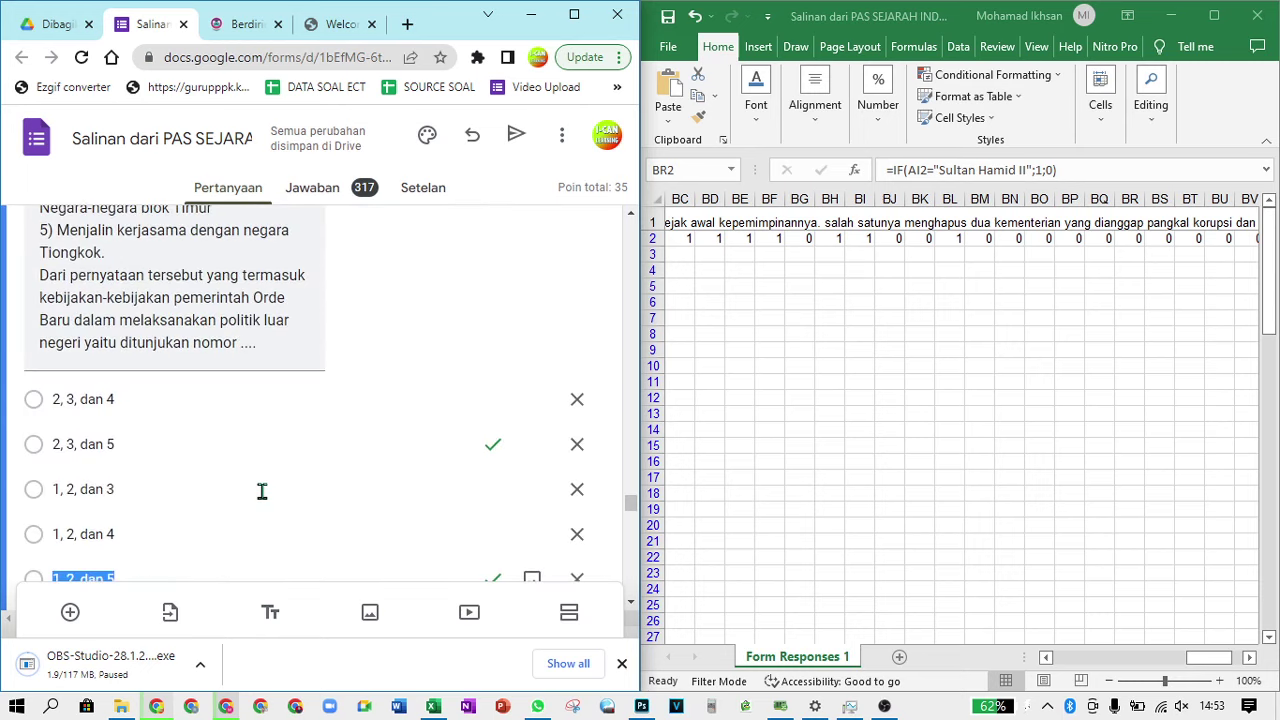
{"action": "scroll", "coordinate": [261, 491], "scroll_direction": "down", "scroll_amount": 1}
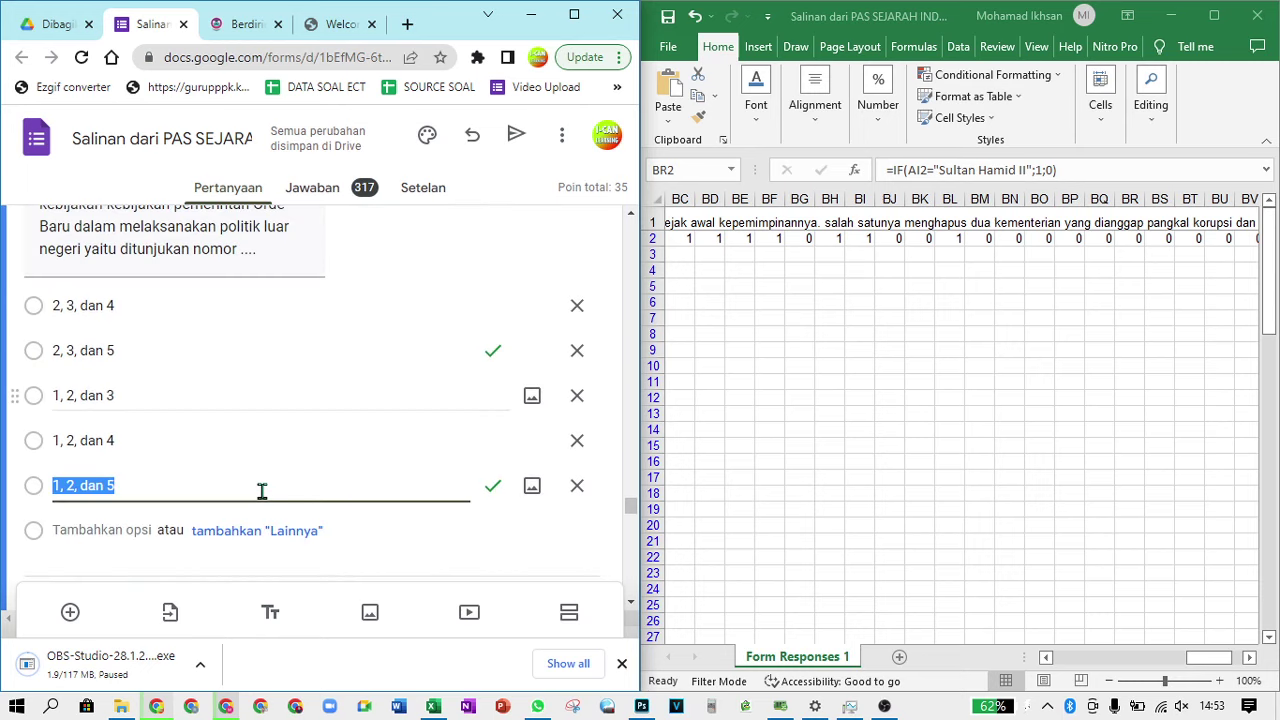
{"action": "scroll", "coordinate": [262, 490], "scroll_direction": "down", "scroll_amount": 1}
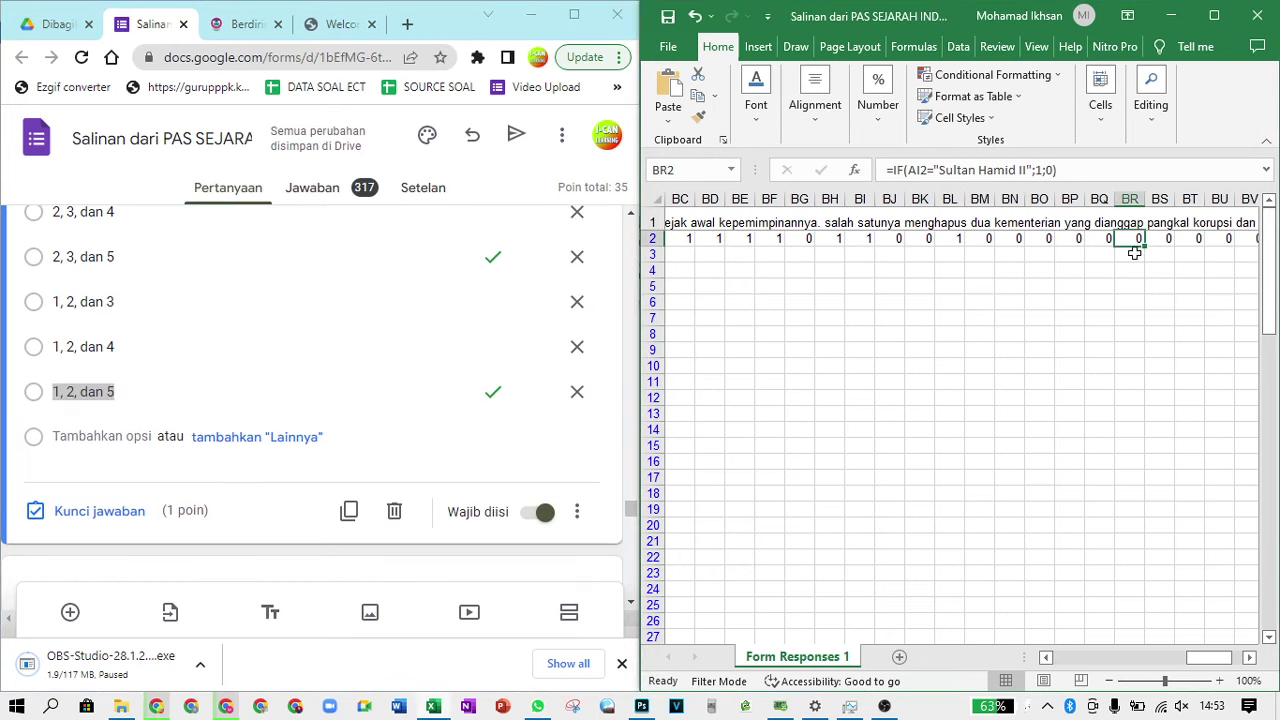
Wrap BQ2's IF condition in AND and add the second marked answer as AH2="1, 2, dan 5"
{"action": "left_click", "coordinate": [1106, 240]}
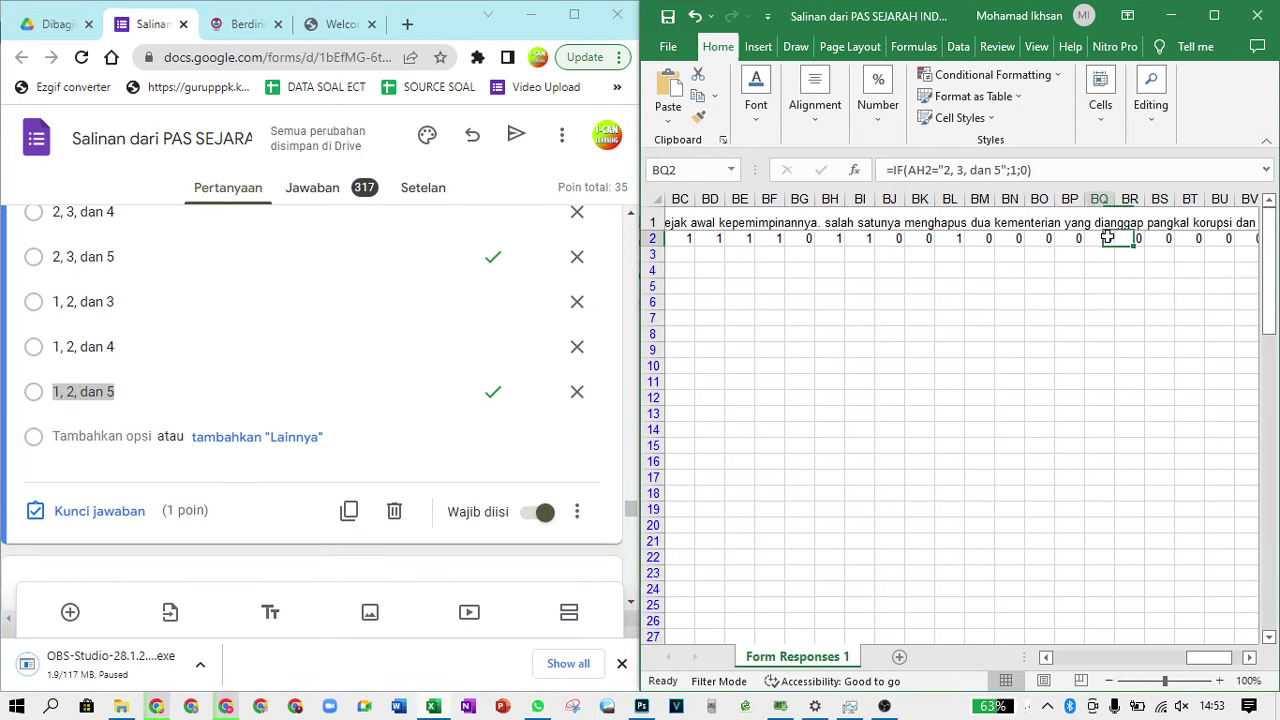
{"action": "left_click", "coordinate": [913, 170]}
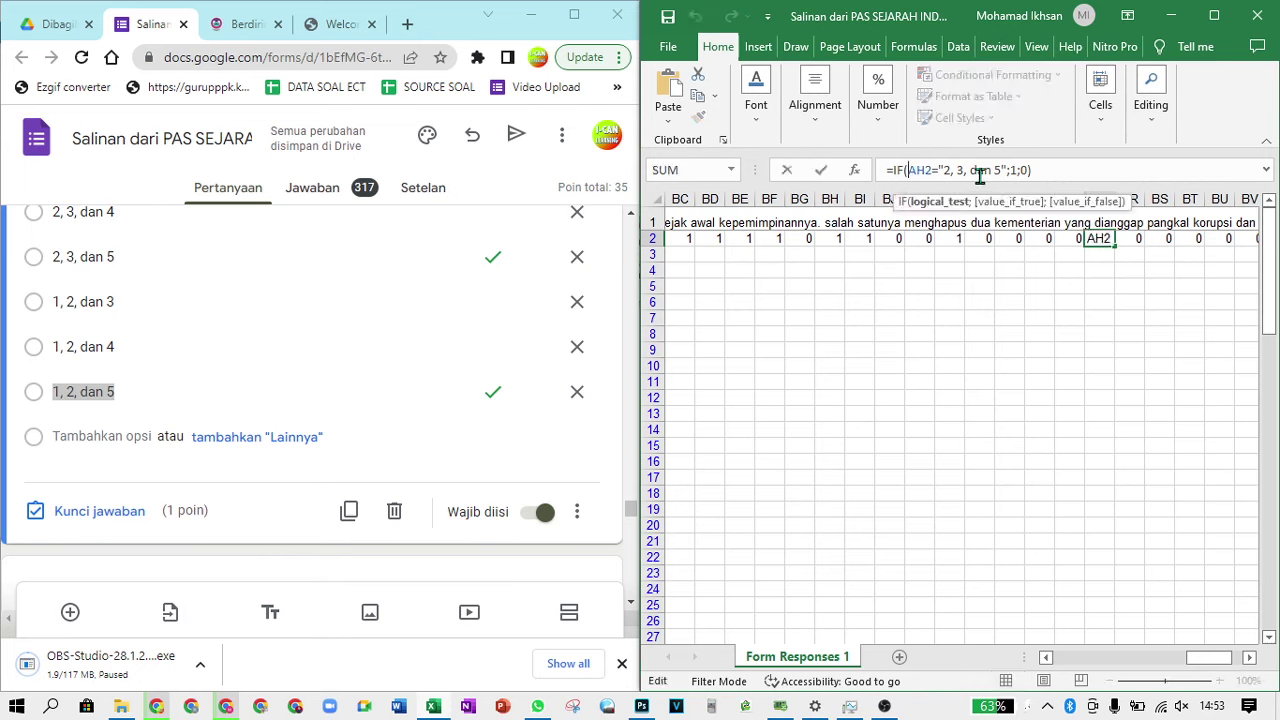
{"action": "type", "text": "AND"}
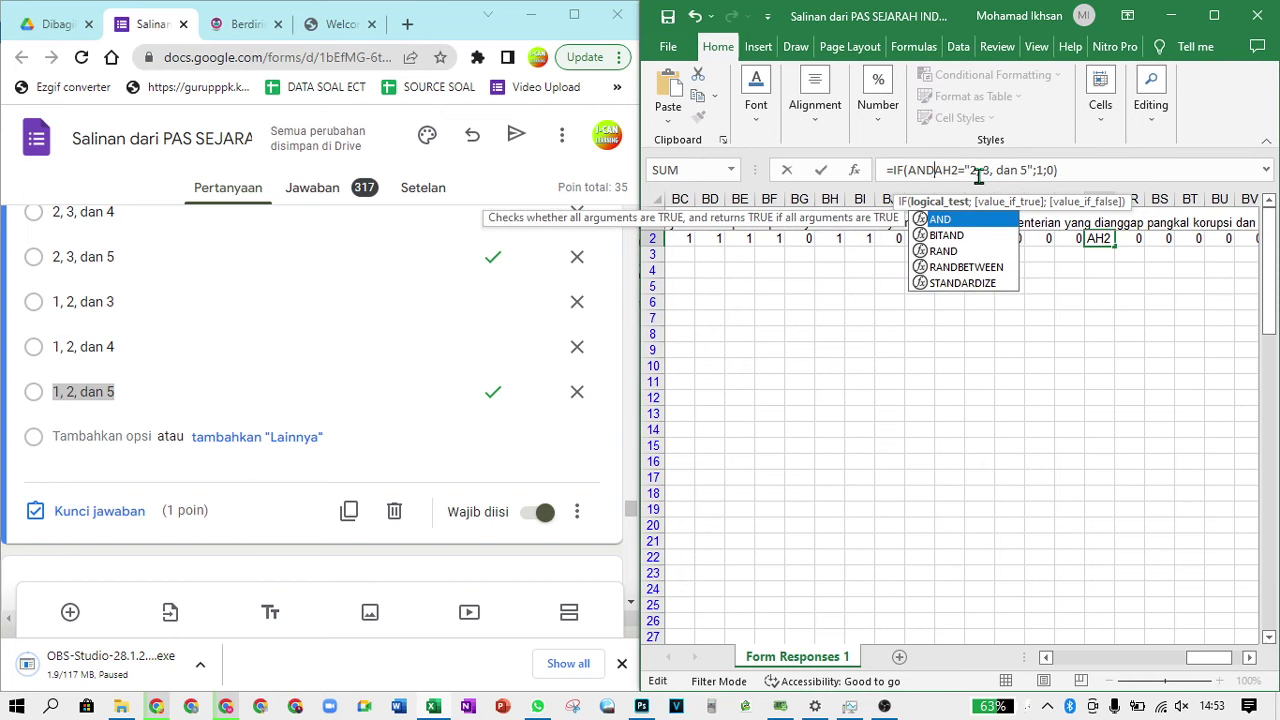
{"action": "double_click", "coordinate": [960, 226]}
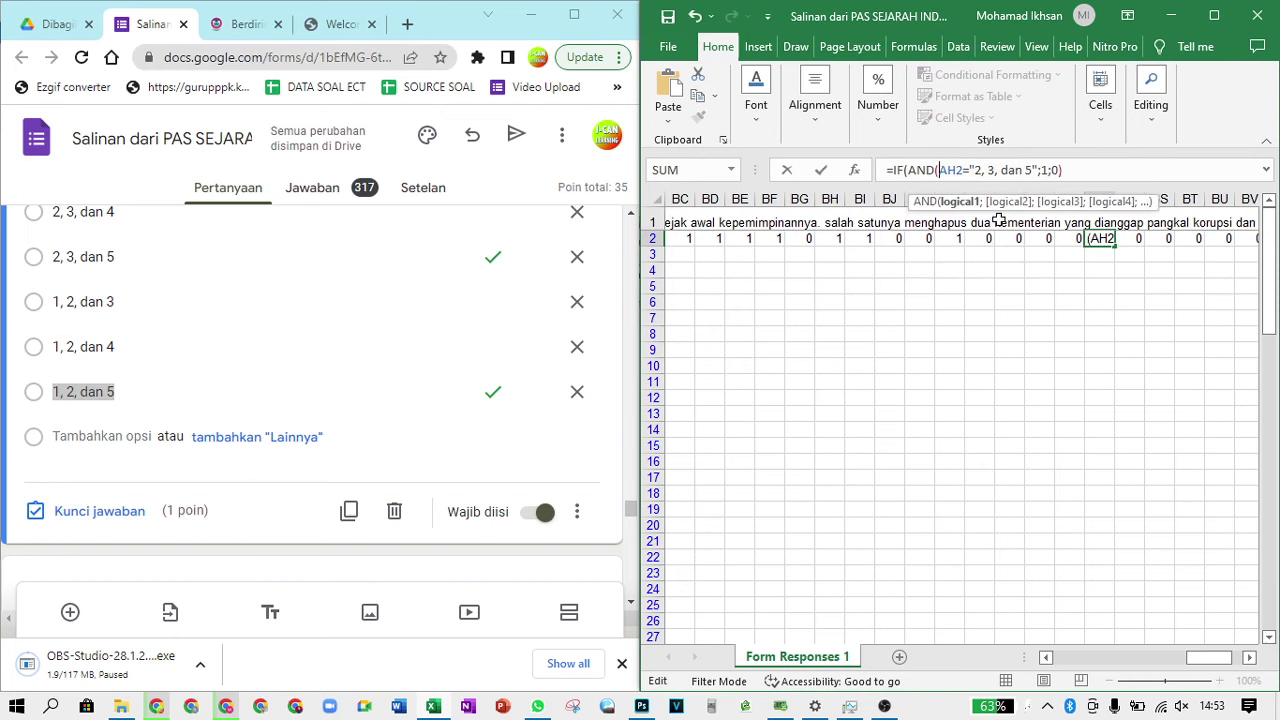
{"action": "left_click", "coordinate": [1038, 170]}
{"action": "type", "text": ";"}
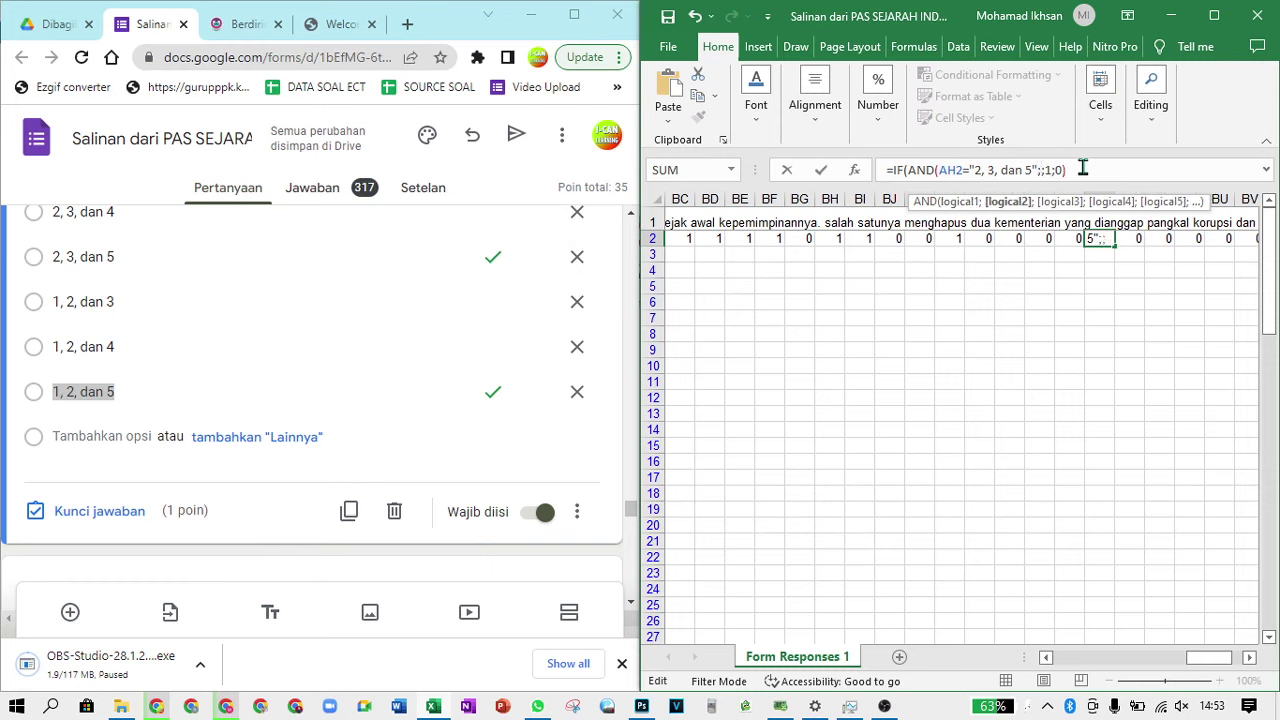
{"action": "type", "text": "AH2=\""}
{"action": "key", "text": "ctrl+v"}
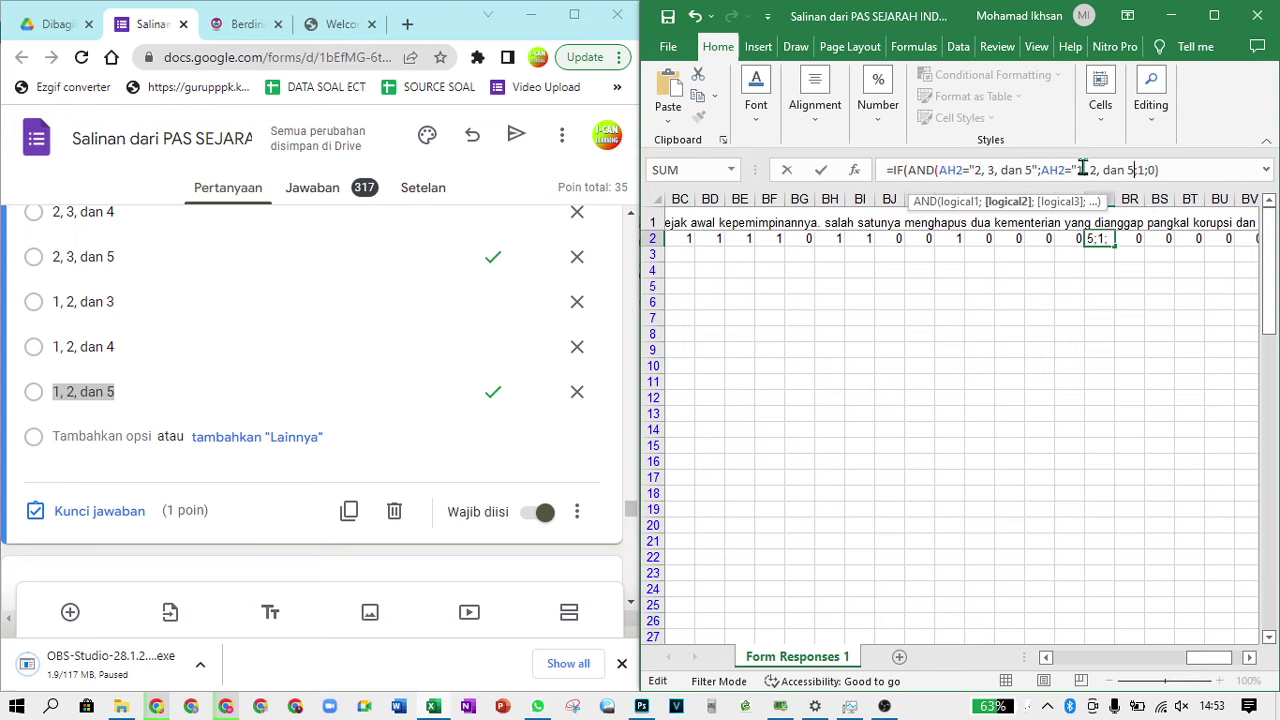
{"action": "type", "text": "\""}
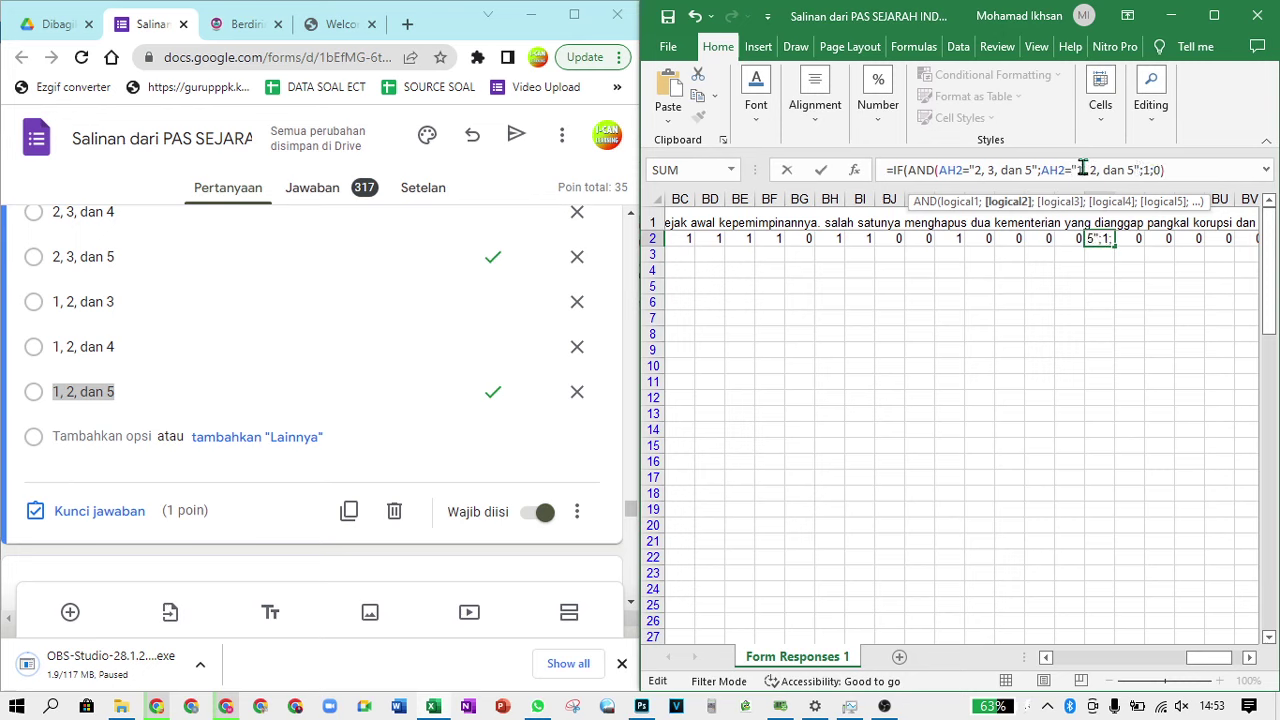
{"action": "type", "text": ")"}
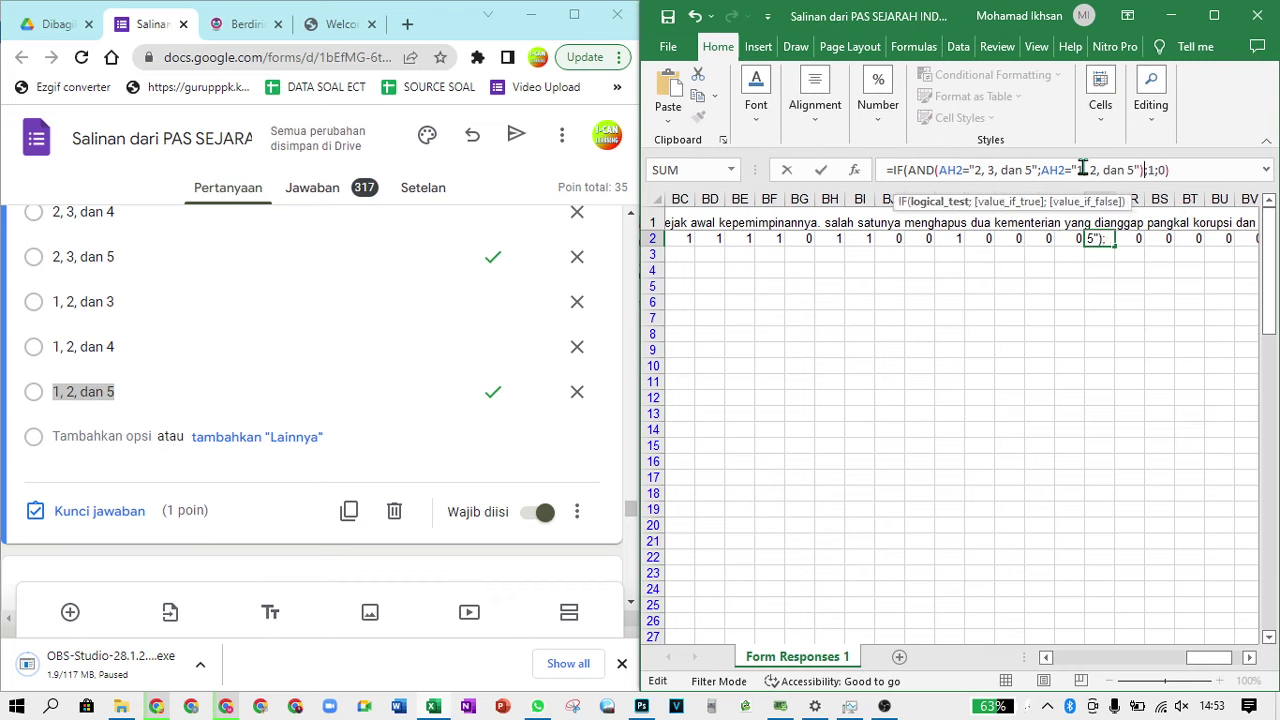
{"action": "key", "text": "Return"}
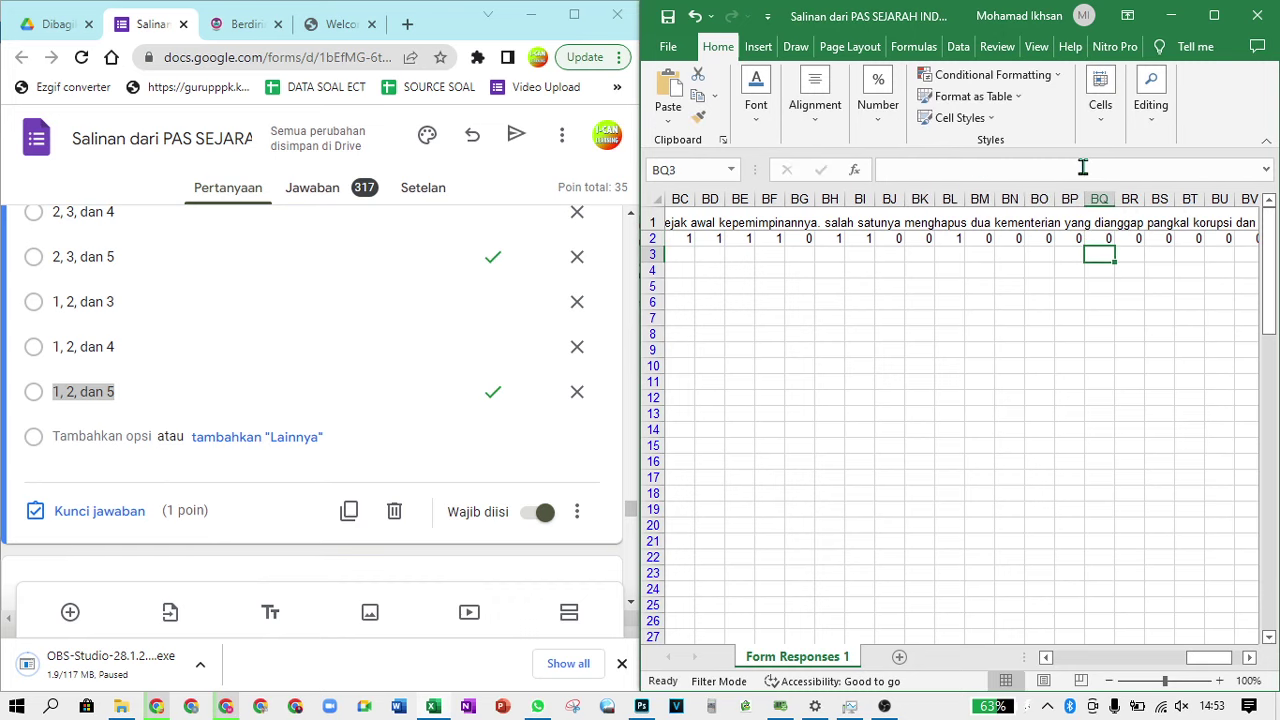
Replace the AND function in BQ2's formula with OR
{"action": "left_click", "coordinate": [1099, 238]}
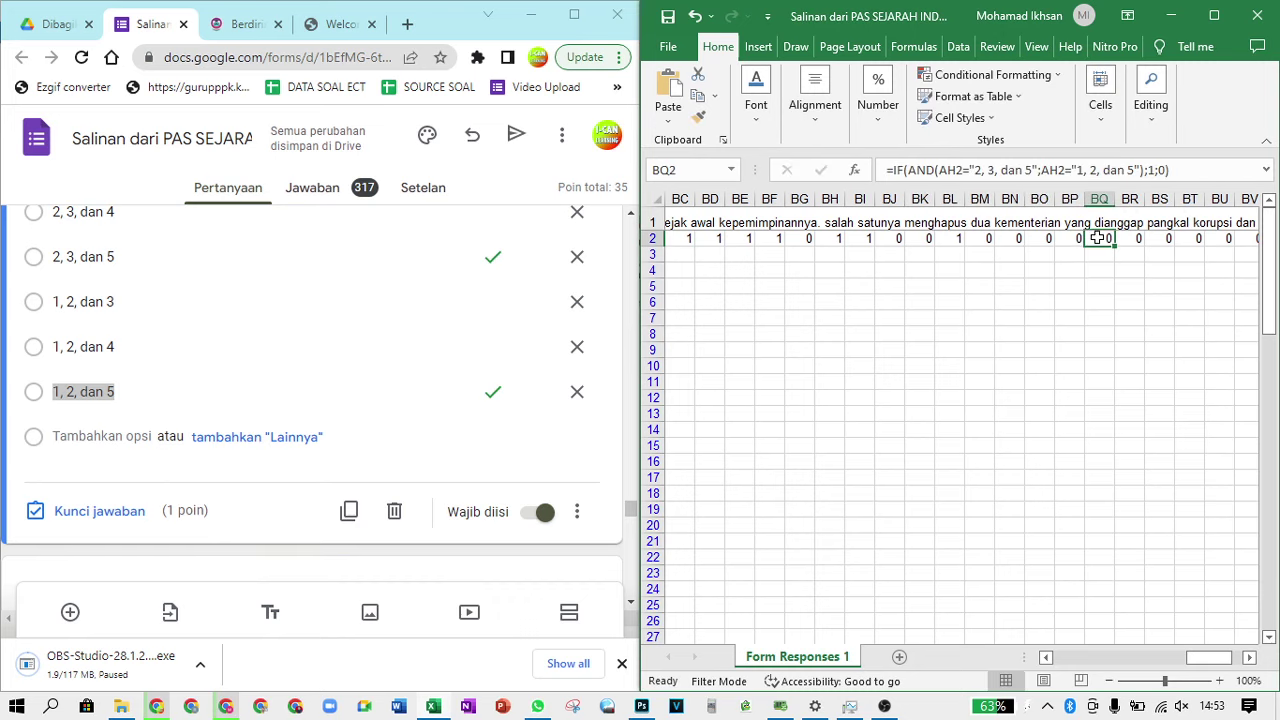
{"action": "left_click", "coordinate": [914, 170]}
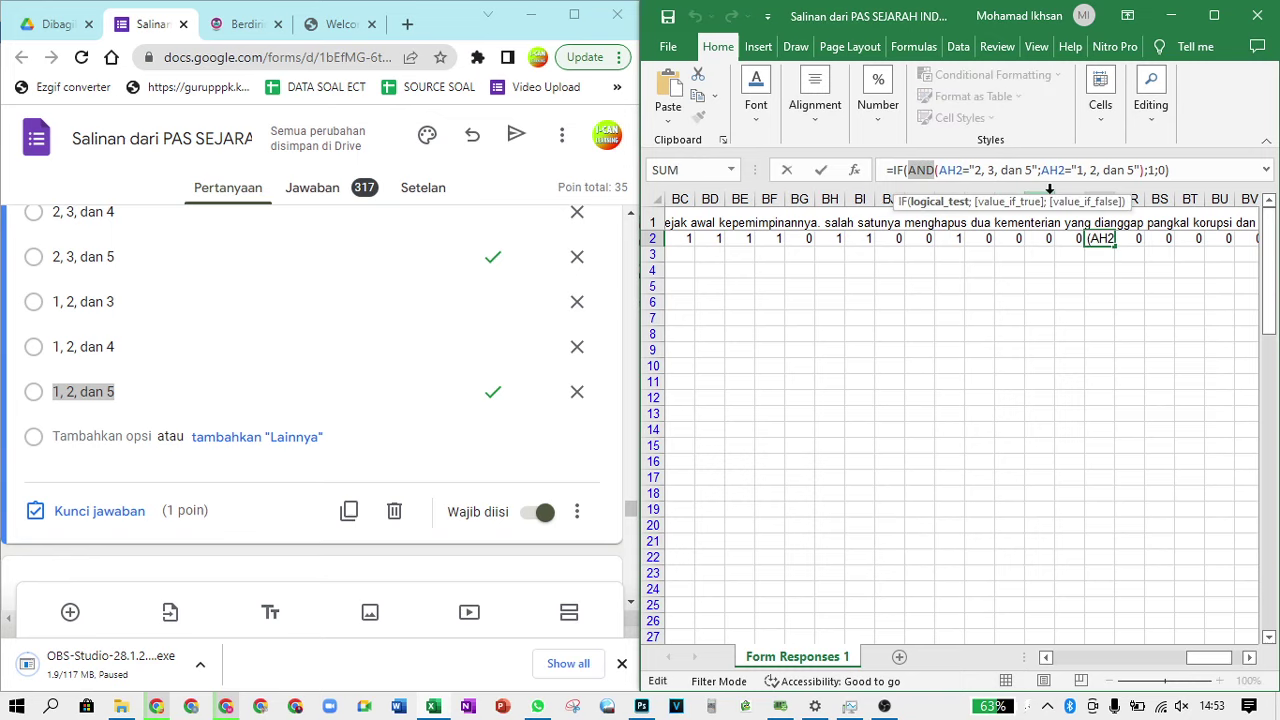
{"action": "type", "text": "OR"}
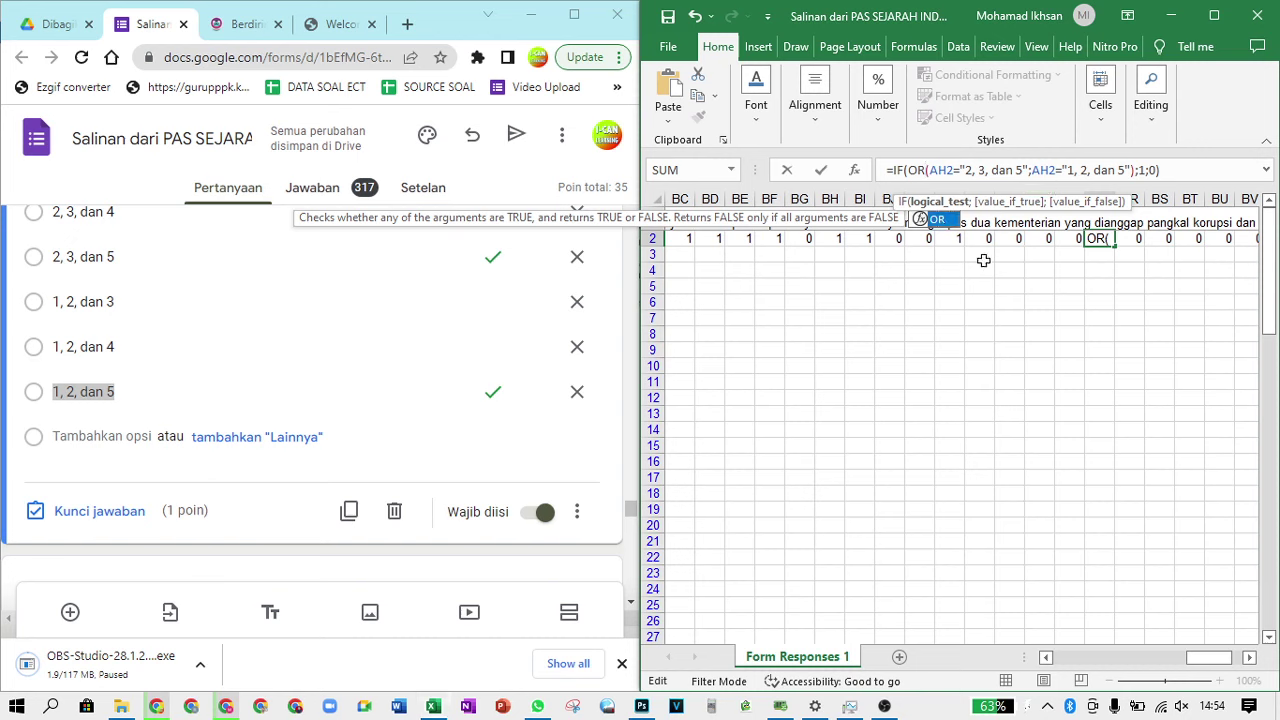
{"action": "key", "text": "Return"}
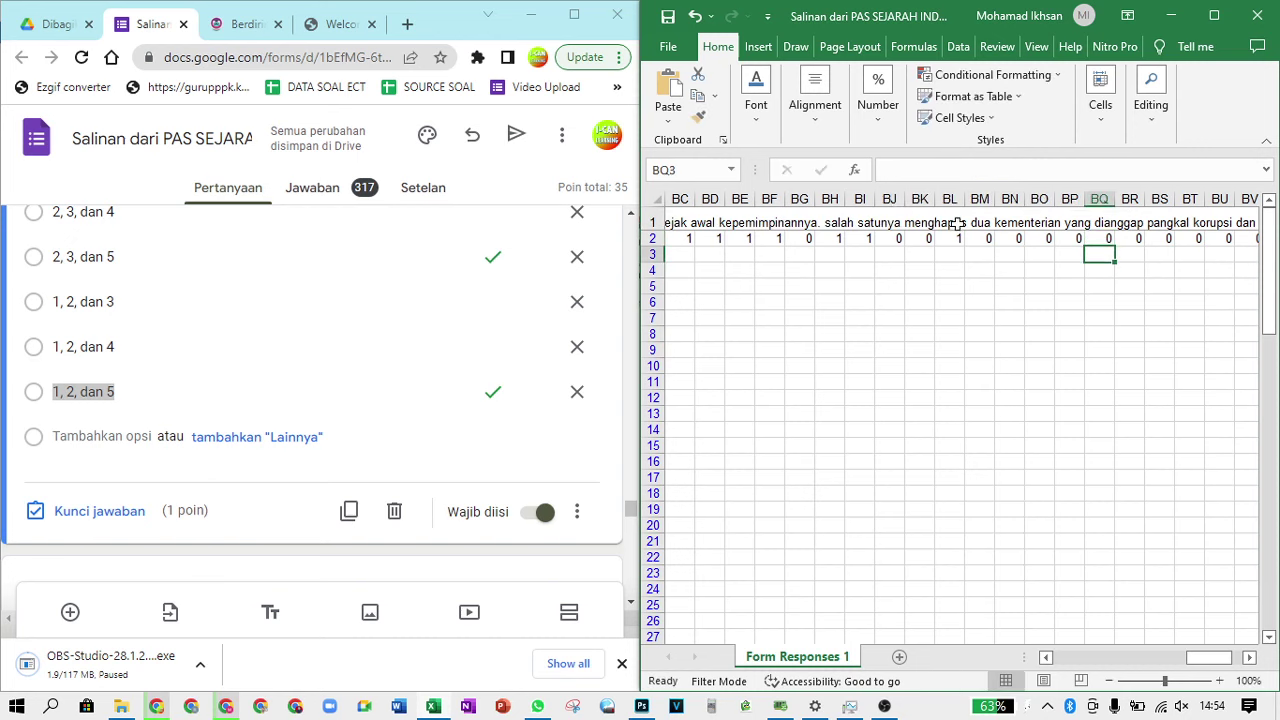
Try BQ2's OR formula on the response rows below by filling it down column BQ, and undo the fill
{"action": "left_click", "coordinate": [1101, 238]}
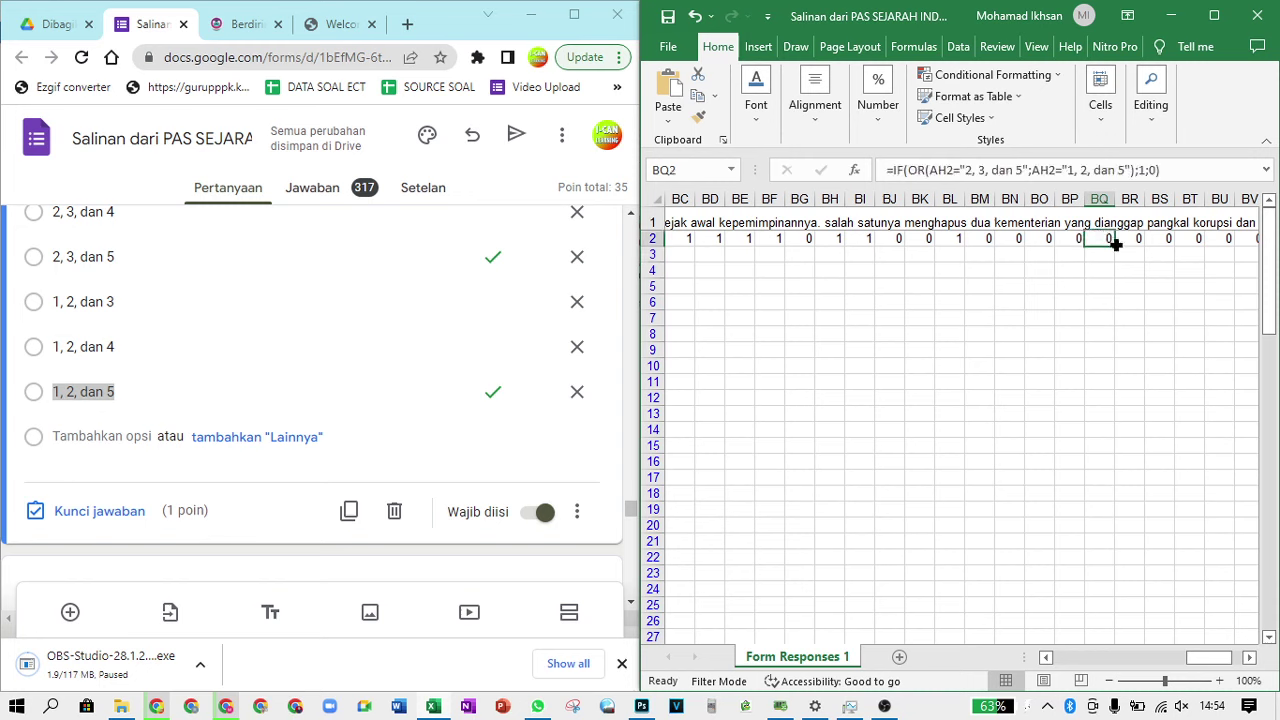
{"action": "left_click_drag", "start_coordinate": [1116, 244], "coordinate": [1108, 495]}
{"action": "key", "text": "ctrl+z"}
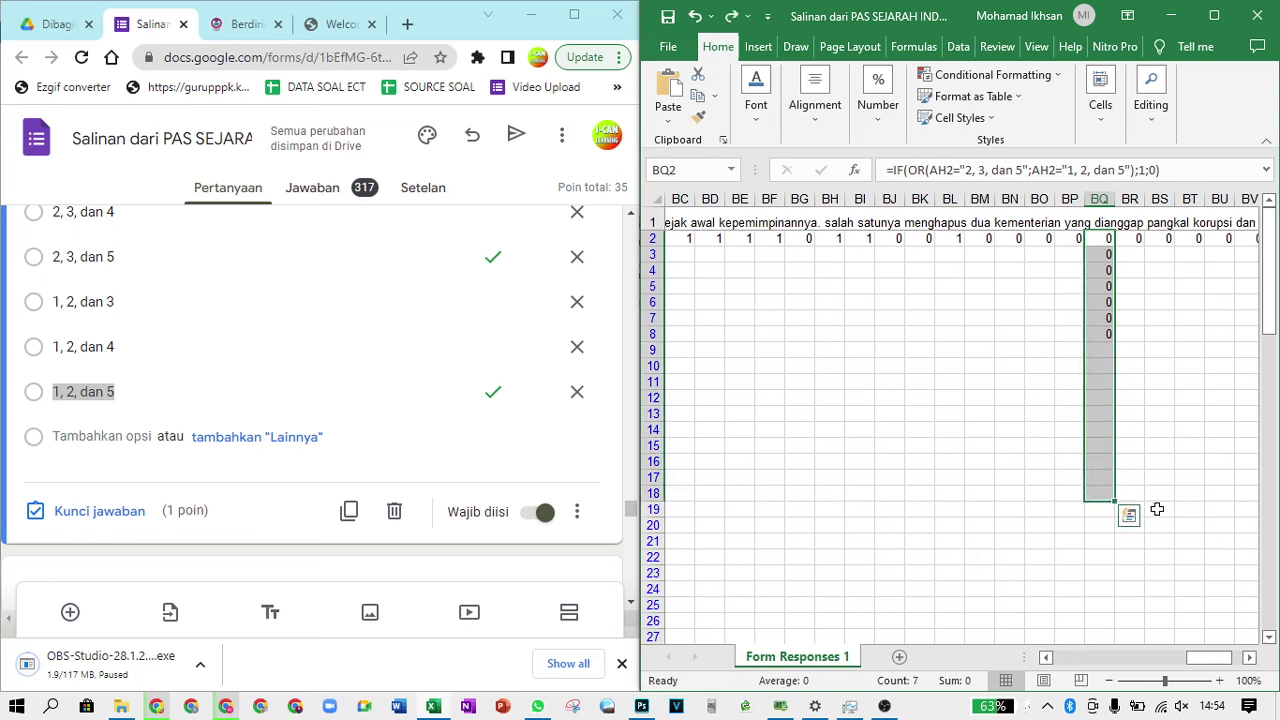
{"action": "left_click_drag", "start_coordinate": [1116, 500], "coordinate": [1124, 634]}
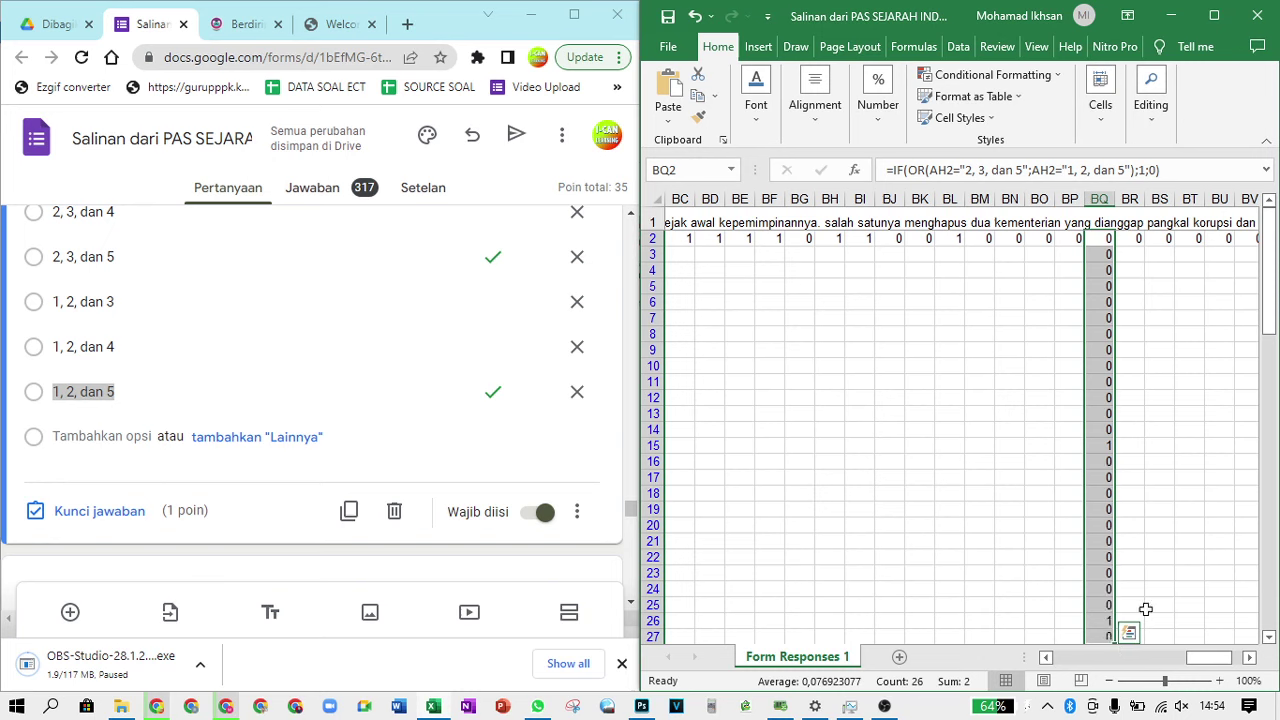
{"action": "key", "text": "ctrl+z"}
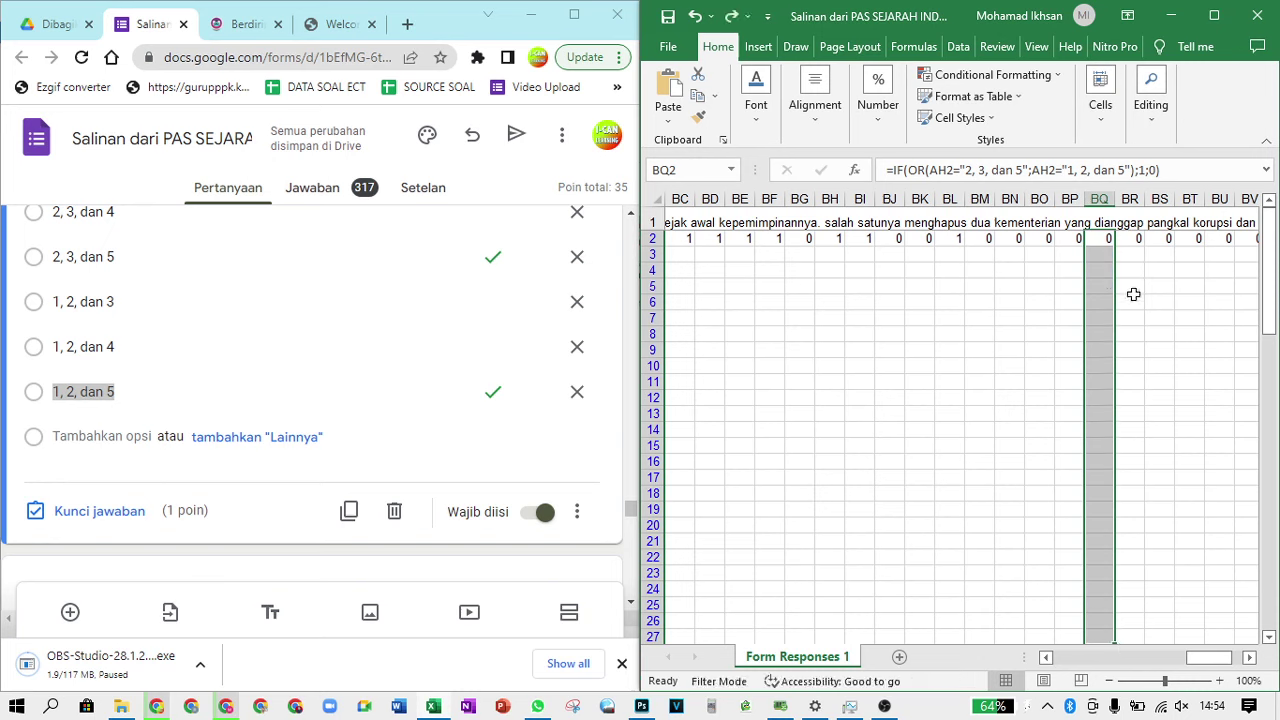
Replace the answer text in BR2's IF formula with the party-control question's marked option, "Pembentukan partai golongan karya"
{"action": "left_click", "coordinate": [1133, 238]}
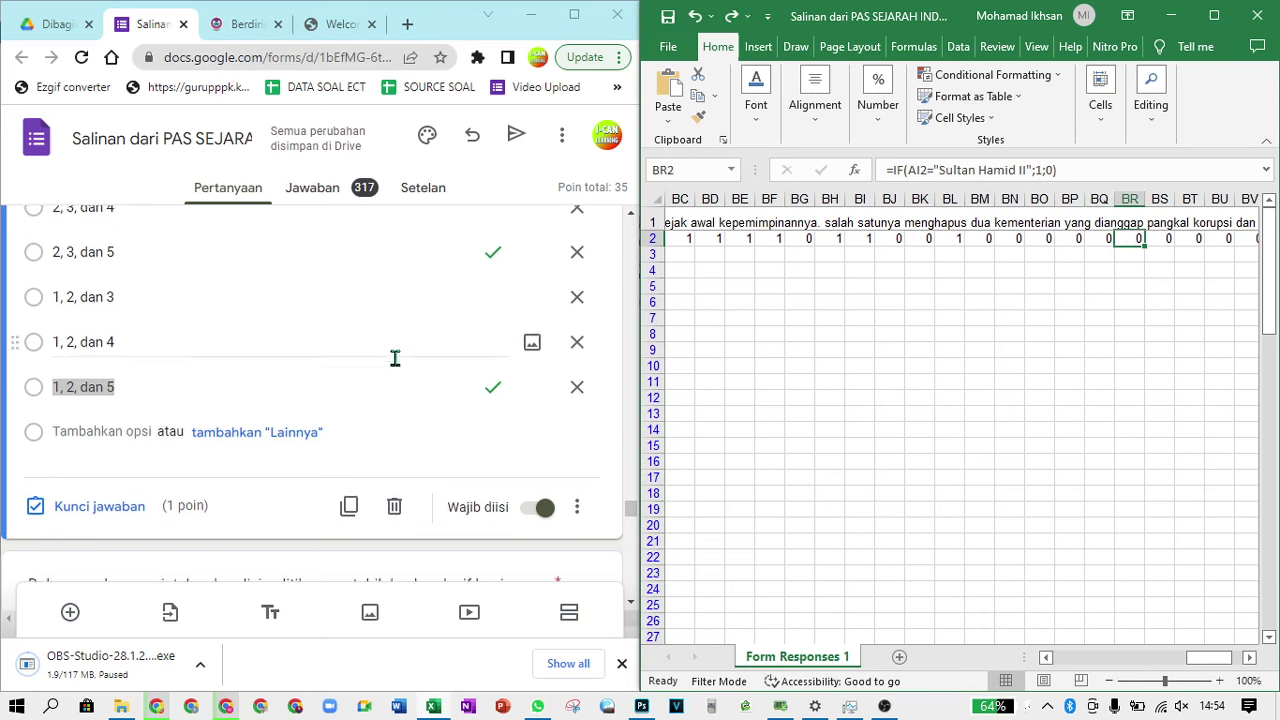
{"action": "scroll", "coordinate": [380, 365], "scroll_direction": "down", "scroll_amount": 3}
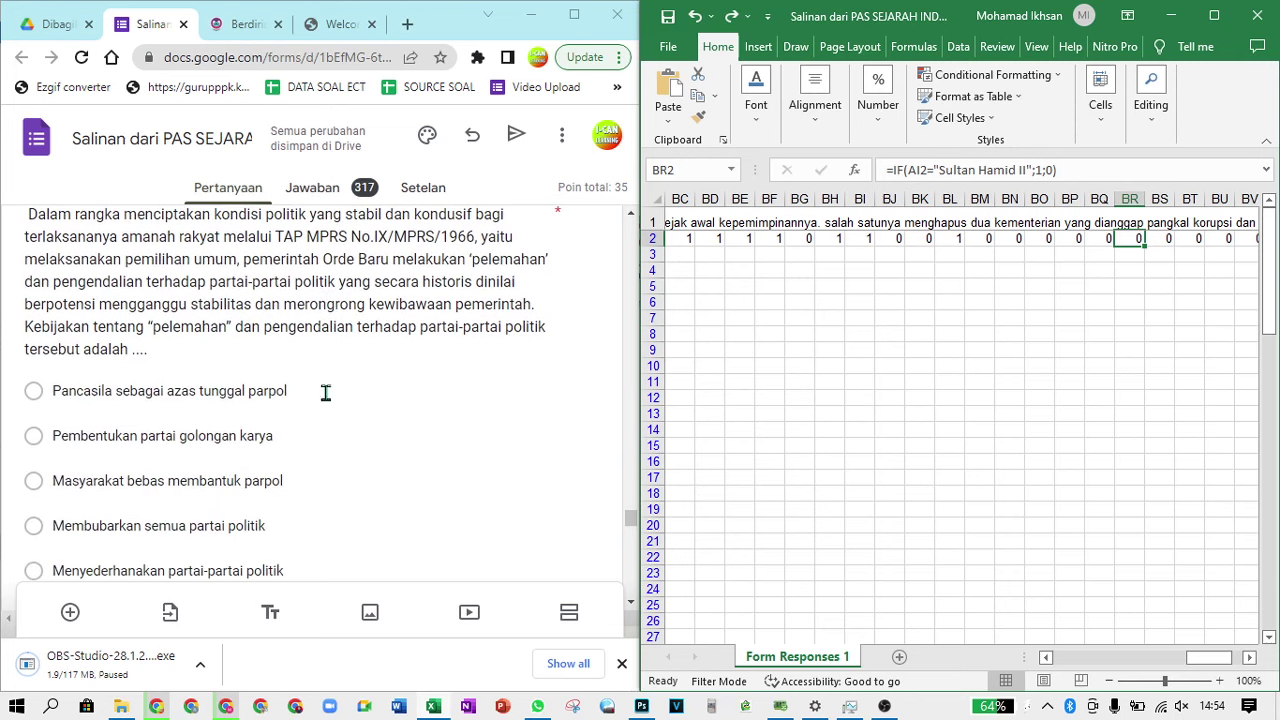
{"action": "left_click", "coordinate": [300, 405]}
{"action": "scroll", "coordinate": [371, 491], "scroll_direction": "down", "scroll_amount": 2}
{"action": "left_click", "coordinate": [350, 413]}
{"action": "key", "text": "ctrl+c"}
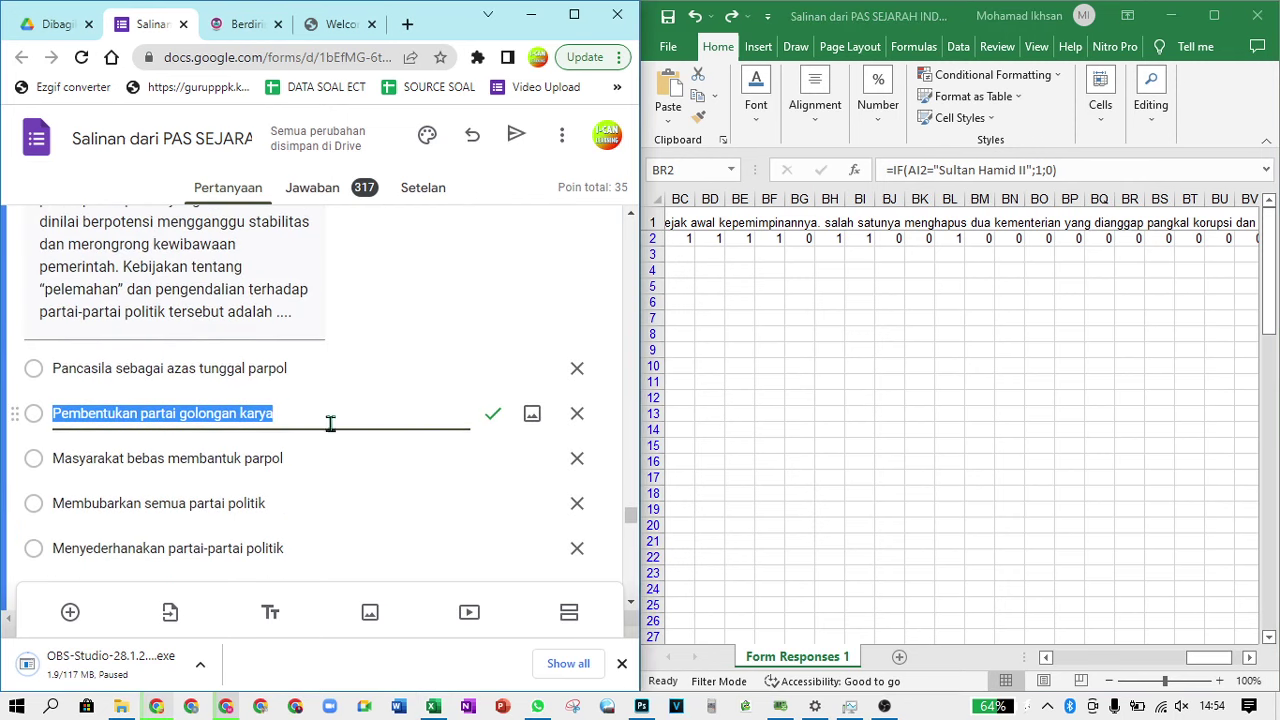
{"action": "left_click", "coordinate": [1024, 176]}
{"action": "left_click_drag", "start_coordinate": [1024, 176], "coordinate": [950, 170]}
{"action": "key", "text": "ctrl+v"}
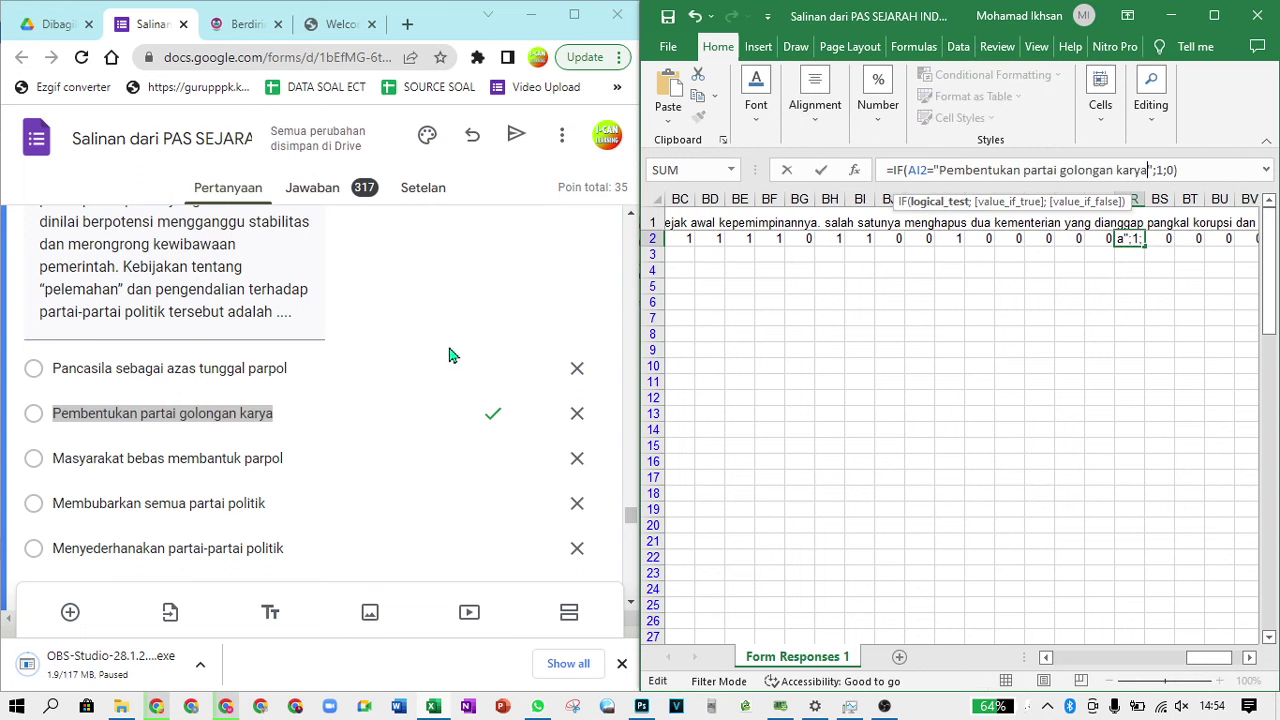
Replace the answer text in BS2's IF formula with the Suharto-era election question's marked option, "Adanya mobilisasi PNS untuk memenangkan golkar"
{"action": "scroll", "coordinate": [400, 420], "scroll_direction": "down", "scroll_amount": 5}
{"action": "left_click", "coordinate": [367, 451]}
{"action": "key", "text": "ctrl+c"}
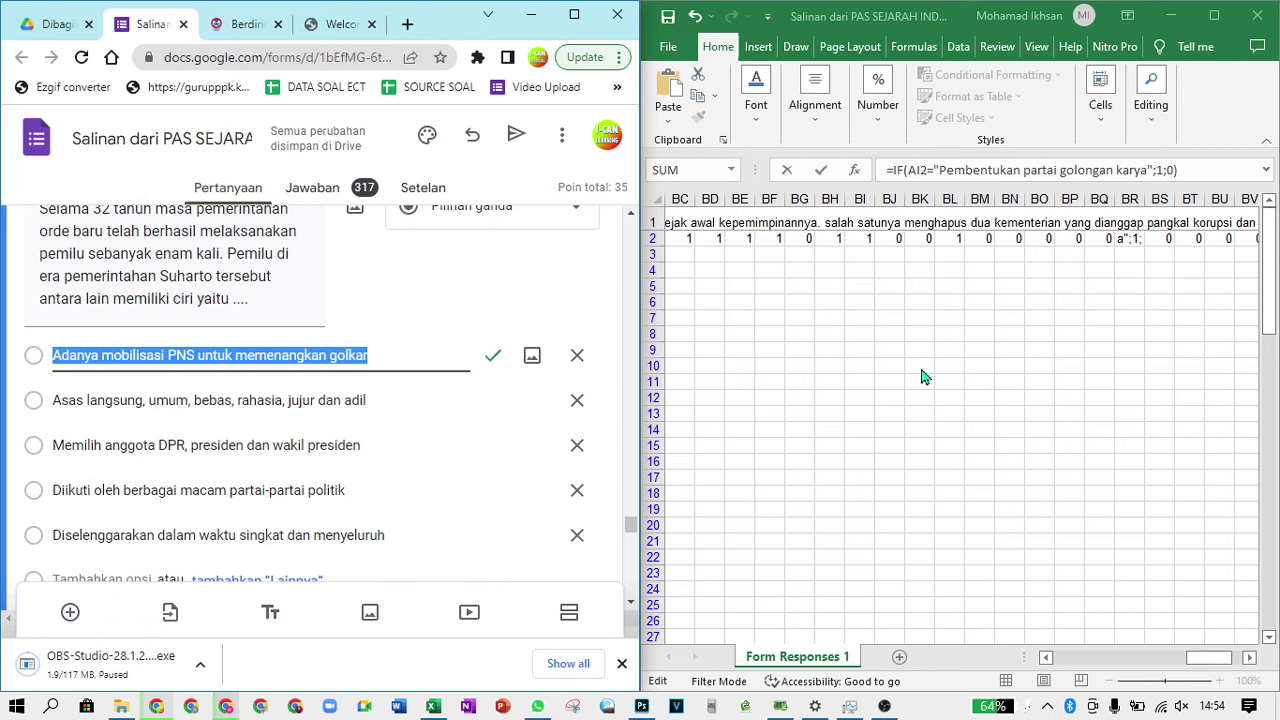
{"action": "left_click", "coordinate": [903, 22]}
{"action": "key", "text": "Tab"}
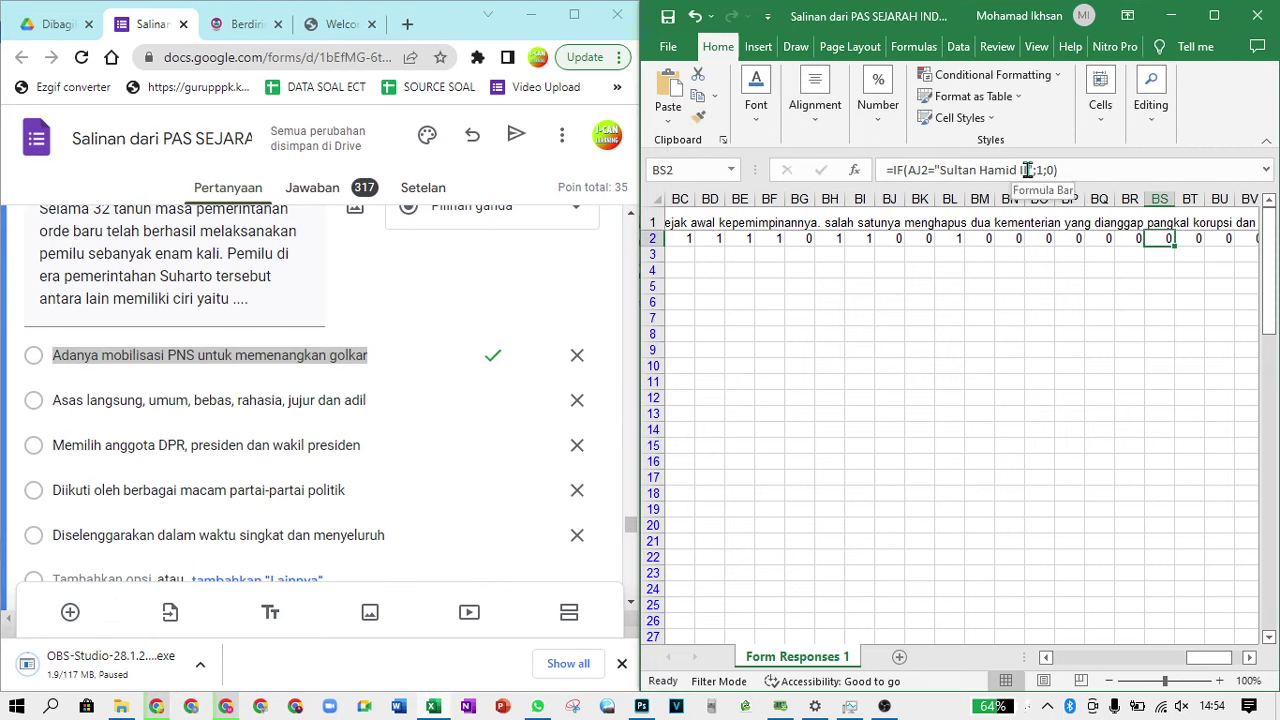
{"action": "left_click_drag", "start_coordinate": [1027, 170], "coordinate": [940, 170]}
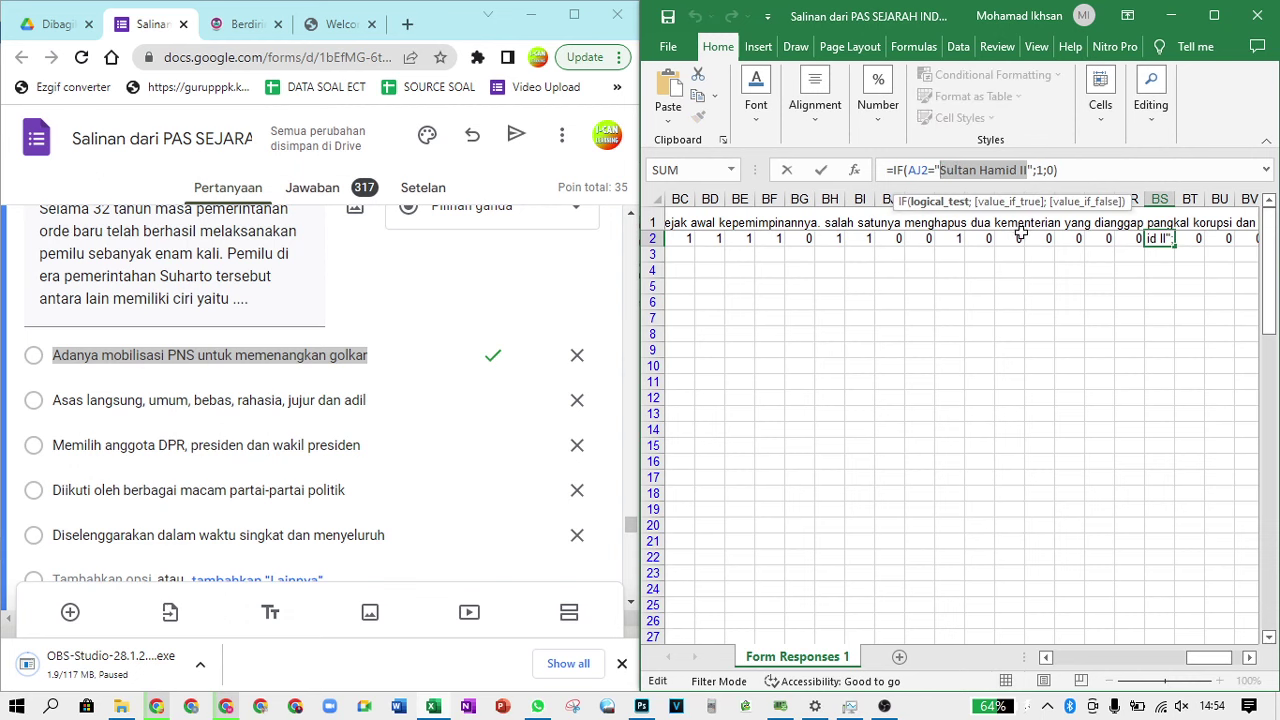
{"action": "key", "text": "ctrl+v"}
{"action": "key", "text": "Tab"}
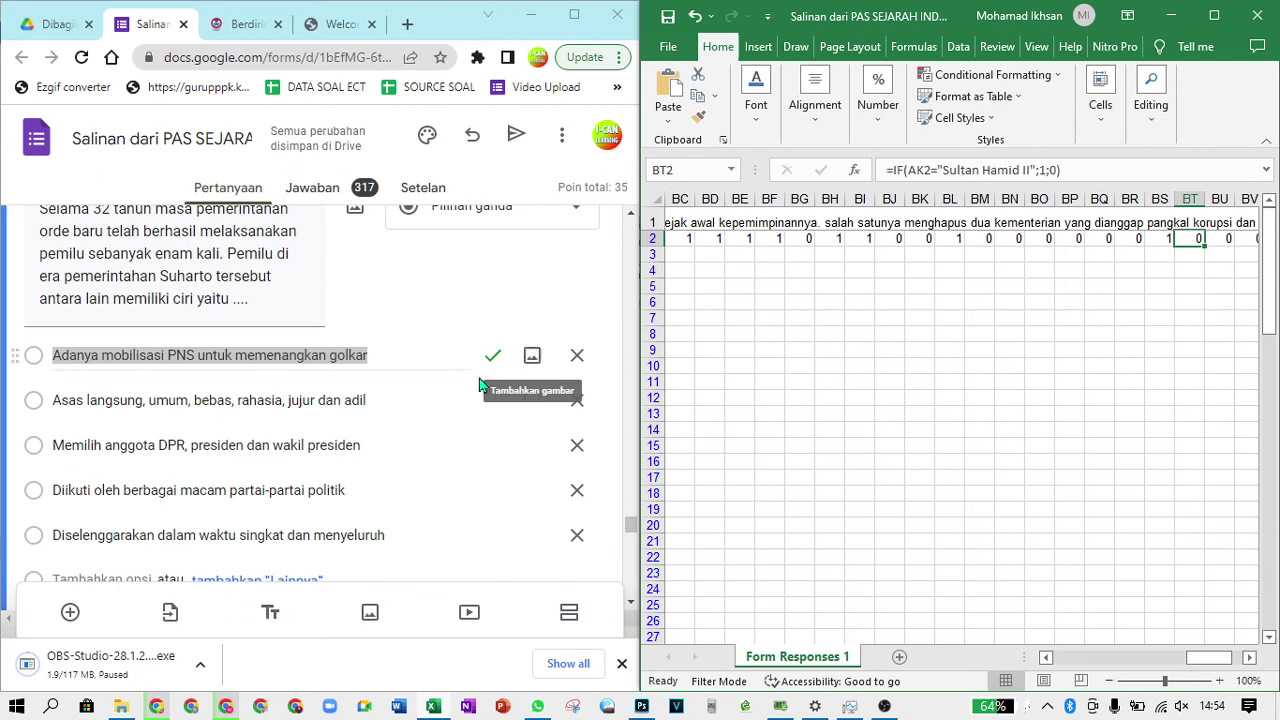
Replace the answer text in BT2's IF formula with the following question's marked option, "Eka Prasetya Pancakarsa"
{"action": "scroll", "coordinate": [450, 400], "scroll_direction": "down", "scroll_amount": 6}
{"action": "triple_click", "coordinate": [406, 314]}
{"action": "triple_click", "coordinate": [388, 287]}
{"action": "key", "text": "ctrl+c"}
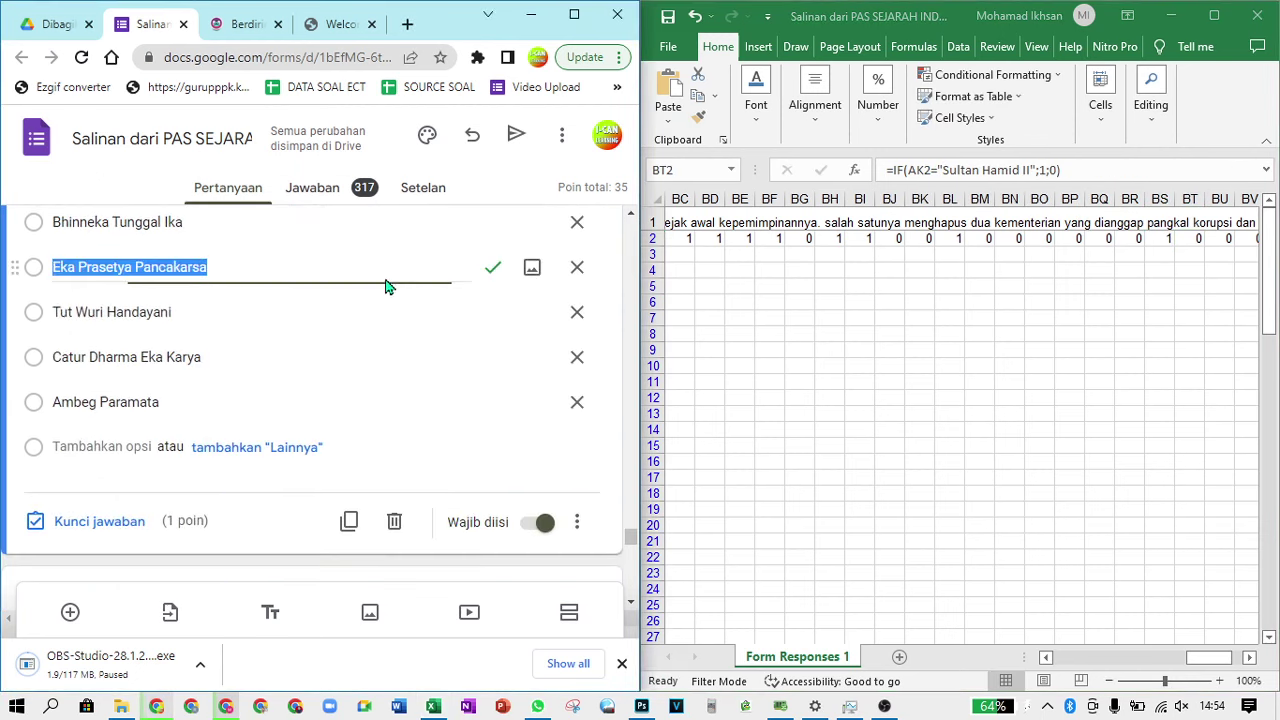
{"action": "left_click", "coordinate": [997, 170]}
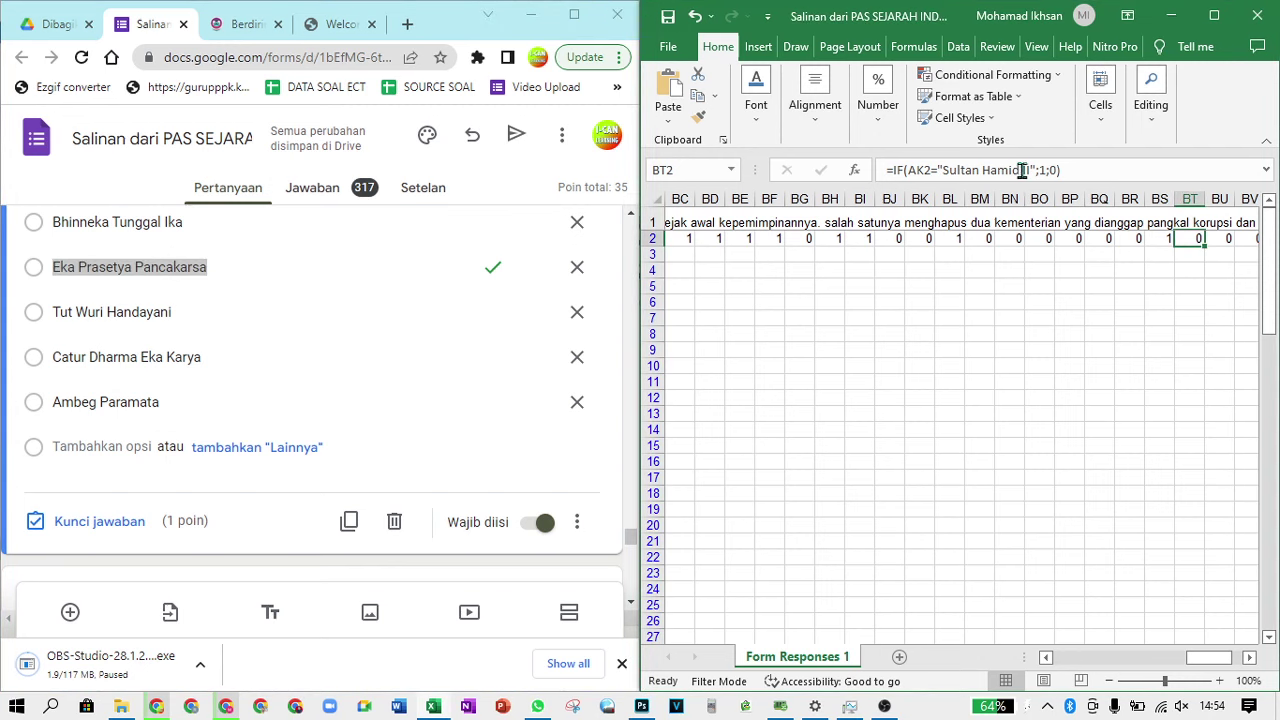
{"action": "left_click_drag", "start_coordinate": [1028, 170], "coordinate": [963, 170]}
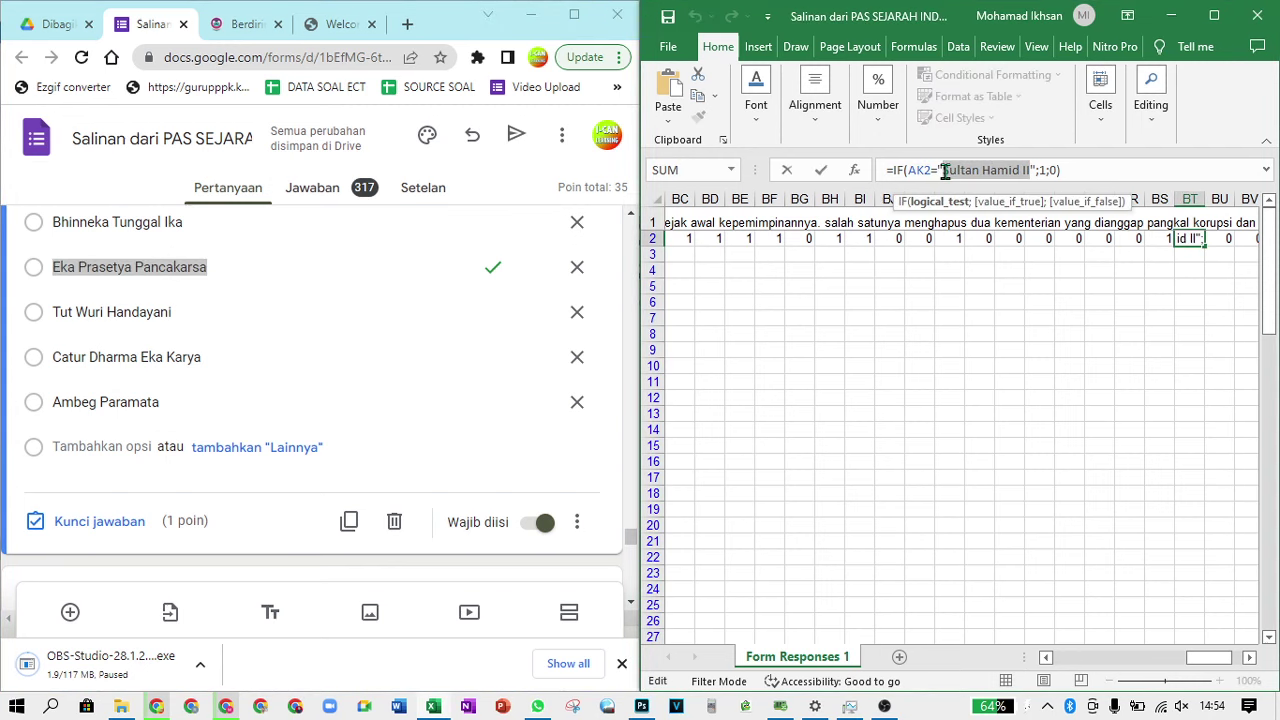
{"action": "key", "text": "ctrl+v"}
{"action": "key", "text": "Tab"}
Replace the answer text in BU2's IF formula with the centralisation question's marked option, "pemerintah pusat mengendalikan seluruh aspek kehidupan"
{"action": "scroll", "coordinate": [323, 350], "scroll_direction": "down", "scroll_amount": 5}
{"action": "left_click", "coordinate": [323, 350]}
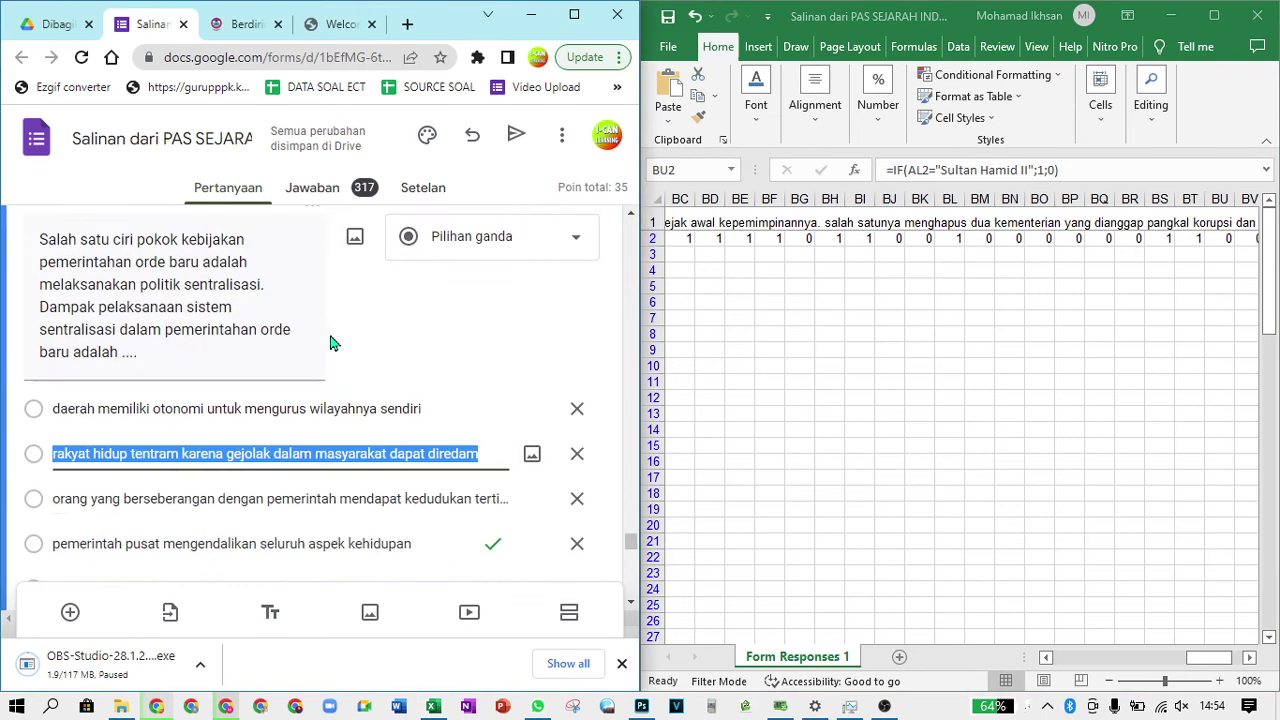
{"action": "left_click", "coordinate": [423, 540]}
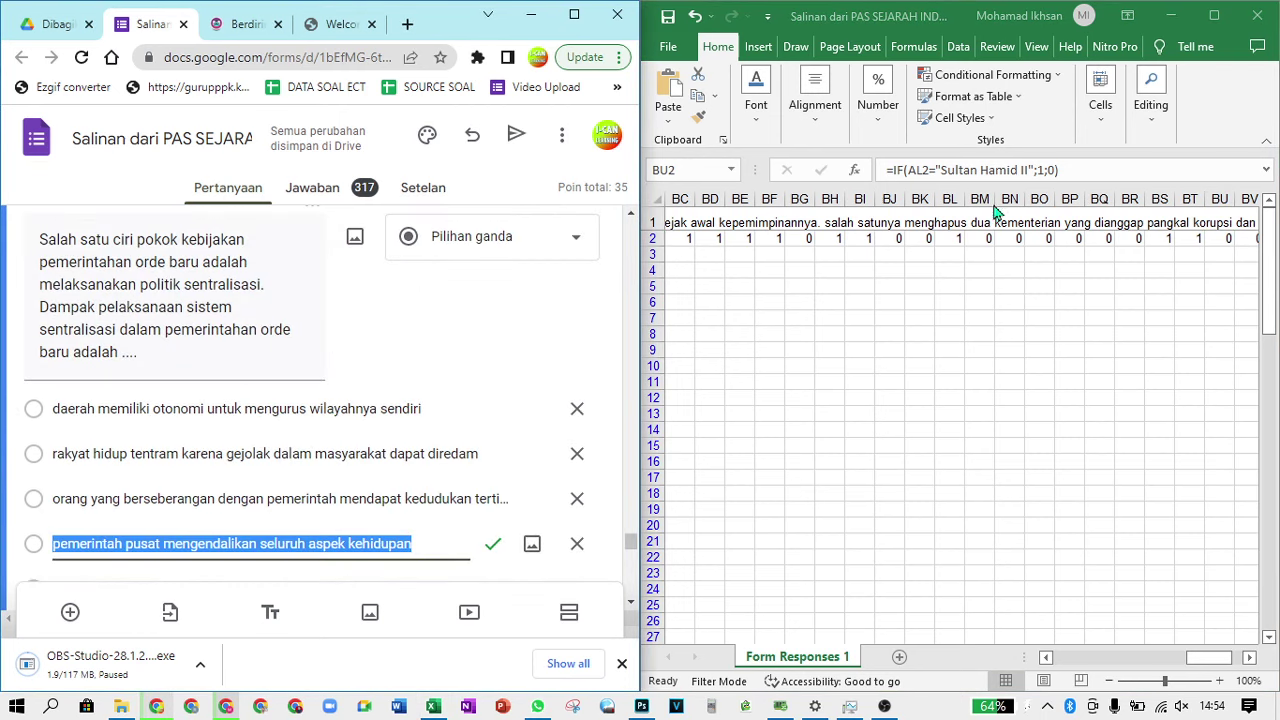
{"action": "left_click", "coordinate": [1022, 170]}
{"action": "left_click_drag", "start_coordinate": [1028, 170], "coordinate": [942, 170]}
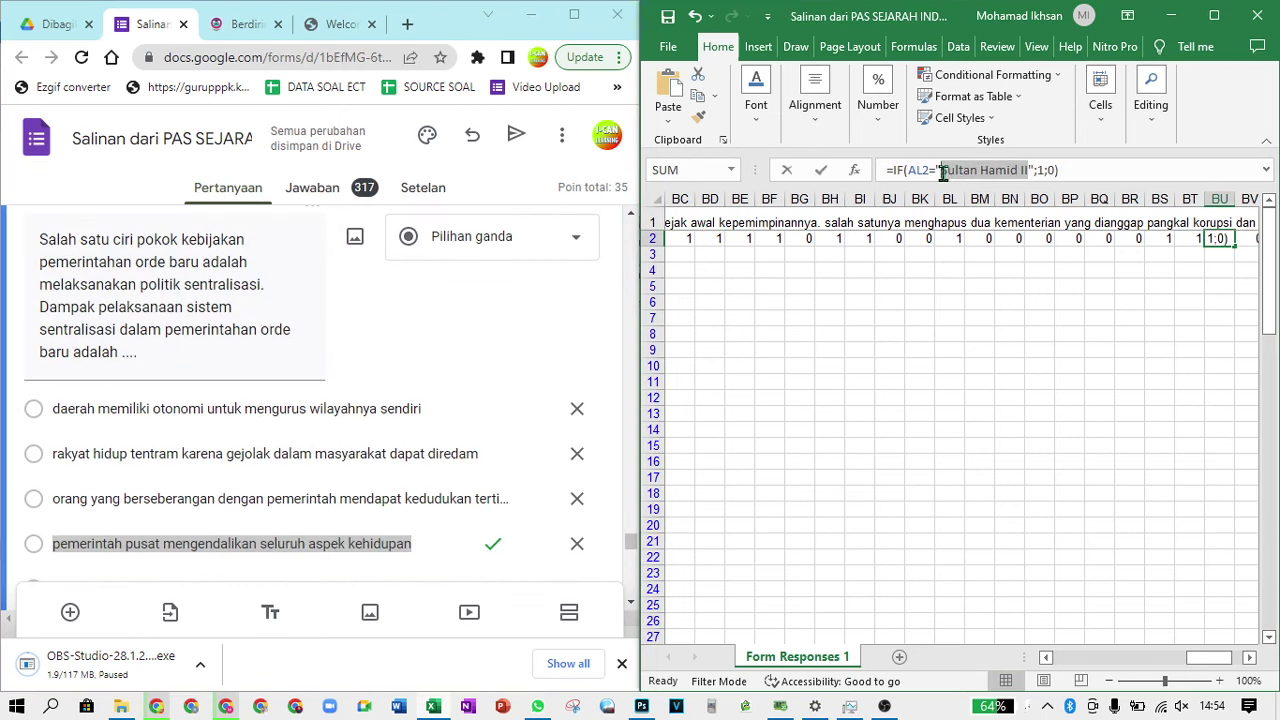
{"action": "key", "text": "ctrl+v"}
{"action": "key", "text": "Tab"}
Replace the answer text in BV2's IF formula with the Orde Baru collapse question's marked option, starting "kemenangan mutlak Golkar dalam Pemilihan Umum 1997"
{"action": "scroll", "coordinate": [342, 490], "scroll_direction": "down", "scroll_amount": 6}
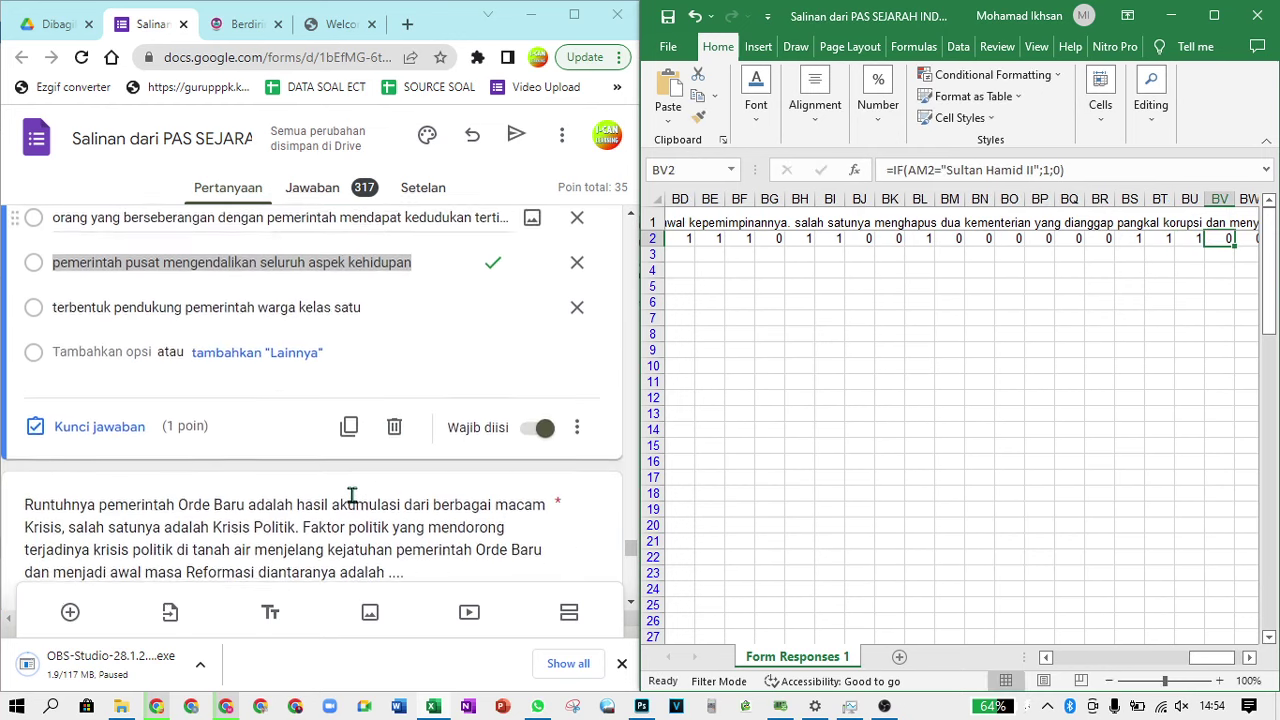
{"action": "left_click", "coordinate": [342, 490]}
{"action": "left_click", "coordinate": [342, 490]}
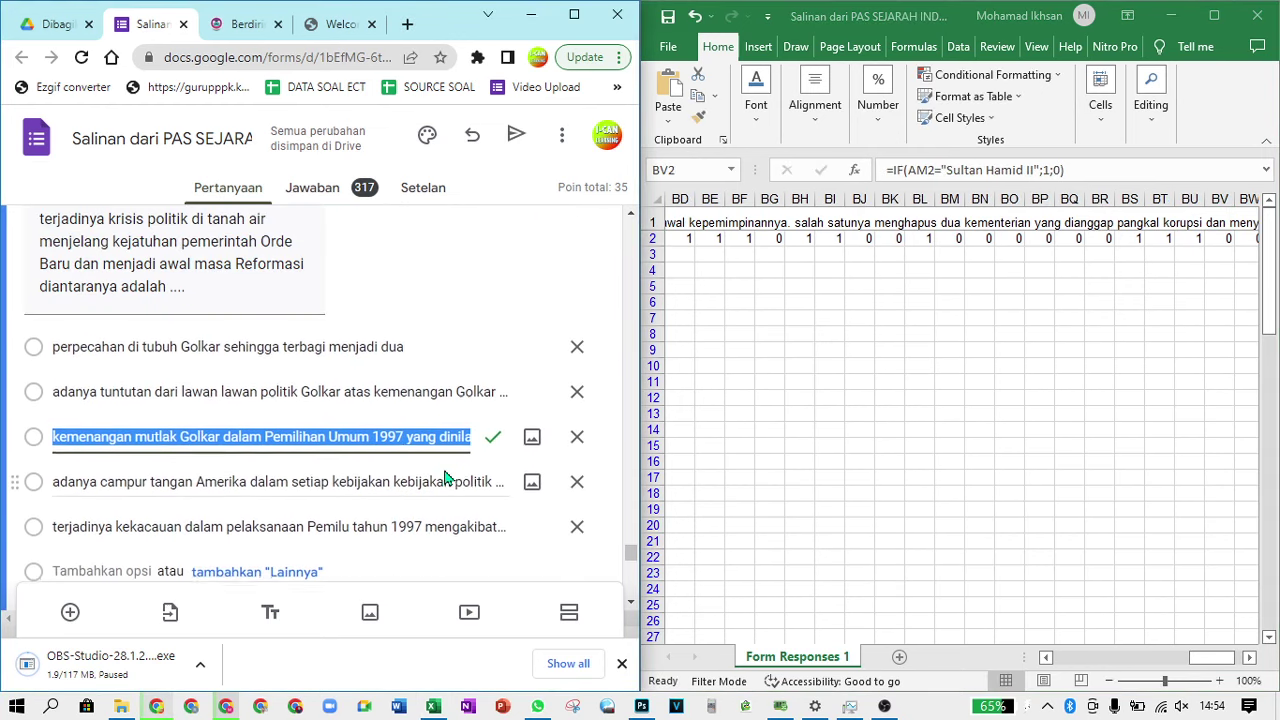
{"action": "left_click", "coordinate": [968, 172]}
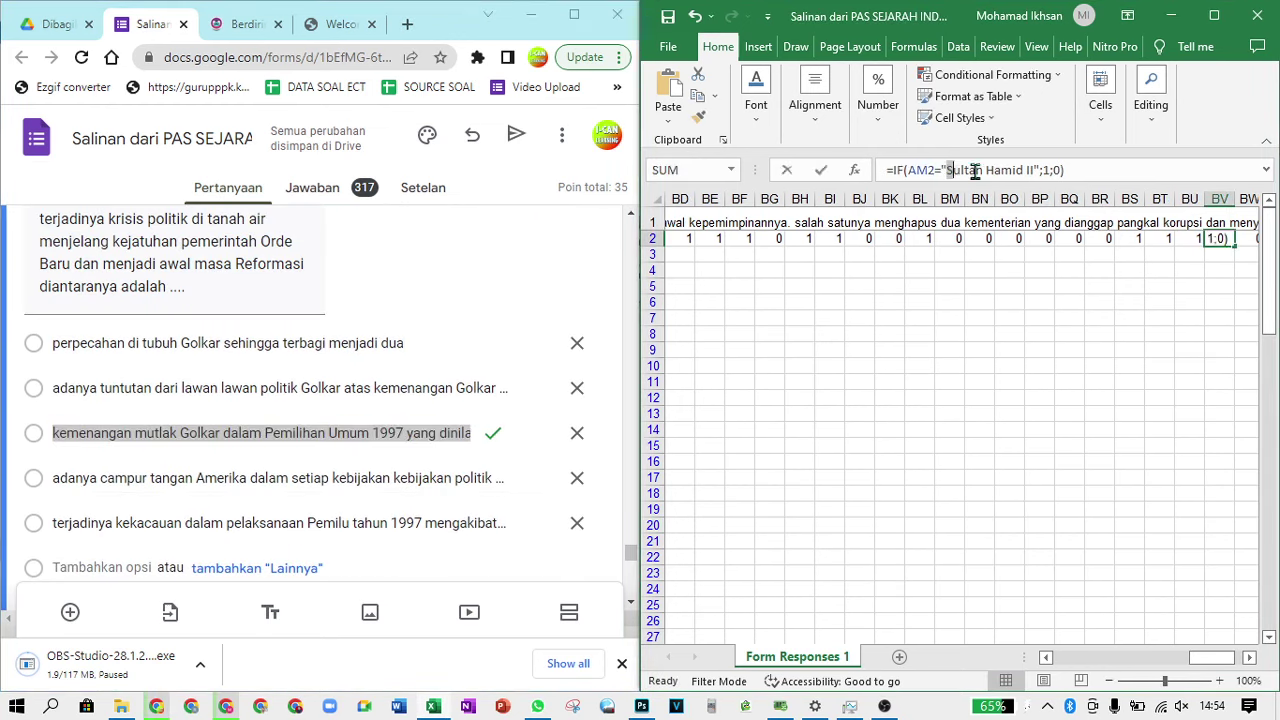
{"action": "left_click_drag", "start_coordinate": [946, 170], "coordinate": [1030, 172]}
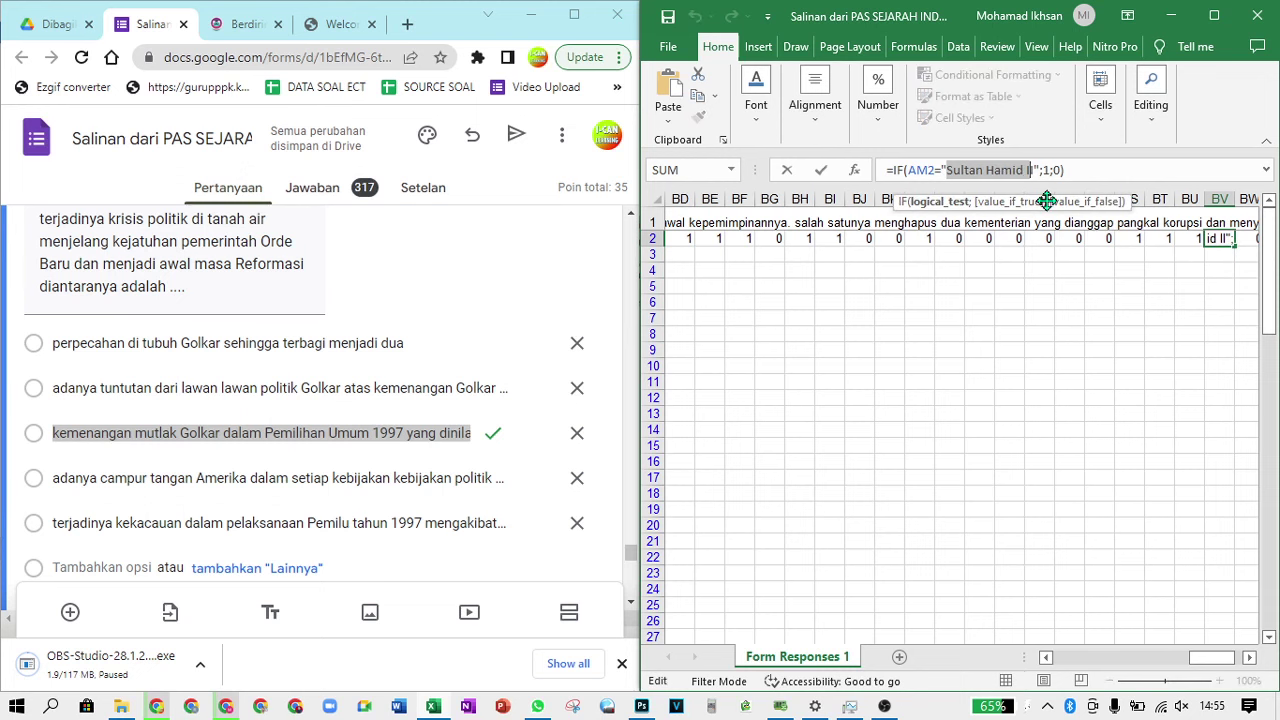
{"action": "key", "text": "ctrl+v"}
{"action": "key", "text": "Tab"}
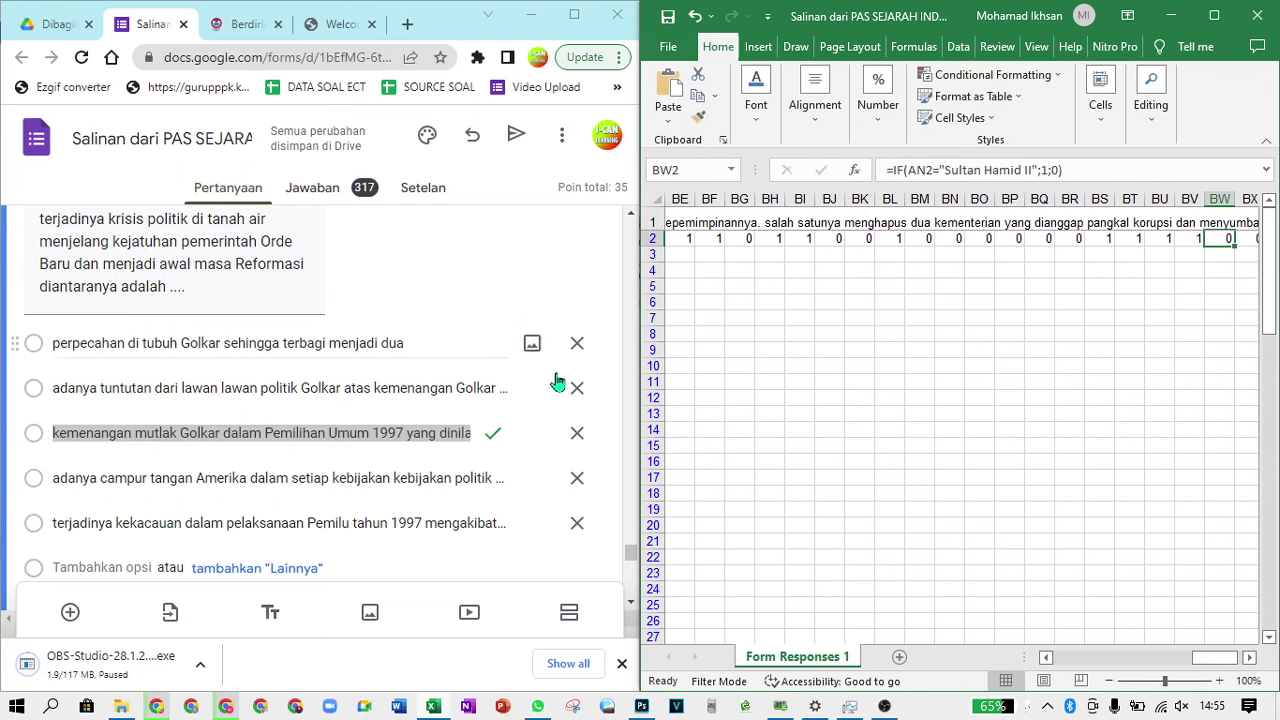
Replace the answer text in BW2's IF formula with the next question's marked option, "Otonomi daerah yang seluas – luasnya"
{"action": "scroll", "coordinate": [455, 400], "scroll_direction": "down", "scroll_amount": 4}
{"action": "left_click", "coordinate": [320, 406]}
{"action": "left_click", "coordinate": [369, 372]}
{"action": "key", "text": "ctrl+c"}
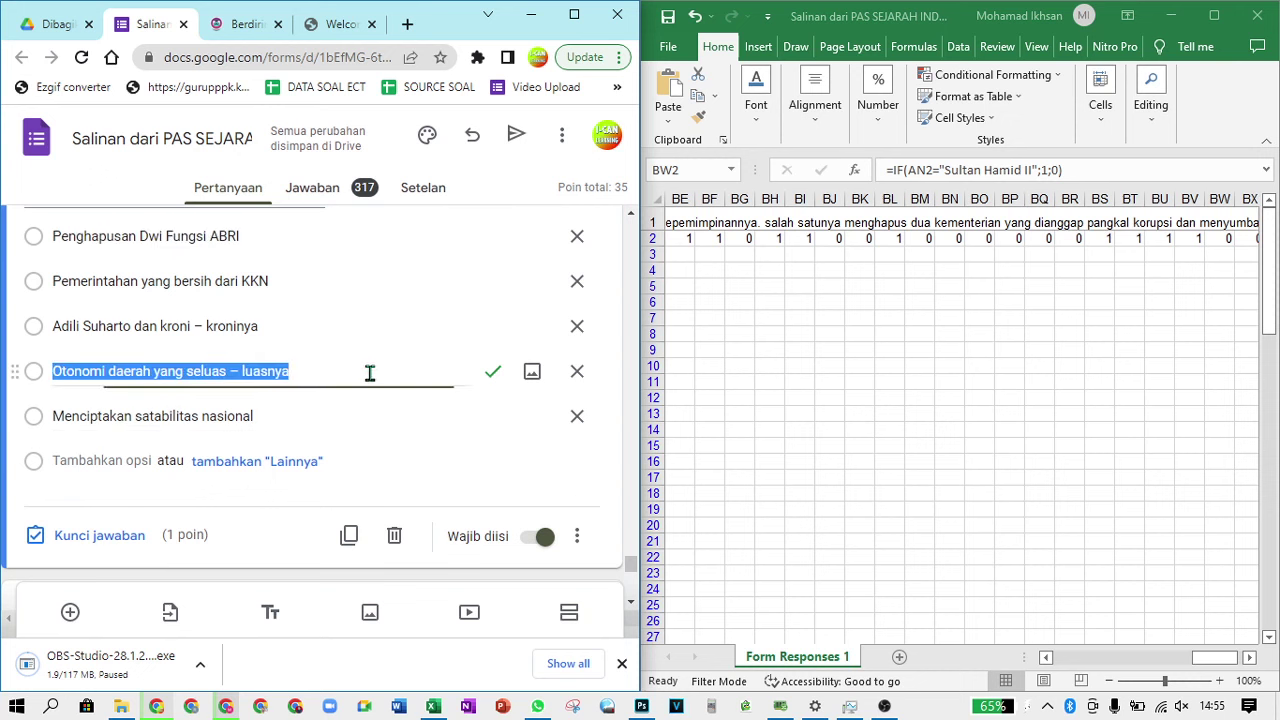
{"action": "left_click_drag", "start_coordinate": [1029, 170], "coordinate": [942, 170]}
{"action": "key", "text": "ctrl+v"}
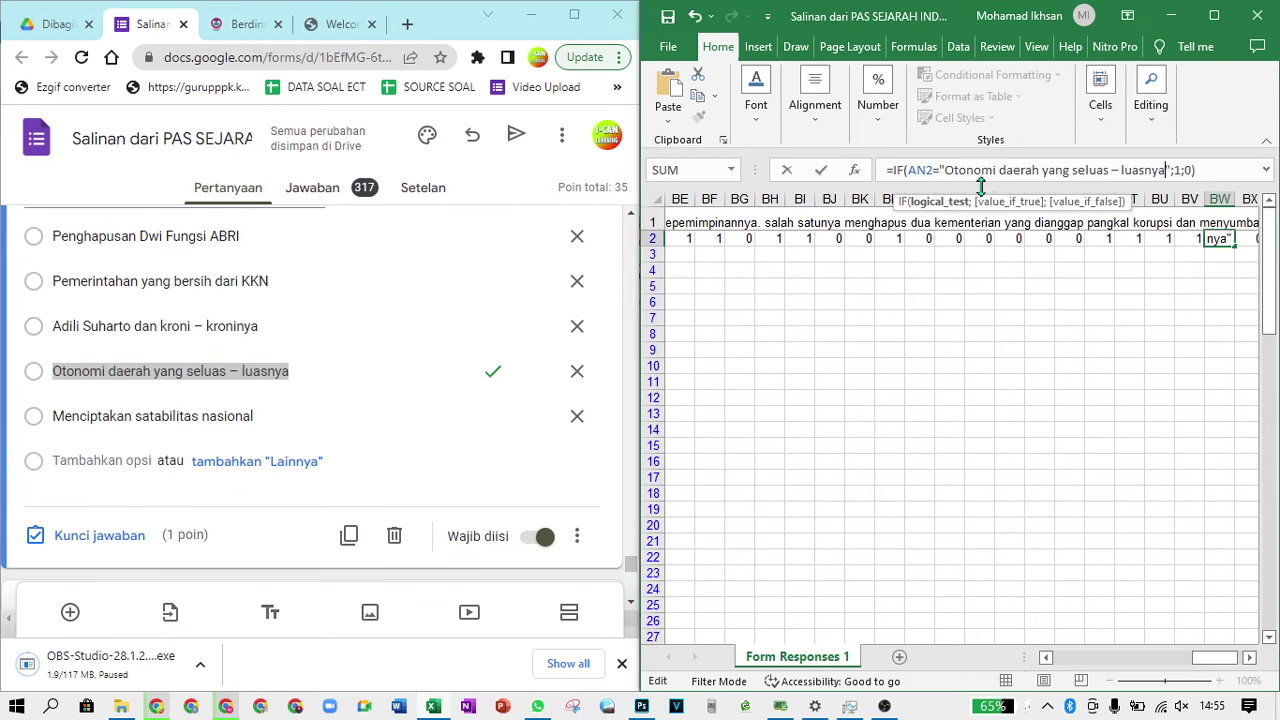
{"action": "key", "text": "Tab"}
Replace the answer text in BX2's IF formula with the 1998 Reformasi agenda question's marked option, "kembali ke UUDS 1950 dan bentuk DPRS"
{"action": "scroll", "coordinate": [371, 374], "scroll_direction": "down", "scroll_amount": 3}
{"action": "left_click", "coordinate": [371, 374]}
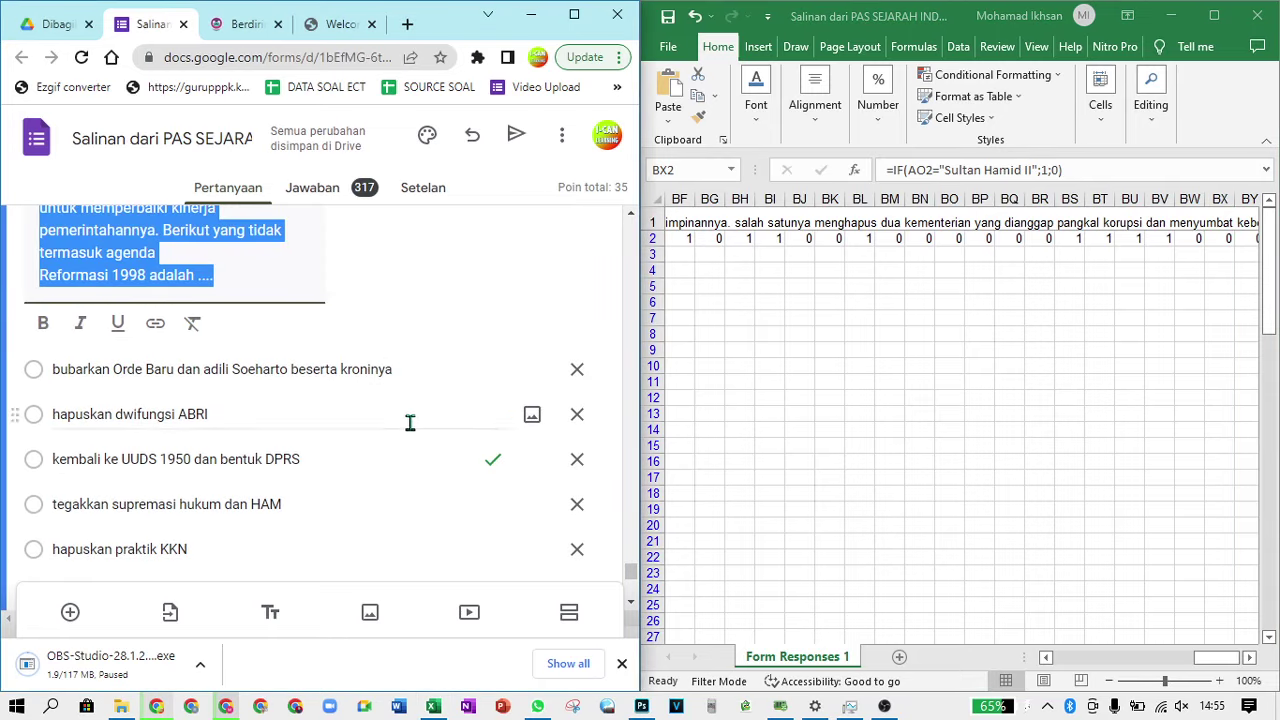
{"action": "left_click", "coordinate": [383, 457]}
{"action": "key", "text": "ctrl+c"}
{"action": "left_click", "coordinate": [945, 170]}
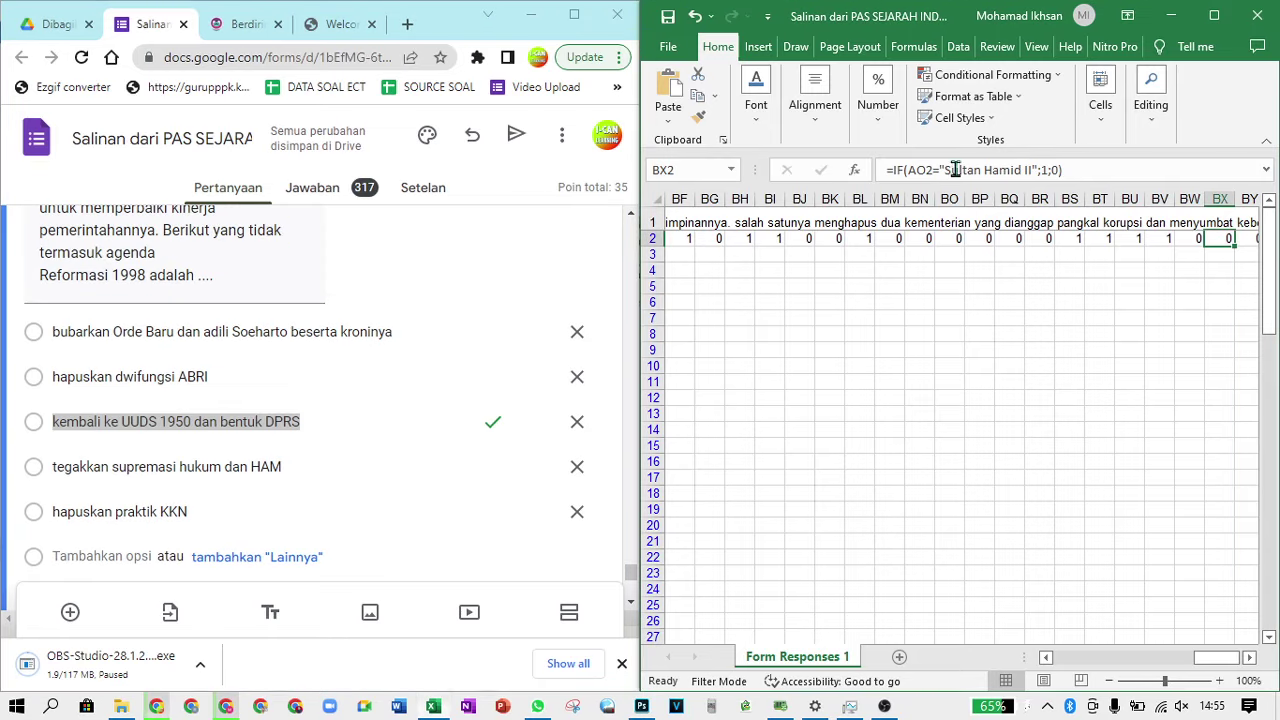
{"action": "left_click_drag", "start_coordinate": [943, 170], "coordinate": [1029, 170]}
{"action": "key", "text": "ctrl+v"}
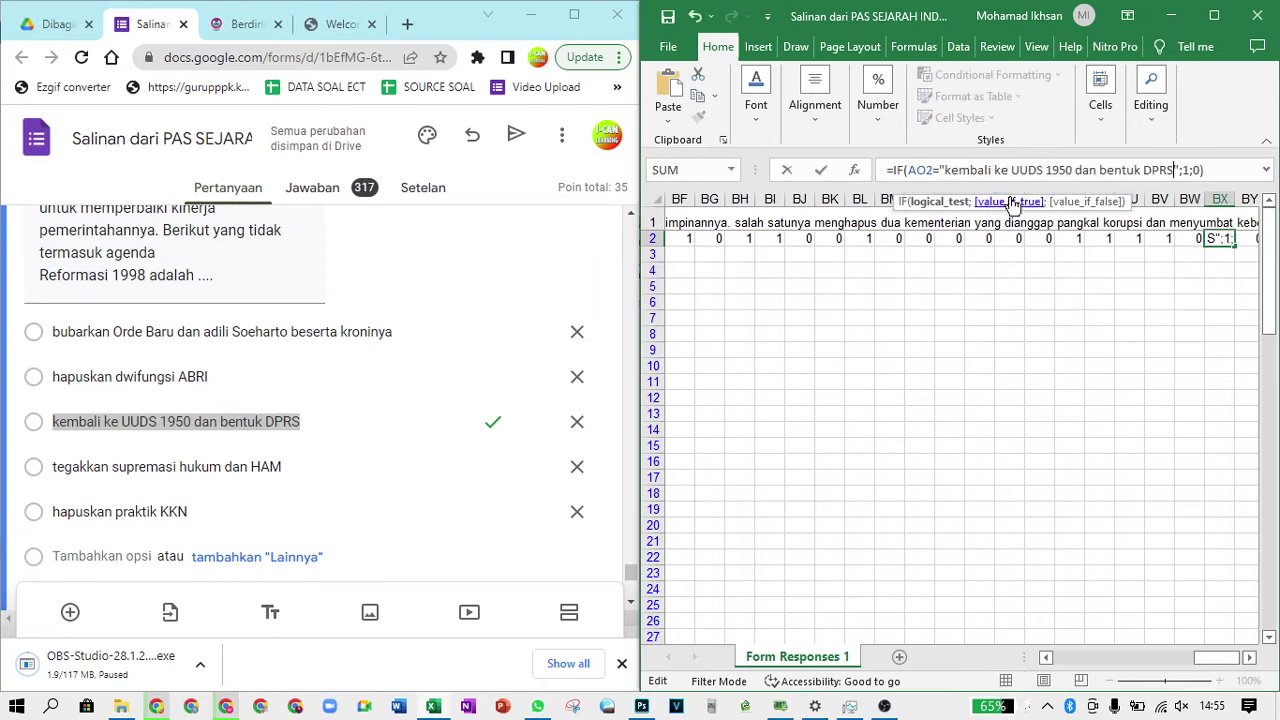
{"action": "key", "text": "Tab"}
Replace the answer text in BY2's IF formula with the abolished ministries question's marked option, "Departemen sosial dan departemen penerangan"
{"action": "scroll", "coordinate": [363, 403], "scroll_direction": "down", "scroll_amount": 2}
{"action": "scroll", "coordinate": [363, 403], "scroll_direction": "down", "scroll_amount": 2}
{"action": "left_click", "coordinate": [375, 415]}
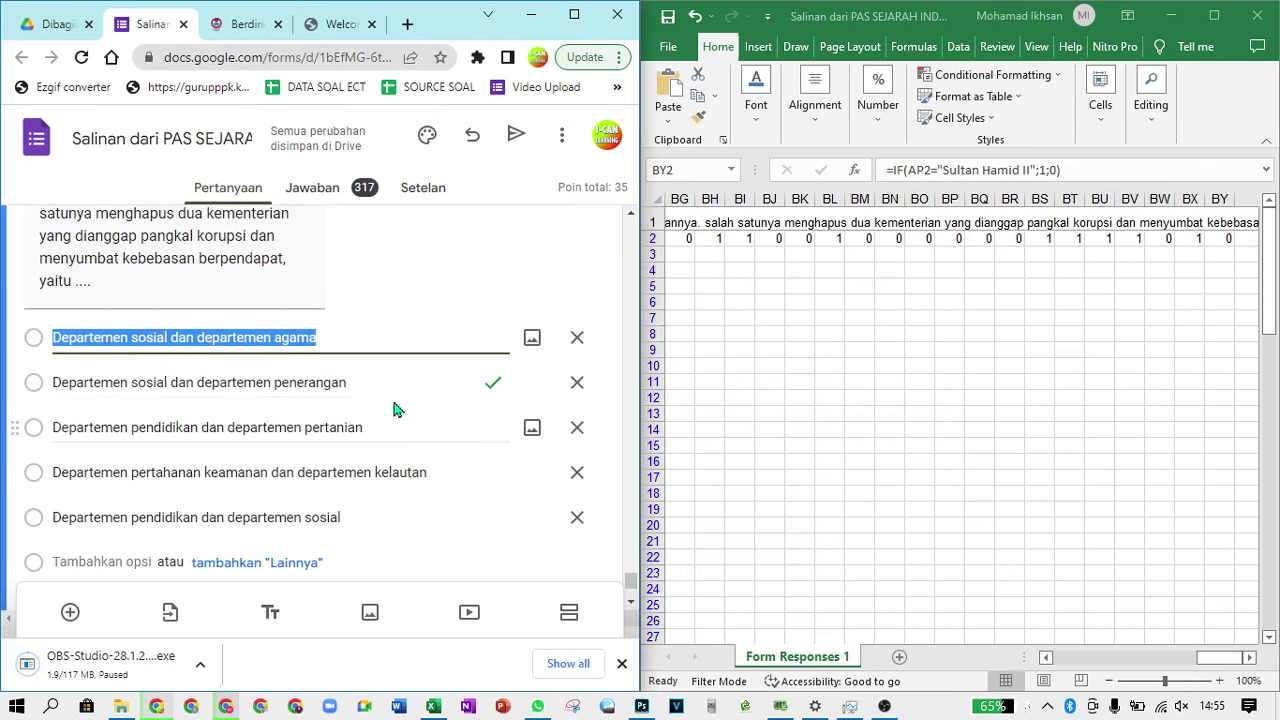
{"action": "left_click", "coordinate": [408, 382]}
{"action": "key", "text": "ctrl+c"}
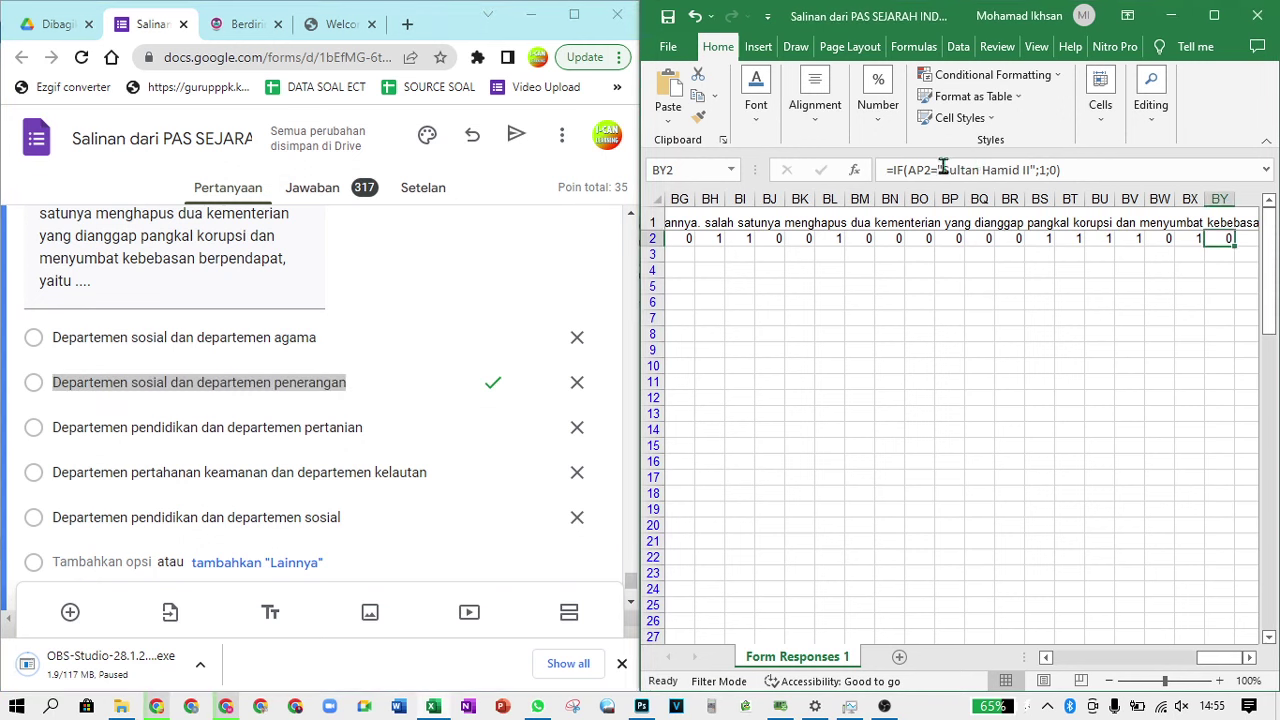
{"action": "left_click_drag", "start_coordinate": [943, 170], "coordinate": [1030, 170]}
{"action": "key", "text": "ctrl+v"}
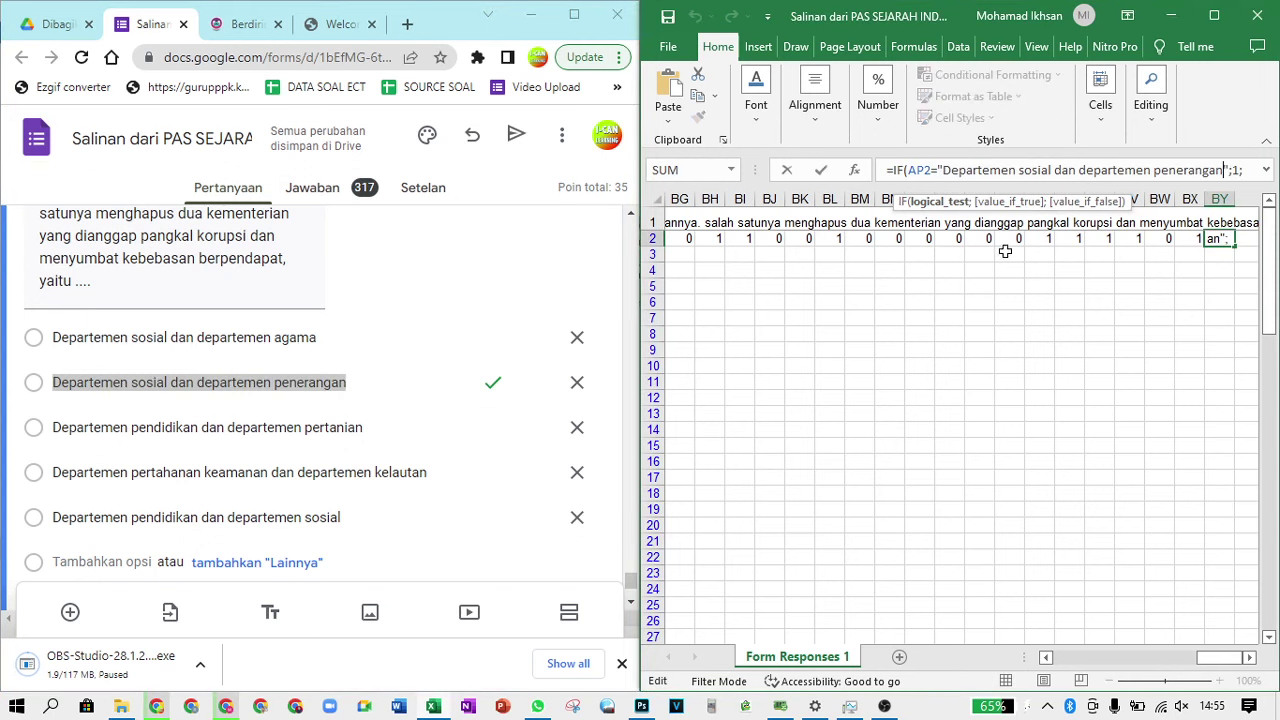
{"action": "key", "text": "Tab"}
{"action": "scroll", "coordinate": [340, 431], "scroll_direction": "down", "scroll_amount": 2}
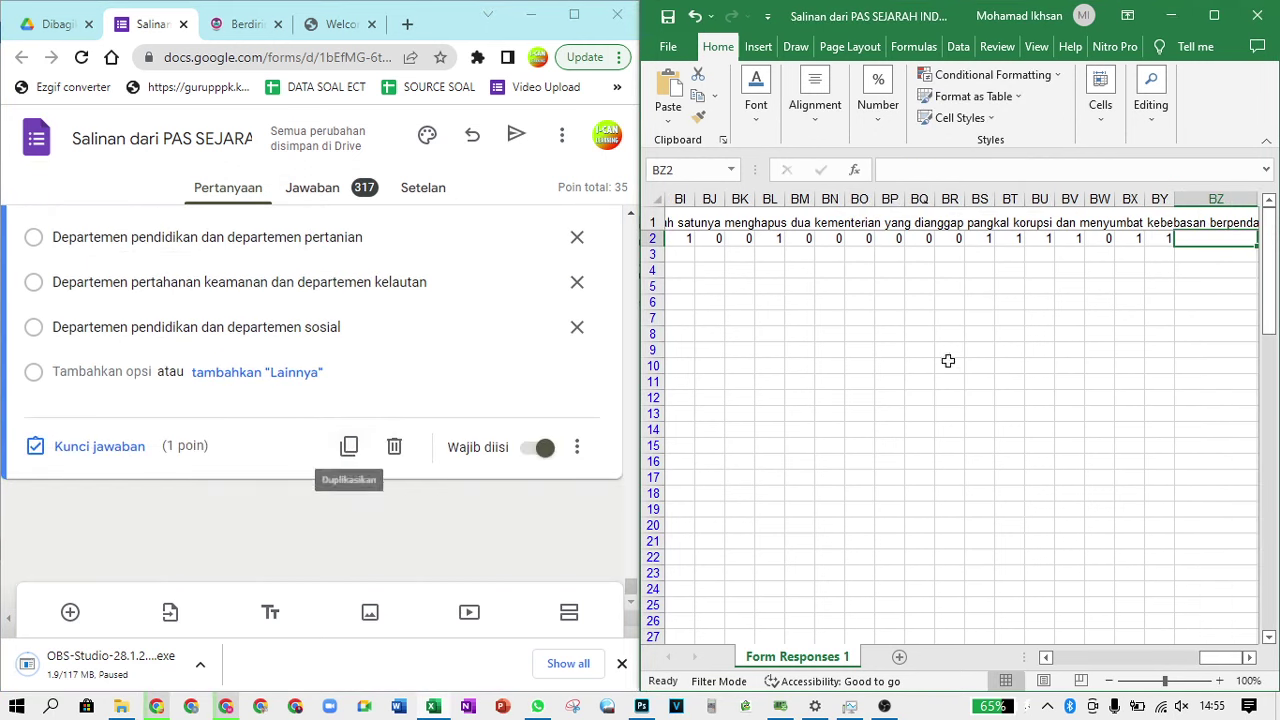
Select the scoring formulas in AQ2:BY2 and fill them down to row 151
{"action": "left_click", "coordinate": [1106, 288]}
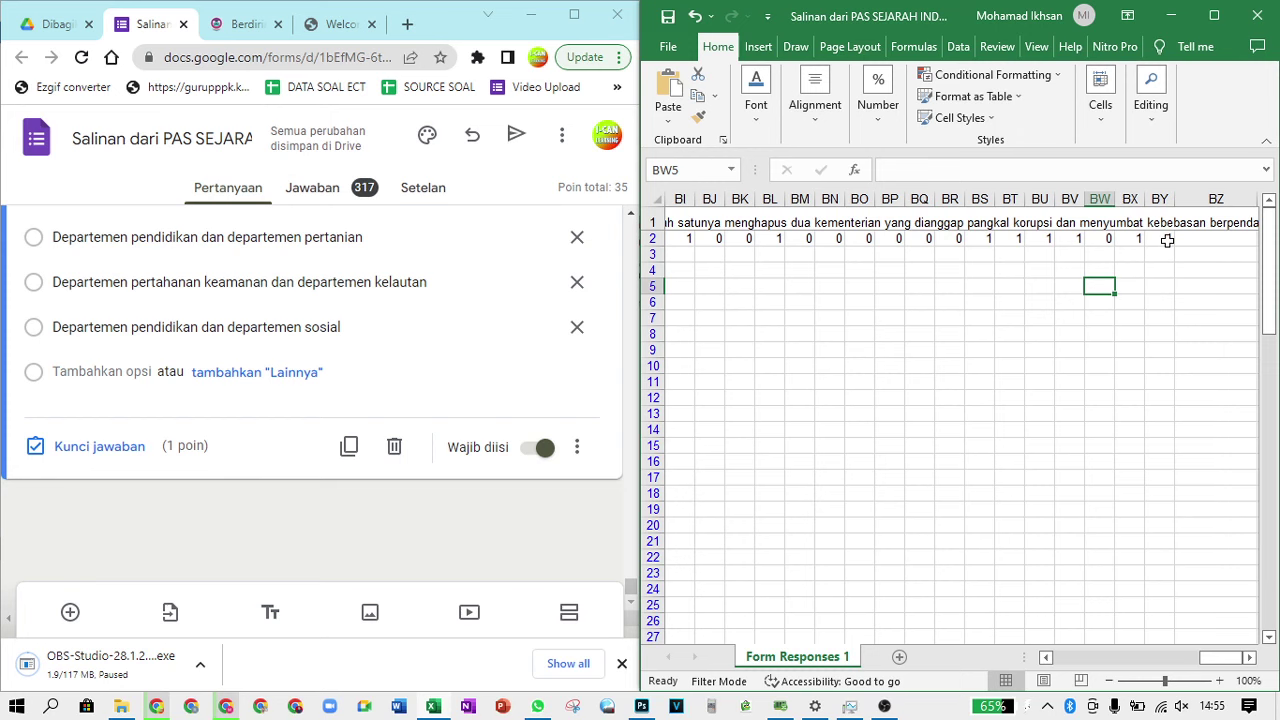
{"action": "left_click_drag", "start_coordinate": [1167, 240], "coordinate": [736, 242]}
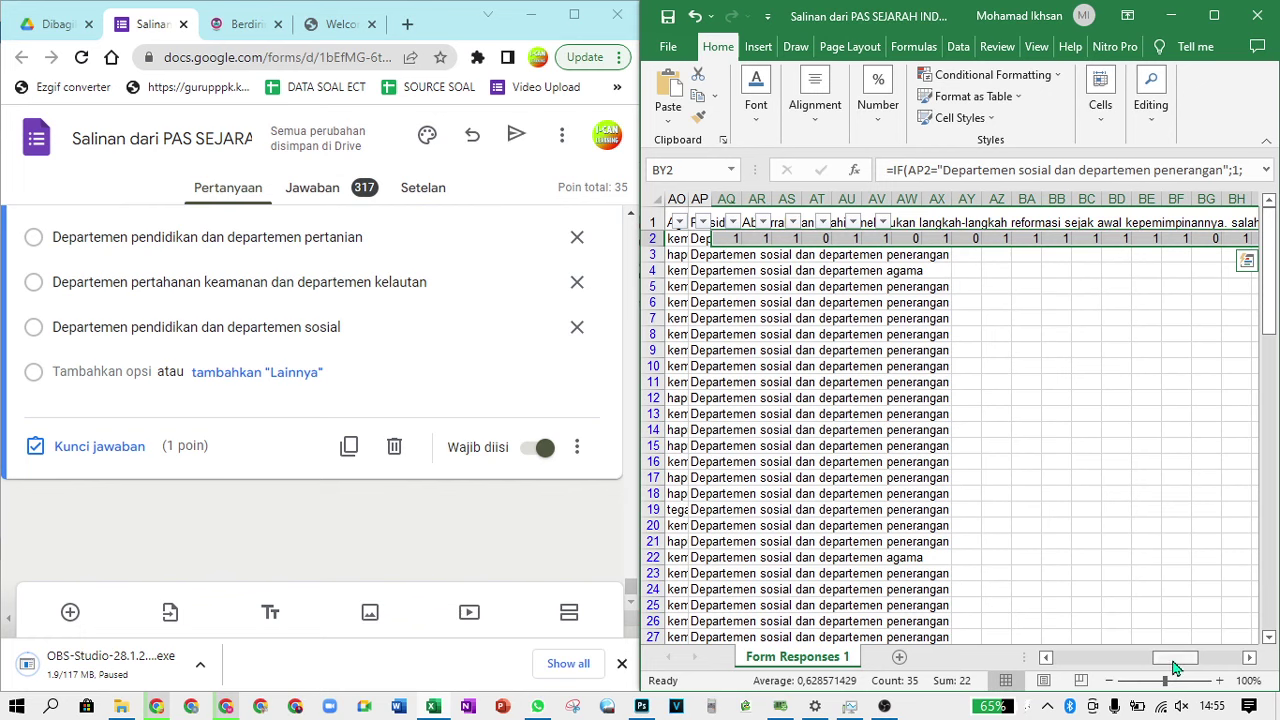
{"action": "left_click_drag", "start_coordinate": [1175, 668], "coordinate": [1234, 668]}
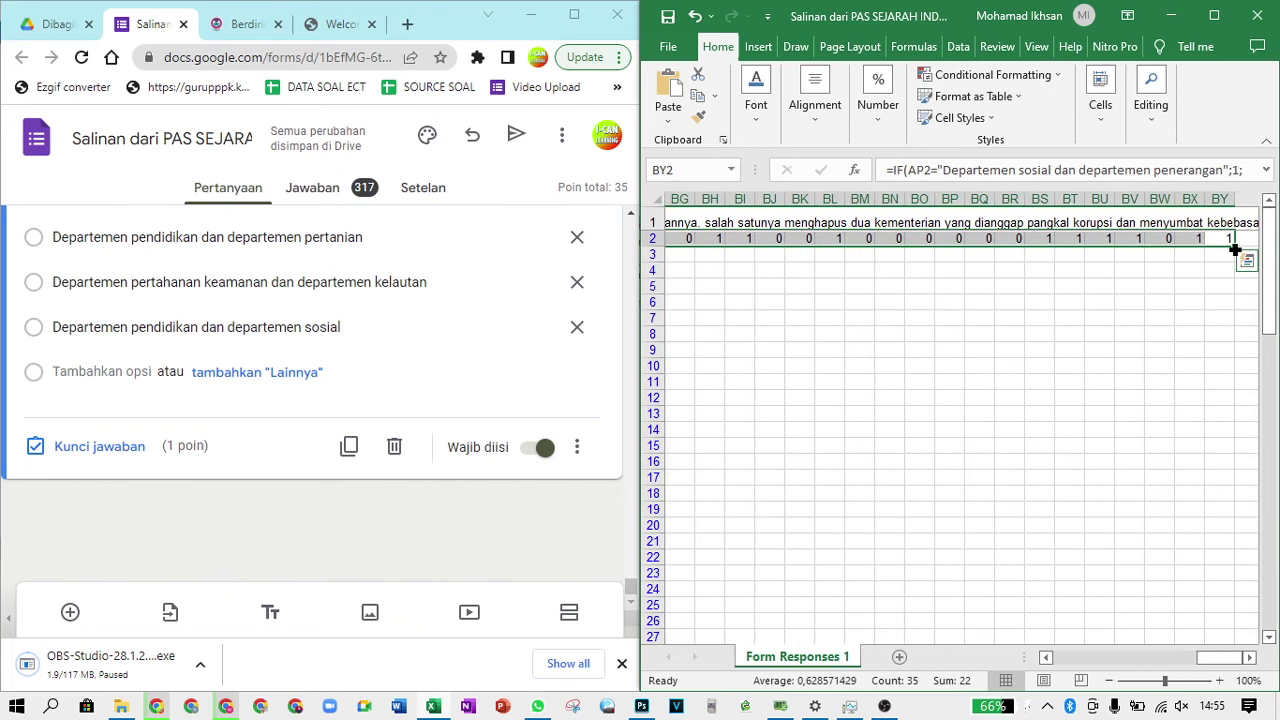
{"action": "left_click_drag", "start_coordinate": [1235, 250], "coordinate": [1224, 372]}
Maximize the workbook window and extend the filled formulas in columns AQ to BY down to the last response, row 318
{"action": "left_click_drag", "start_coordinate": [1225, 660], "coordinate": [1175, 667]}
{"action": "scroll", "coordinate": [1174, 581], "scroll_direction": "down", "scroll_amount": 1}
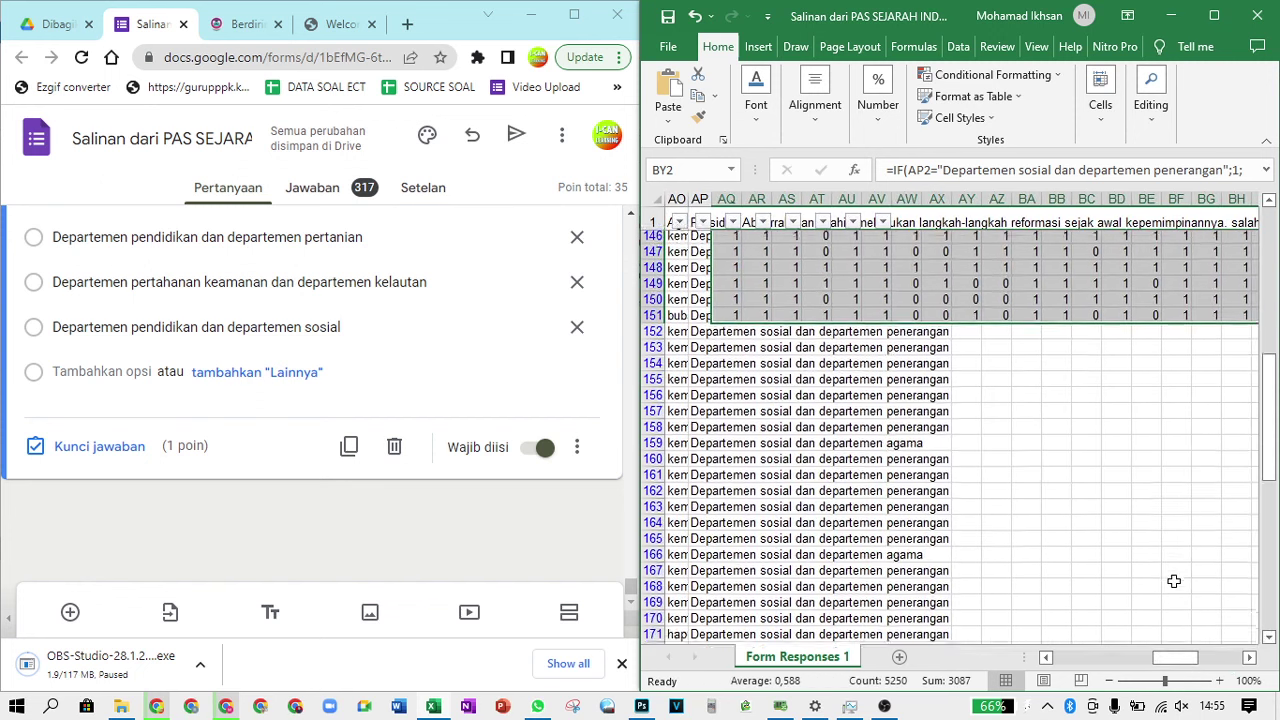
{"action": "scroll", "coordinate": [1164, 569], "scroll_direction": "down", "scroll_amount": 1, "text": "ctrl"}
{"action": "scroll", "coordinate": [1164, 569], "scroll_direction": "down", "scroll_amount": 1}
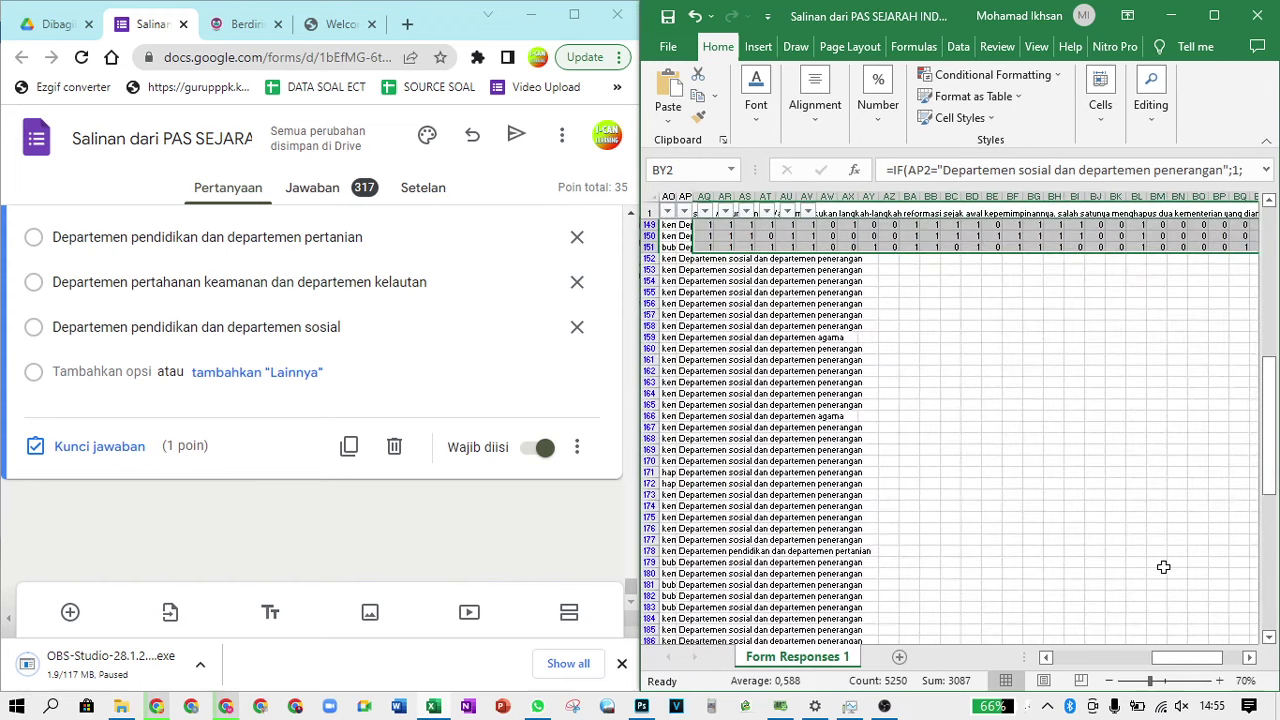
{"action": "left_click_drag", "start_coordinate": [1165, 655], "coordinate": [1180, 658]}
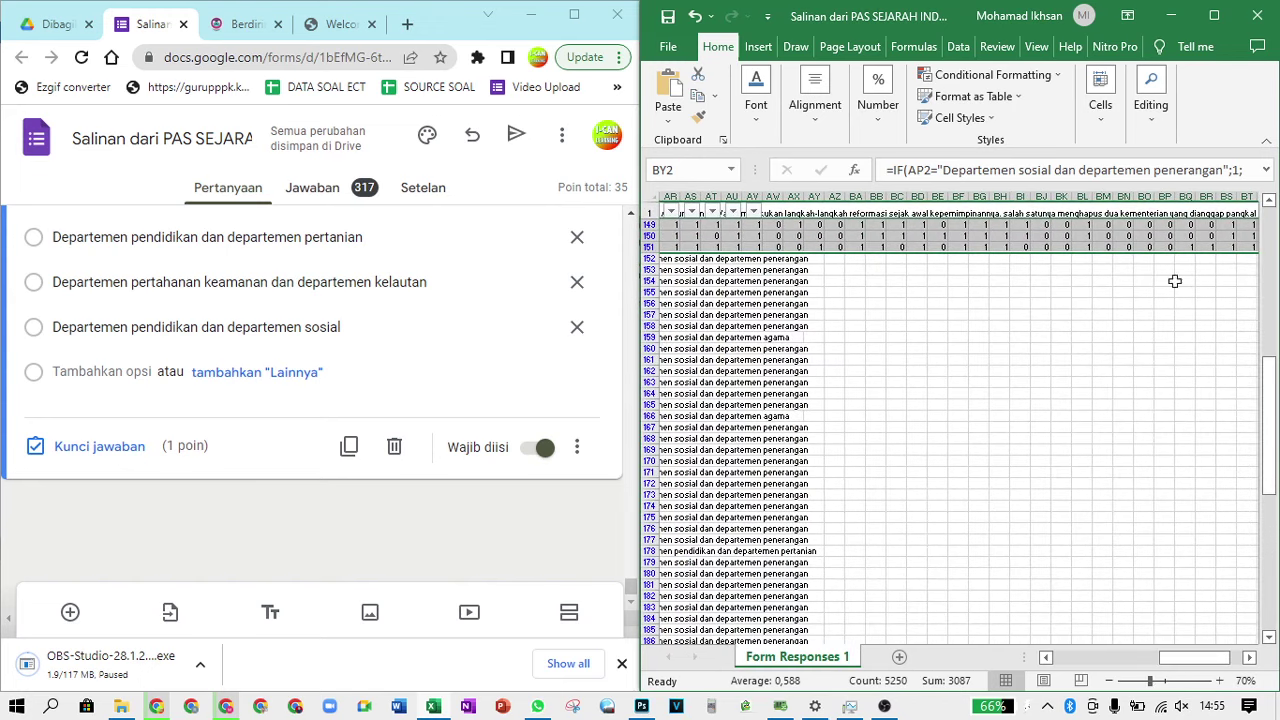
{"action": "left_click", "coordinate": [1214, 18]}
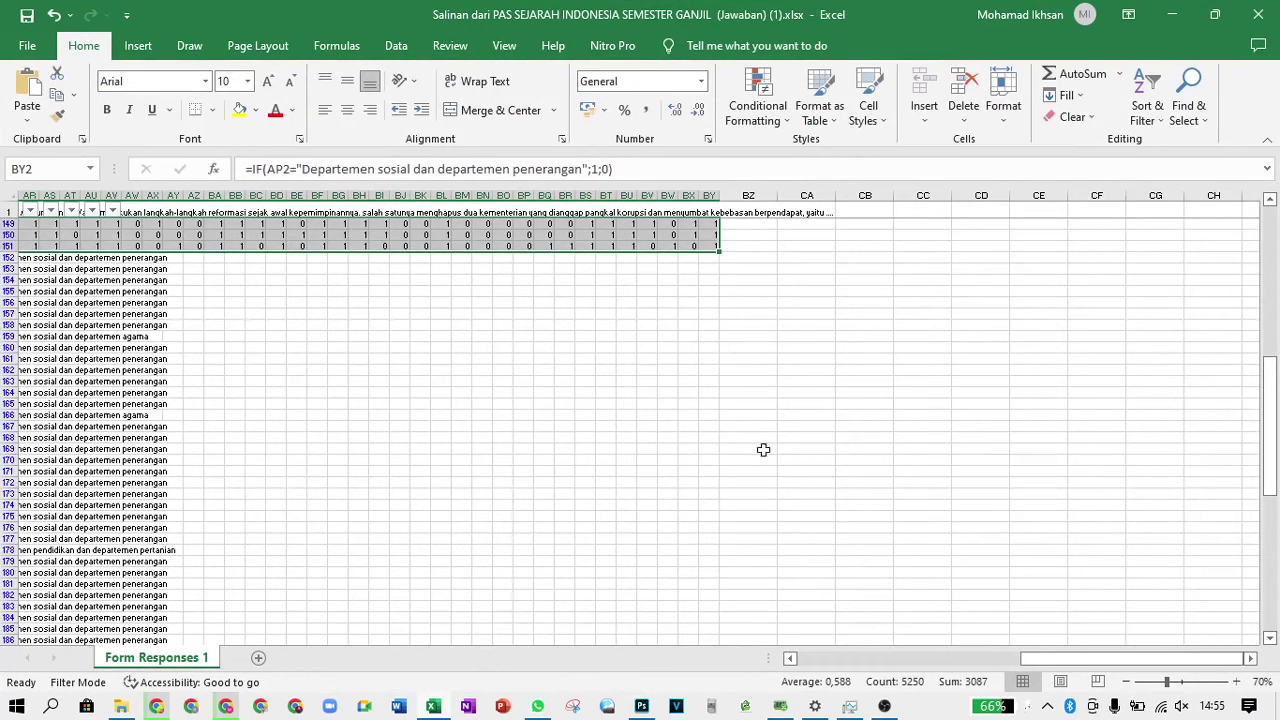
{"action": "left_click_drag", "start_coordinate": [1010, 662], "coordinate": [950, 662]}
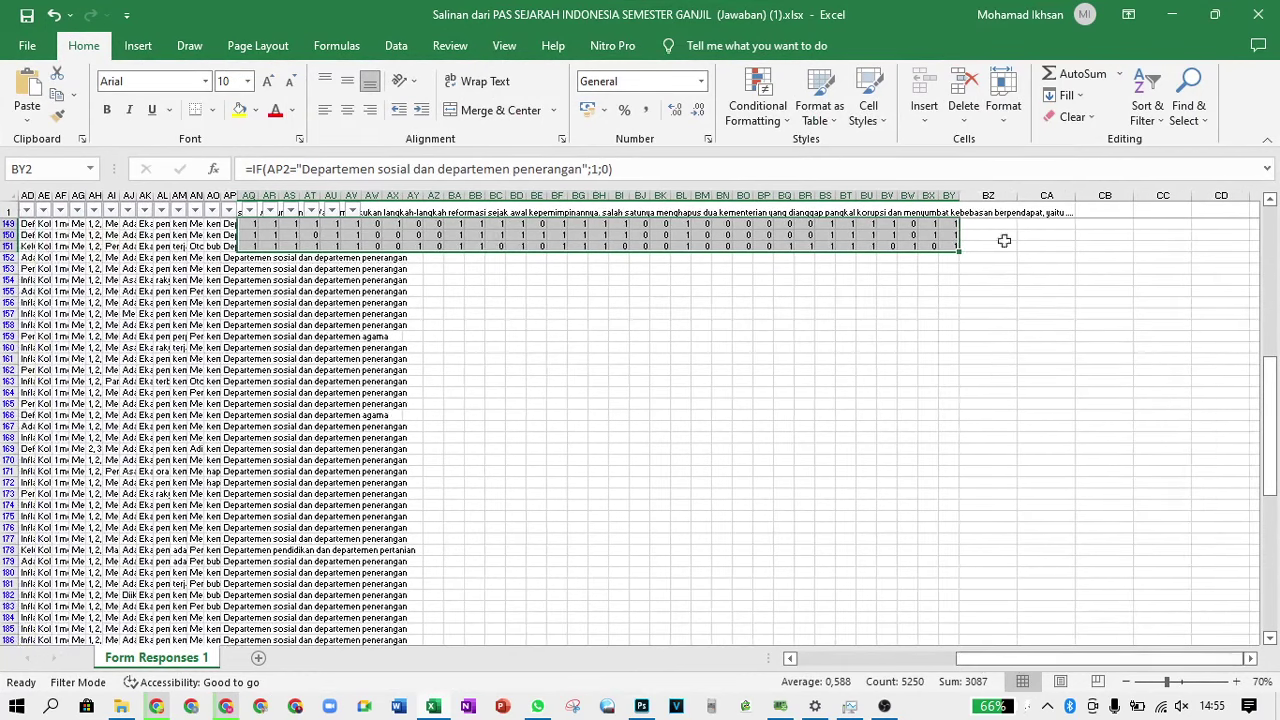
{"action": "left_click_drag", "start_coordinate": [961, 254], "coordinate": [896, 251]}
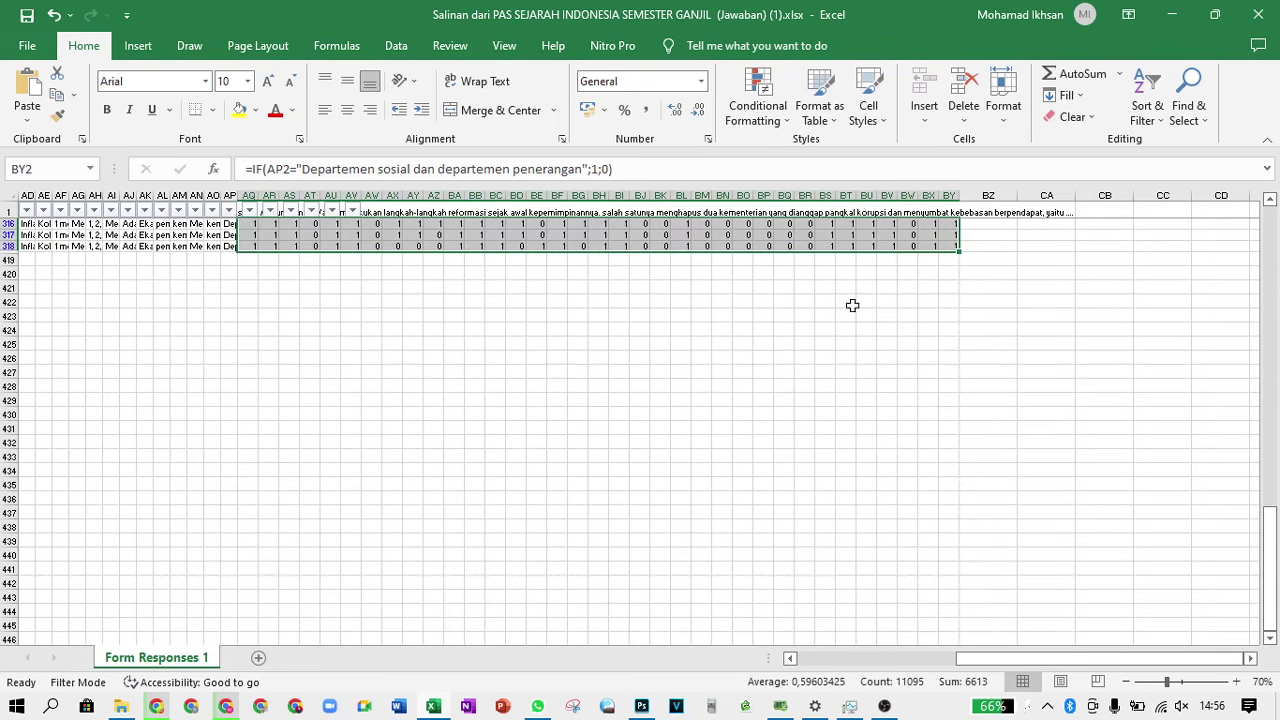
Check the filled score columns from the last response row back up to row 2, including the formulas in BY318 and BY2
{"action": "scroll", "coordinate": [773, 357], "scroll_direction": "up", "scroll_amount": 4}
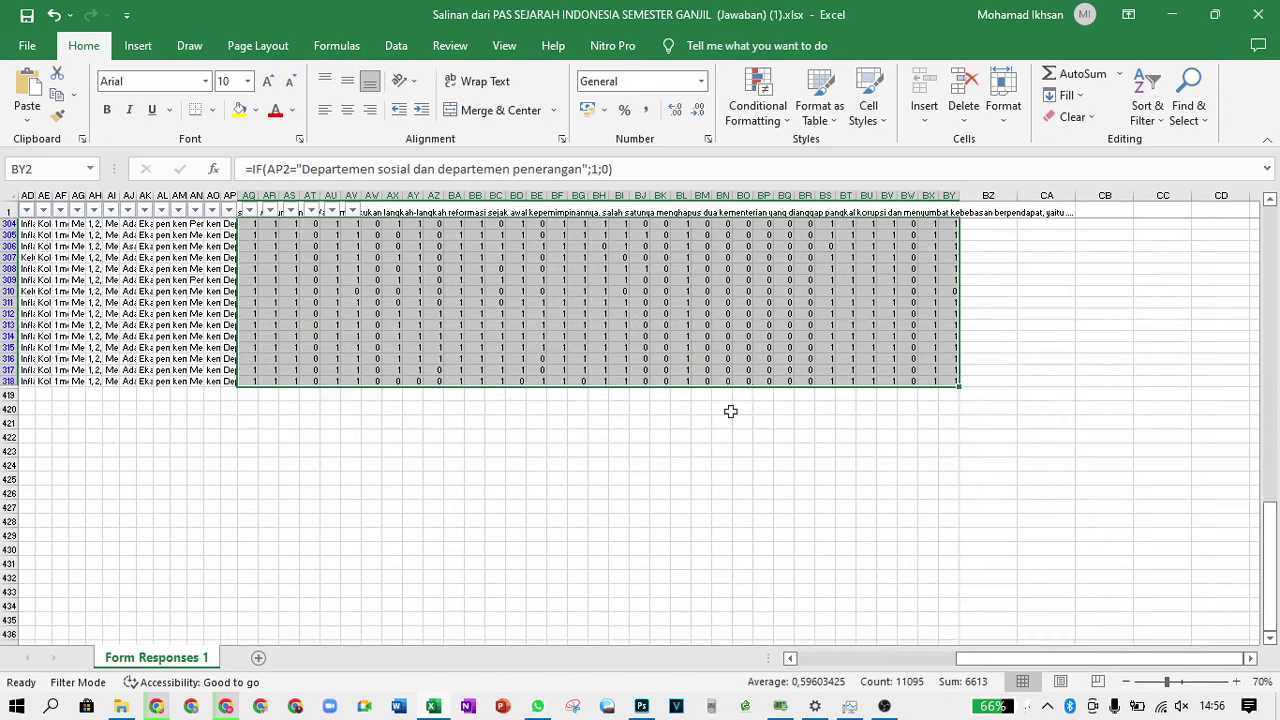
{"action": "scroll", "coordinate": [647, 484], "scroll_direction": "up", "scroll_amount": 3, "text": "ctrl"}
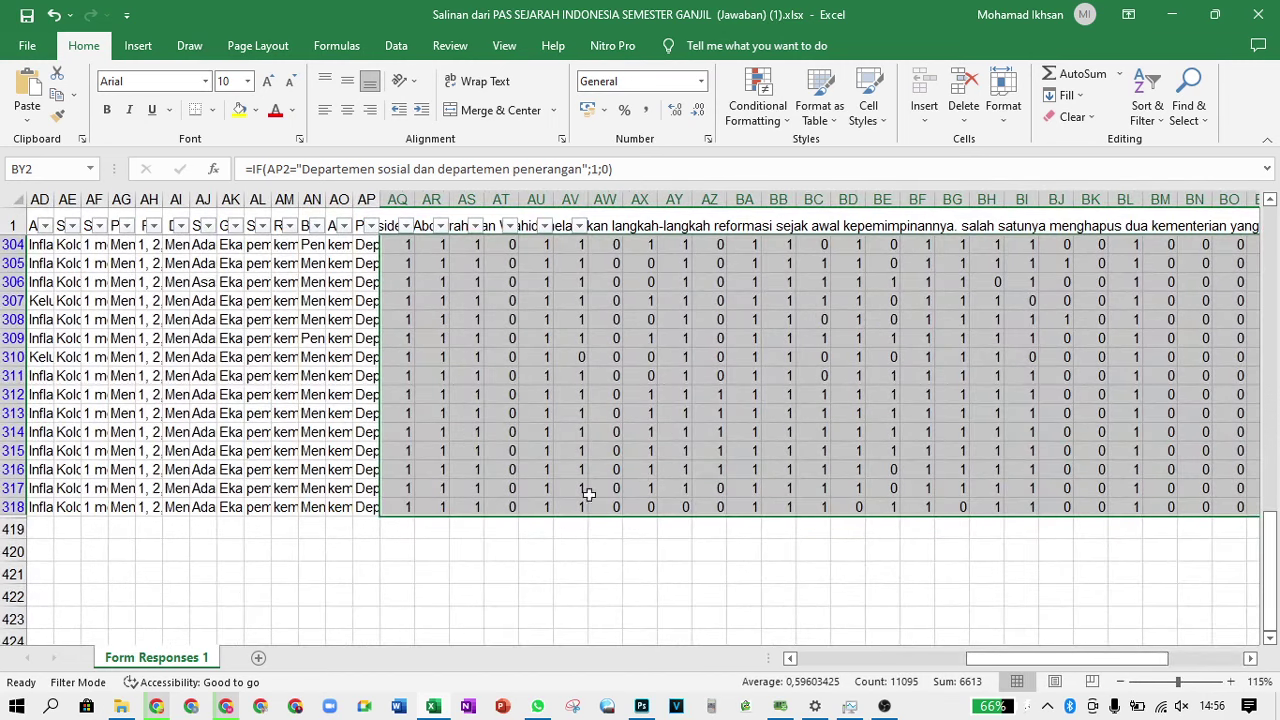
{"action": "left_click_drag", "start_coordinate": [983, 664], "coordinate": [1092, 664]}
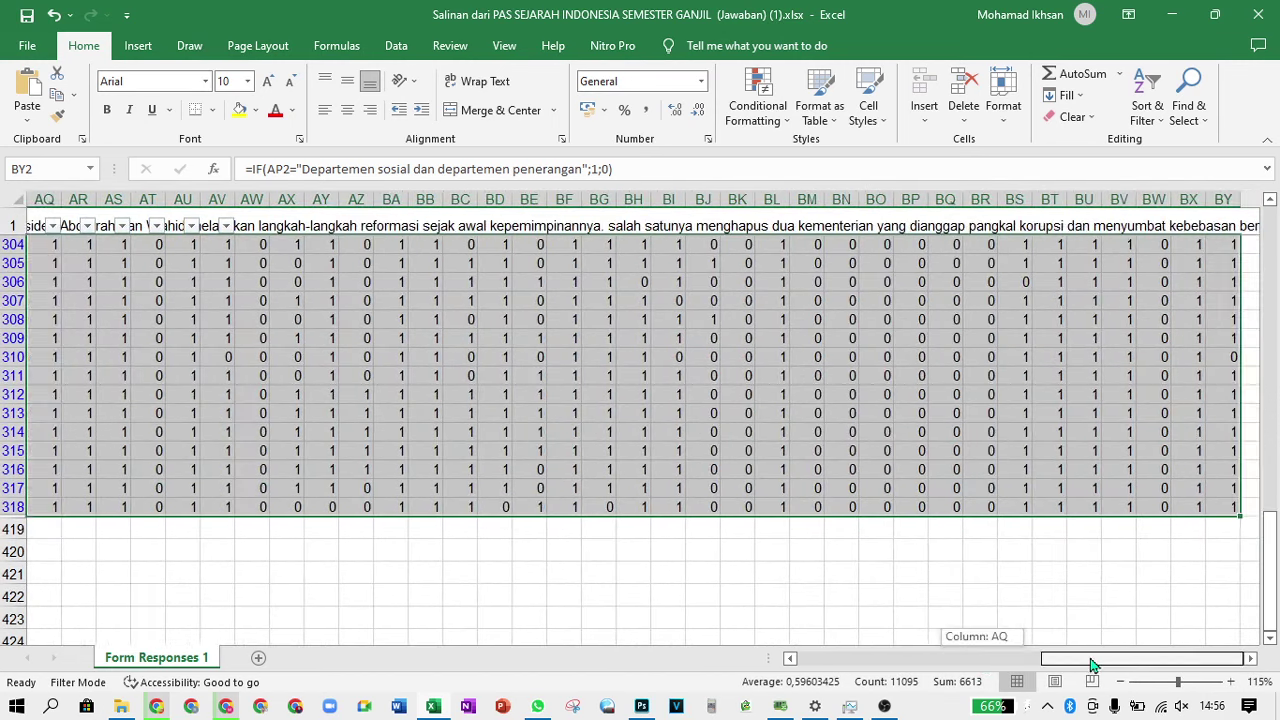
{"action": "left_click", "coordinate": [1234, 507]}
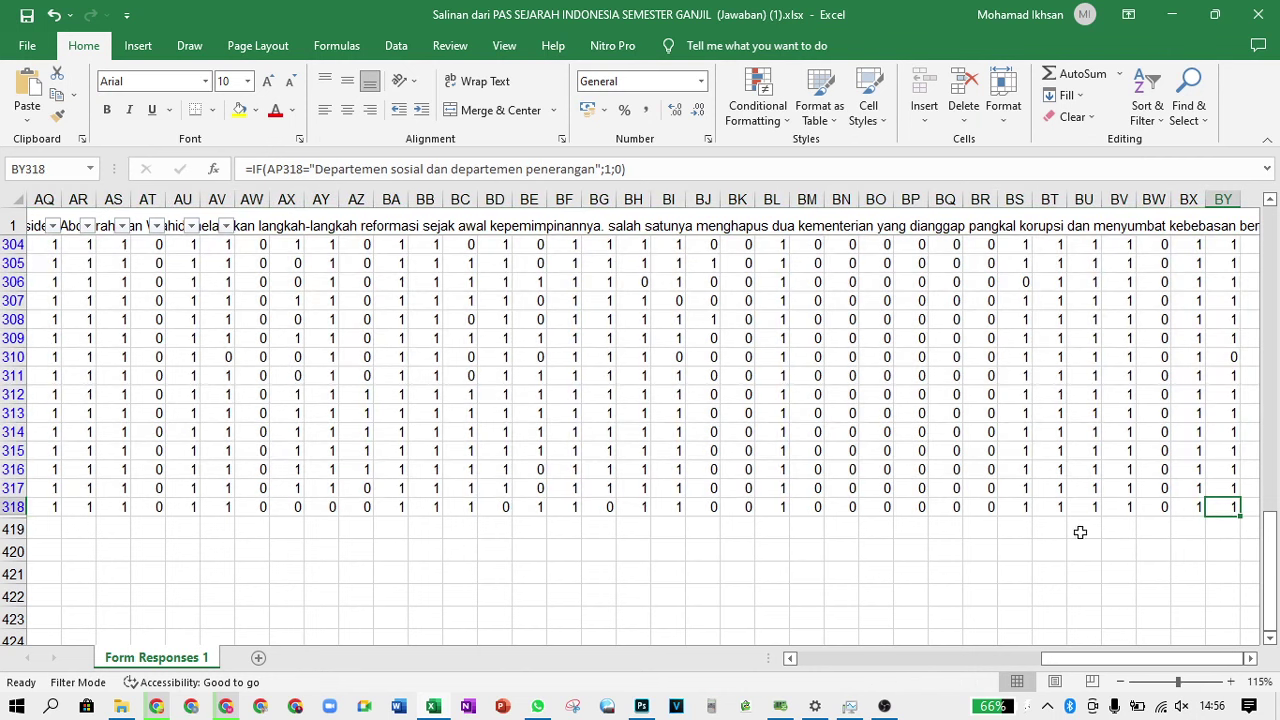
{"action": "scroll", "coordinate": [1060, 525], "scroll_direction": "up", "scroll_amount": 20}
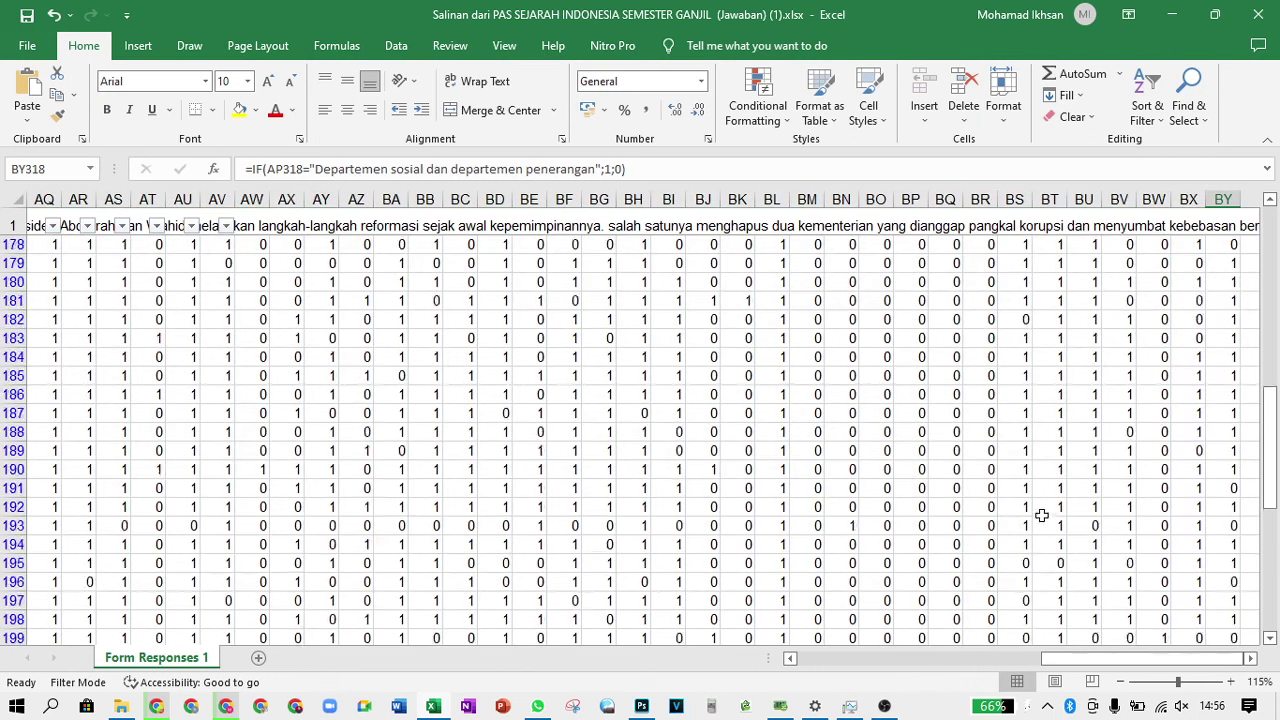
{"action": "scroll", "coordinate": [1042, 515], "scroll_direction": "up", "scroll_amount": 18}
{"action": "left_click_drag", "start_coordinate": [1268, 412], "coordinate": [1257, 242]}
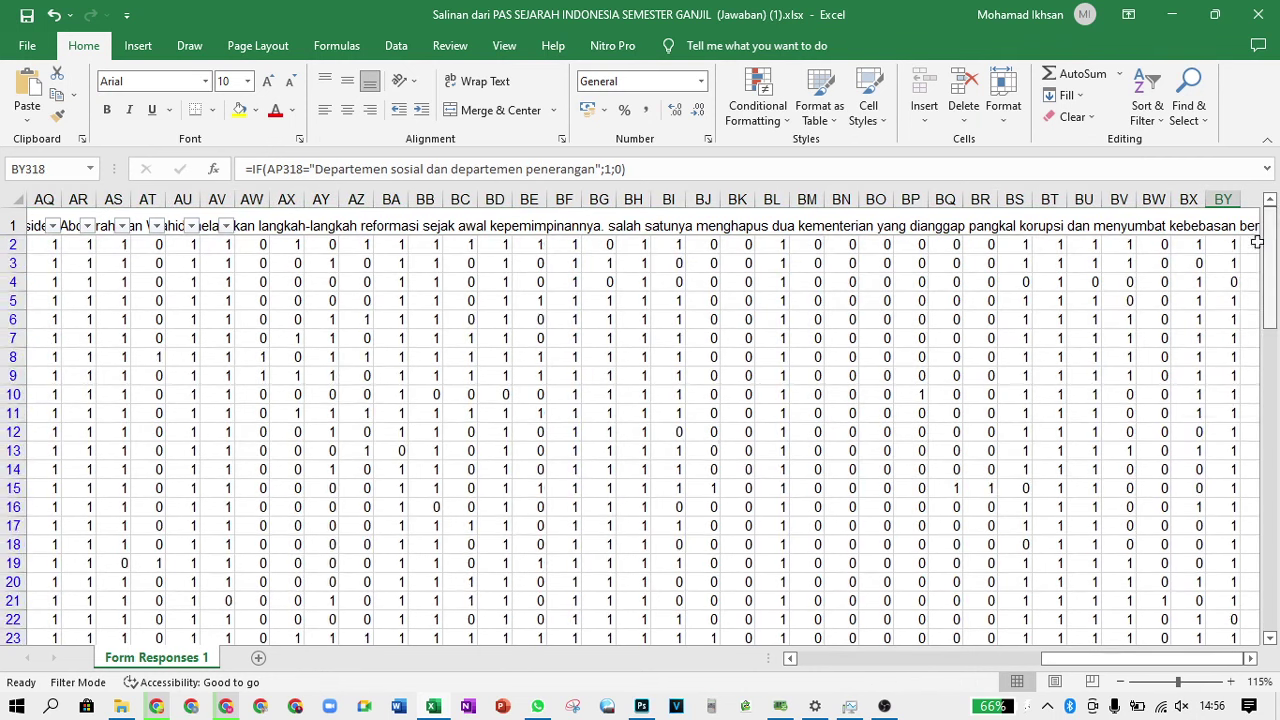
{"action": "left_click", "coordinate": [1227, 245]}
Total the first response's question scores in Score cell C2 with =SUM(AQ2:BY2)
{"action": "left_click_drag", "start_coordinate": [1185, 660], "coordinate": [865, 686]}
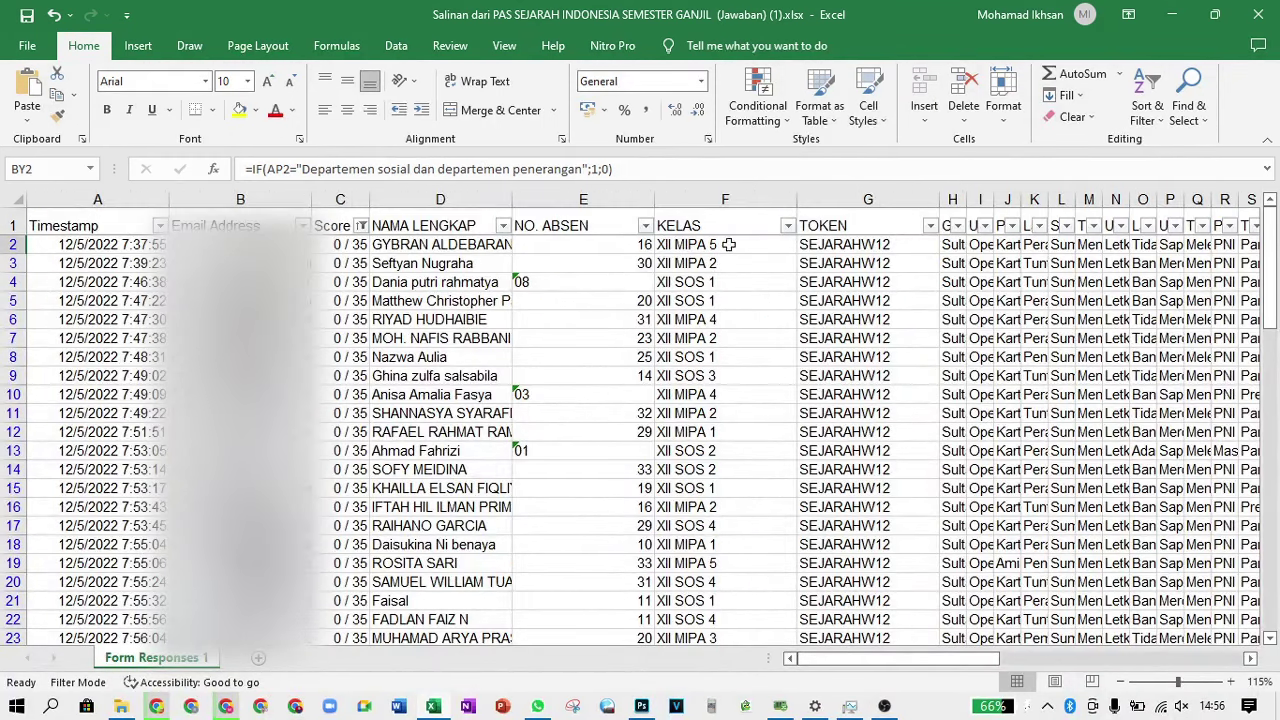
{"action": "left_click", "coordinate": [341, 244]}
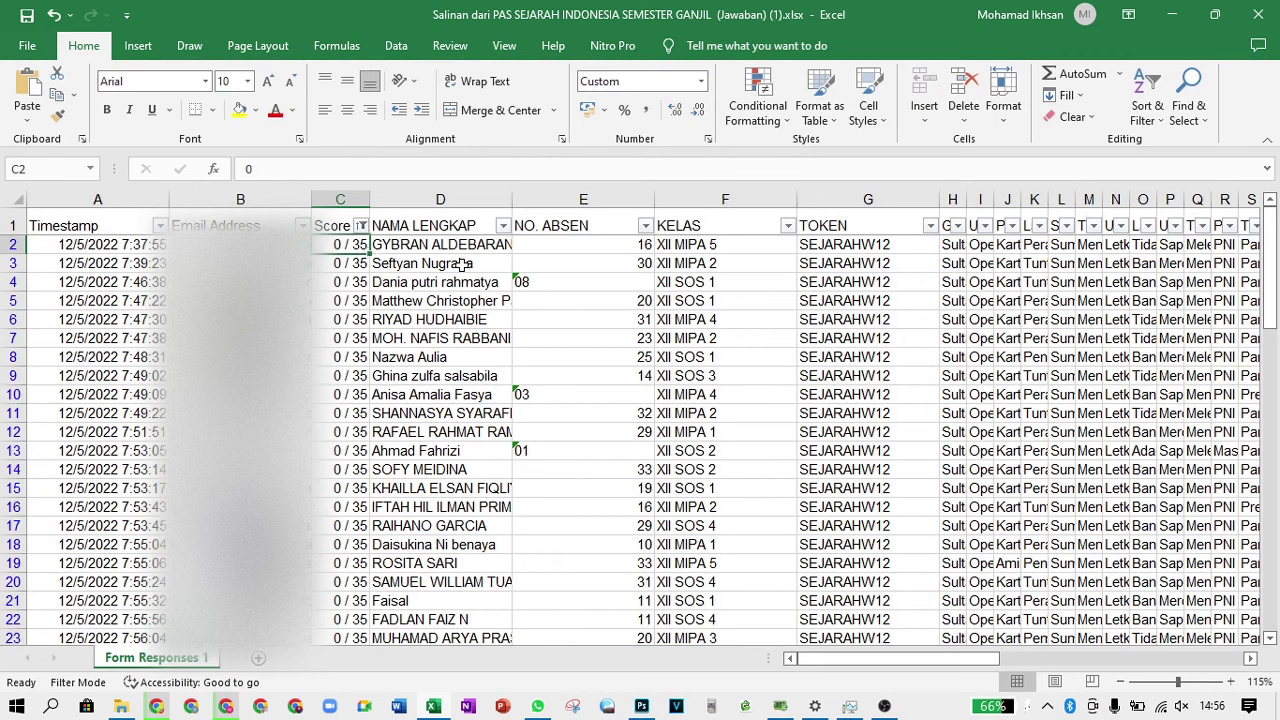
{"action": "type", "text": "=SU"}
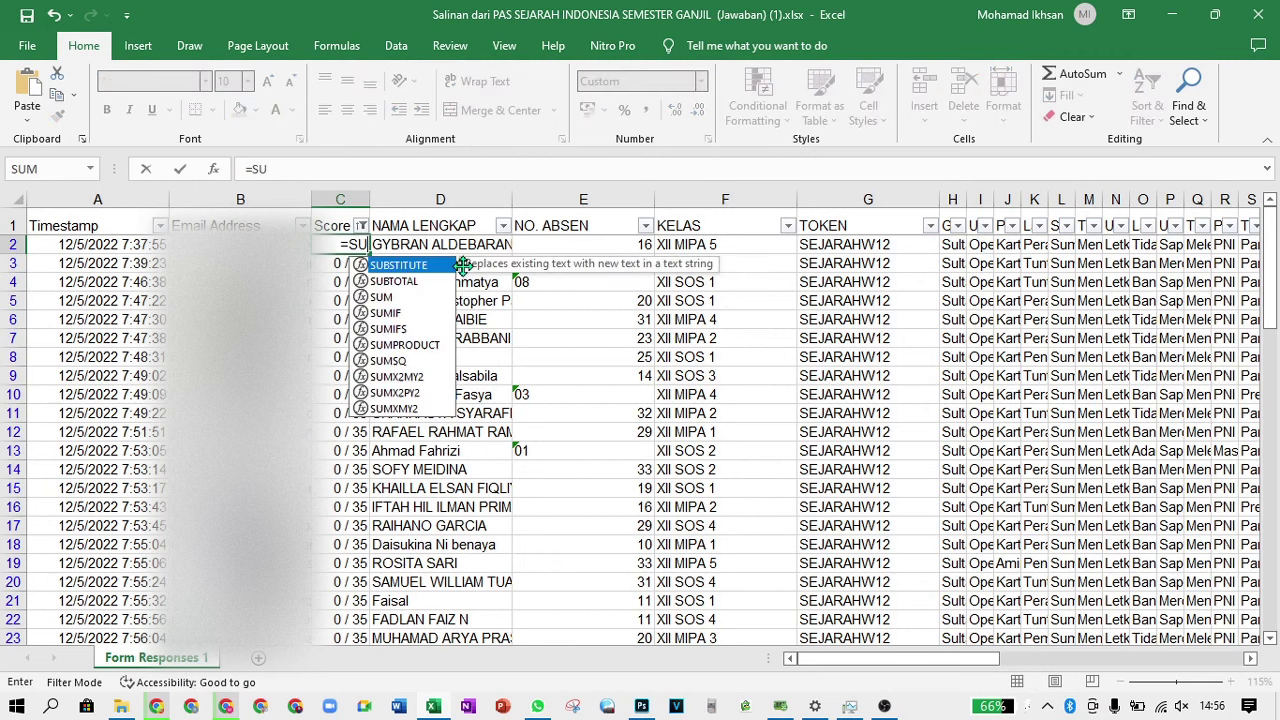
{"action": "type", "text": "M("}
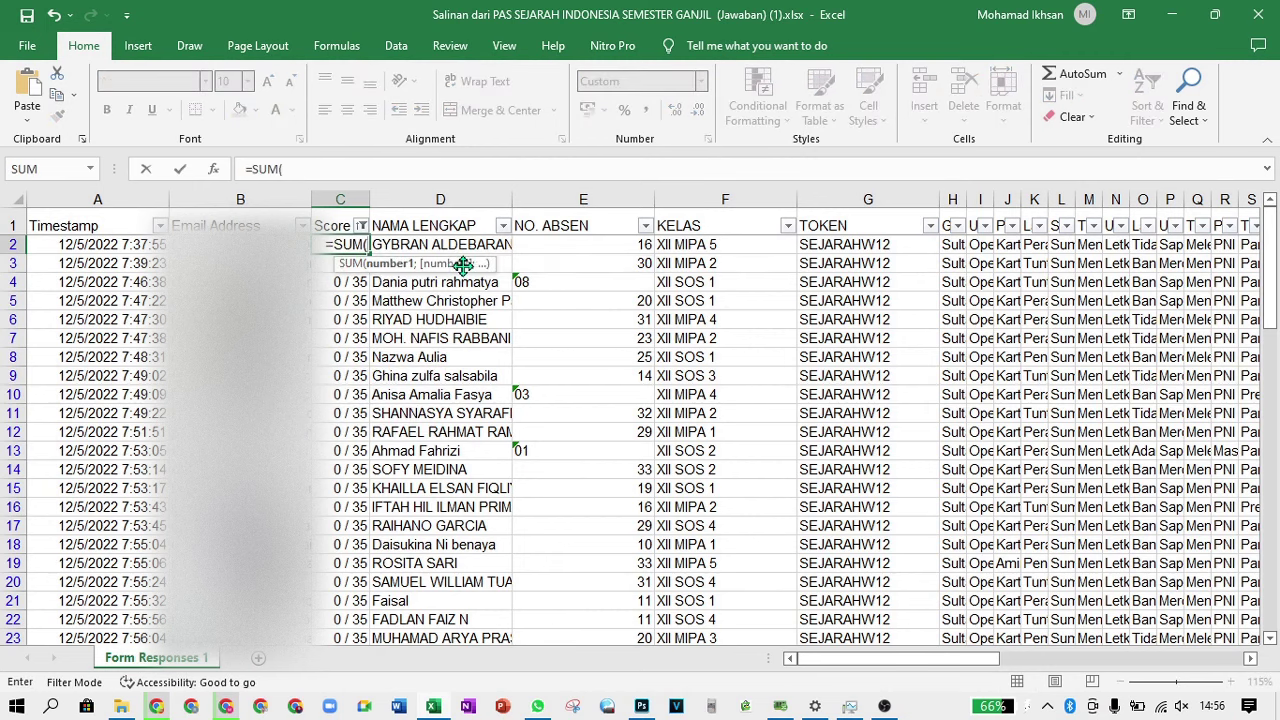
{"action": "left_click_drag", "start_coordinate": [933, 658], "coordinate": [1025, 658]}
{"action": "left_click", "coordinate": [779, 243]}
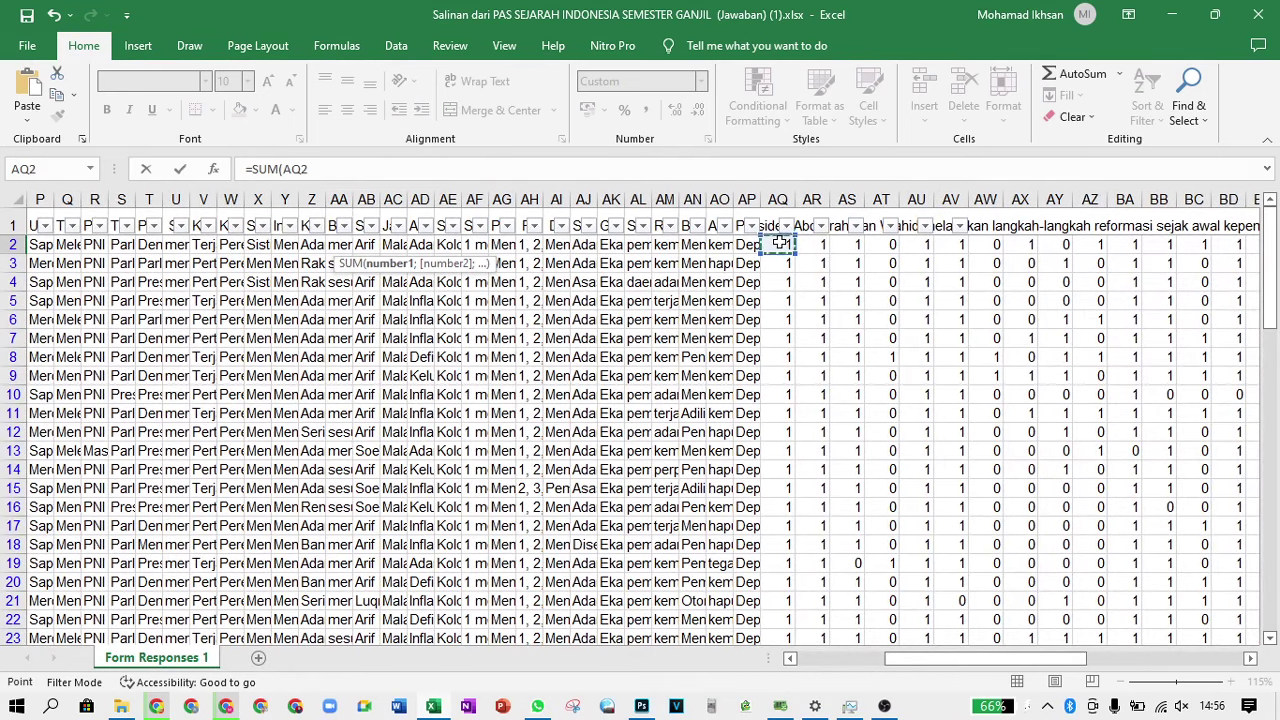
{"action": "left_click_drag", "start_coordinate": [779, 243], "coordinate": [1138, 252]}
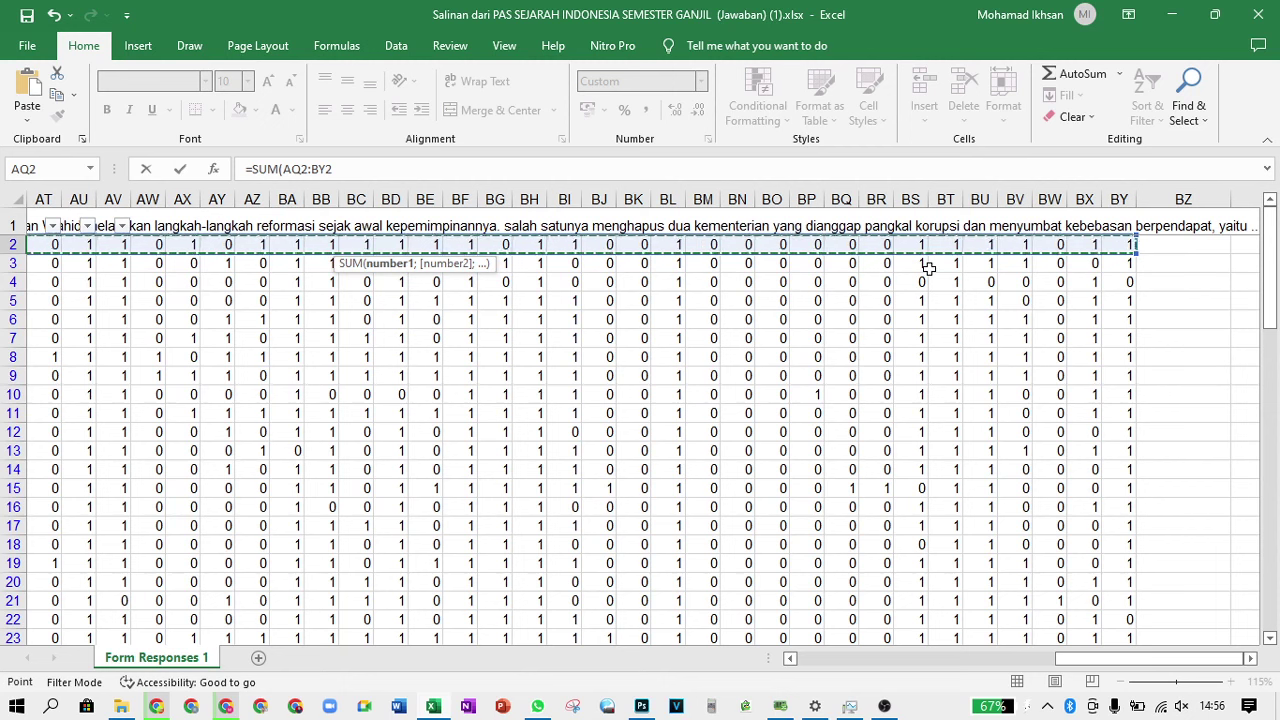
{"action": "type", "text": ")"}
{"action": "key", "text": "Return"}
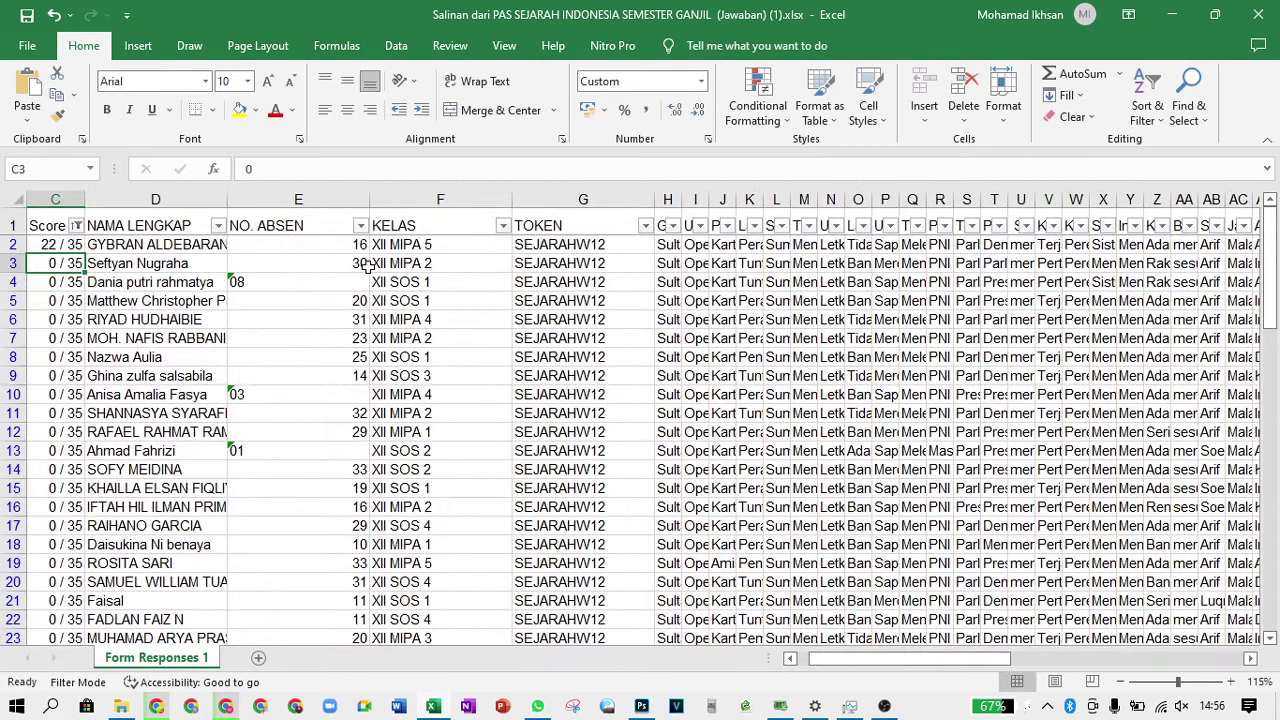
Fill C2's SUM formula down the Score column to row 318 and review the totals back up to row 2
{"action": "left_click", "coordinate": [58, 245]}
{"action": "scroll", "coordinate": [652, 507], "scroll_direction": "left", "scroll_amount": 2}
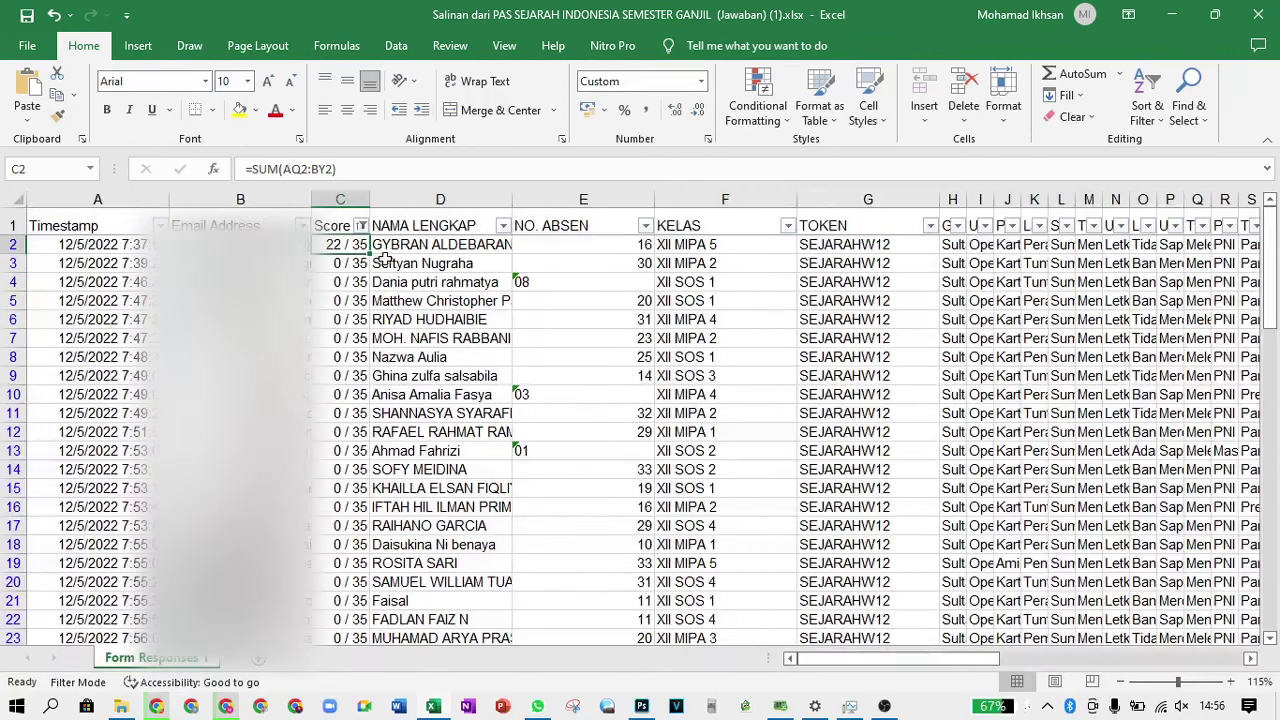
{"action": "left_click_drag", "start_coordinate": [370, 256], "coordinate": [363, 622]}
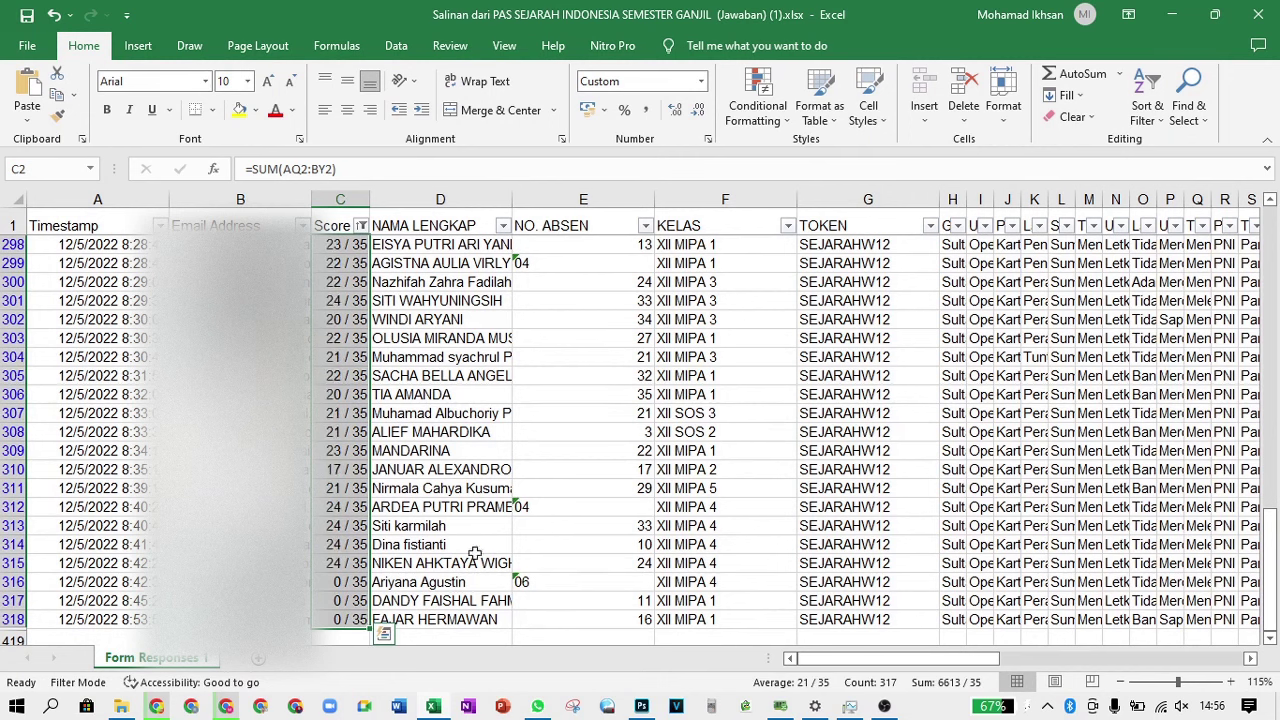
{"action": "scroll", "coordinate": [405, 530], "scroll_direction": "up", "scroll_amount": 20}
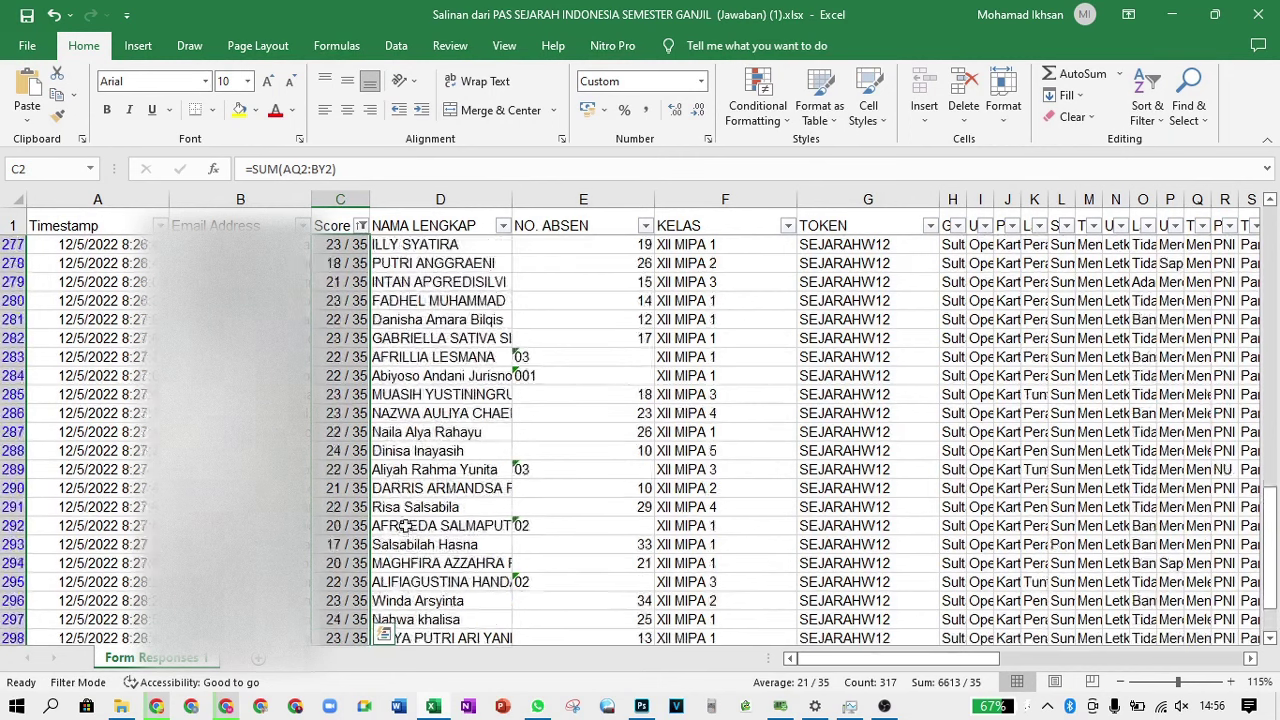
{"action": "scroll", "coordinate": [398, 457], "scroll_direction": "up", "scroll_amount": 20}
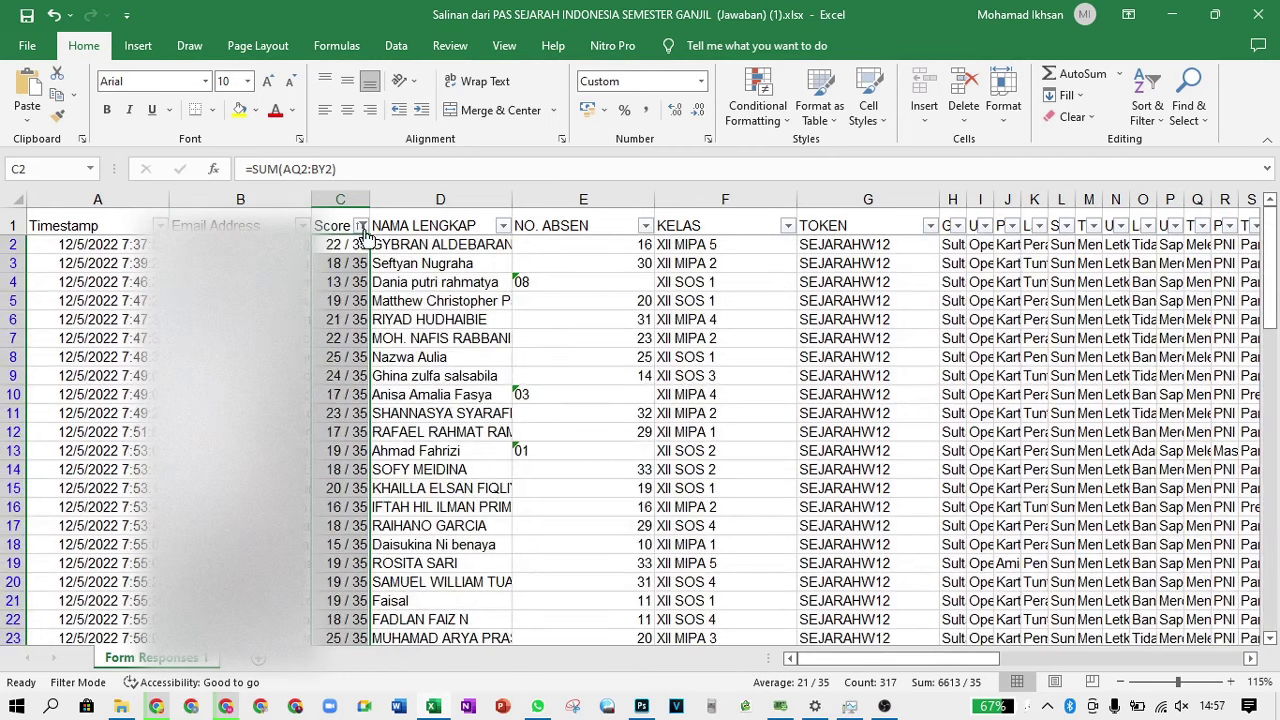
Try inserting a blank column before the Score column and undo the insertion
{"action": "left_click", "coordinate": [340, 199]}
{"action": "right_click", "coordinate": [350, 200]}
{"action": "left_click", "coordinate": [398, 330]}
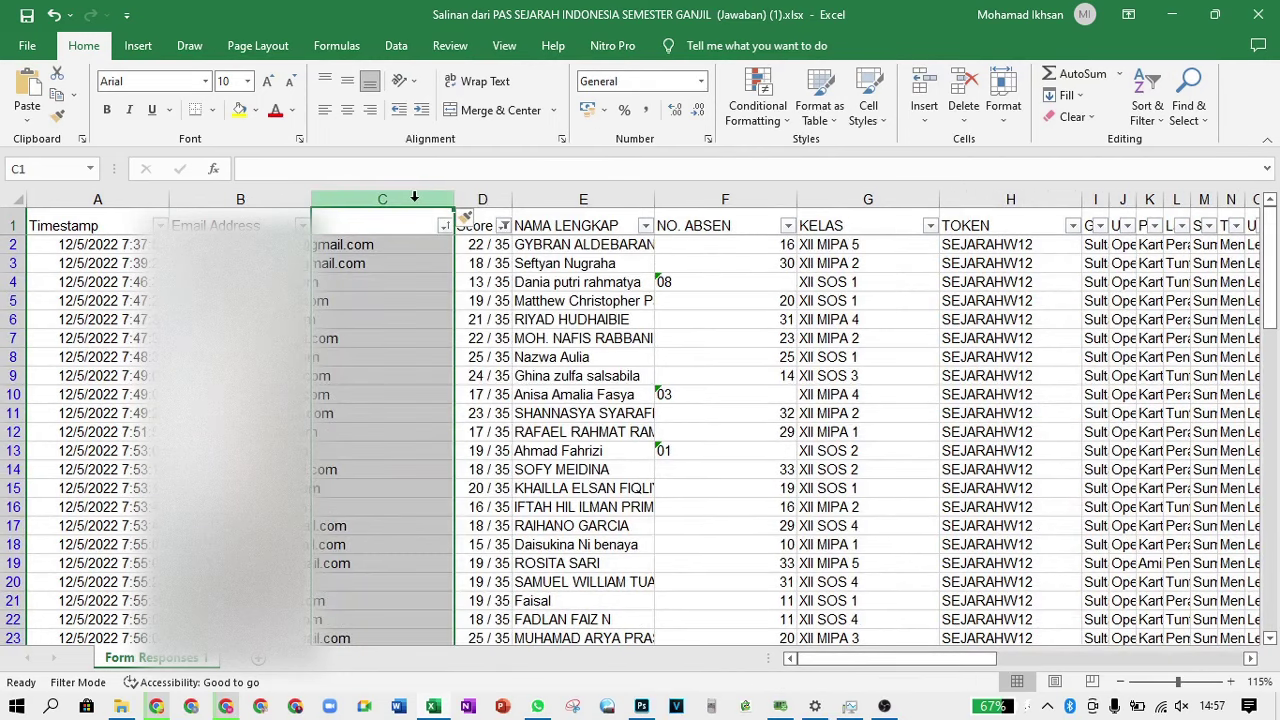
{"action": "key", "text": "ctrl+z"}
Insert a blank column between Score and NAMA LENGKAP and give it the header "Nilai"
{"action": "left_click", "coordinate": [440, 199]}
{"action": "right_click", "coordinate": [450, 201]}
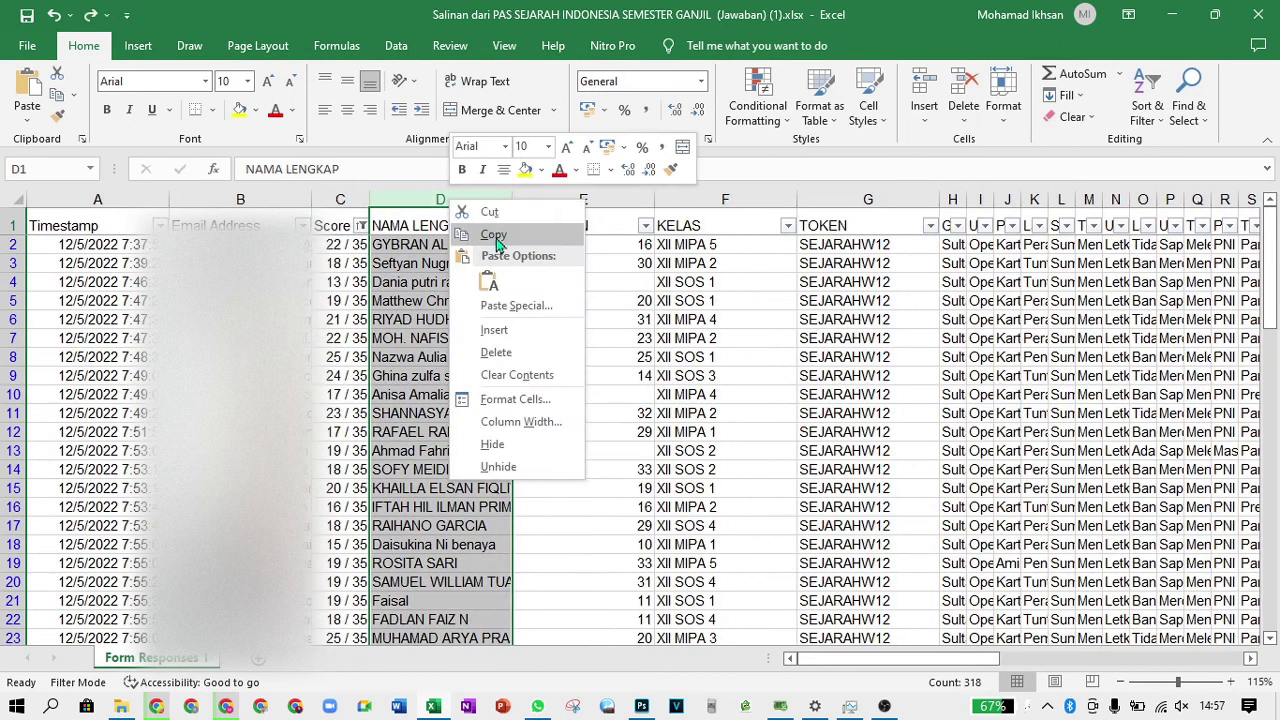
{"action": "left_click", "coordinate": [494, 329]}
{"action": "left_click", "coordinate": [391, 244]}
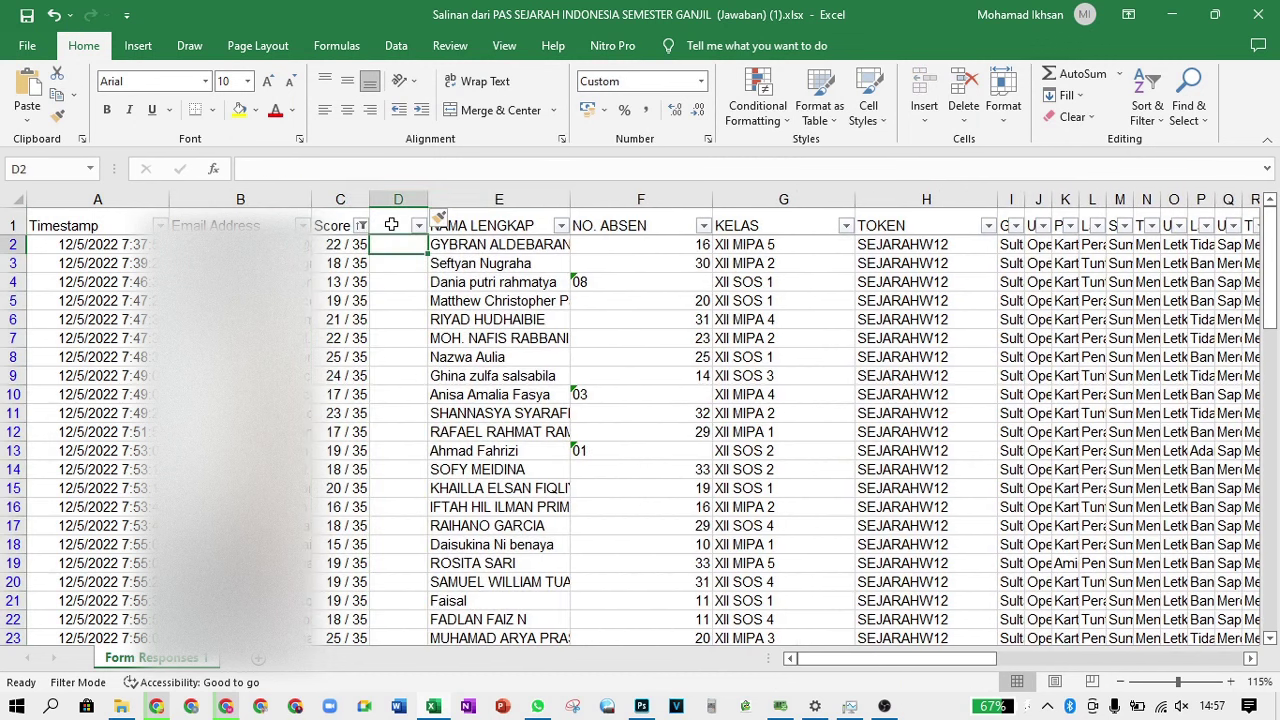
{"action": "left_click", "coordinate": [392, 224]}
{"action": "type", "text": "Nilai"}
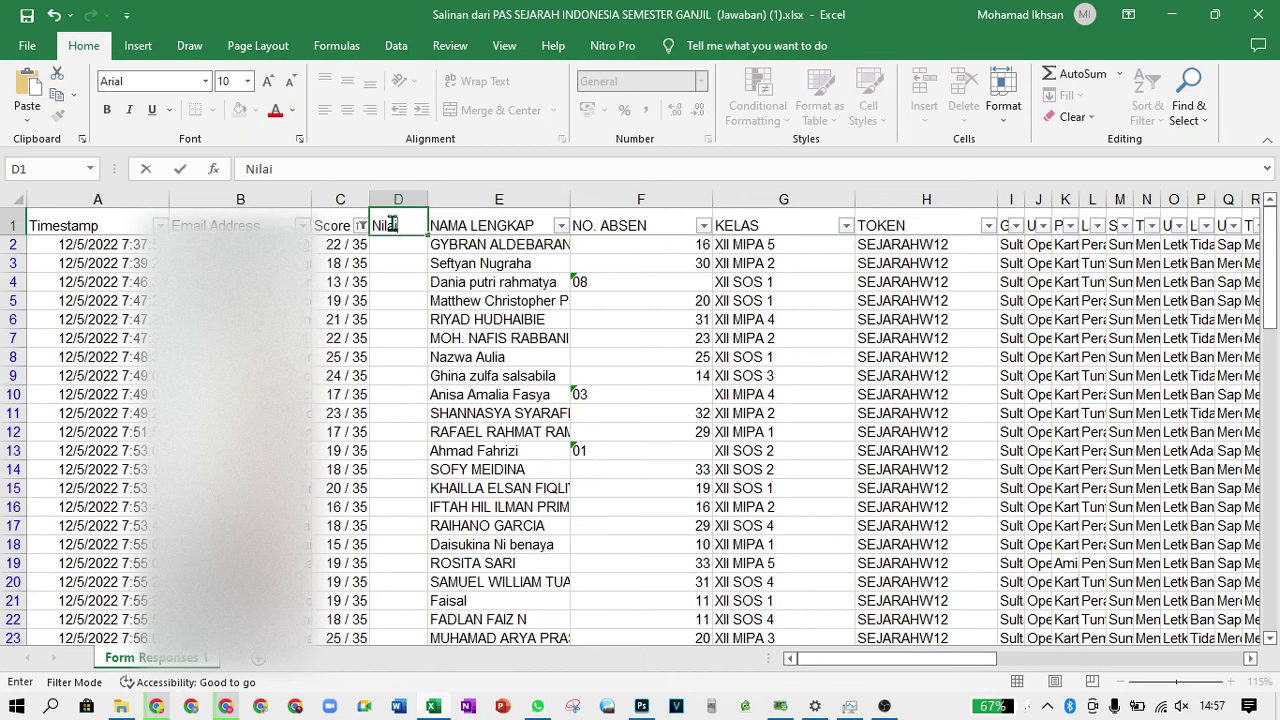
{"action": "key", "text": "Return"}
Convert the first response's score to a 100-point grade in D2 with the formula =C2*100/35
{"action": "type", "text": "="}
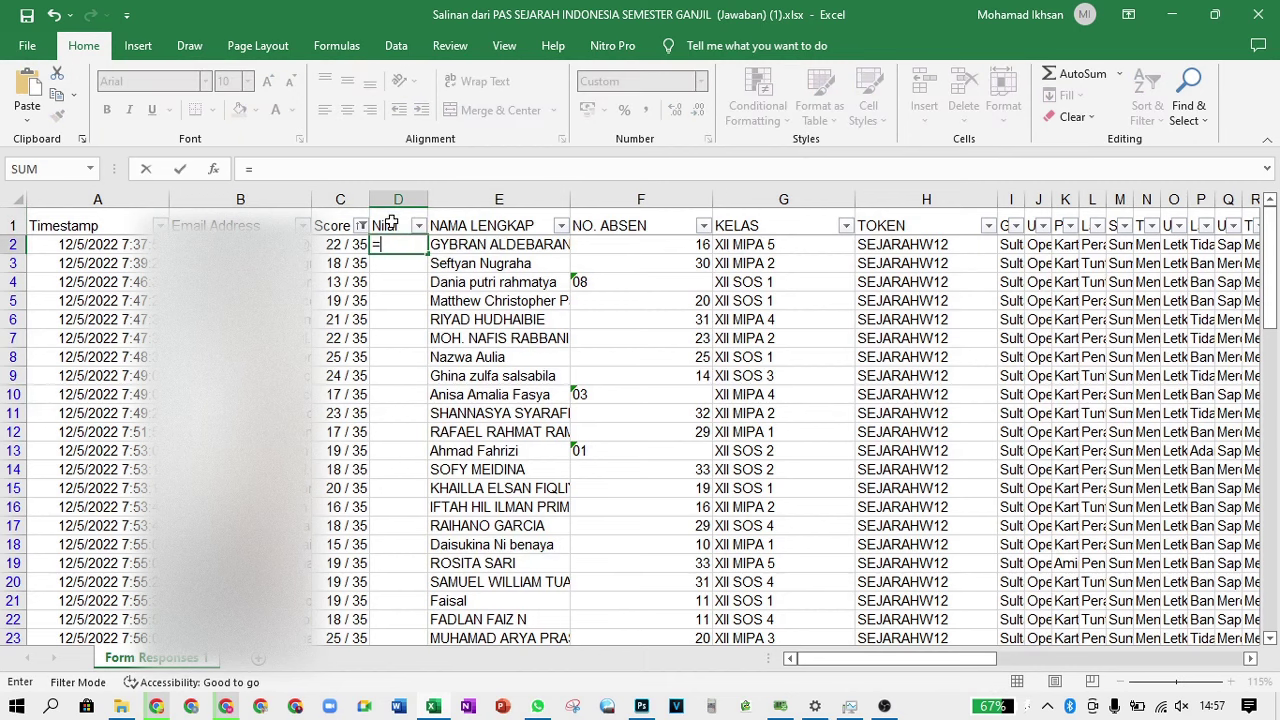
{"action": "left_click", "coordinate": [336, 244]}
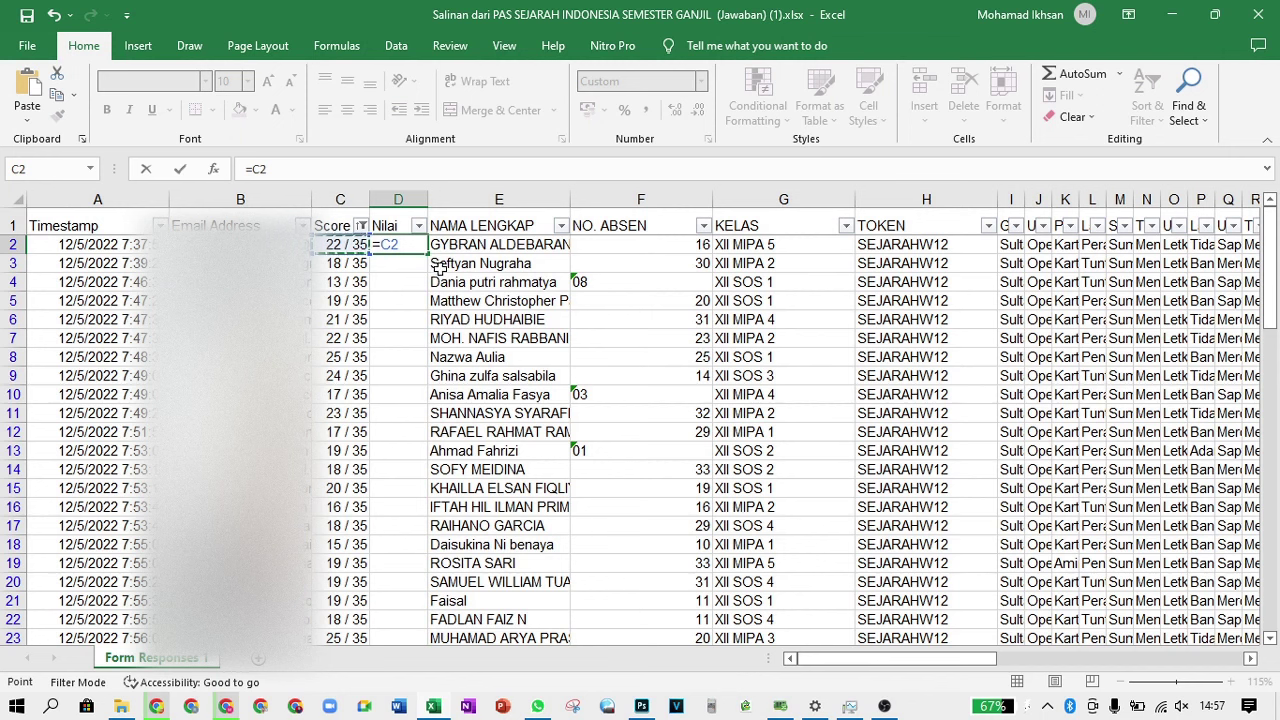
{"action": "type", "text": "*100/3"}
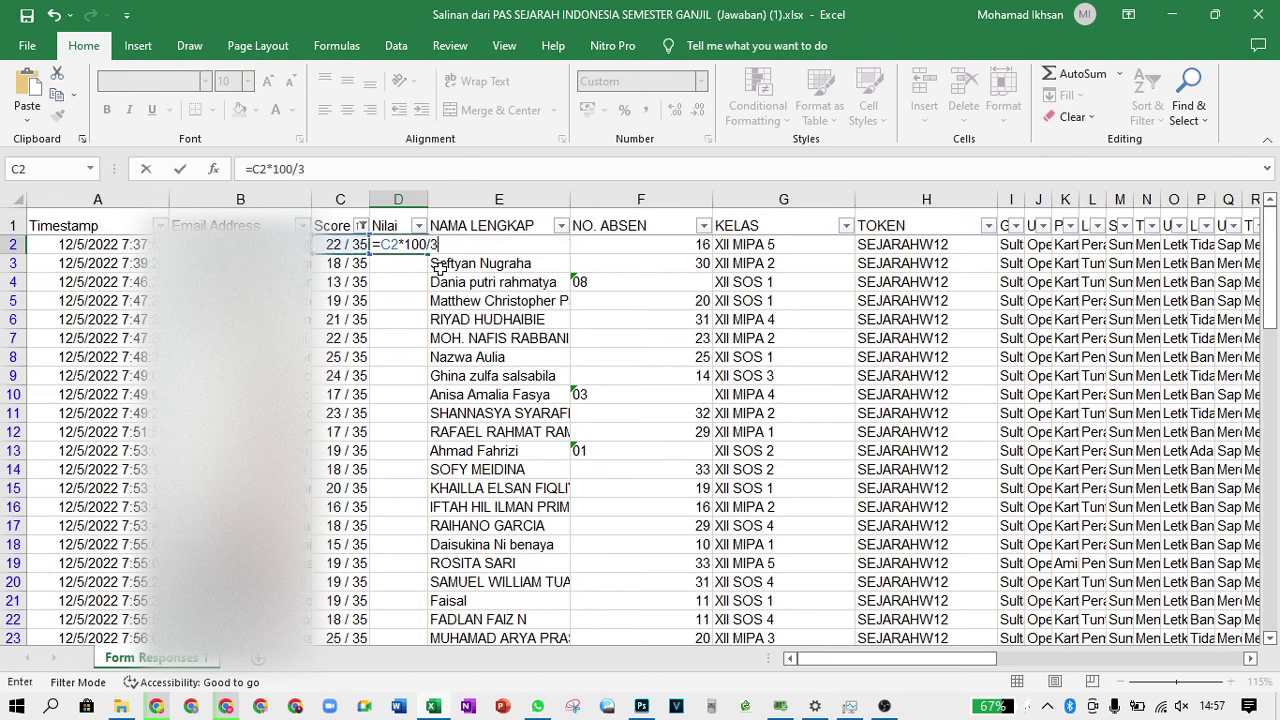
{"action": "type", "text": "5"}
{"action": "key", "text": "Return"}
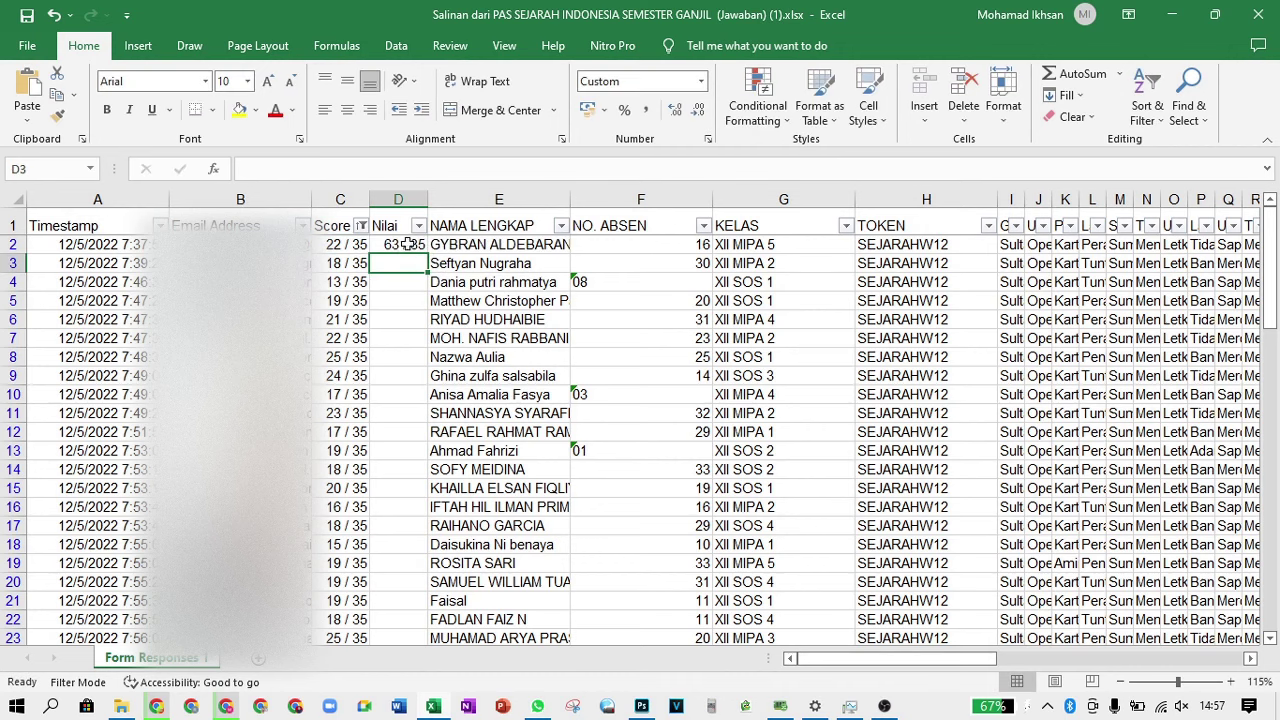
Remove the division by 35 from D2's formula, reducing it to =C2*100
{"action": "left_click", "coordinate": [408, 244]}
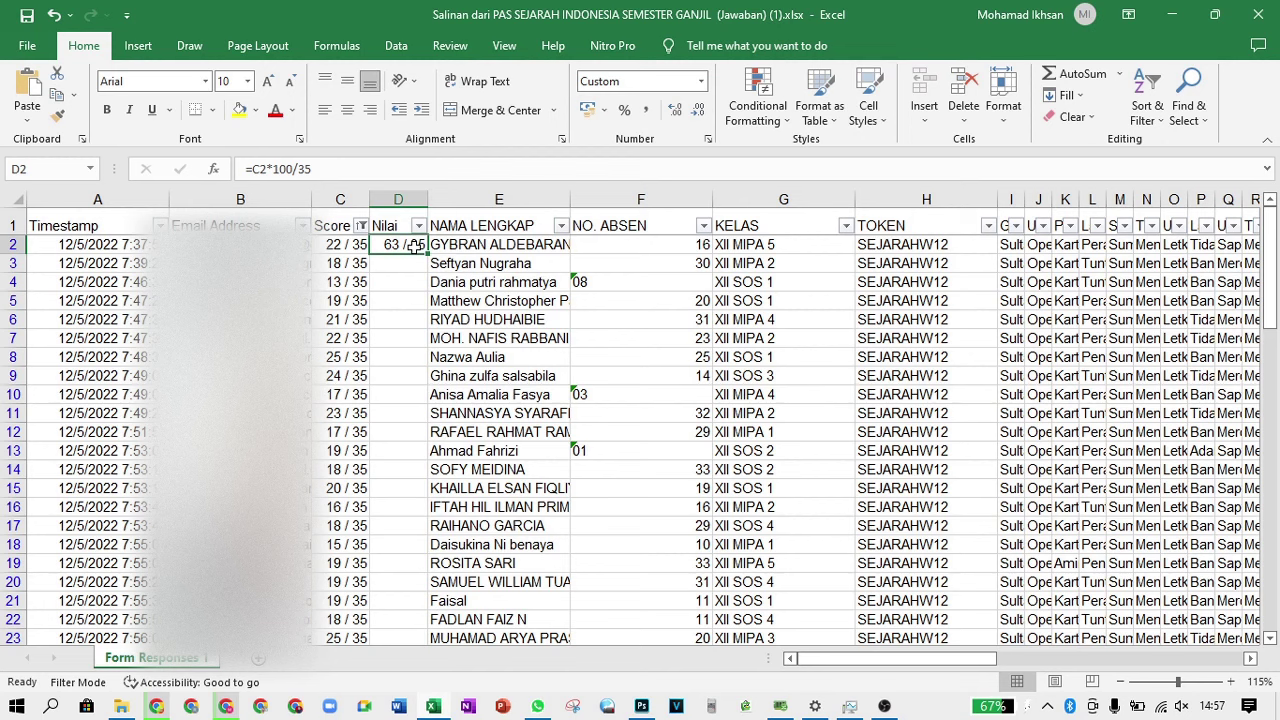
{"action": "right_click", "coordinate": [415, 250]}
{"action": "left_click", "coordinate": [400, 246]}
{"action": "left_click", "coordinate": [298, 169]}
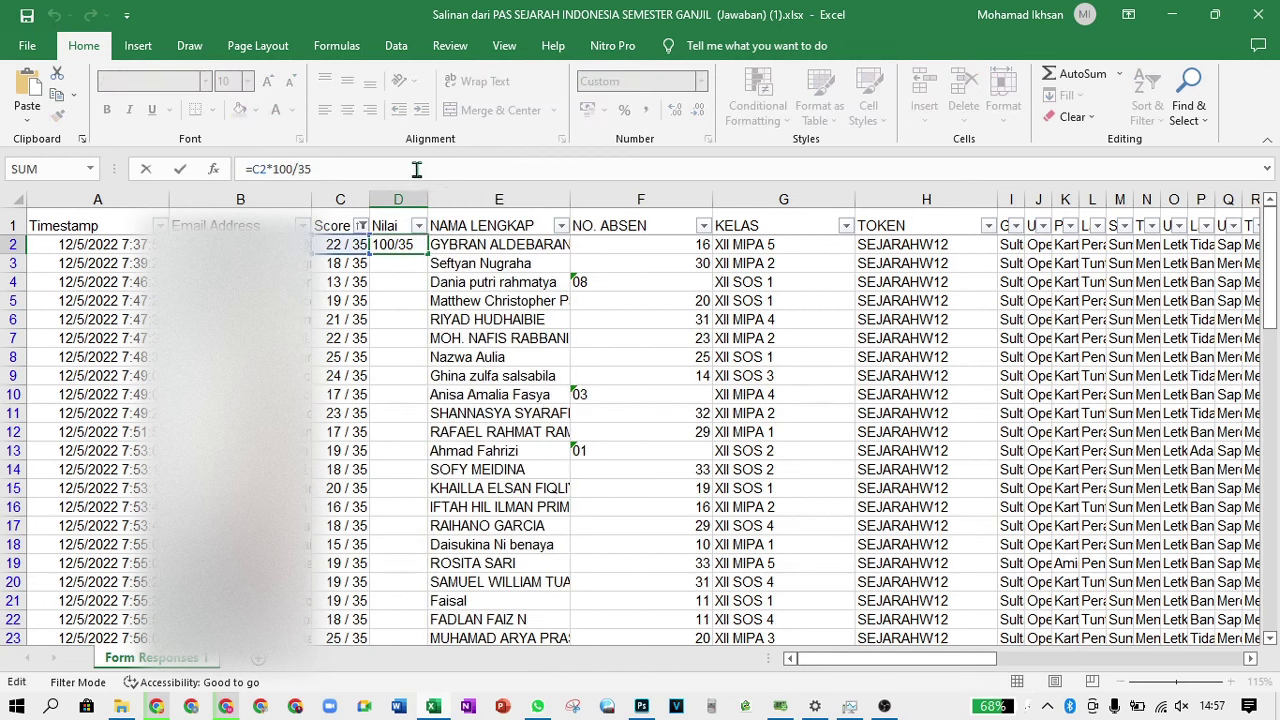
{"action": "key", "text": "BackSpace"}
{"action": "type", "text": "/"}
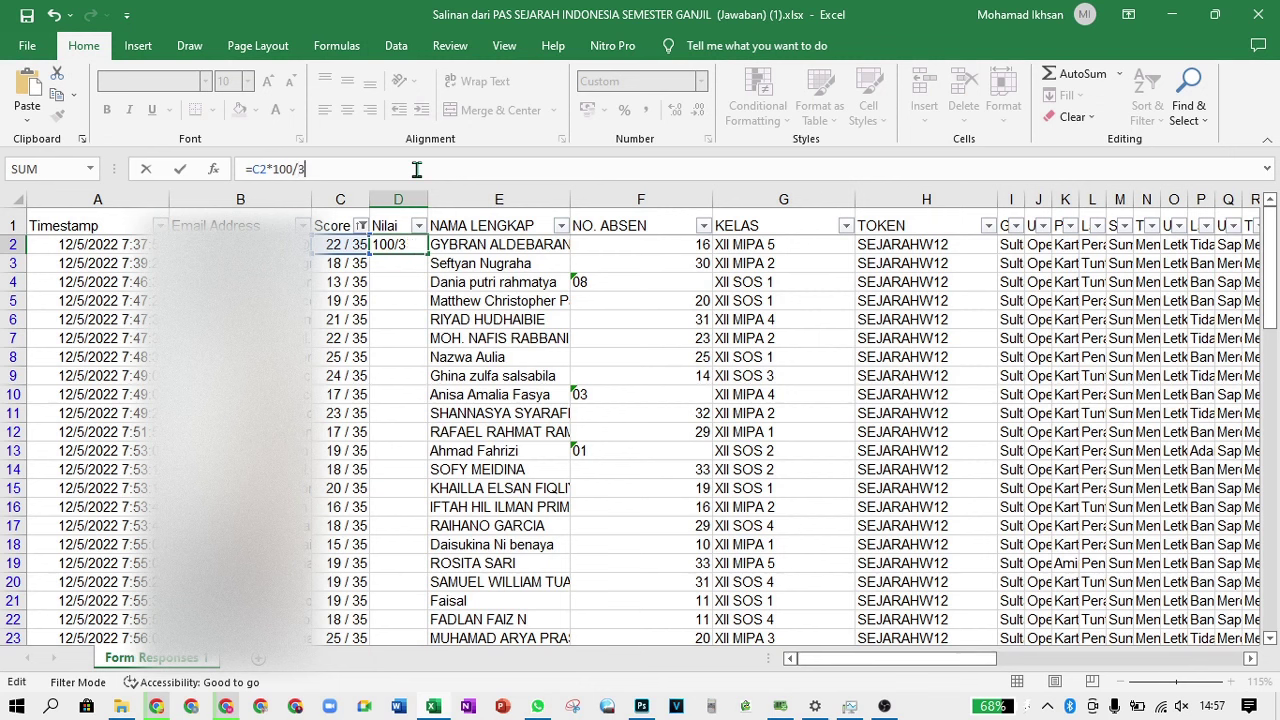
{"action": "key", "text": "BackSpace"}
{"action": "key", "text": "BackSpace"}
{"action": "key", "text": "ctrl+Return"}
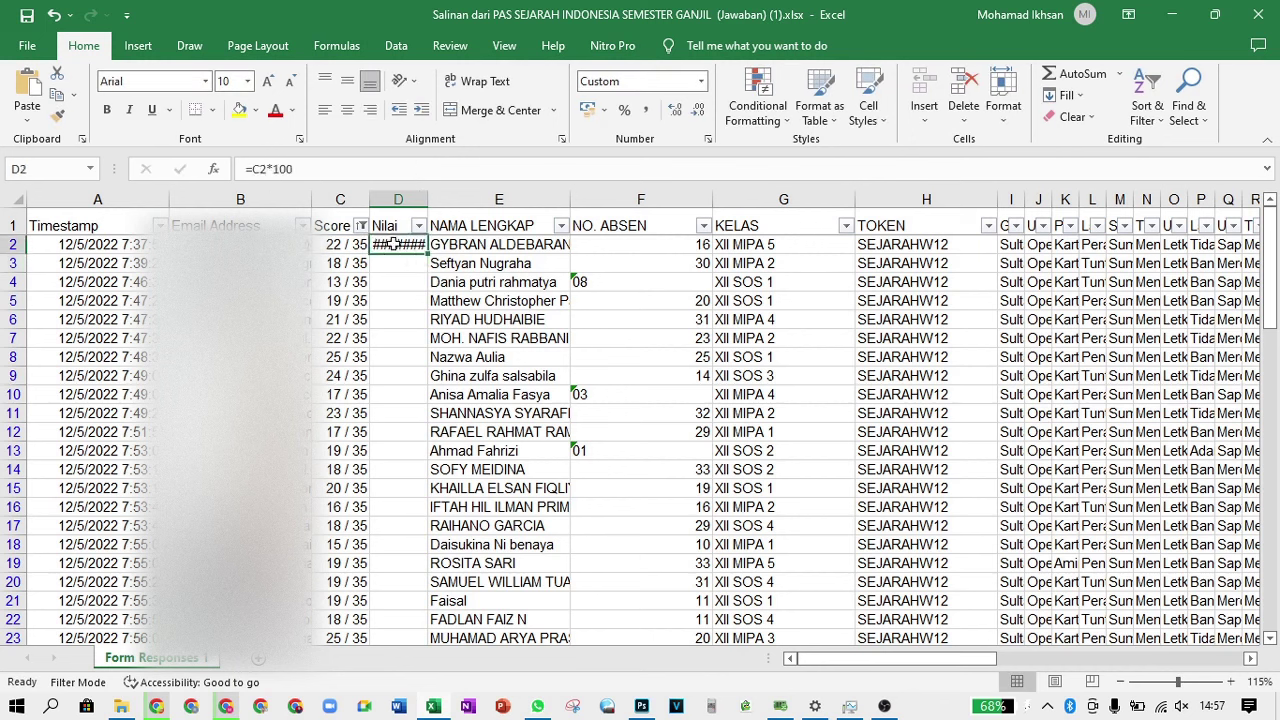
Change D2's custom number format to General
{"action": "right_click", "coordinate": [394, 243]}
{"action": "left_click", "coordinate": [450, 587]}
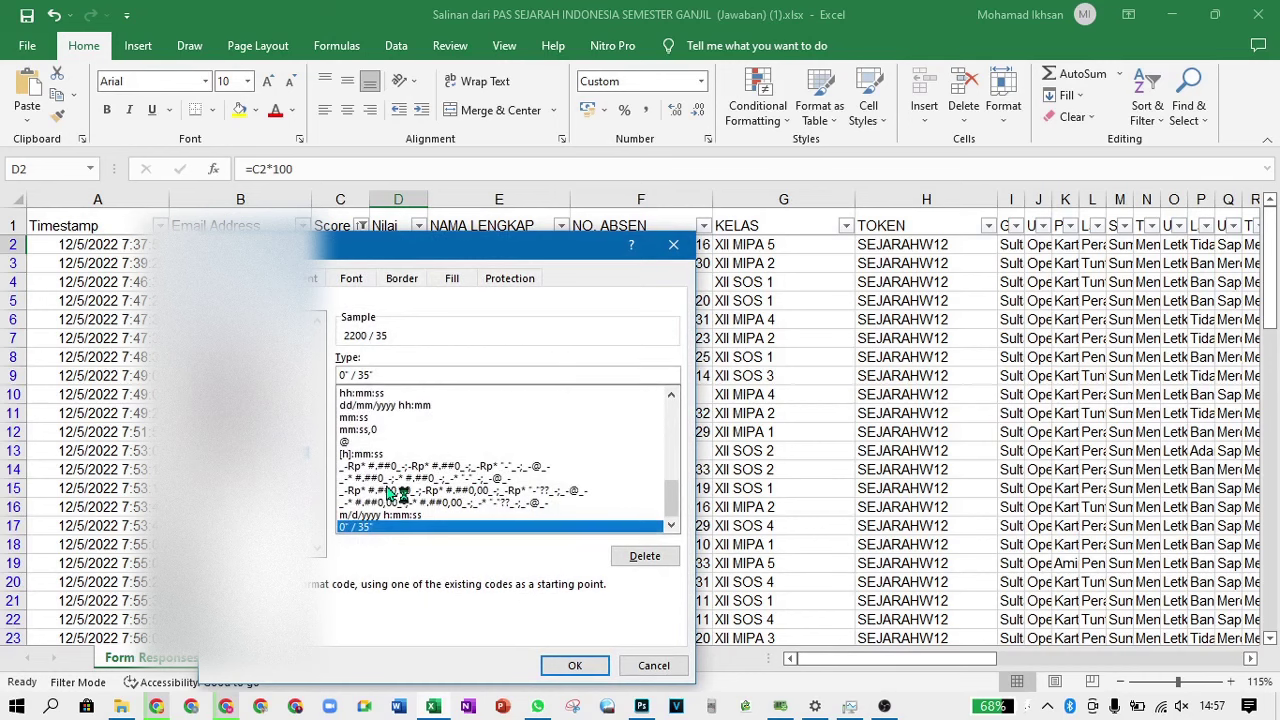
{"action": "scroll", "coordinate": [392, 480], "scroll_direction": "up", "scroll_amount": 10}
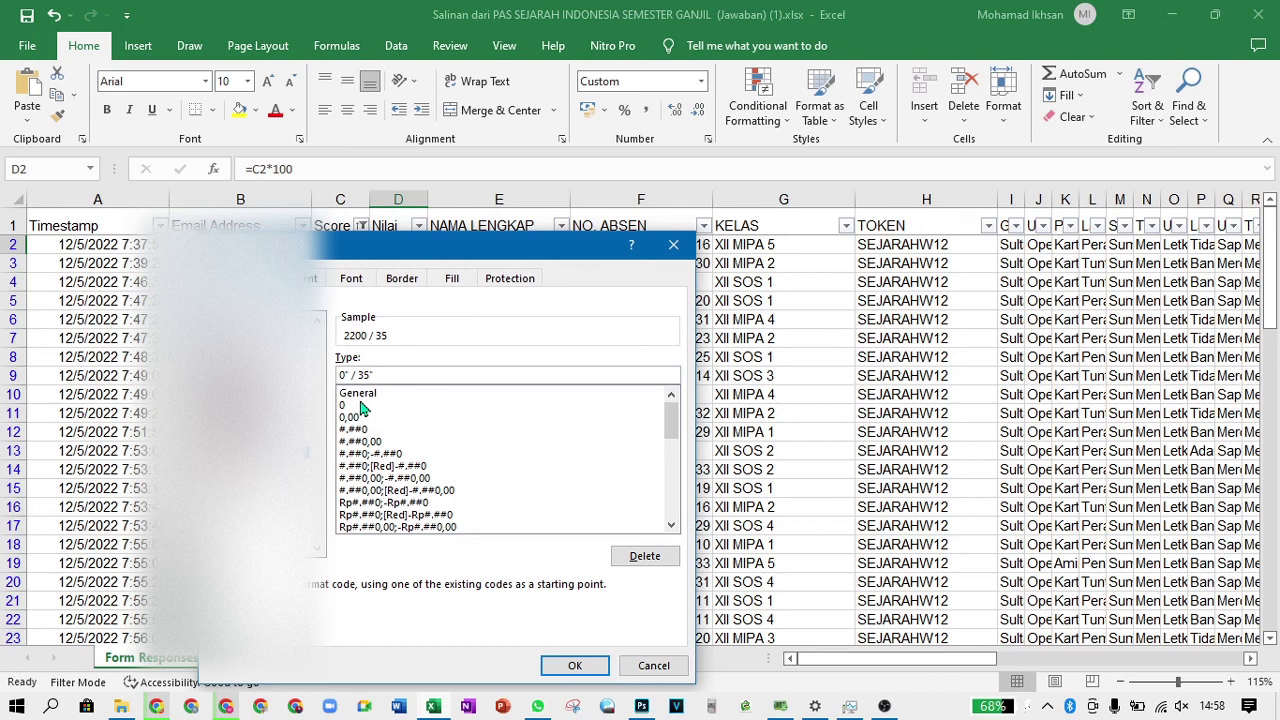
{"action": "left_click", "coordinate": [362, 394]}
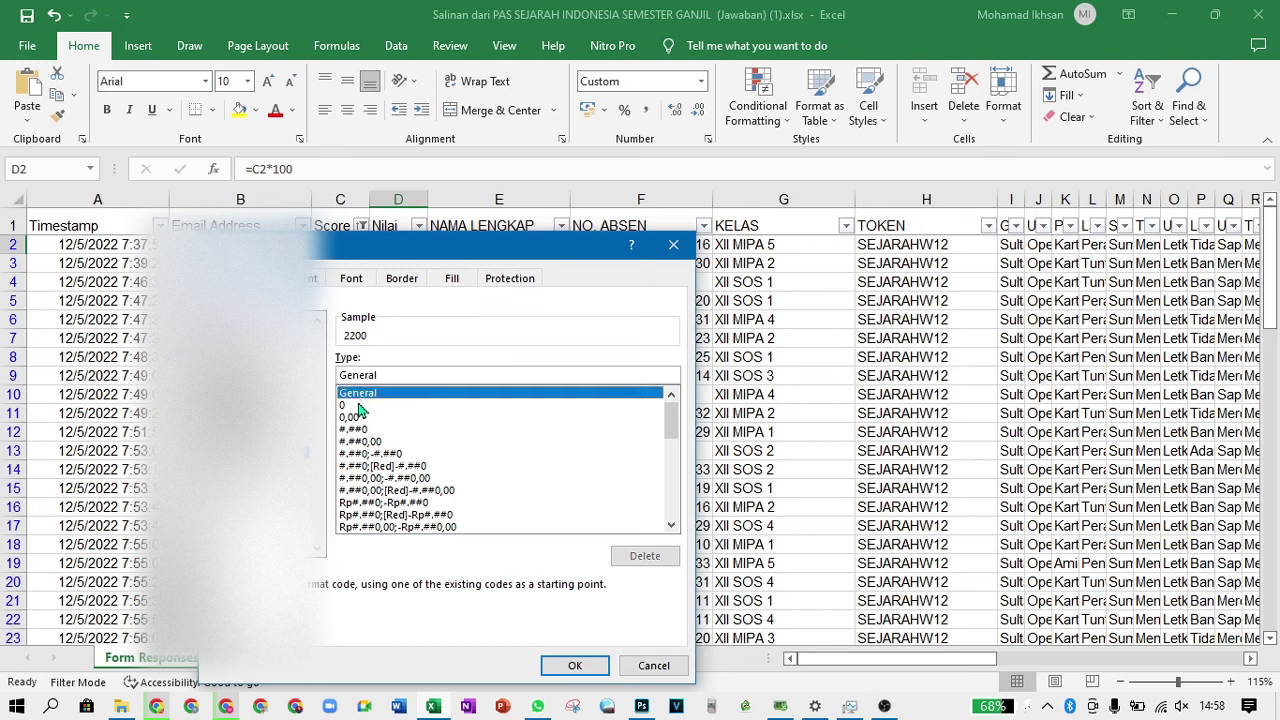
{"action": "left_click", "coordinate": [574, 665]}
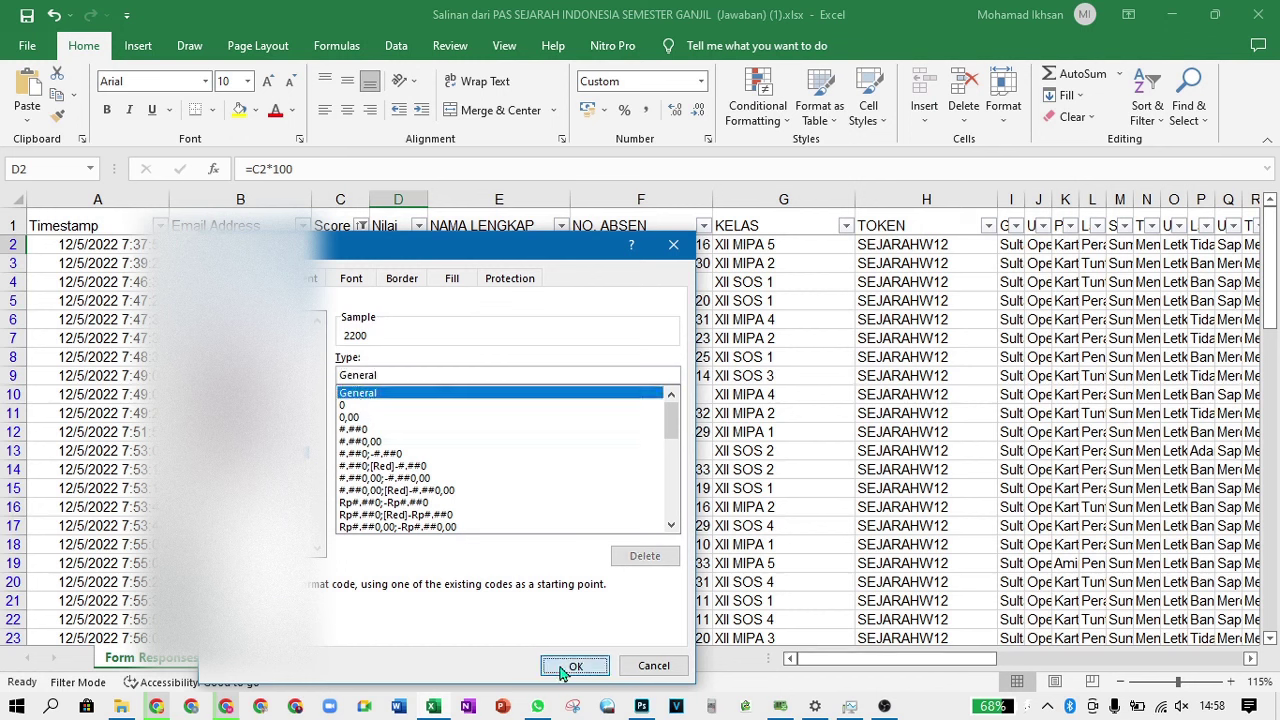
Complete D2's grade formula as =C2*100/35 by adding the division by 35
{"action": "left_click", "coordinate": [298, 169]}
{"action": "type", "text": "/35"}
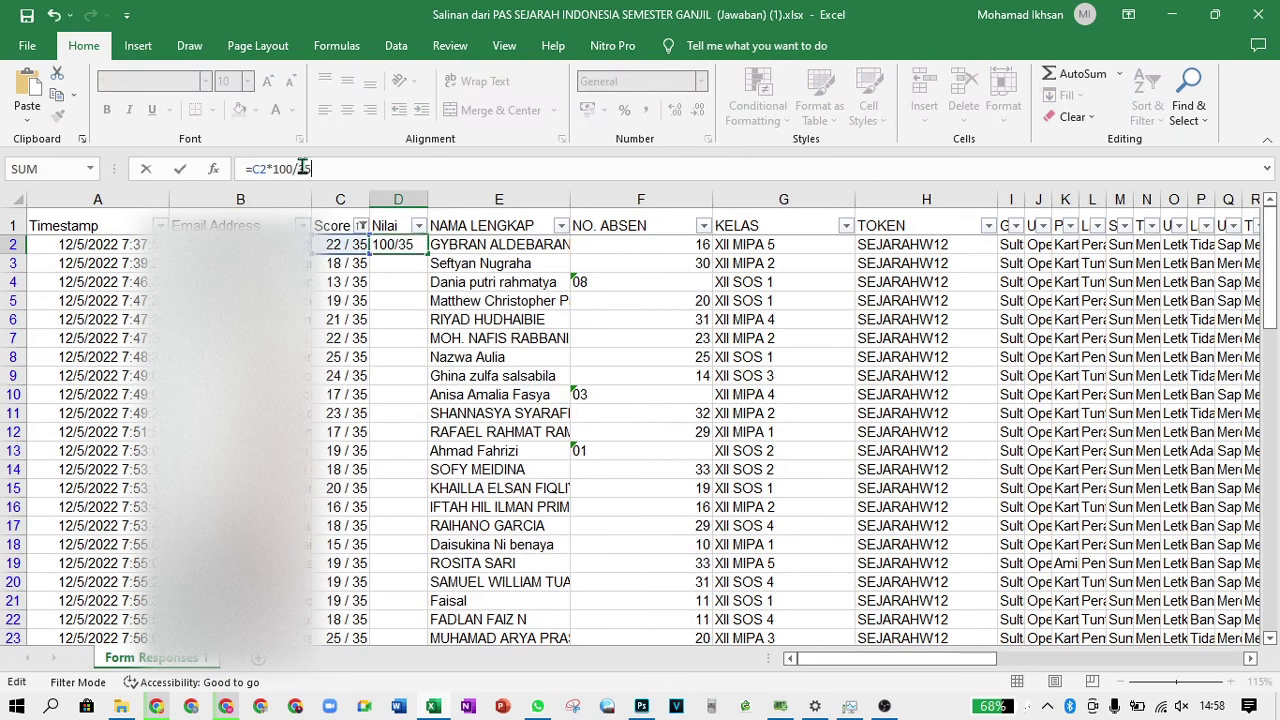
{"action": "key", "text": "Return"}
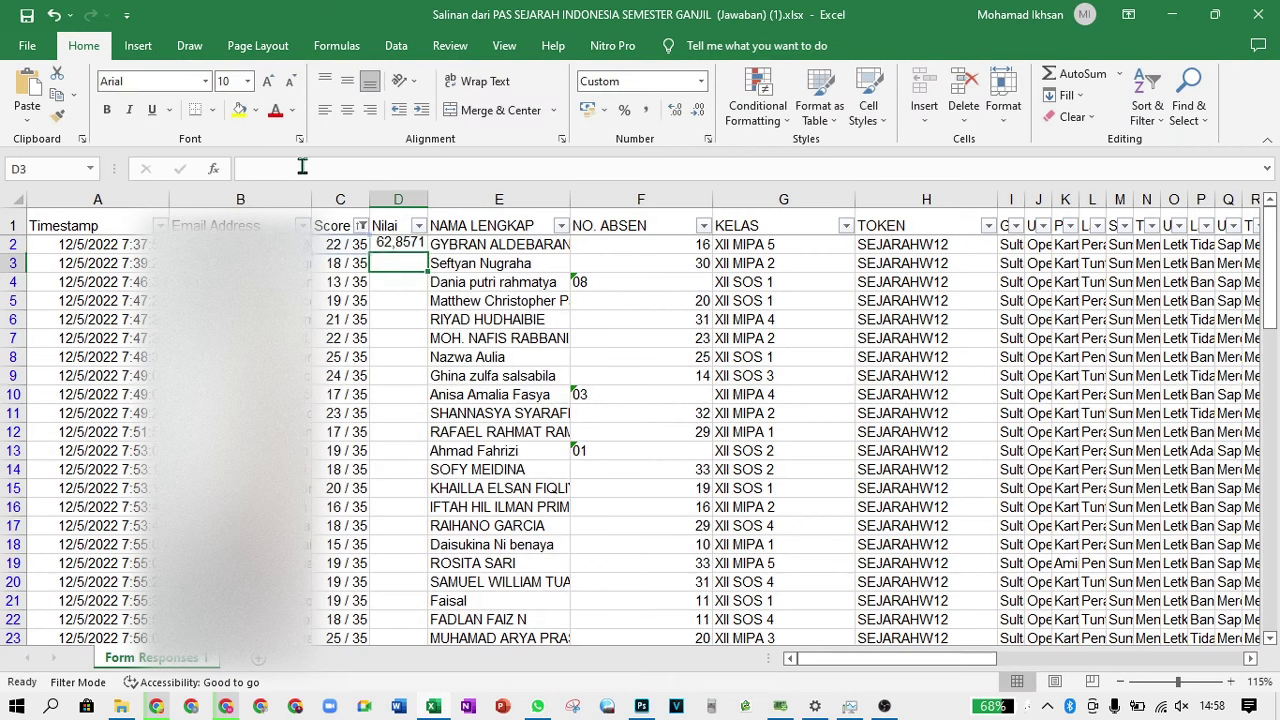
Format the grade in D2 as a Number with one decimal place
{"action": "right_click", "coordinate": [410, 250]}
{"action": "left_click", "coordinate": [455, 583]}
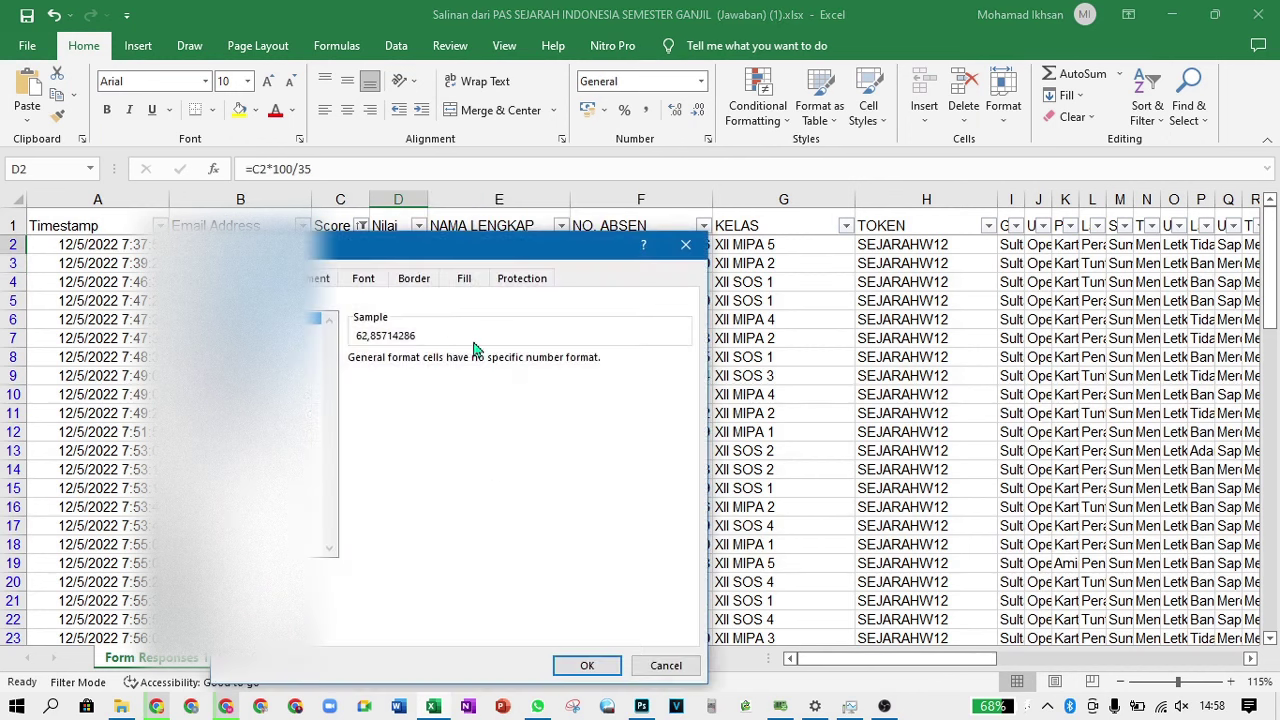
{"action": "left_click", "coordinate": [250, 331]}
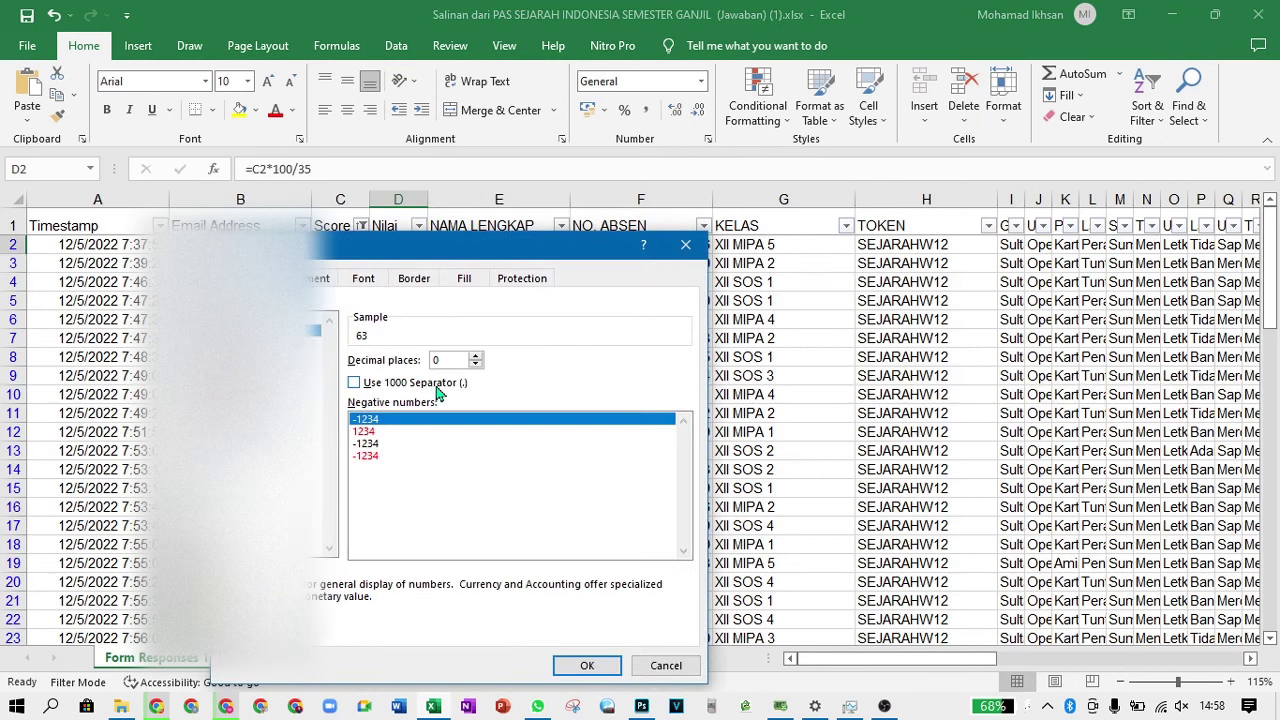
{"action": "left_click", "coordinate": [477, 356]}
{"action": "left_click", "coordinate": [584, 665]}
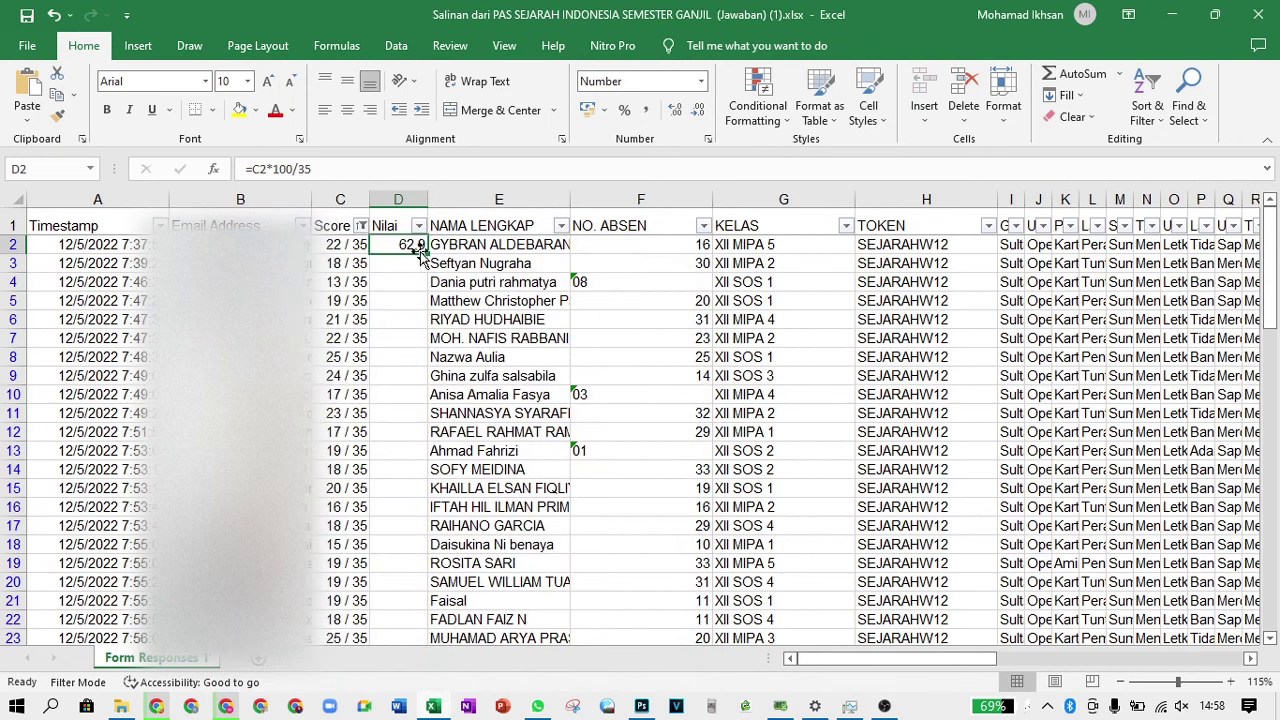
Fill D2's grade formula down the Nilai column to row 318 and review the filled grades
{"action": "left_click_drag", "start_coordinate": [425, 255], "coordinate": [421, 624]}
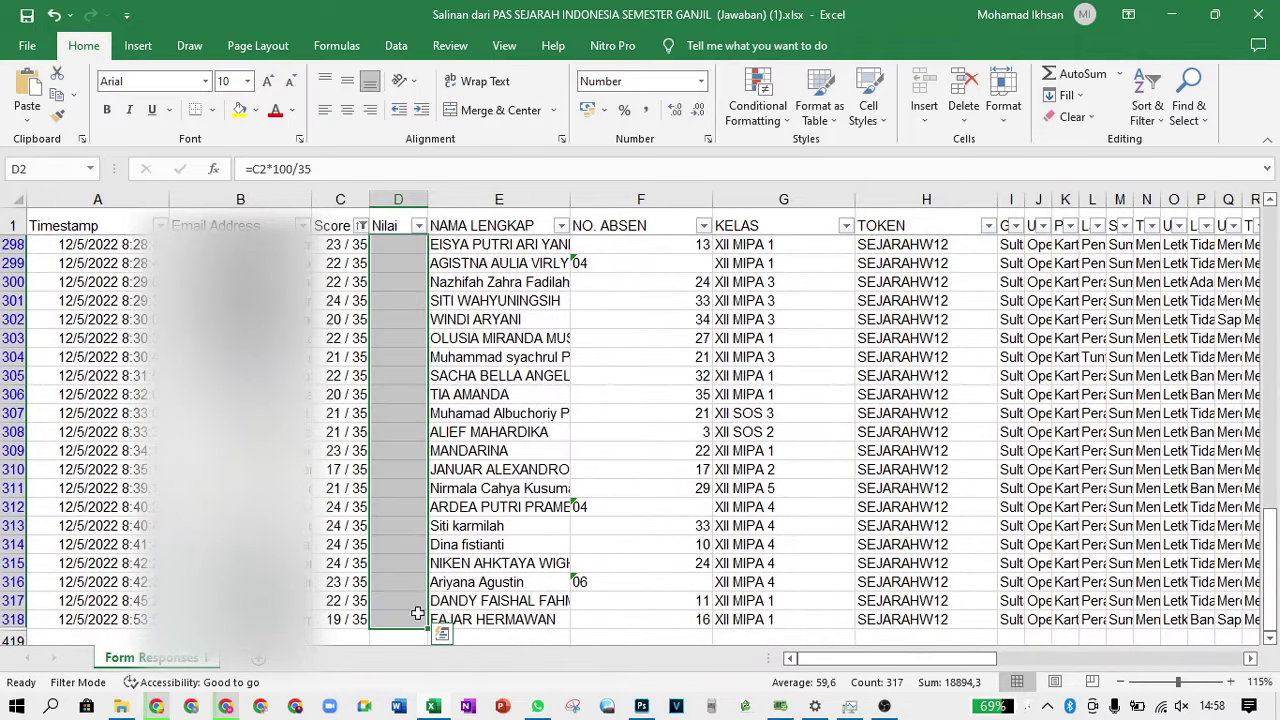
{"action": "scroll", "coordinate": [440, 476], "scroll_direction": "up", "scroll_amount": 20}
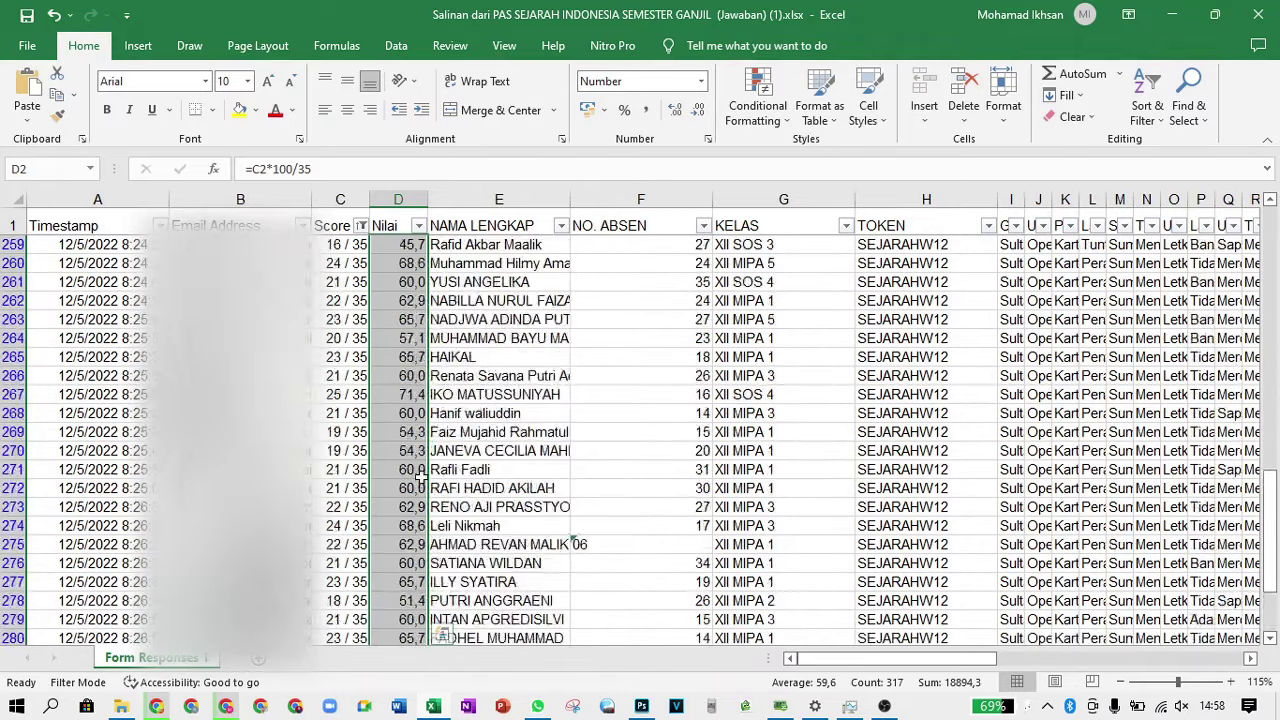
{"action": "scroll", "coordinate": [421, 469], "scroll_direction": "up", "scroll_amount": 20}
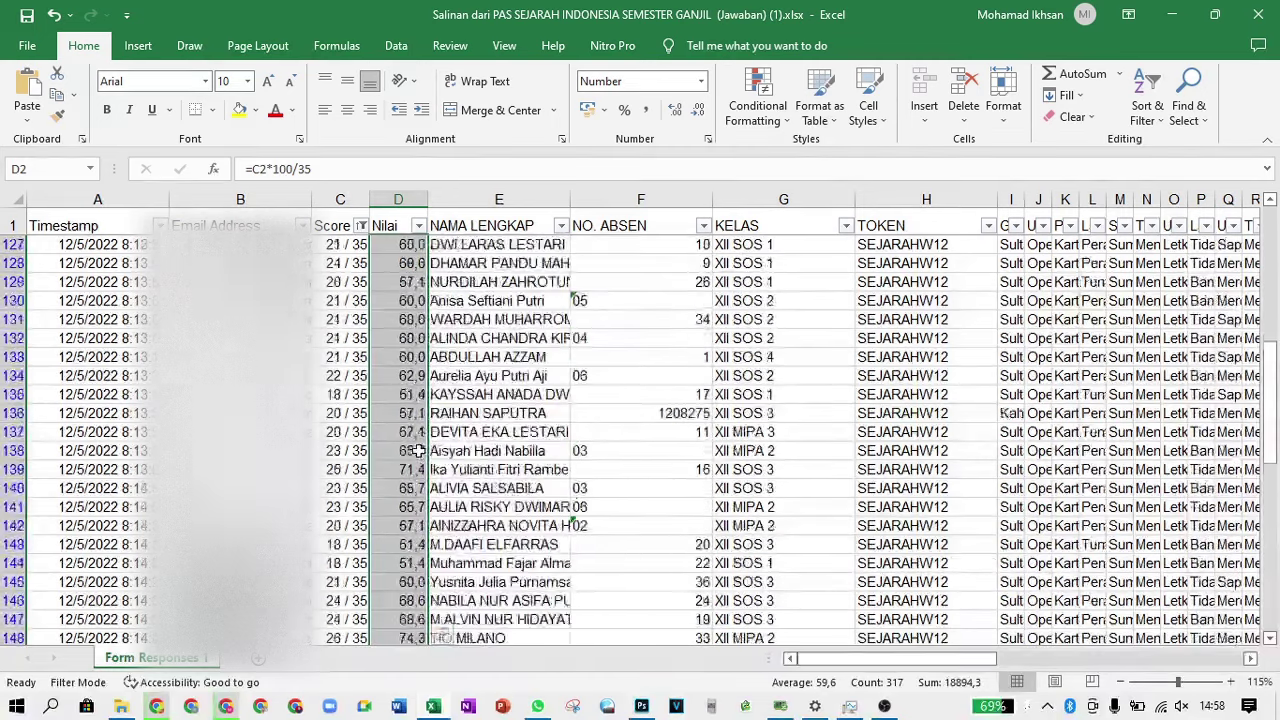
Sort the quiz responses by the KELAS column from A to Z
{"action": "scroll", "coordinate": [417, 441], "scroll_direction": "up", "scroll_amount": 20}
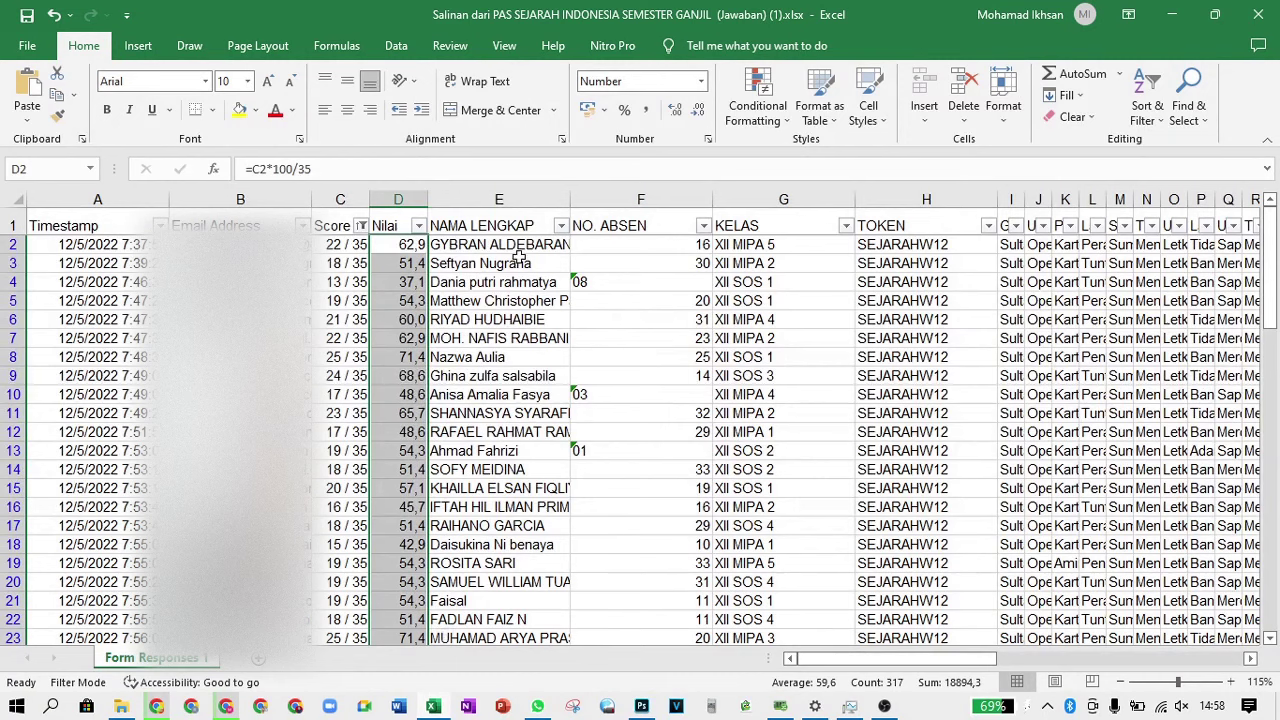
{"action": "left_click", "coordinate": [608, 320]}
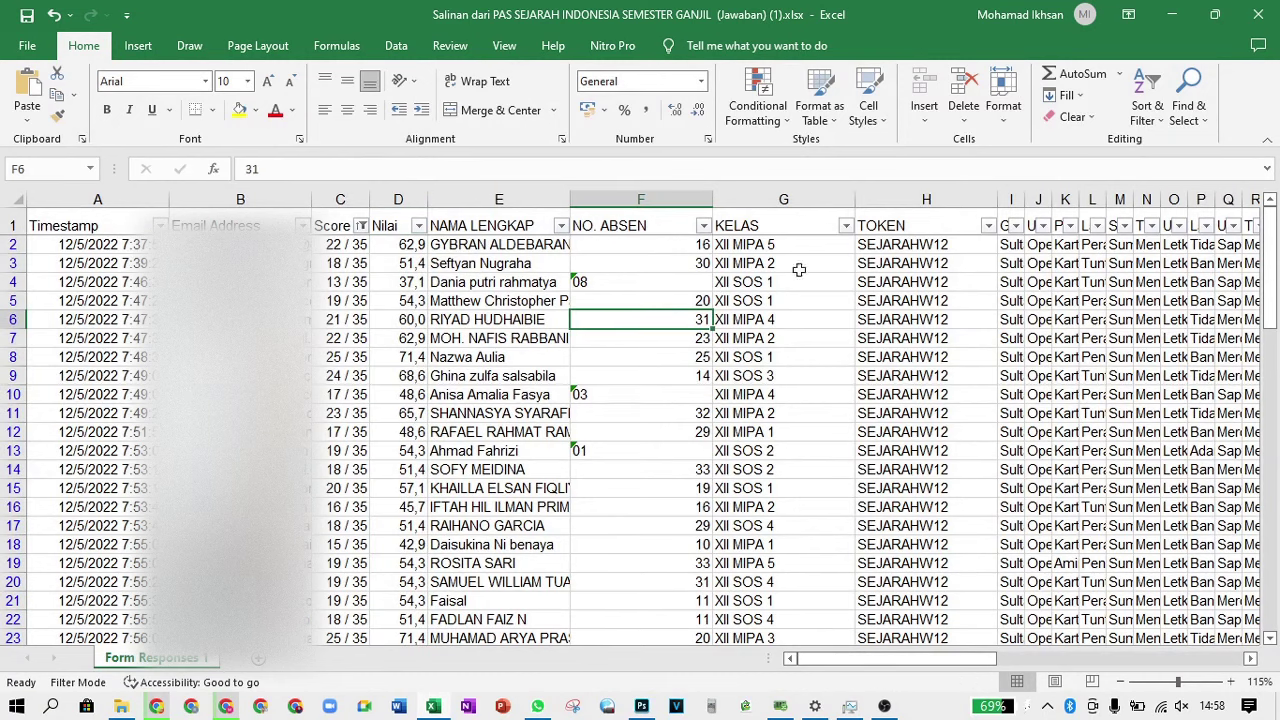
{"action": "left_click", "coordinate": [845, 226]}
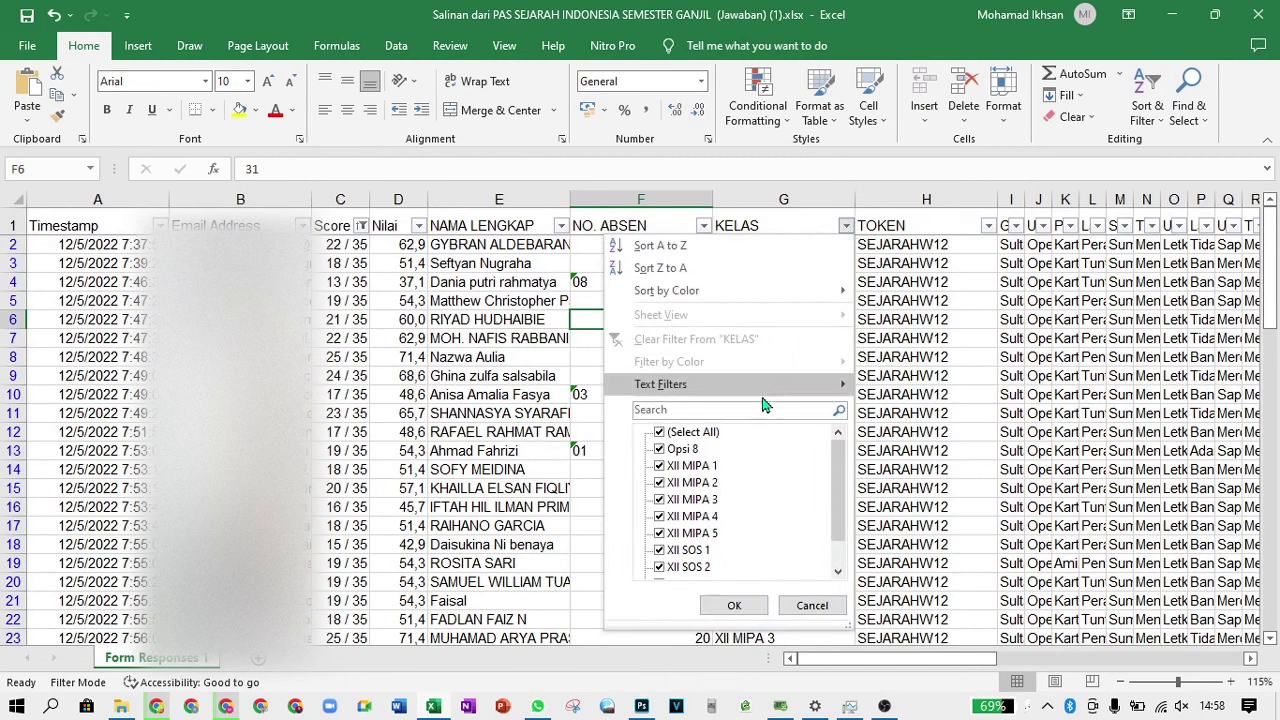
{"action": "left_click", "coordinate": [686, 250]}
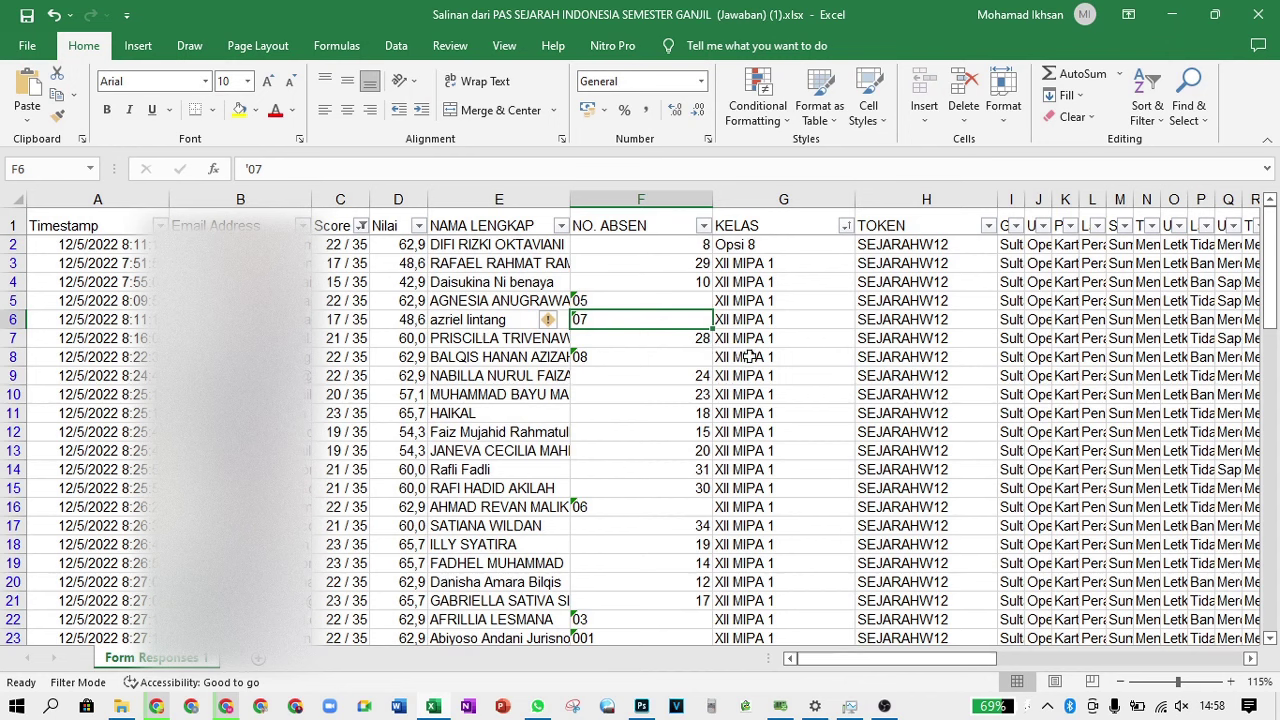
Sort the responses by NAMA LENGKAP from A to Z and again by KELAS from A to Z, ordering names alphabetically within each class
{"action": "left_click", "coordinate": [561, 225]}
{"action": "left_click", "coordinate": [530, 252]}
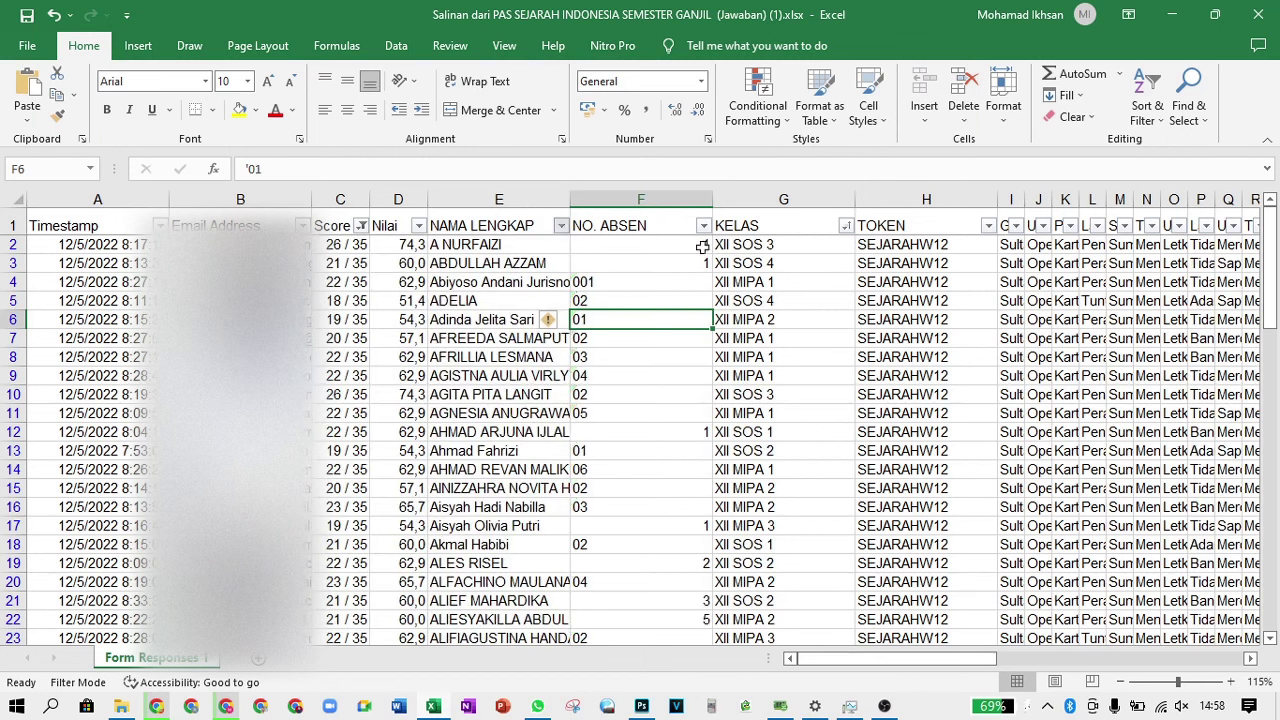
{"action": "left_click", "coordinate": [846, 226]}
{"action": "left_click", "coordinate": [768, 257]}
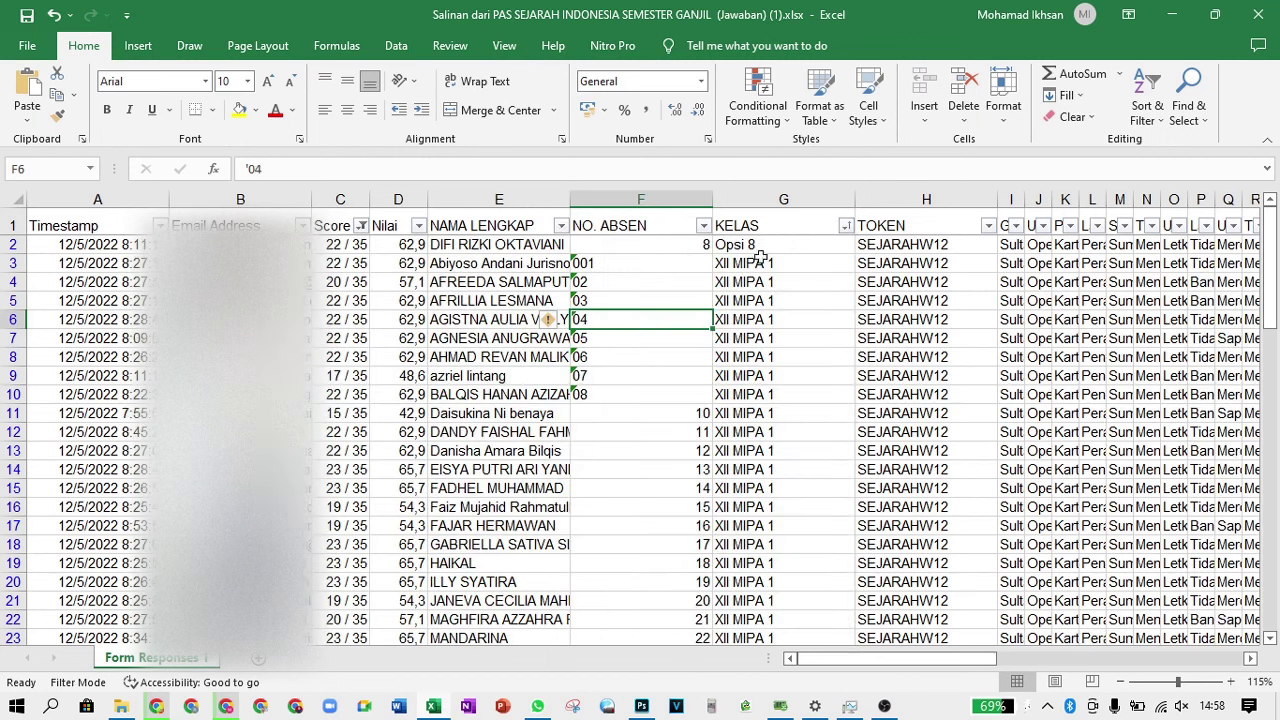
{"action": "left_click", "coordinate": [492, 357]}
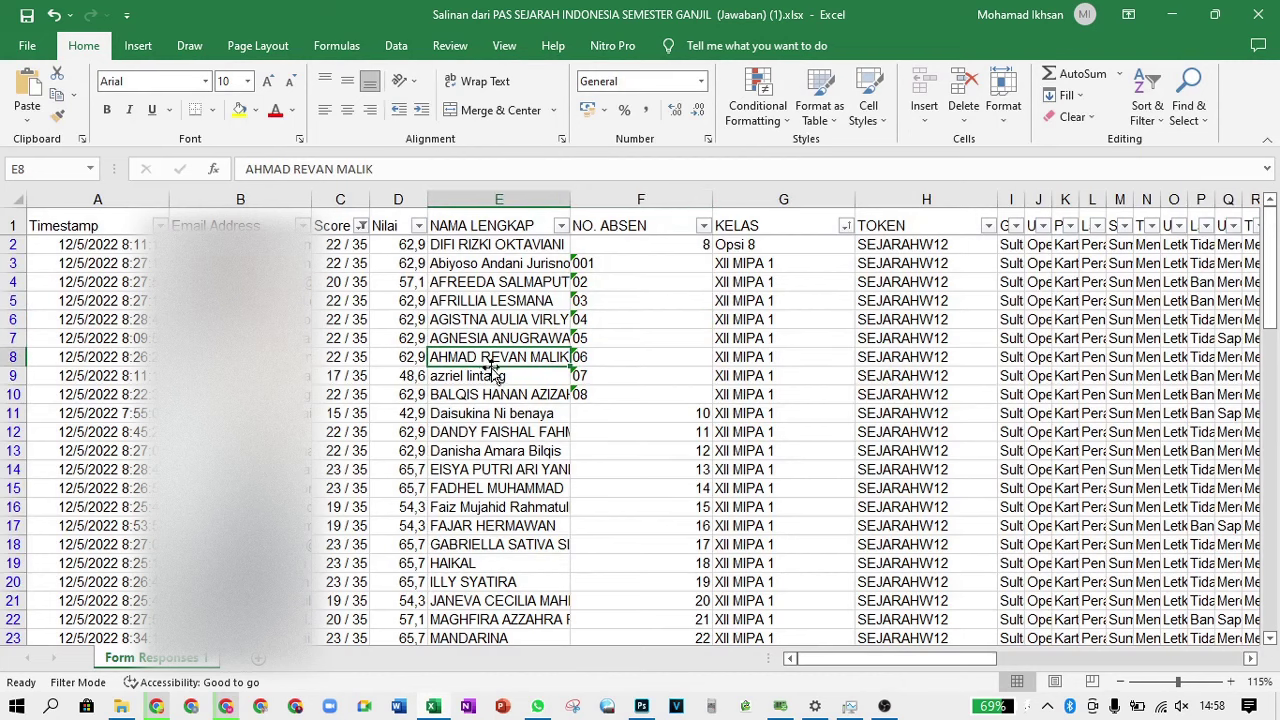